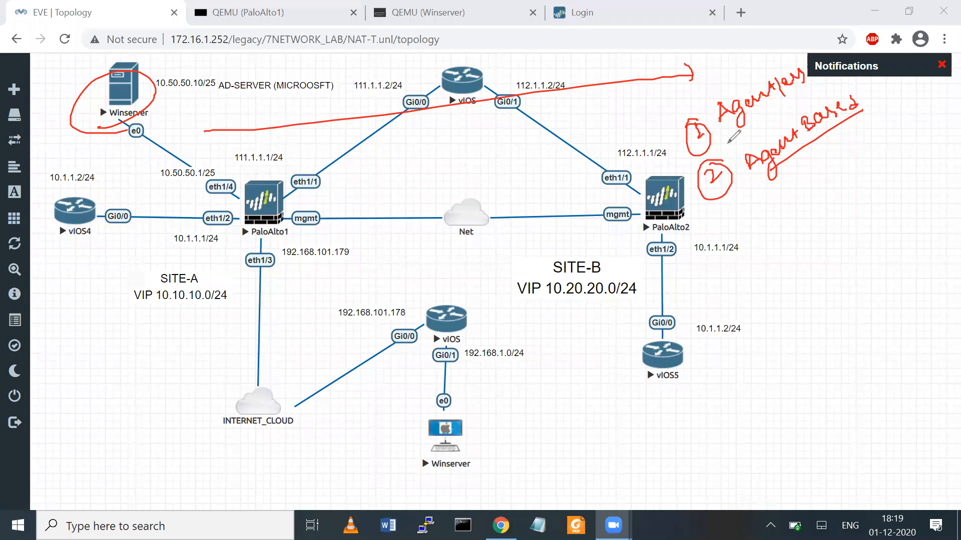
- Underline and circle the Agentless and Agent Based option notes, then clear the annotations
drag(728, 143, 830, 78)
drag(746, 184, 855, 120)
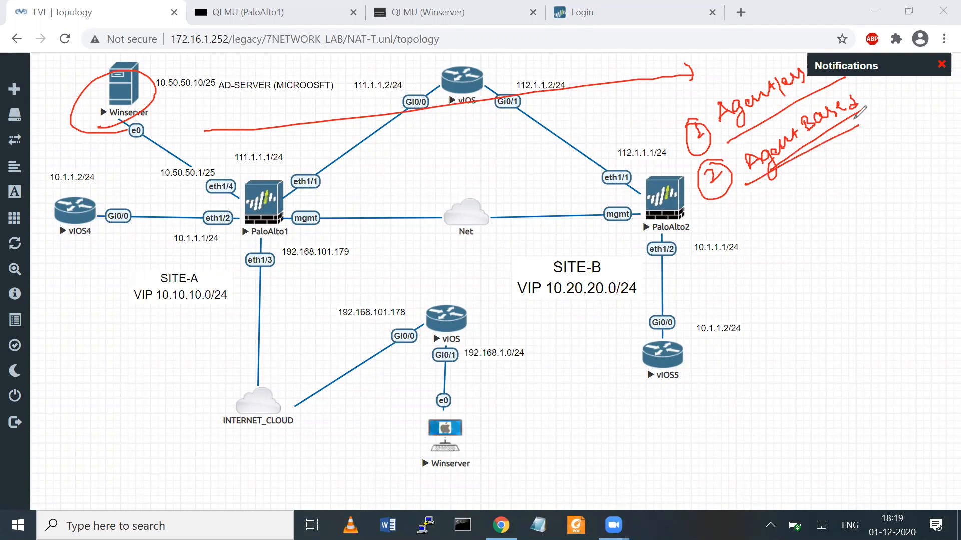
drag(732, 83, 778, 49)
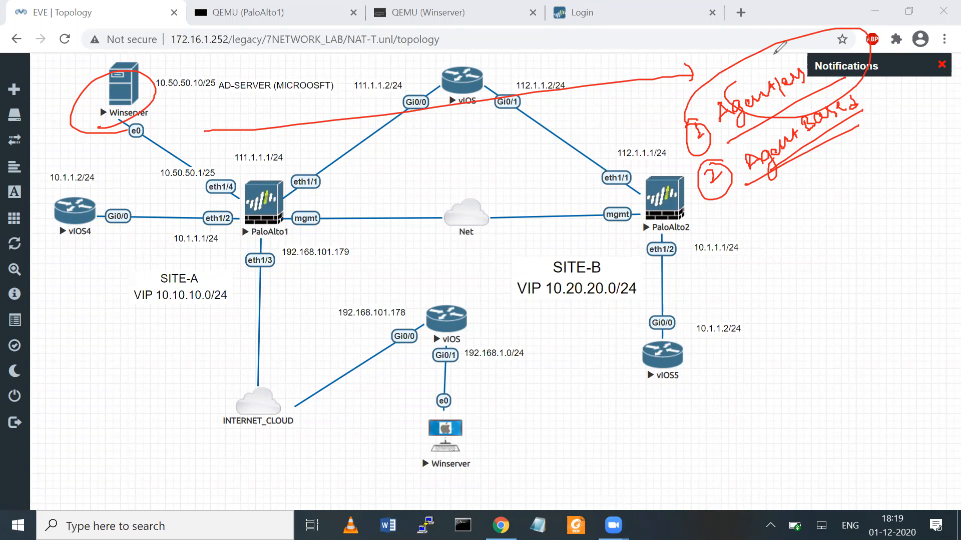
click(721, 56)
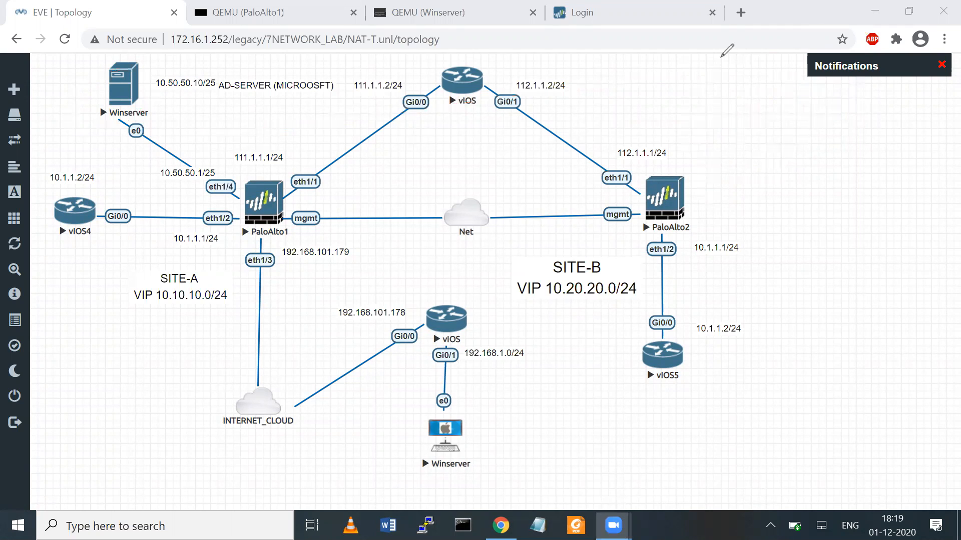
- Move the AD-SERVER (MICROSOFT) label below the 10.50.50.10/25 address
click(427, 13)
click(134, 11)
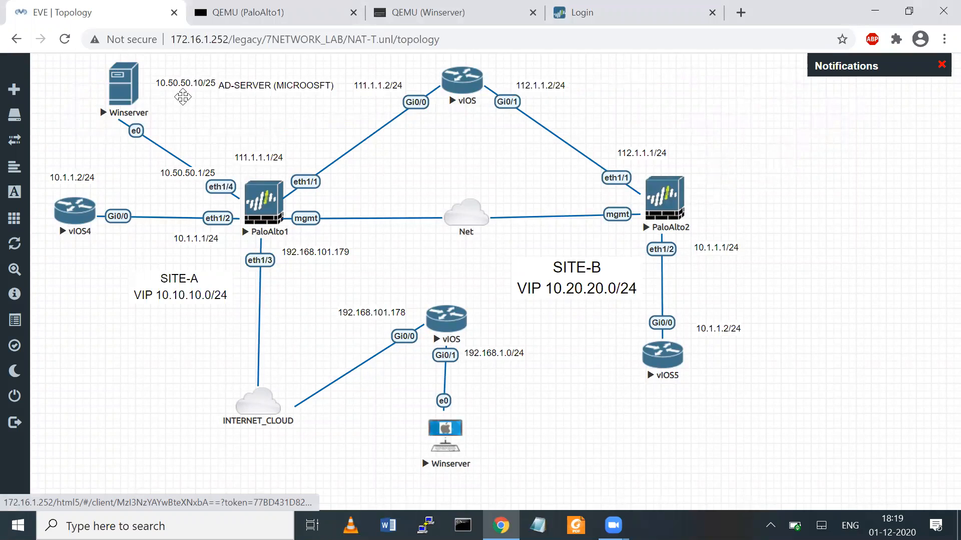
drag(252, 85, 187, 96)
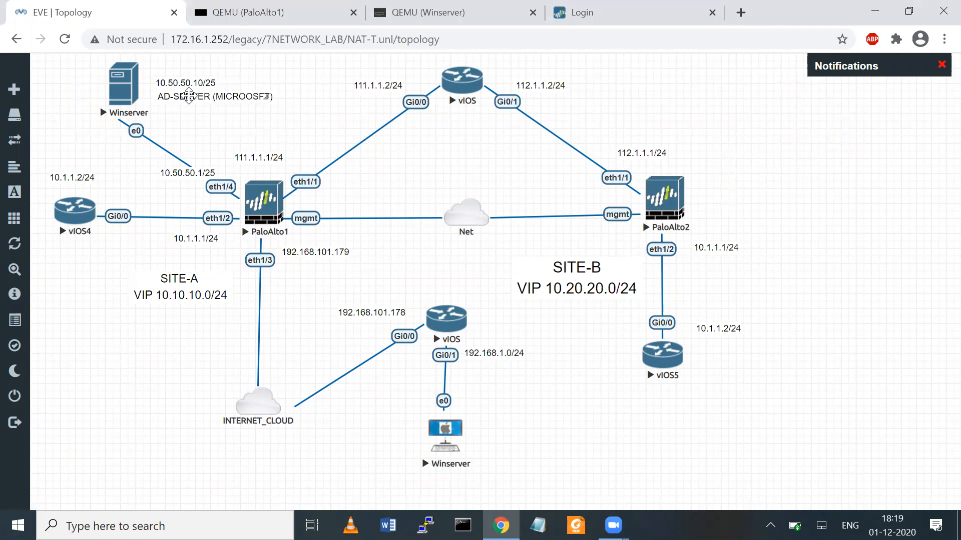
- Add a text note with the administrator login and password, placed beside the AD-SERVER label
right_click(137, 358)
click(176, 455)
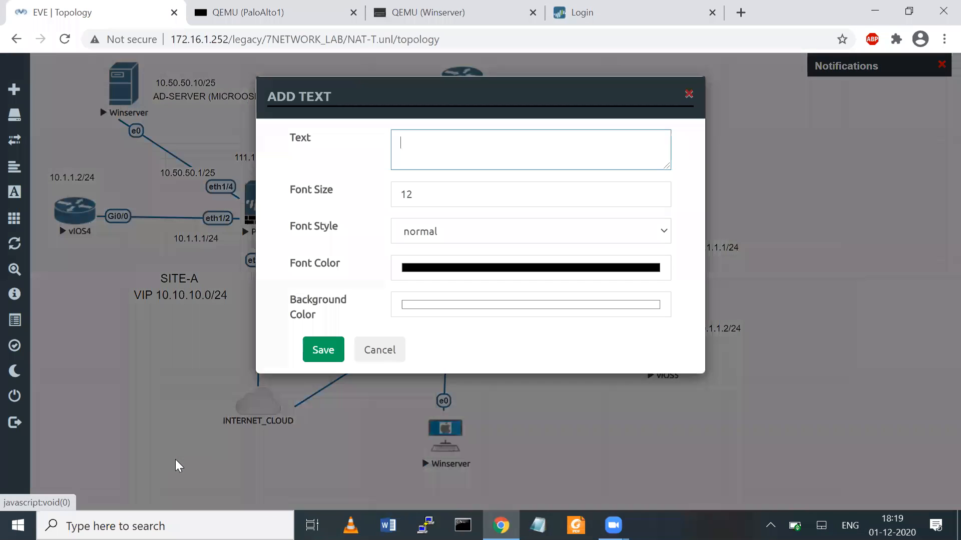
text(ADMINISTRAT)
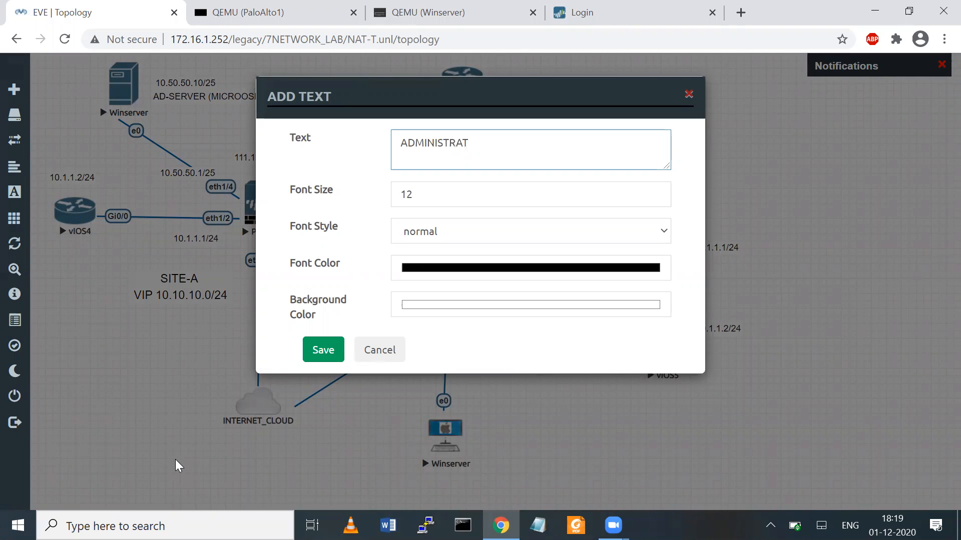
text(OR/PASSWORD admi)
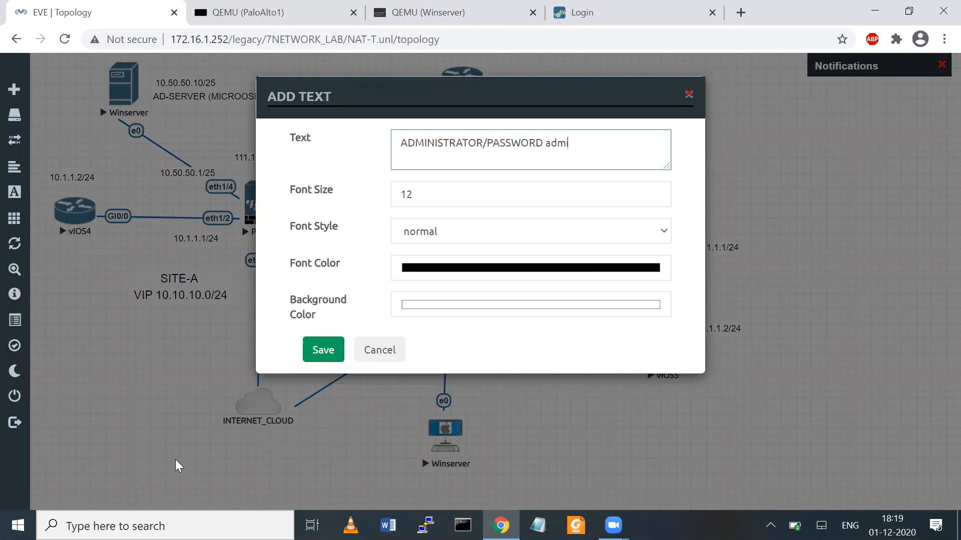
text(n@123456)
click(325, 353)
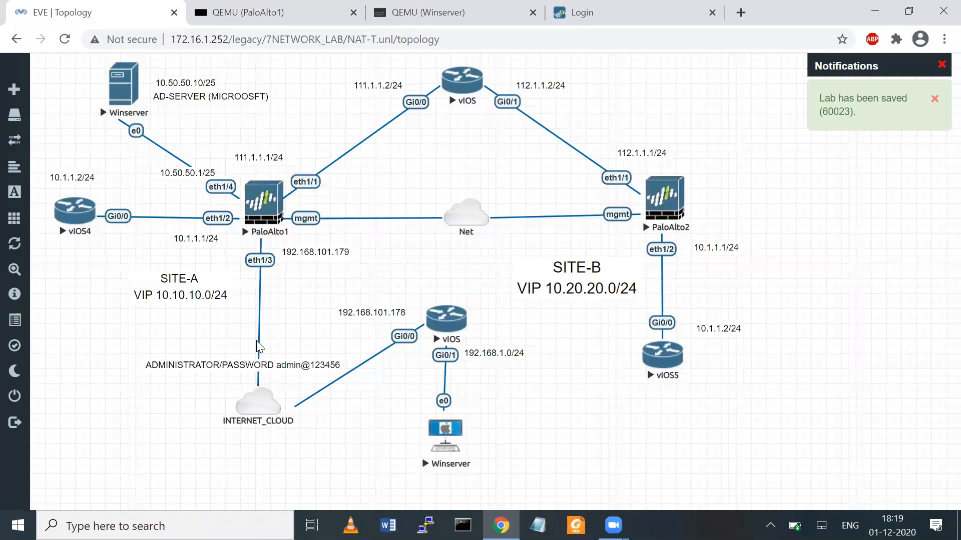
drag(207, 358, 215, 140)
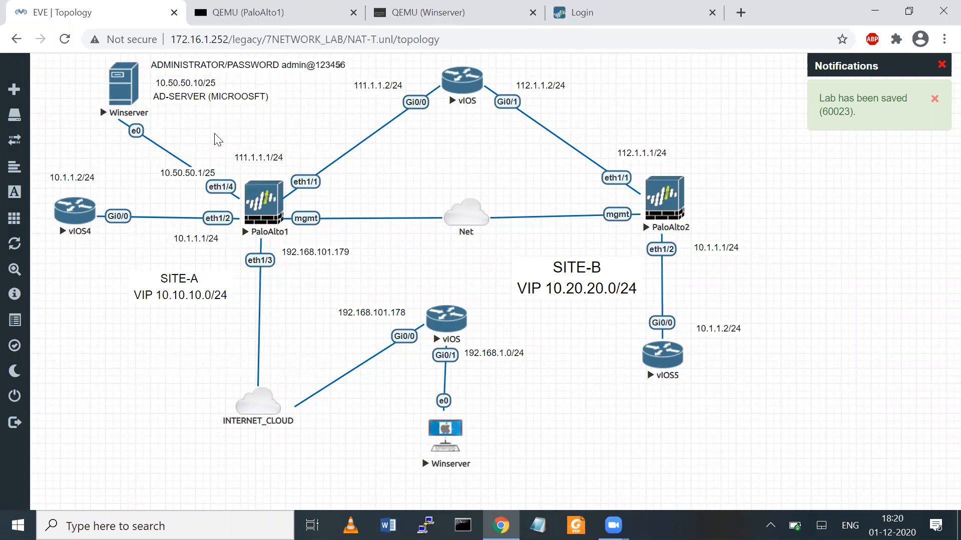
- Turn on the On-Screen Keyboard from Ease of Access on the Winserver console, then return to the topology
click(128, 80)
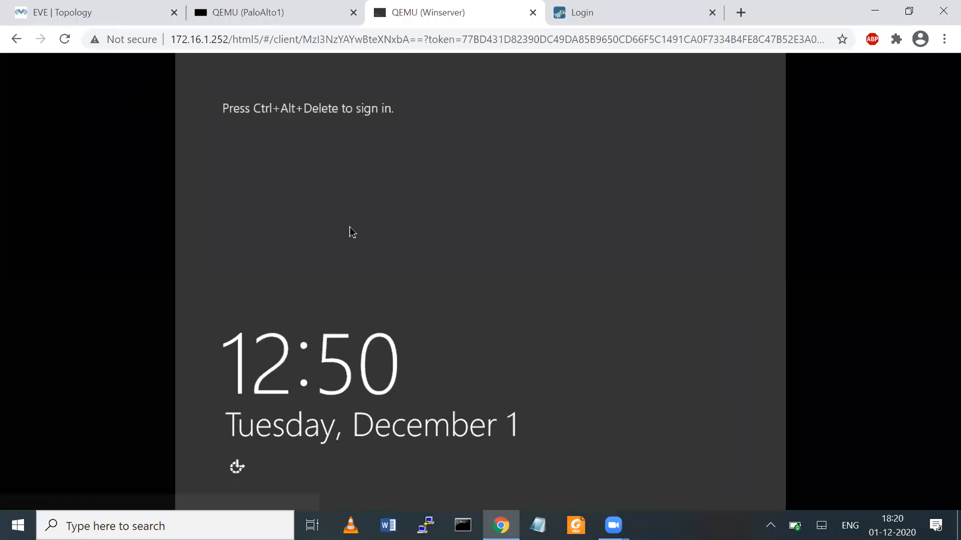
click(237, 468)
click(293, 315)
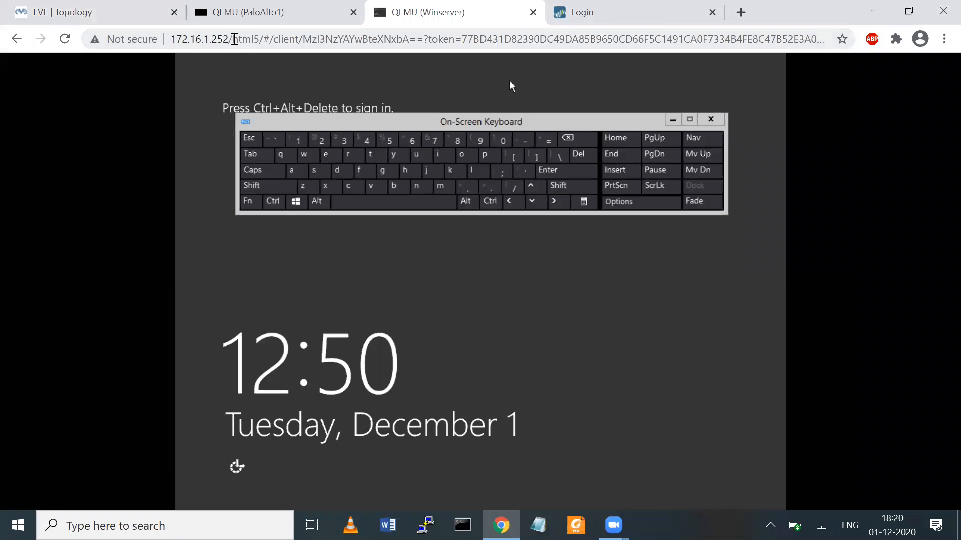
click(112, 12)
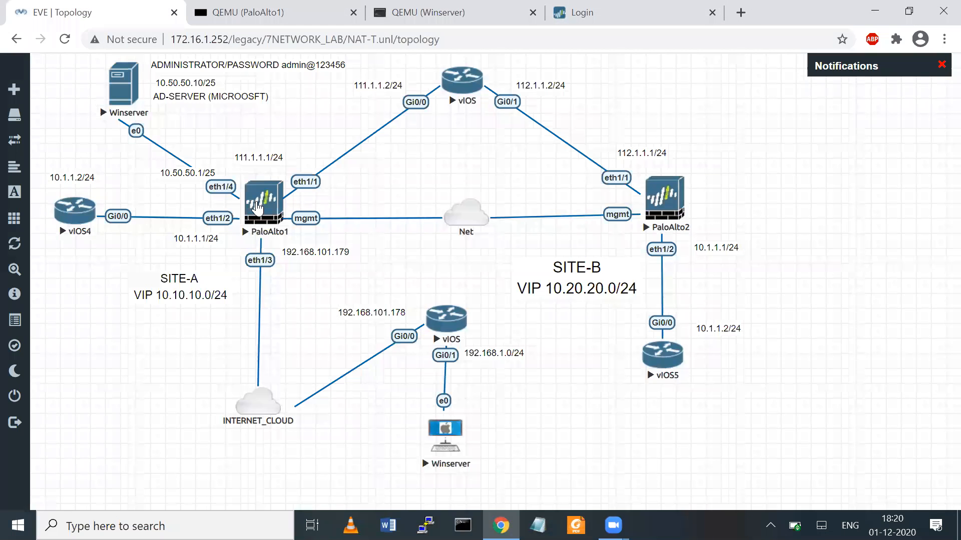
right_click(114, 369)
- Start a text note listing test1, test2, test3 and test4 on separate lines
click(162, 453)
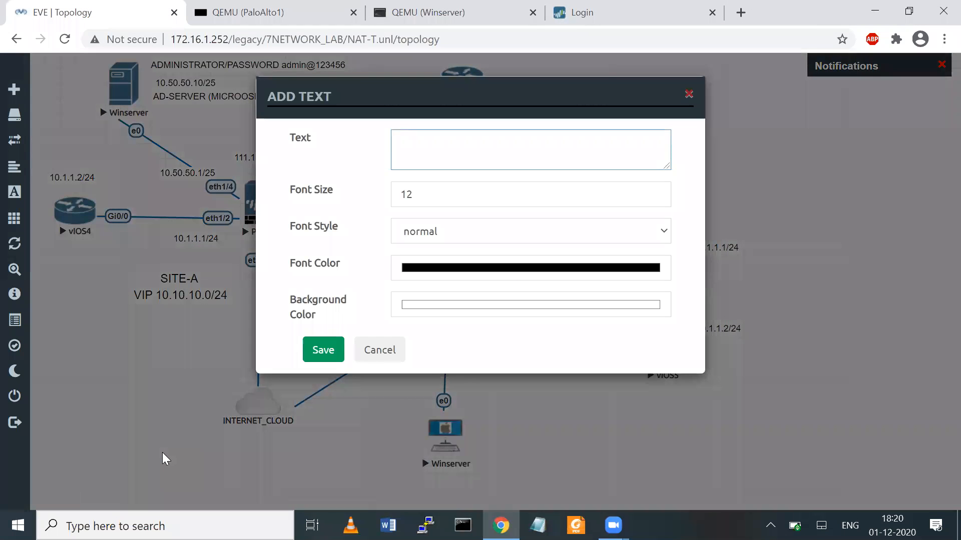
text(test1)
key(Return)
text(test2)
key(Return)
text(test3)
key(Return)
text(test4)
- Add the 'AD-USER DATA FOR TEST PRURPOSE' heading, an '=' separator line and test5, then save
key(Up)
key(Up)
key(Up)
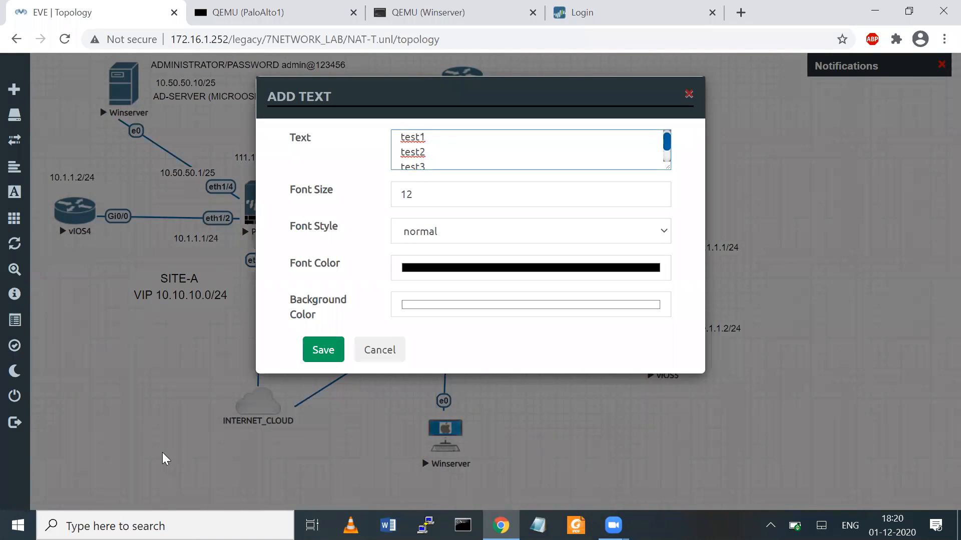
key(Return)
key(Up)
text(AD-USER)
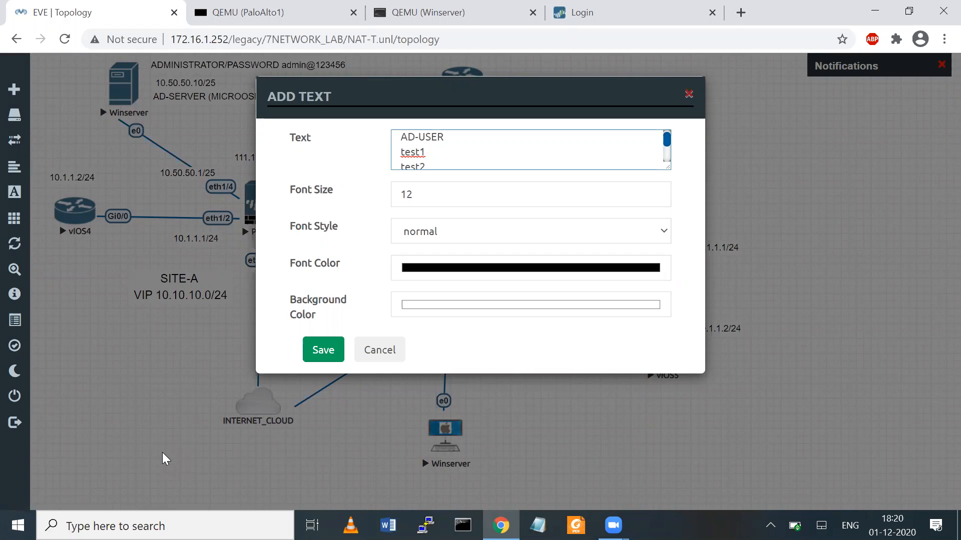
text( DATA FOR TEST PR)
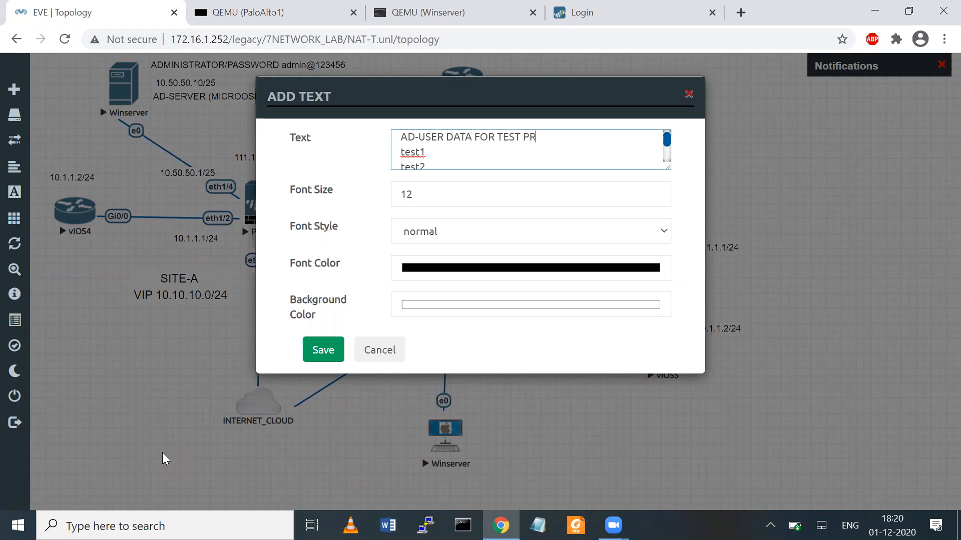
text(URPOSE)
key(ctrl+z)
text(=================================)
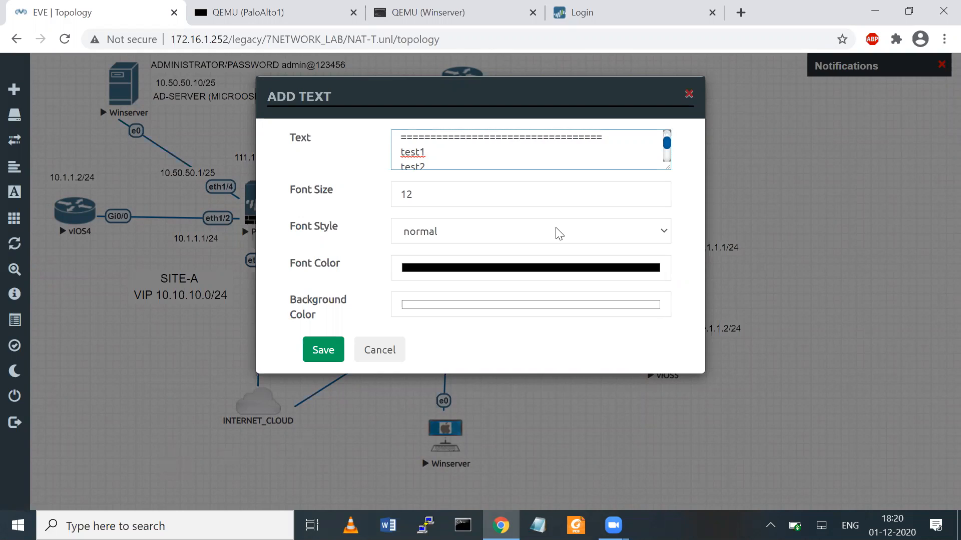
scroll(666, 136, up, 1)
drag(666, 137, 669, 155)
click(452, 159)
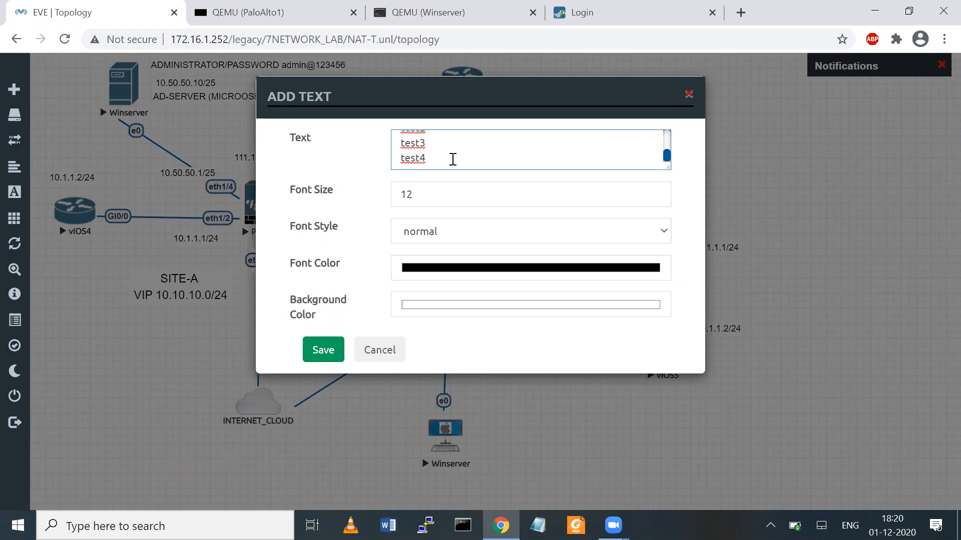
key(Return)
text(test5)
click(320, 349)
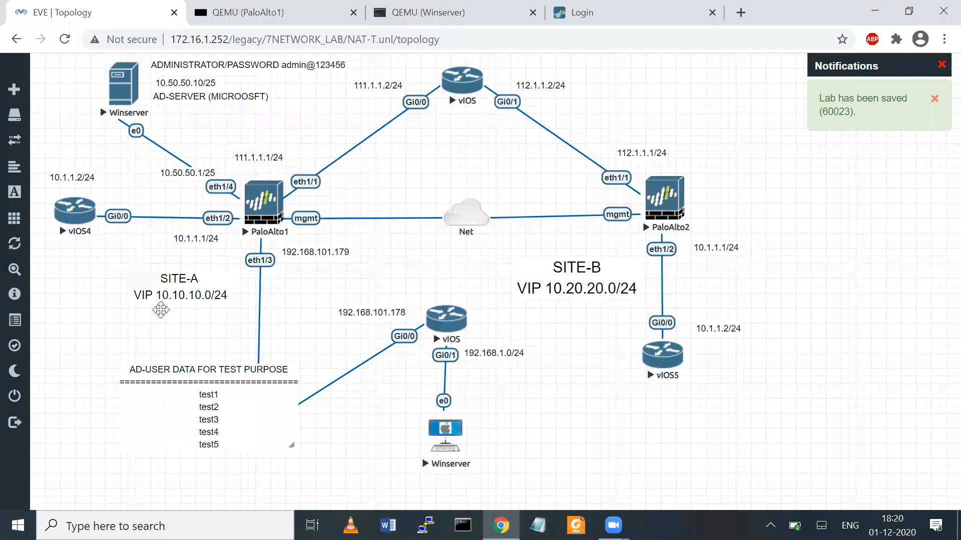
- Place the user data block under the credentials note and move the 10.50.50.10/25 and AD-SERVER labels left
drag(205, 368, 151, 73)
drag(252, 65, 131, 62)
drag(185, 86, 34, 86)
drag(163, 97, 59, 119)
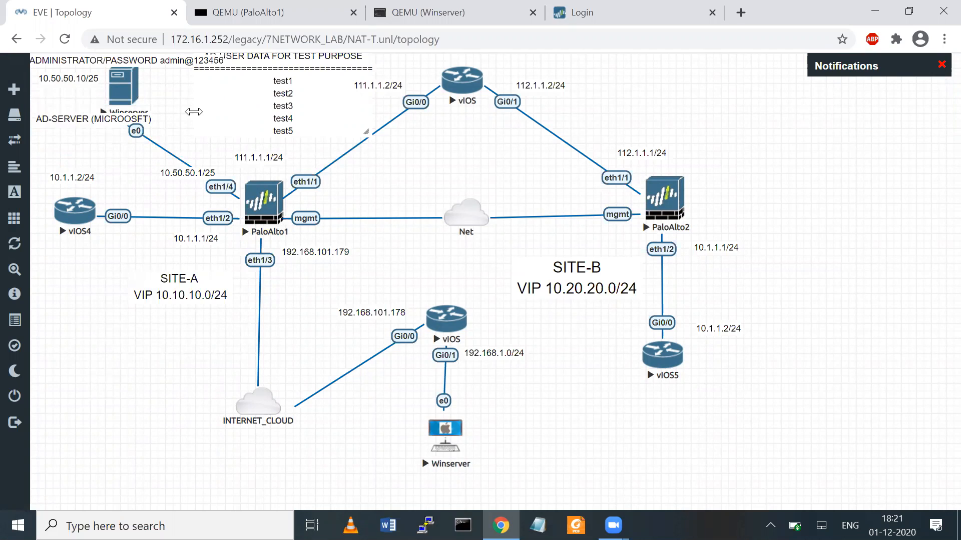
drag(214, 104, 193, 112)
- Narrow the user data box, nudge the credentials note, and move 111.1.1.1/24 beside eth1/4
drag(348, 139, 302, 139)
drag(158, 62, 156, 66)
drag(269, 151, 291, 165)
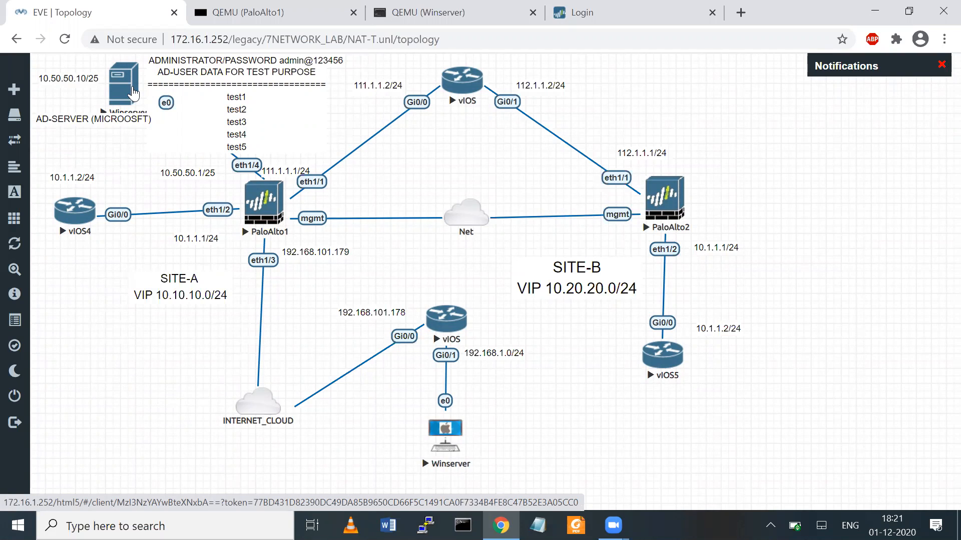
- Send Ctrl+Alt+Del from the On-Screen Keyboard and submit the administrator password
click(133, 93)
click(475, 201)
click(491, 202)
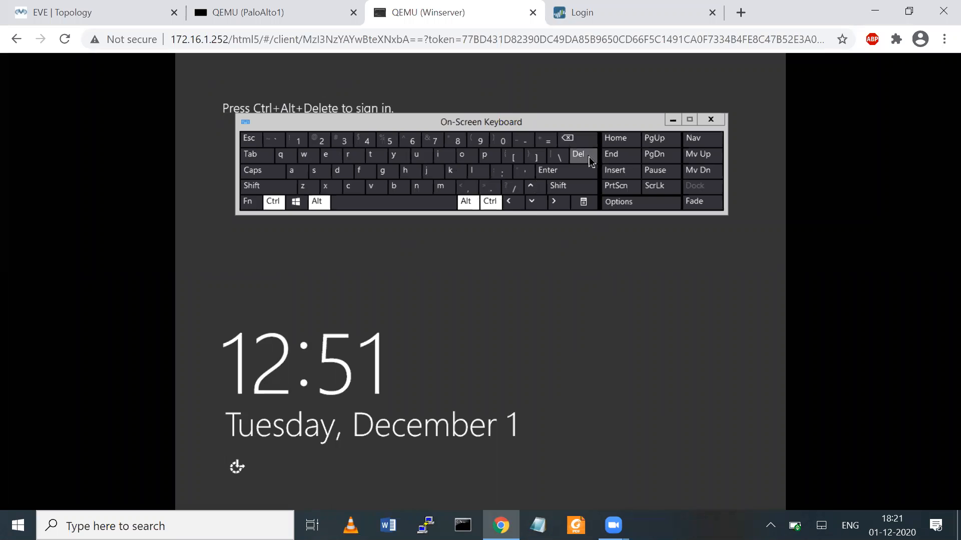
click(590, 158)
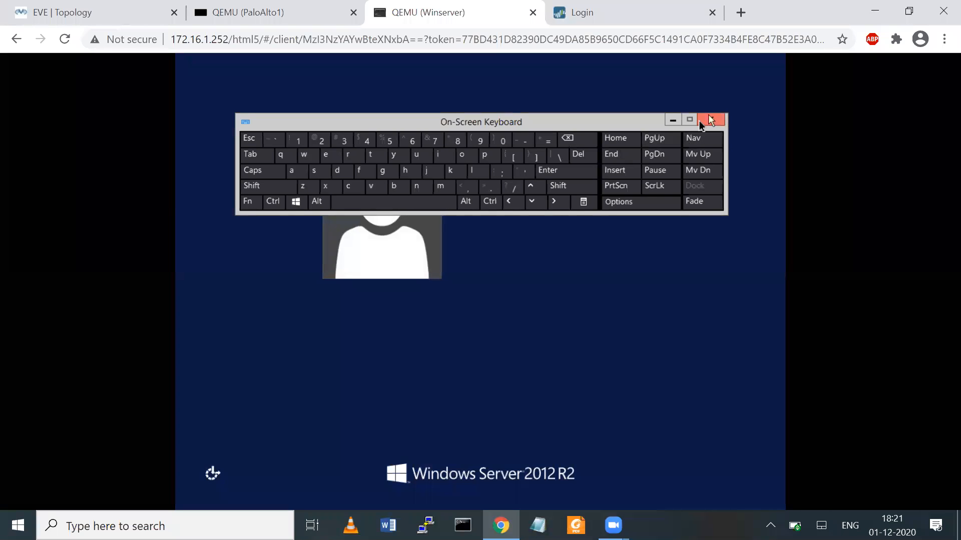
click(710, 120)
text(•••••••••••)
key(Return)
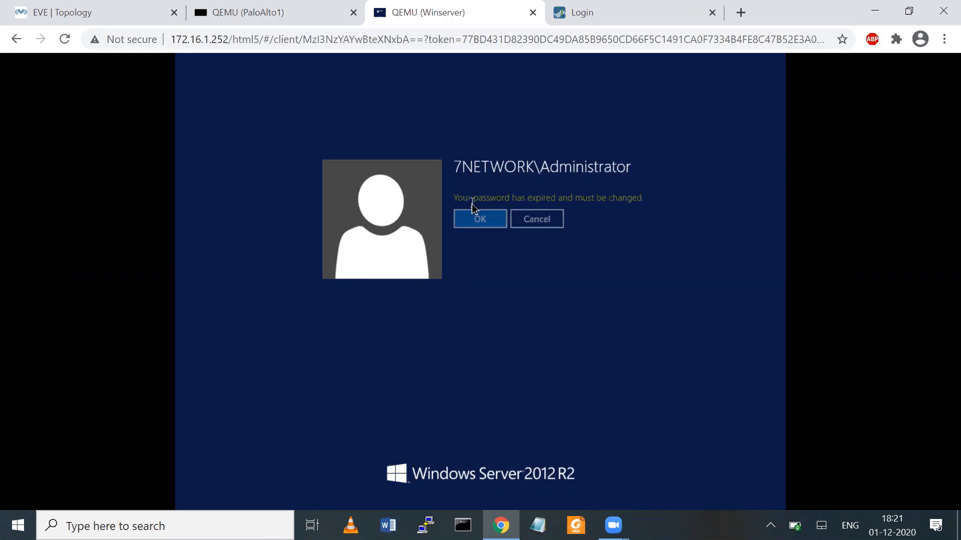
- Replace the expired administrator password with a new one and confirm the change
click(479, 215)
text(•••••••)
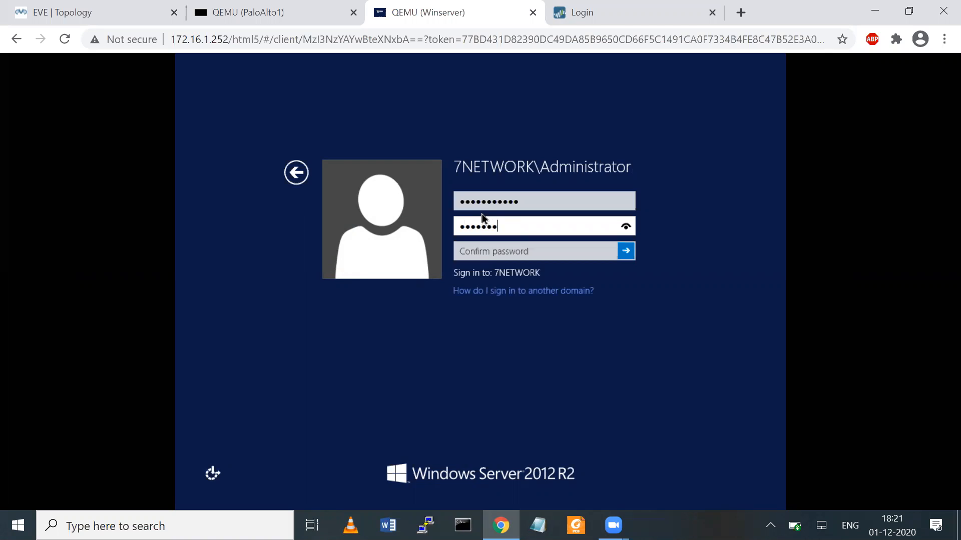
text(•••••)
key(Tab)
text(••••••••••••)
key(Return)
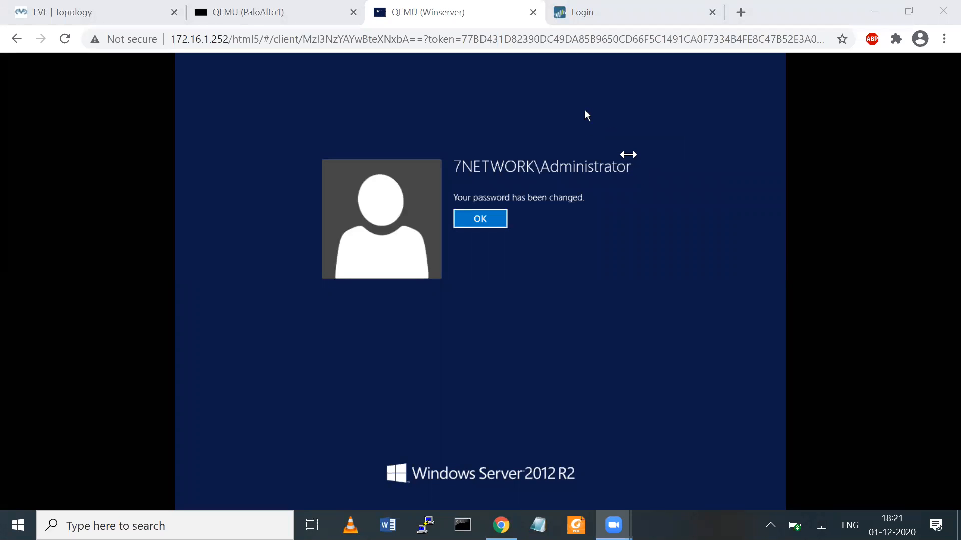
click(478, 219)
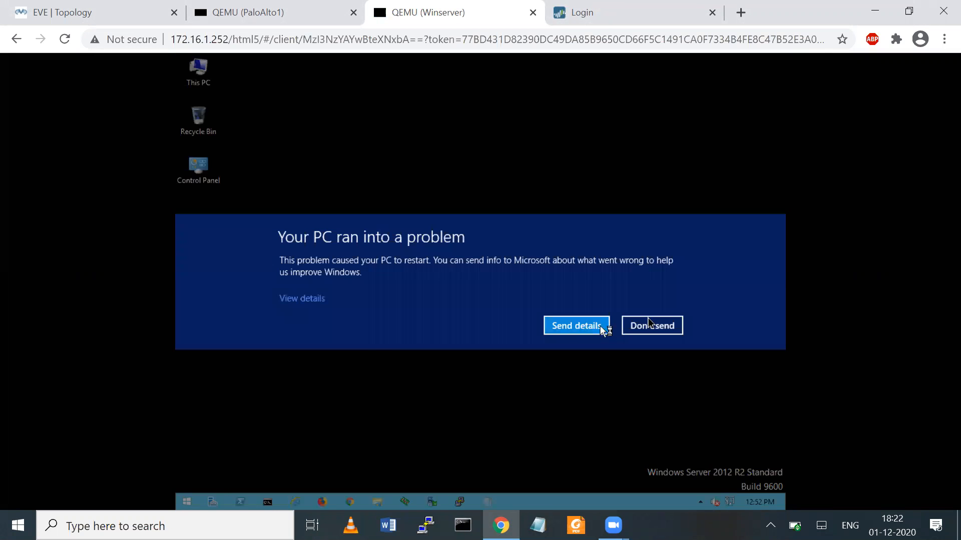
- Dismiss the crash report and open the Ethernet adapter's IPv4 properties via ncpa.cpl
click(659, 328)
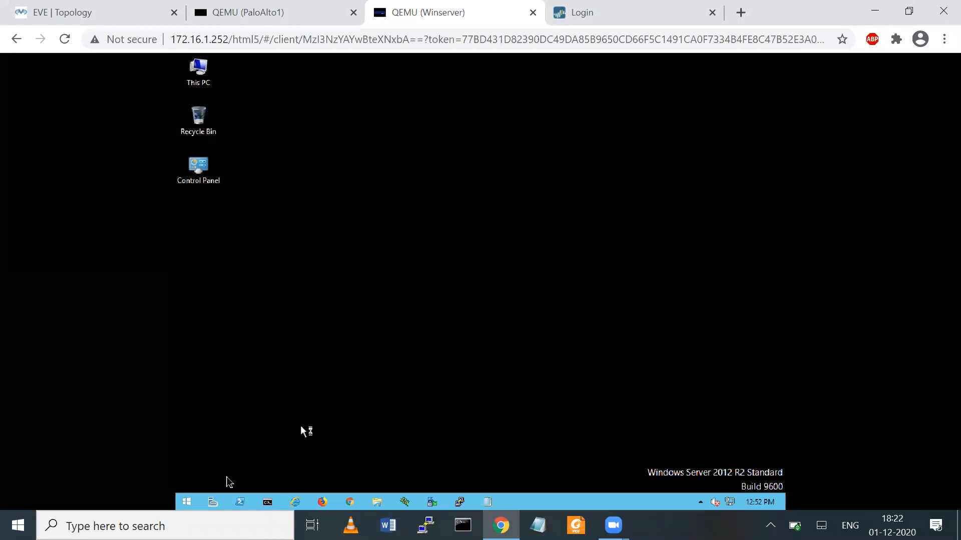
right_click(191, 501)
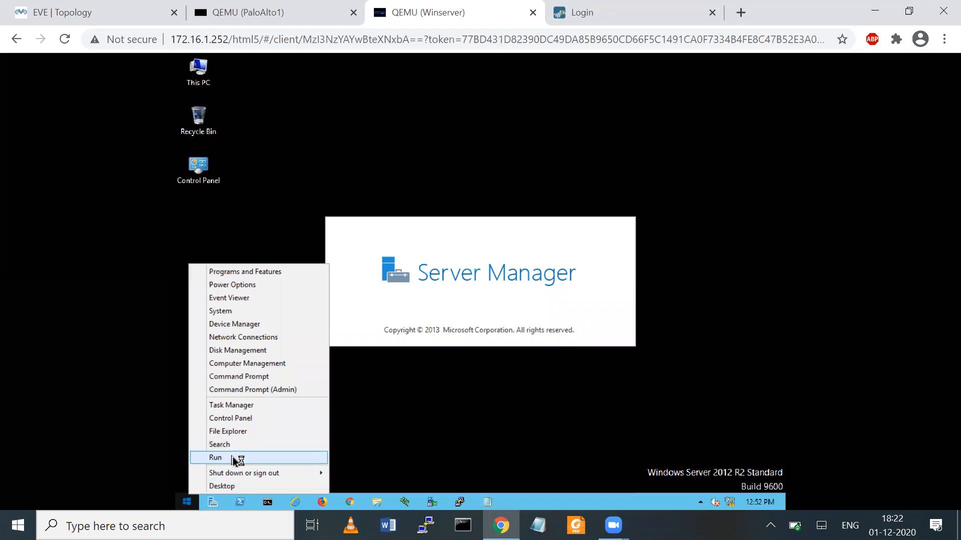
click(234, 457)
text(ncpa.cpl)
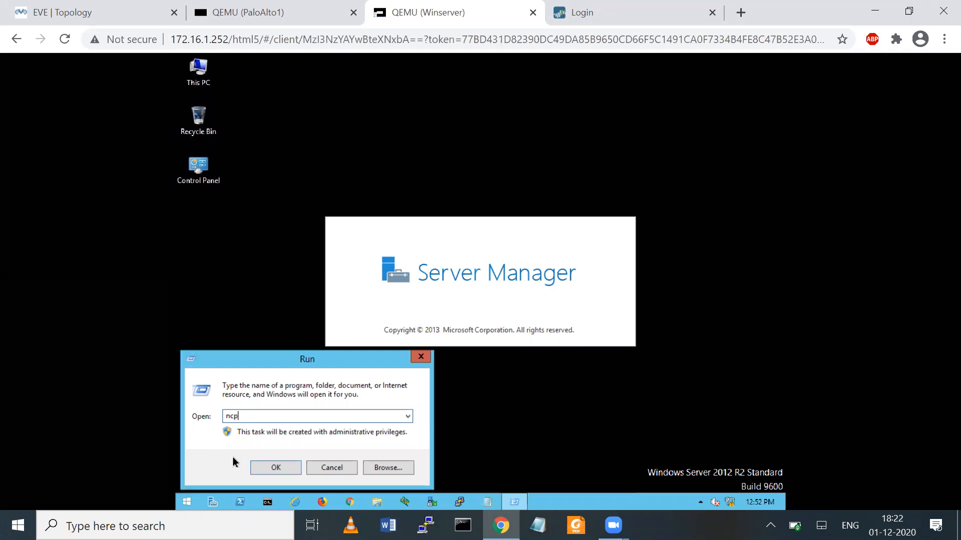
key(Return)
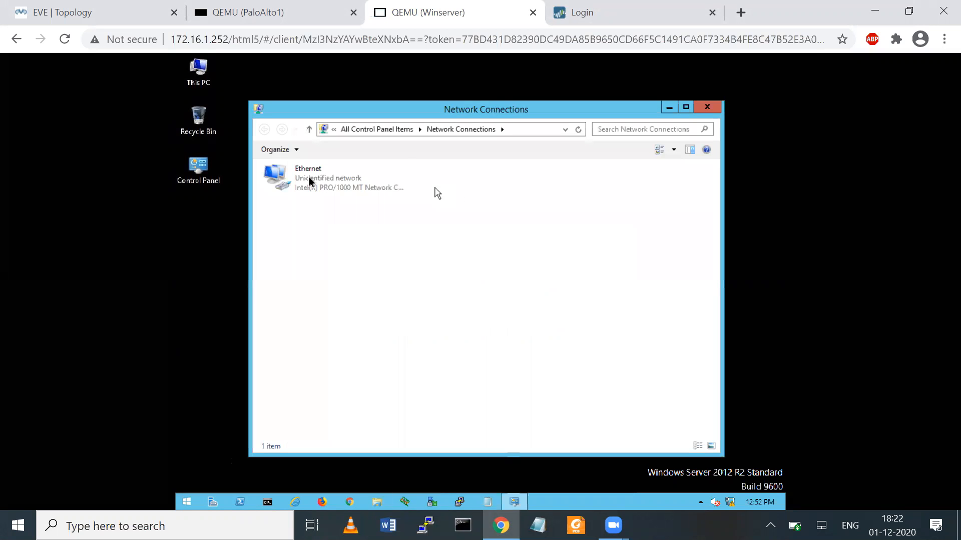
right_click(310, 177)
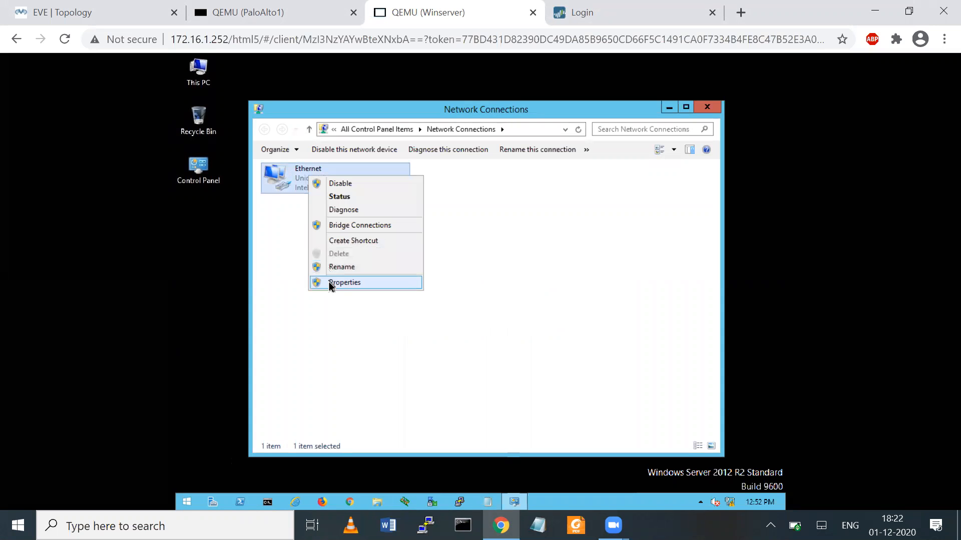
click(328, 282)
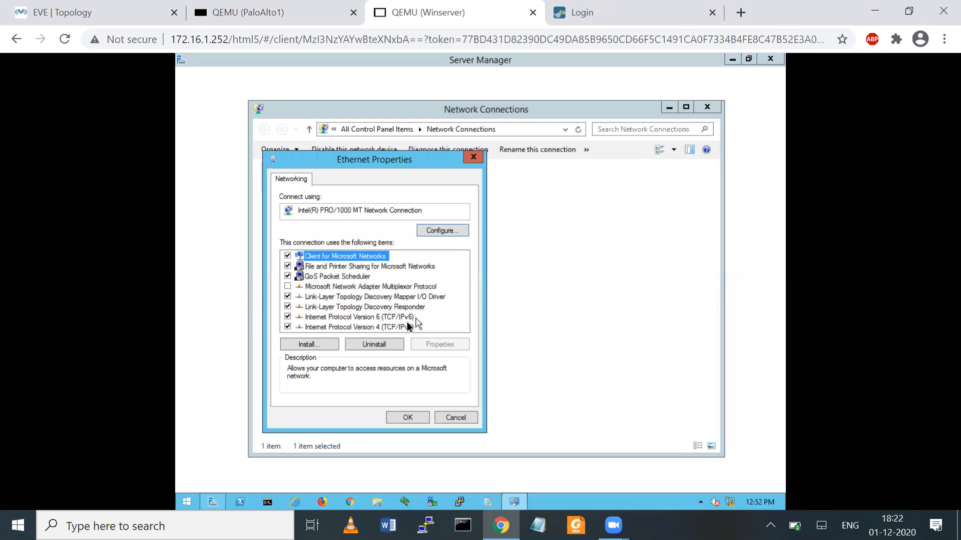
click(407, 328)
click(439, 344)
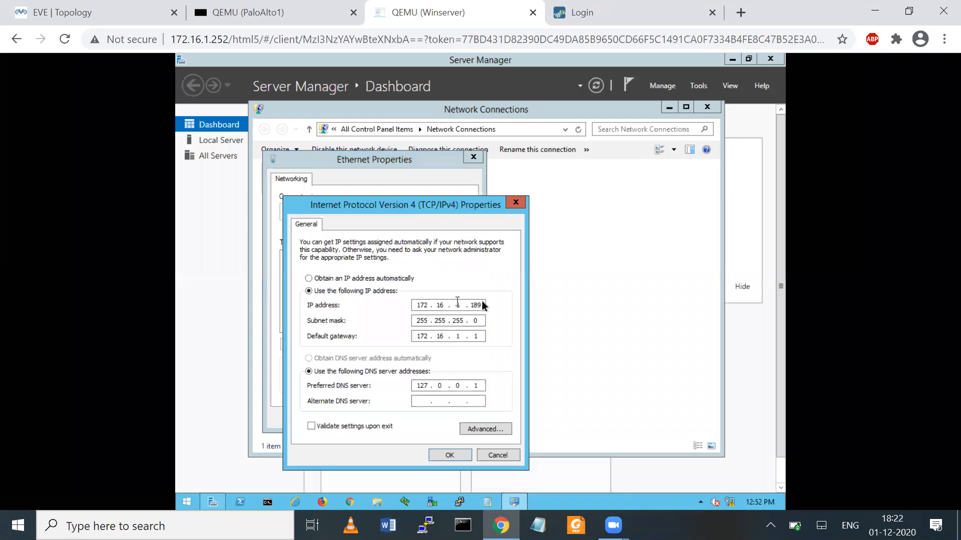
- Set IP 10.50.50.10, mask 255.255.255.0 and gateway 10.50.50.1, and apply the settings
key(BackSpace)
key(BackSpace)
key(BackSpace)
key(BackSpace)
key(BackSpace)
key(BackSpace)
key(BackSpace)
key(BackSpace)
key(BackSpace)
key(BackSpace)
text(10.50.50.1)
key(Tab)
key(Tab)
text(10.50.50.1)
click(485, 305)
text(0)
key(Tab)
key(Tab)
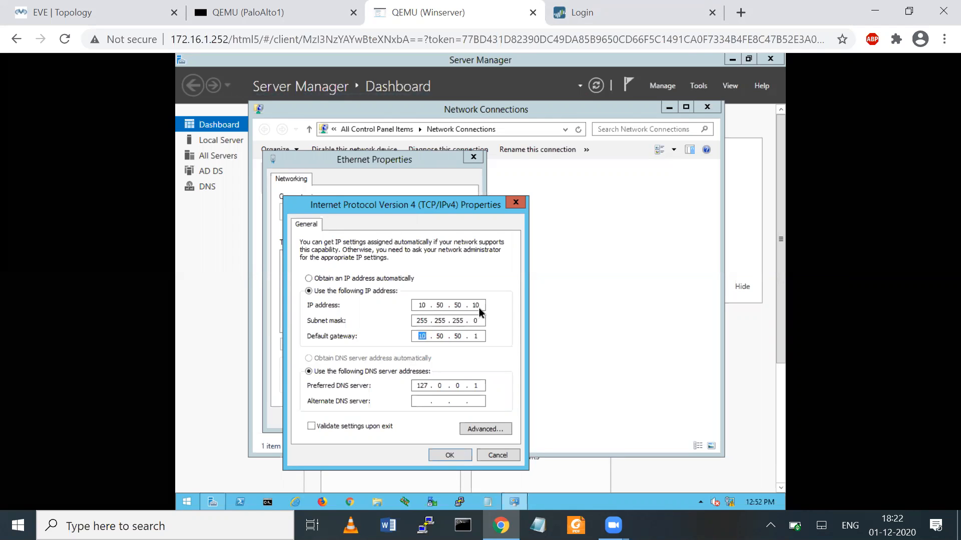
click(452, 455)
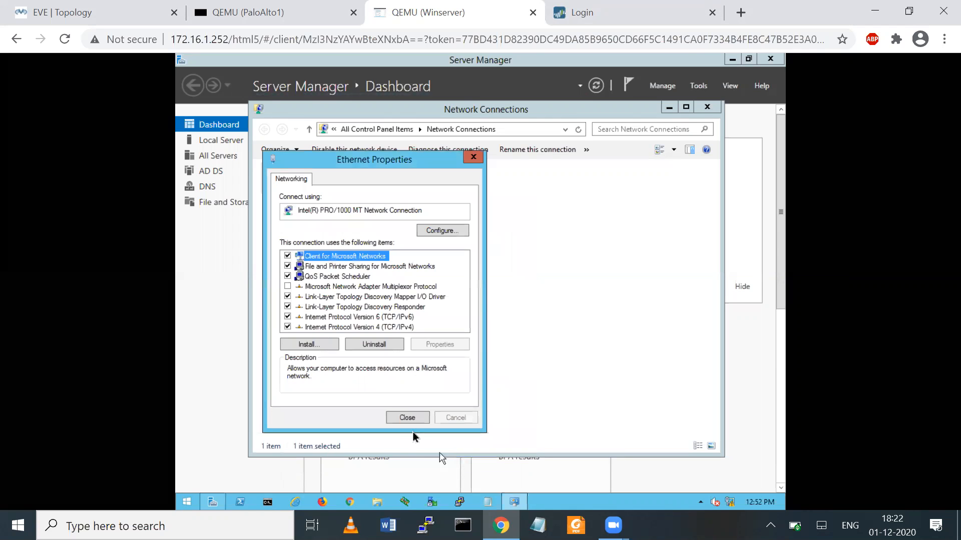
click(407, 417)
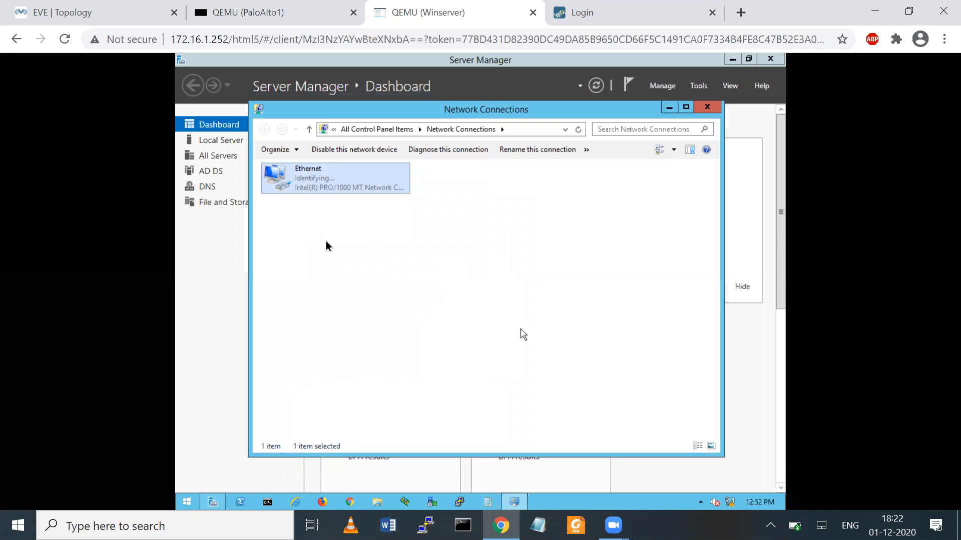
click(61, 12)
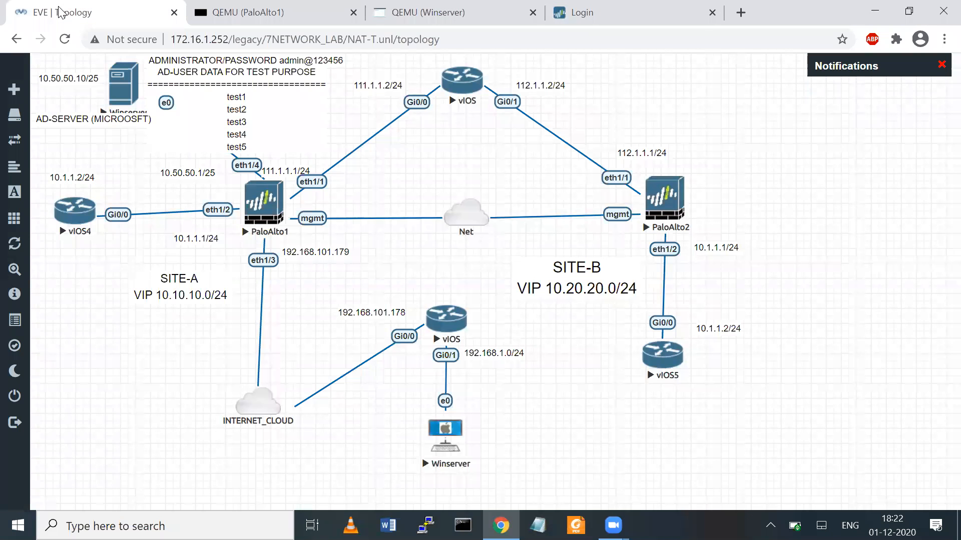
click(423, 12)
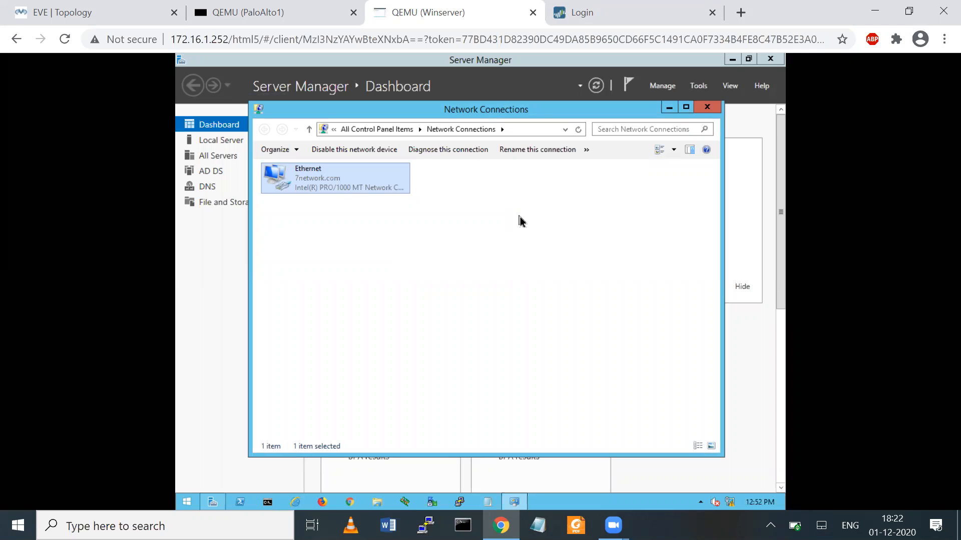
- Close Network Connections and Server Manager, open cmd and run ipconfig
click(707, 107)
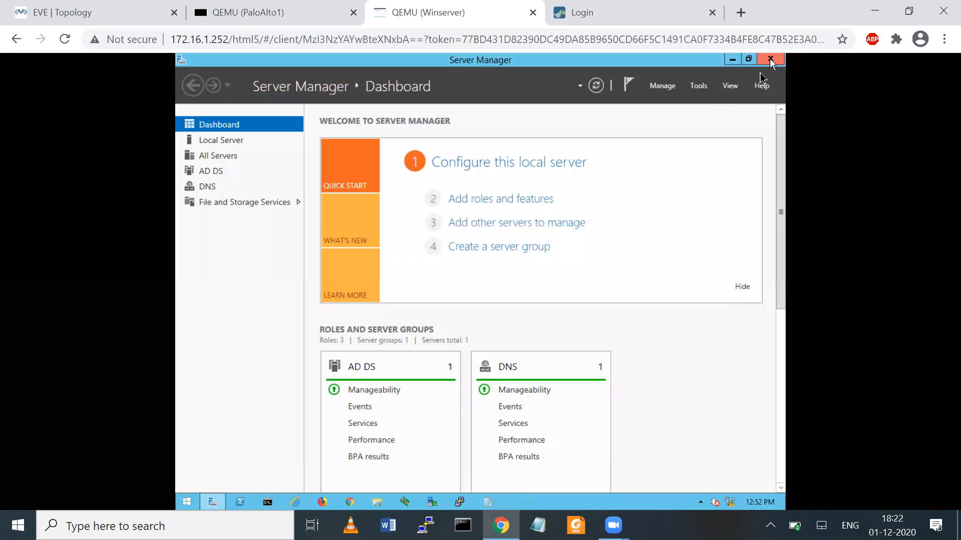
click(769, 59)
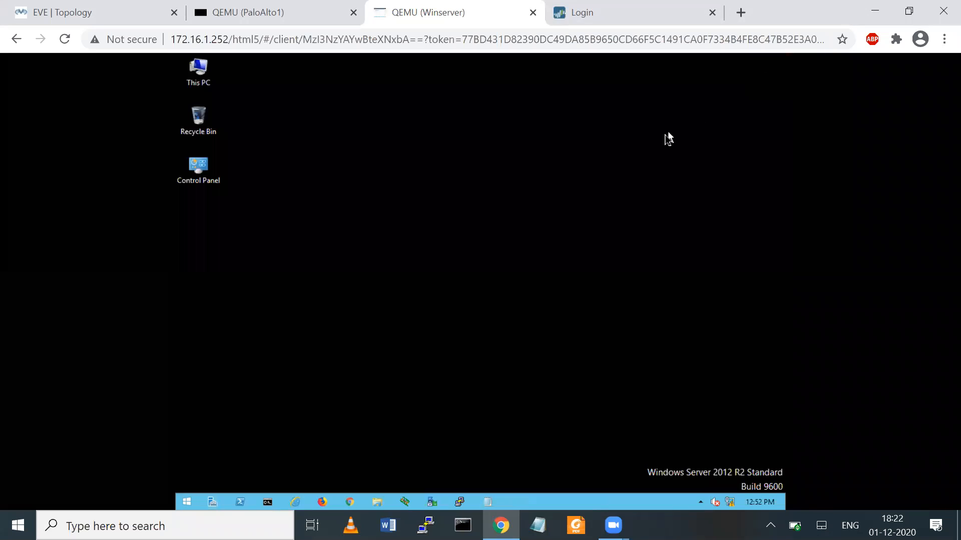
right_click(196, 502)
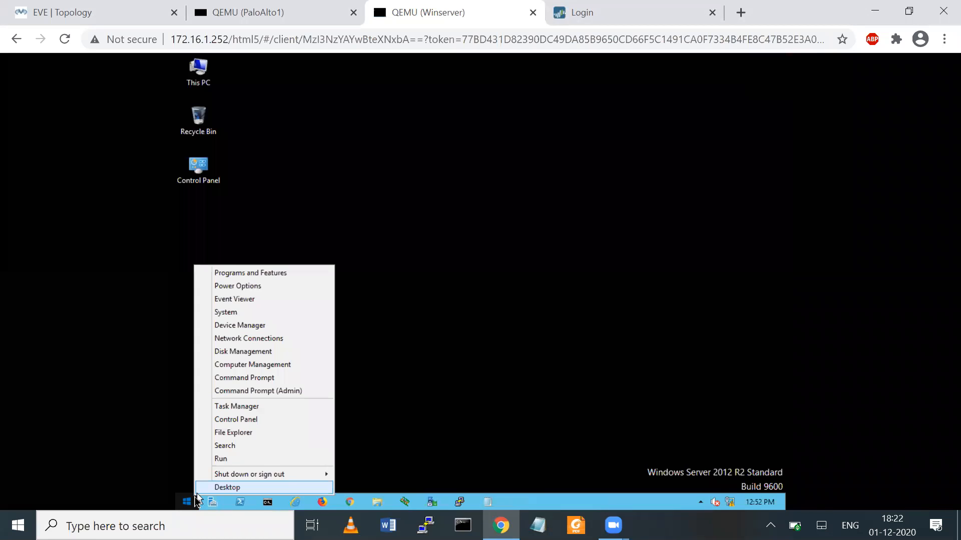
click(222, 457)
key(BackSpace)
text(cmd)
key(Return)
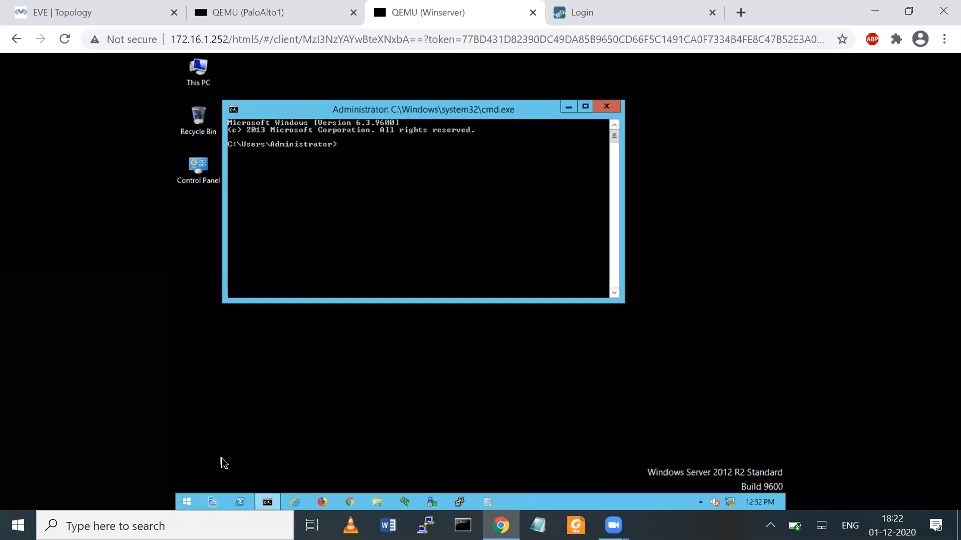
text(ipconfig)
key(Return)
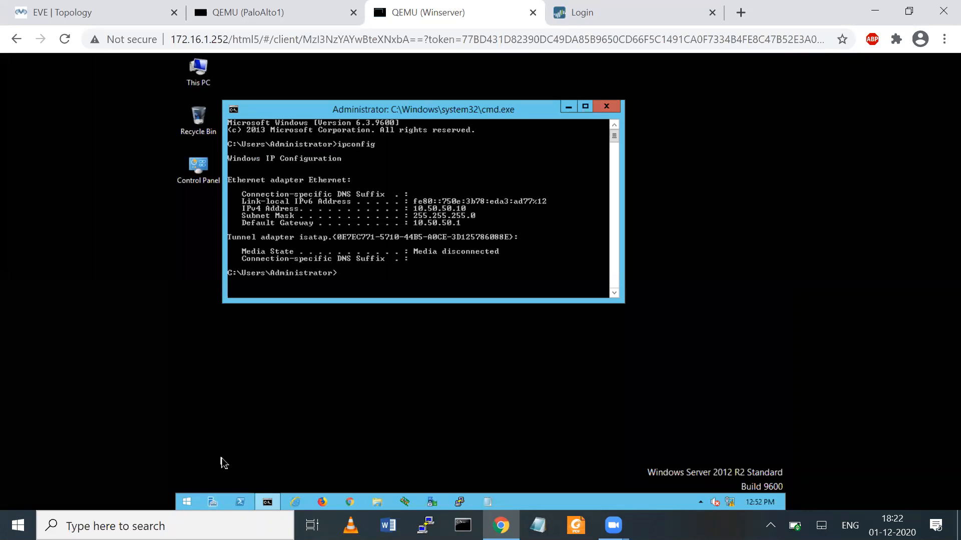
- Ping 10.50.50.10 and 7network.com, then close cmd and reopen Server Manager
text(ping 10.505.)
key(BackSpace)
text(50.)
text(0.10)
key(Return)
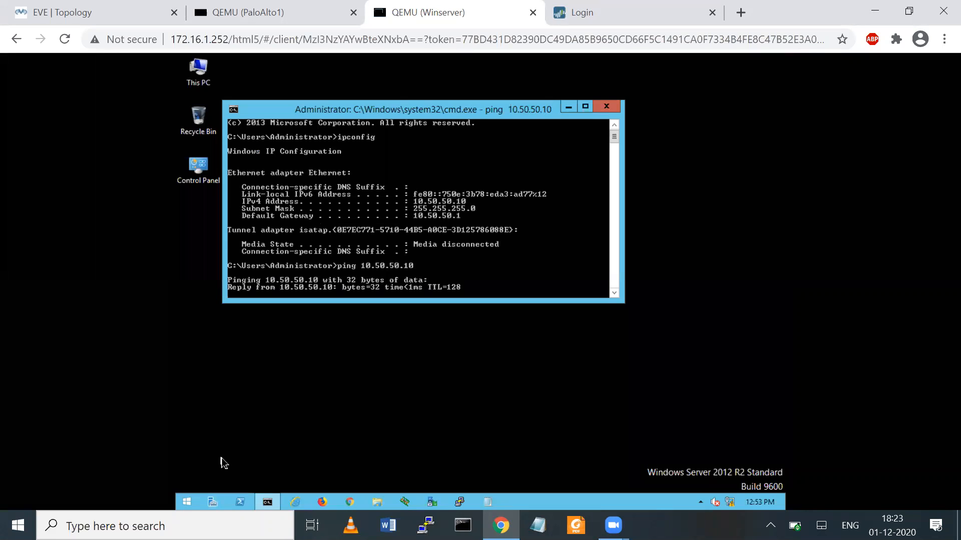
key(ctrl+c)
text(ping)
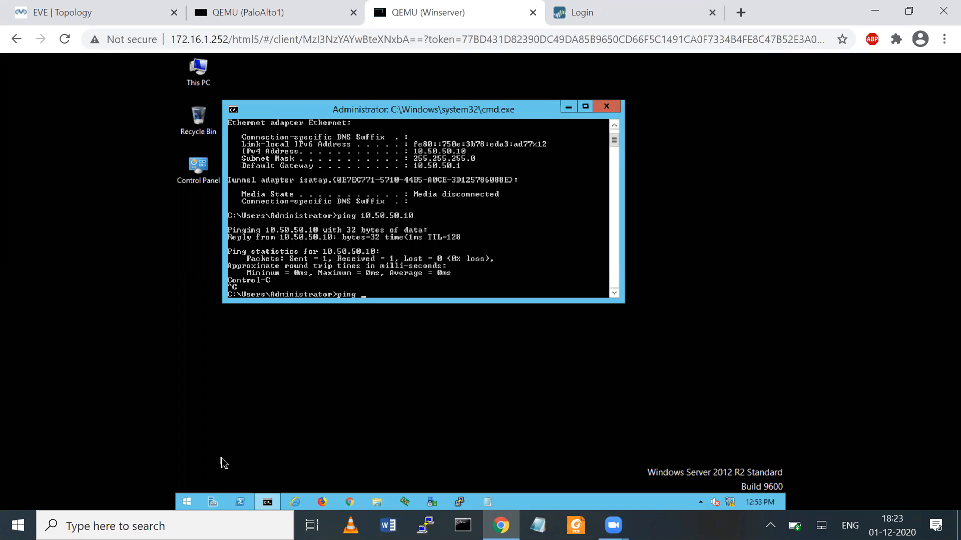
text( 7netwo)
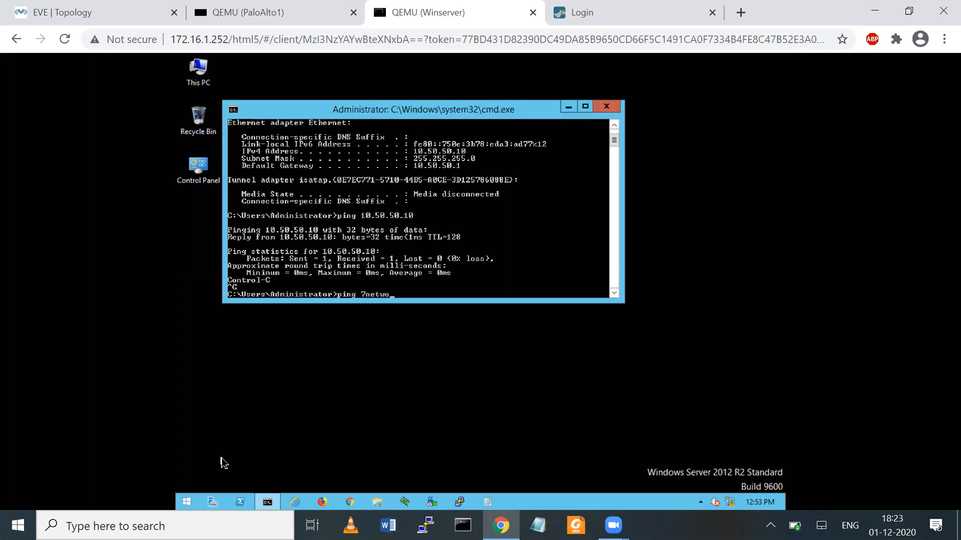
text(rk.com)
key(Return)
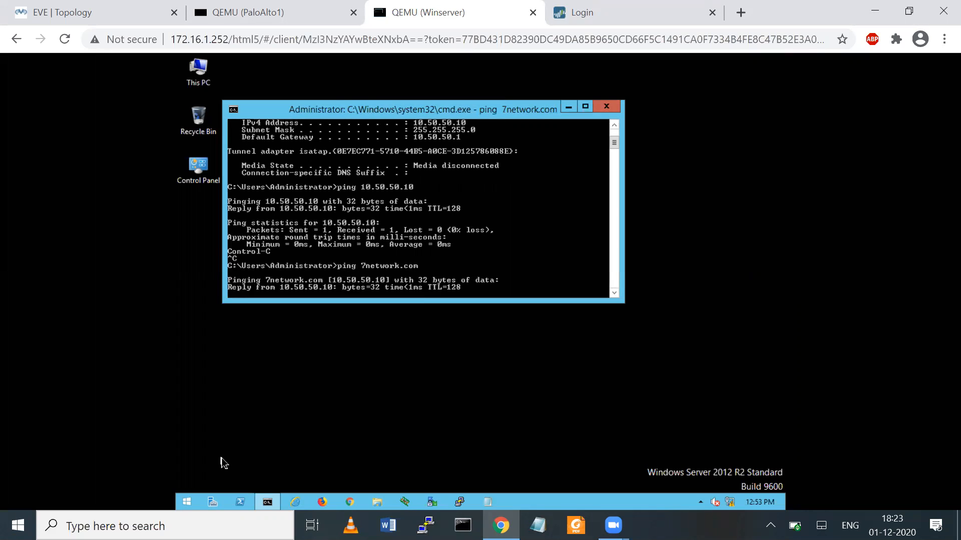
key(ctrl+c)
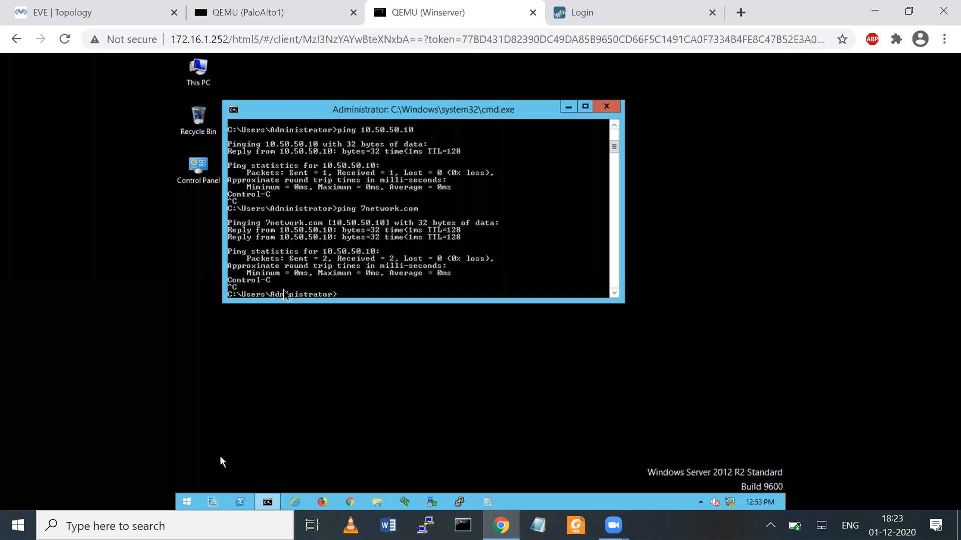
click(606, 106)
click(212, 502)
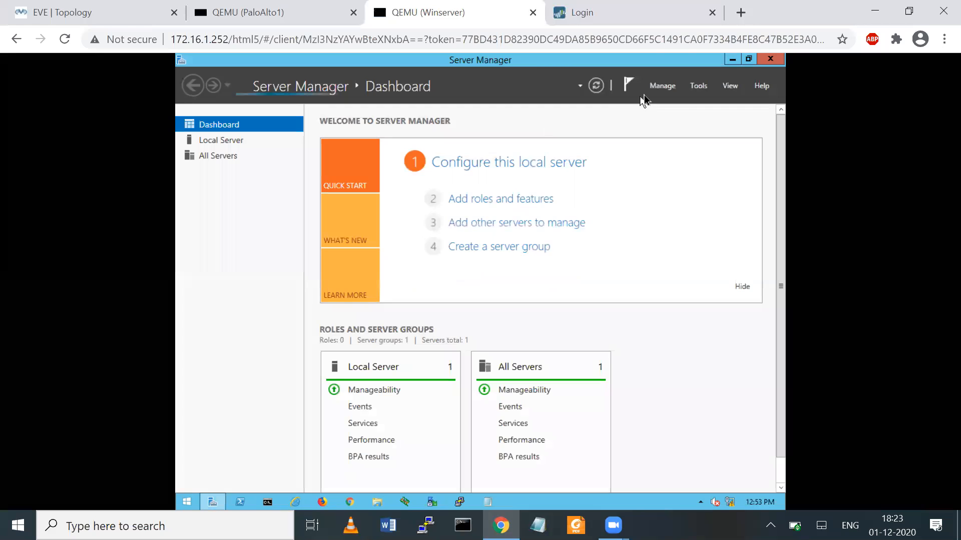
- Open Active Directory Users and Computers and show the 7network.com Users container
click(664, 85)
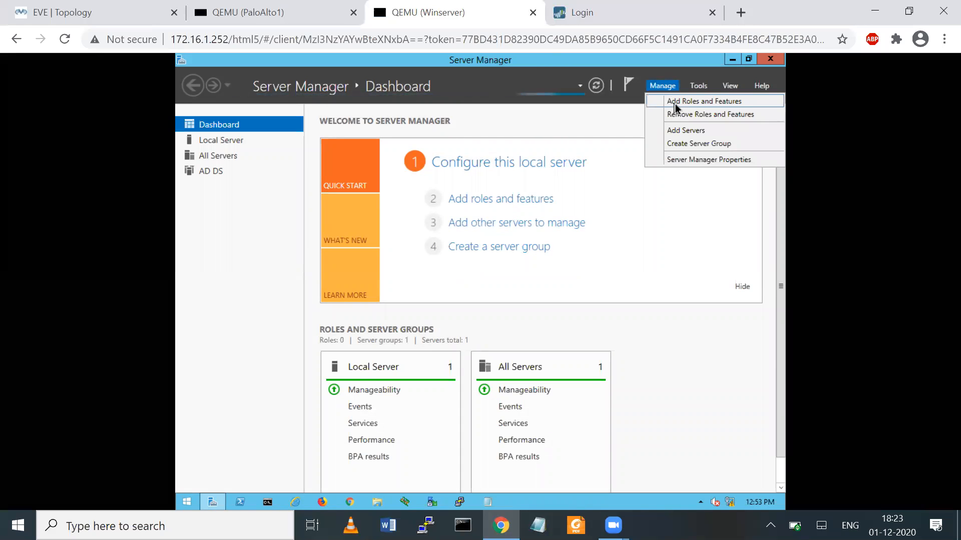
click(698, 86)
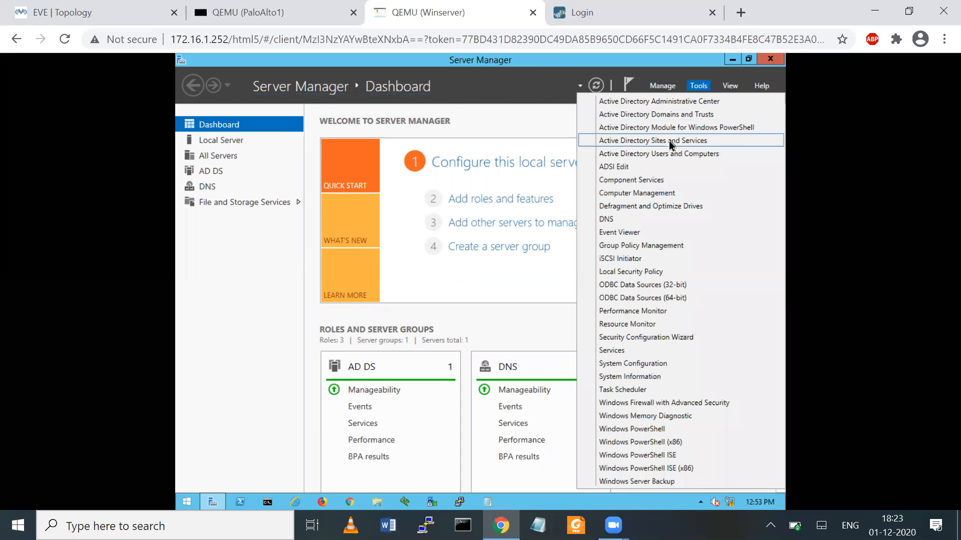
click(659, 153)
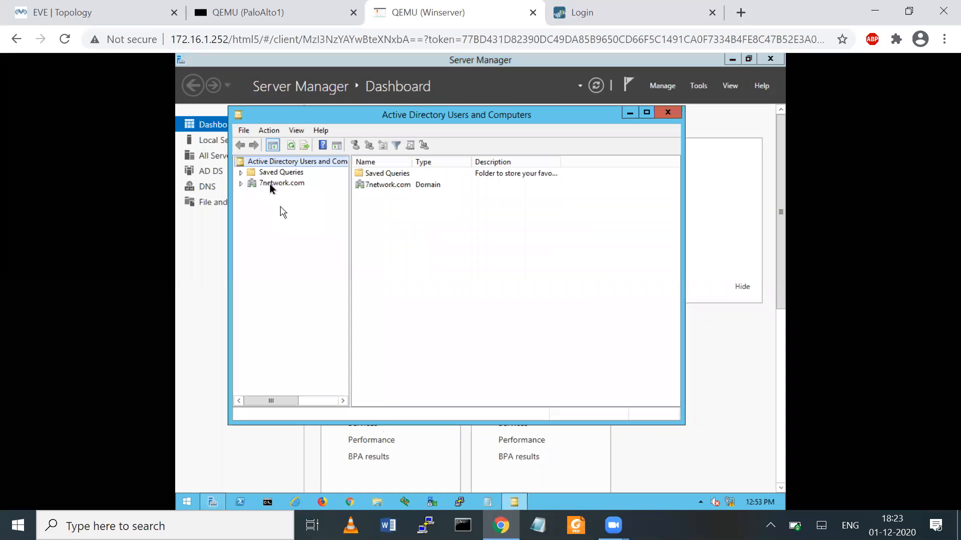
click(268, 182)
double_click(374, 230)
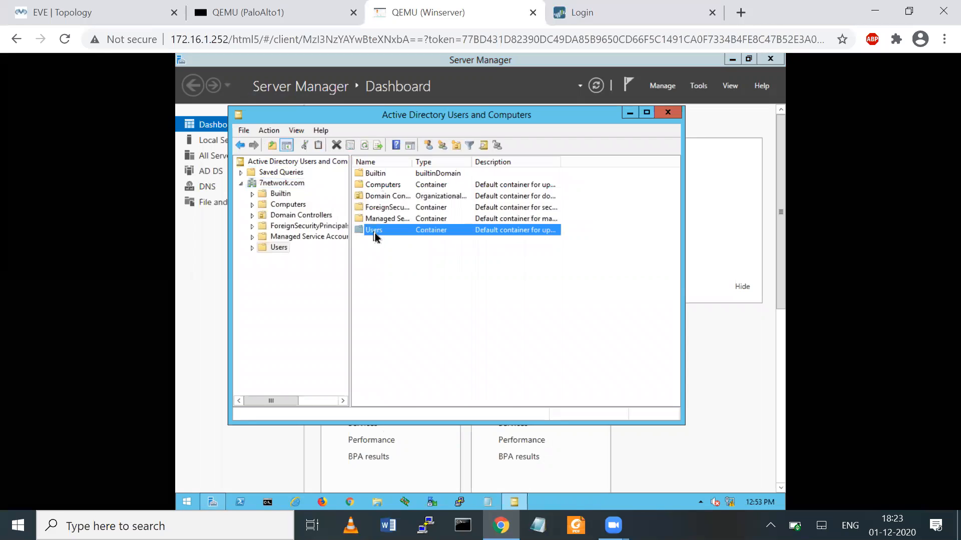
- Start a new user in Users with name and logon name test1
right_click(281, 249)
mouse_move(384, 285)
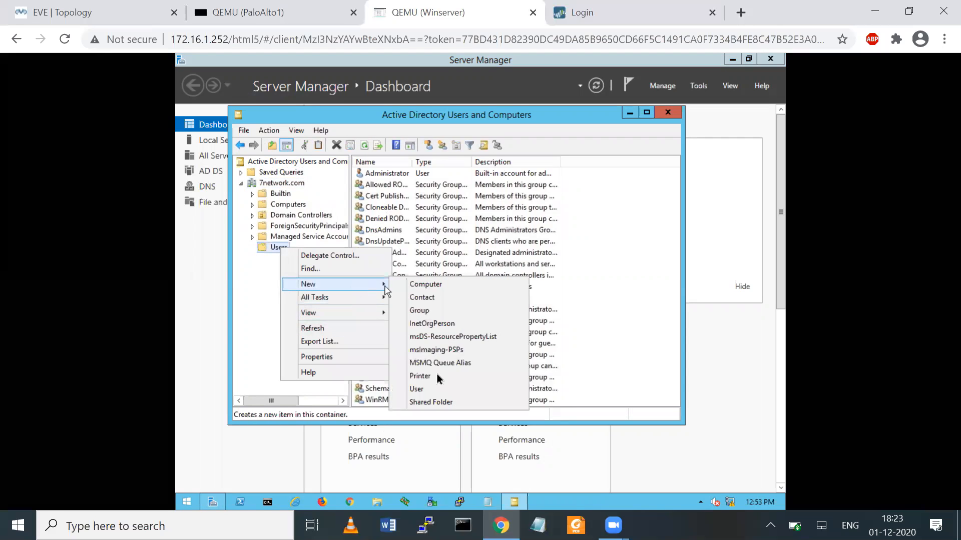
click(423, 389)
text(test1)
key(Tab)
key(Tab)
key(Tab)
key(Tab)
text(test1)
key(Tab)
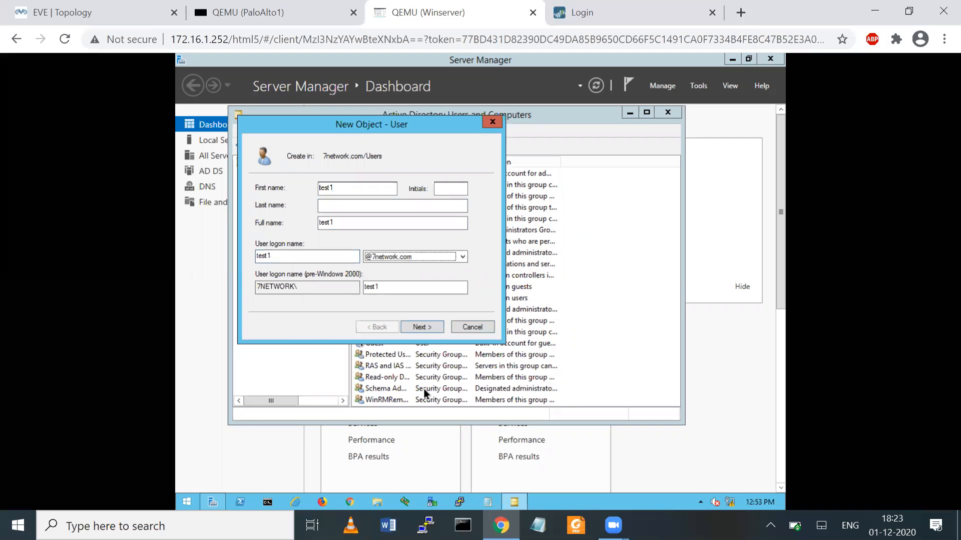
click(421, 327)
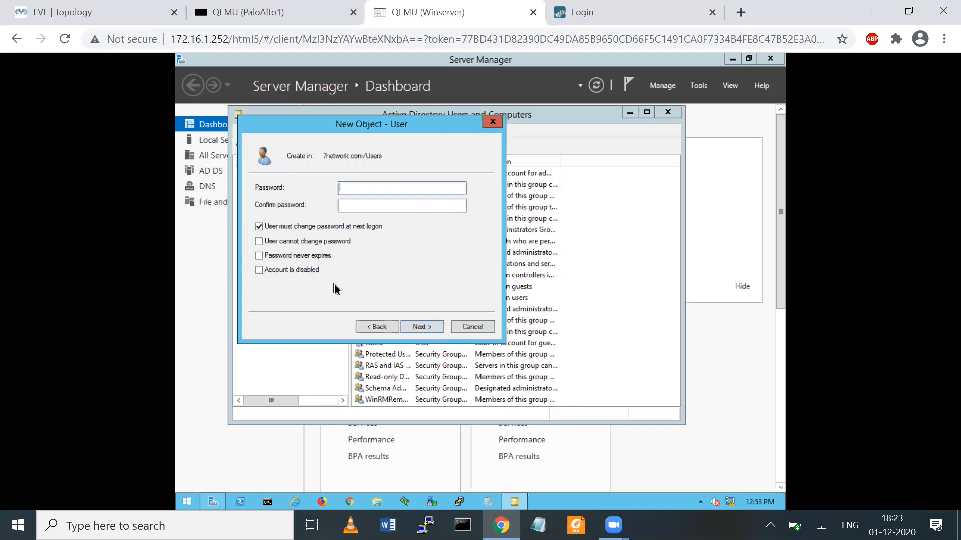
- Give test1 a password that never expires and cannot be changed, and finish the wizard
click(259, 227)
click(259, 242)
click(258, 256)
click(357, 189)
text(1234567)
key(Tab)
text(1234567)
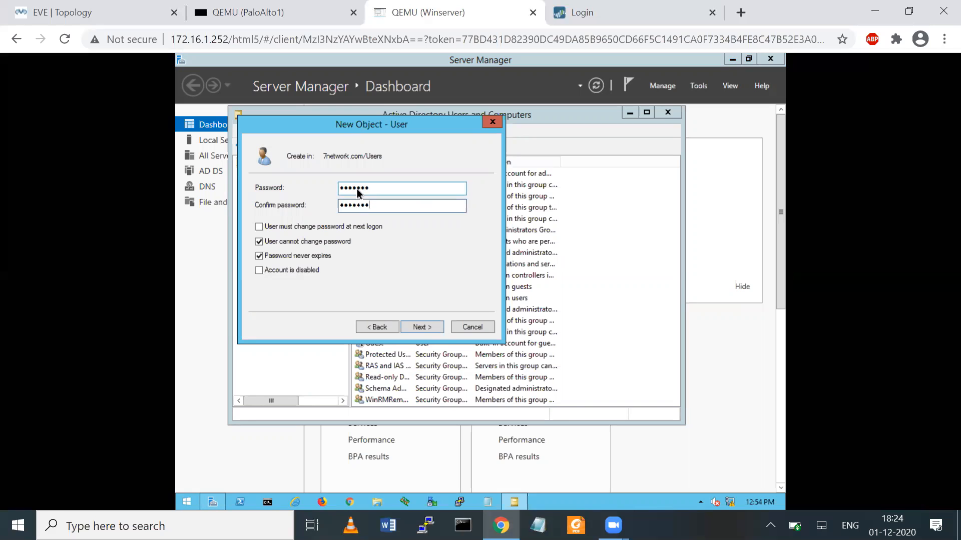
click(423, 327)
click(422, 328)
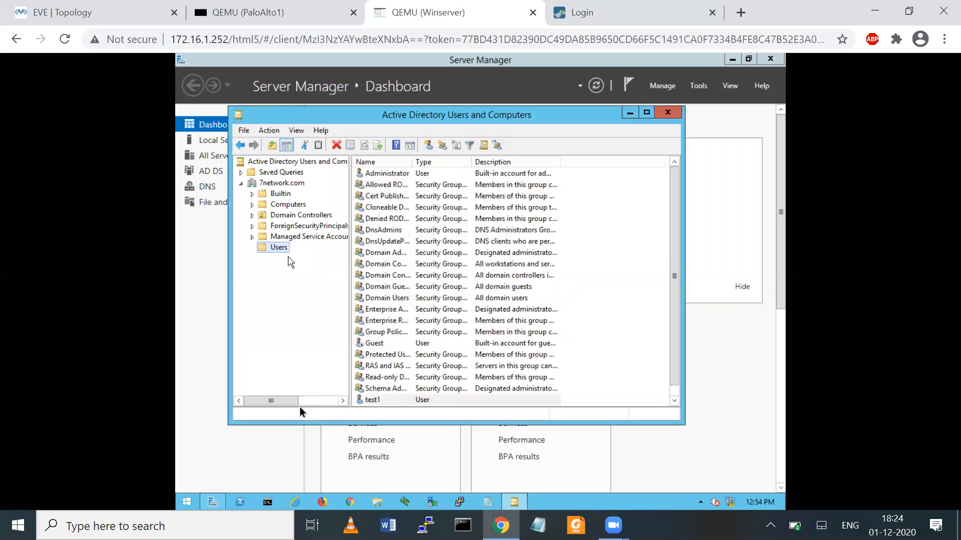
click(267, 500)
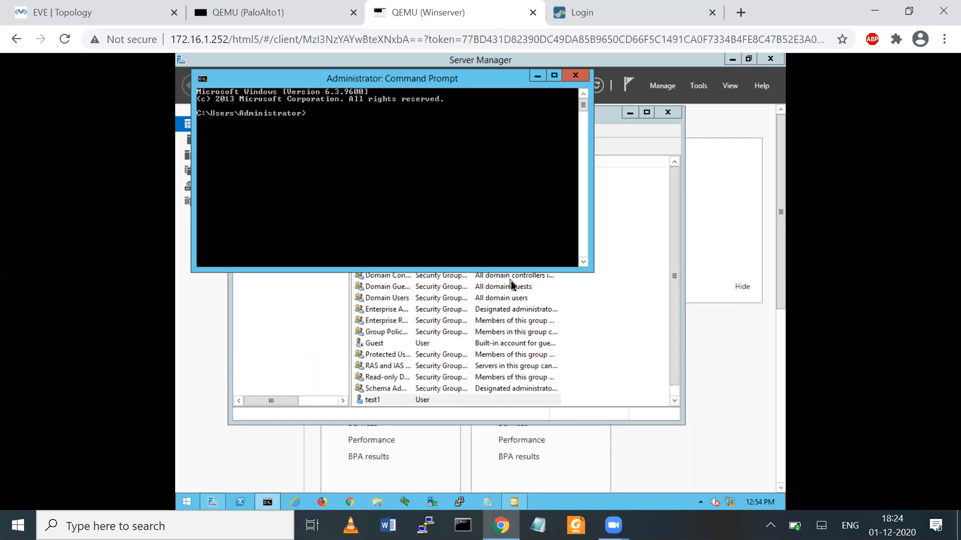
- Create domain users test2 through test5 with 'net user … /add', all using the same password
text(net user test2 123-asd /add)
key(Return)
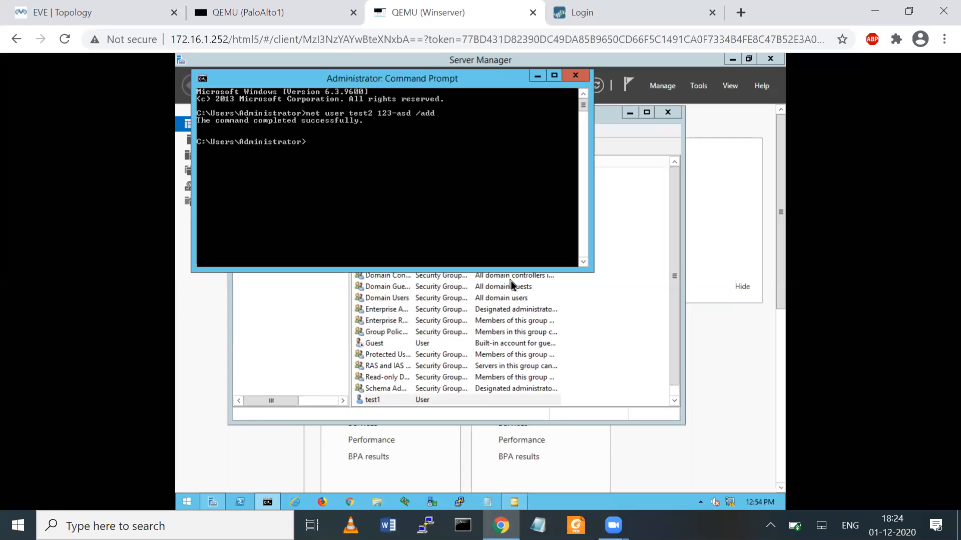
key(Up)
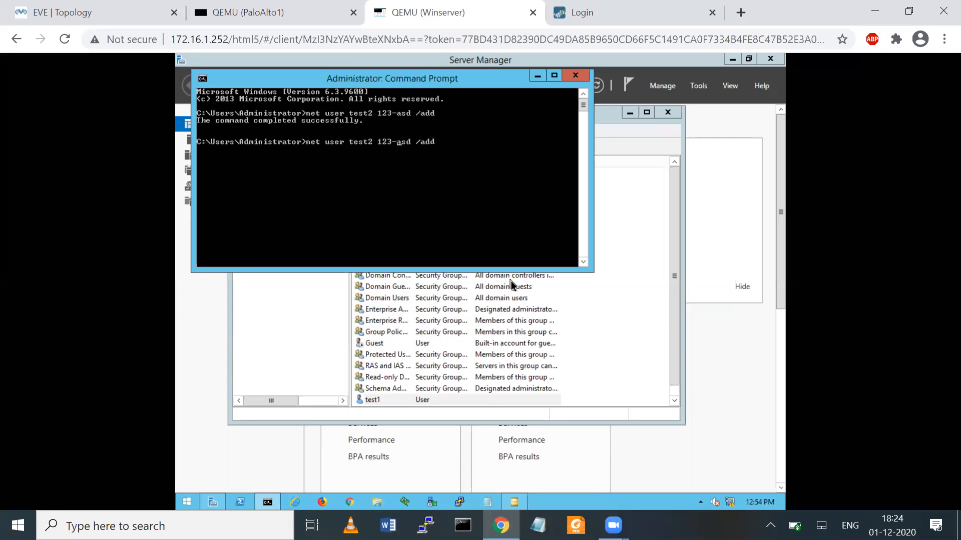
key(BackSpace)
text(3)
key(Return)
key(Up)
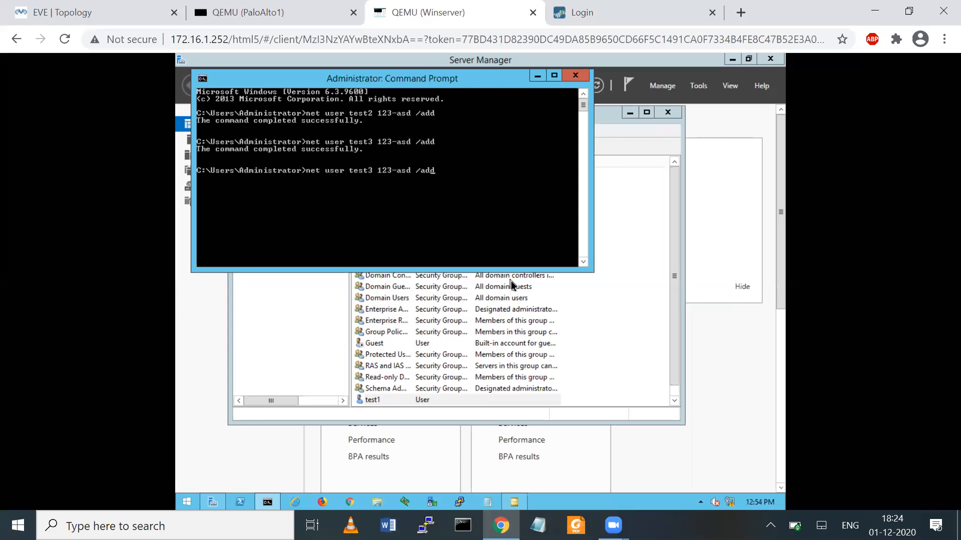
key(Left)
key(Left)
key(BackSpace)
text(4)
key(Return)
key(Up)
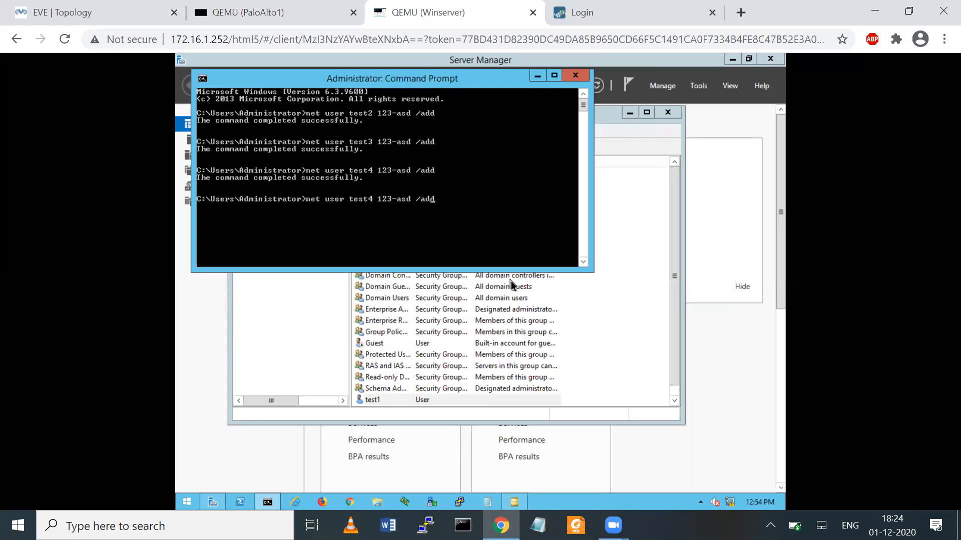
key(Left)
key(Left)
key(Left)
key(Left)
key(Left)
key(Left)
key(Left)
key(BackSpace)
text(5)
key(Return)
- Create users test6 through test10 with the same password, then exit the command prompt
key(Up)
key(Left)
key(Left)
key(Left)
key(Left)
key(Left)
key(Left)
key(Left)
key(Left)
key(Left)
key(Left)
key(Left)
key(Left)
key(Left)
key(BackSpace)
text(6)
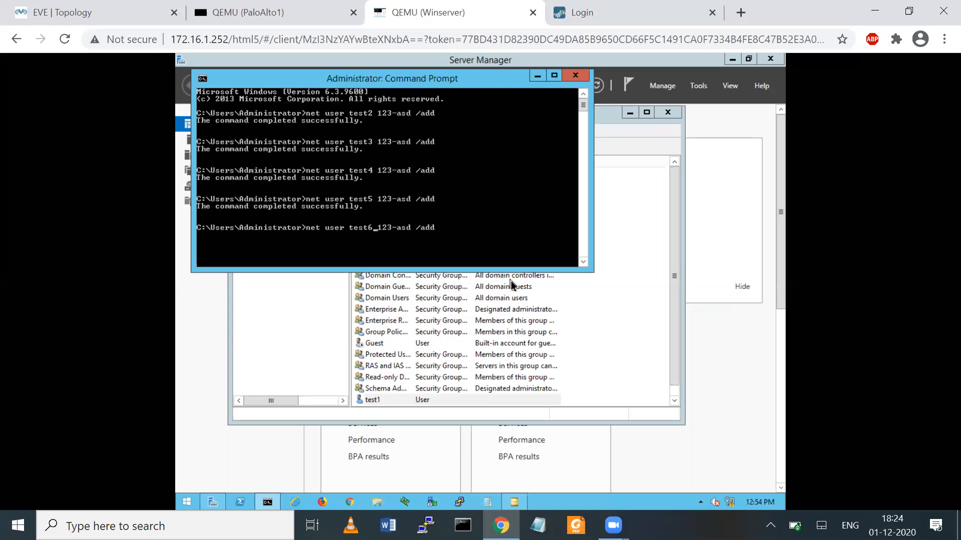
key(Return)
key(Up)
key(Left)
key(Left)
key(Left)
key(Left)
key(Left)
key(Left)
key(Left)
key(Left)
key(Left)
key(Left)
key(Left)
key(Left)
key(Left)
key(BackSpace)
text(7)
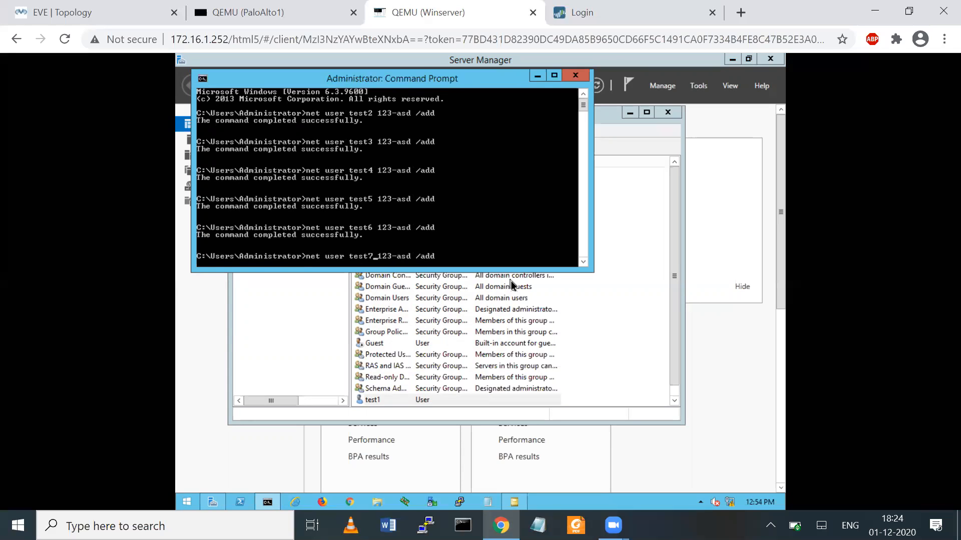
key(Return)
key(Up)
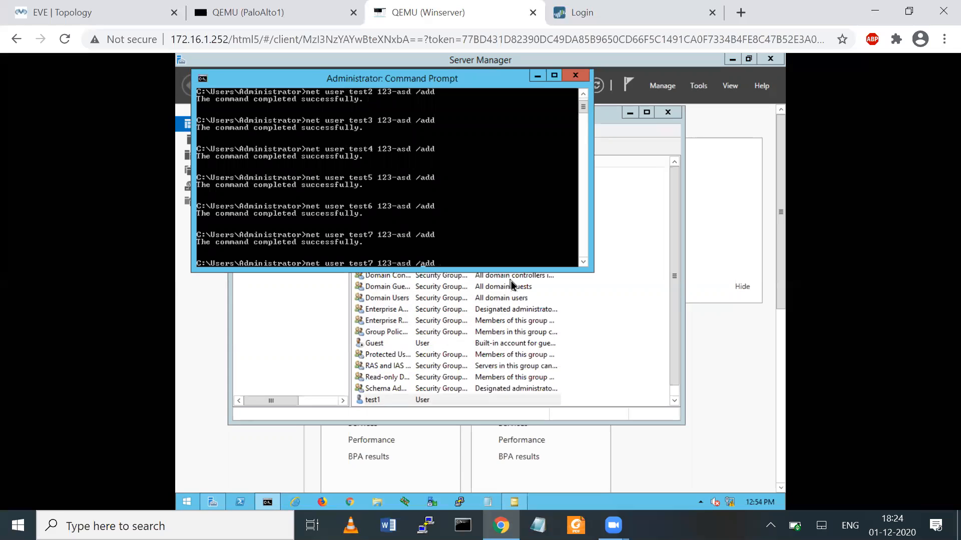
key(BackSpace)
text(8)
key(Return)
key(Return)
key(Up)
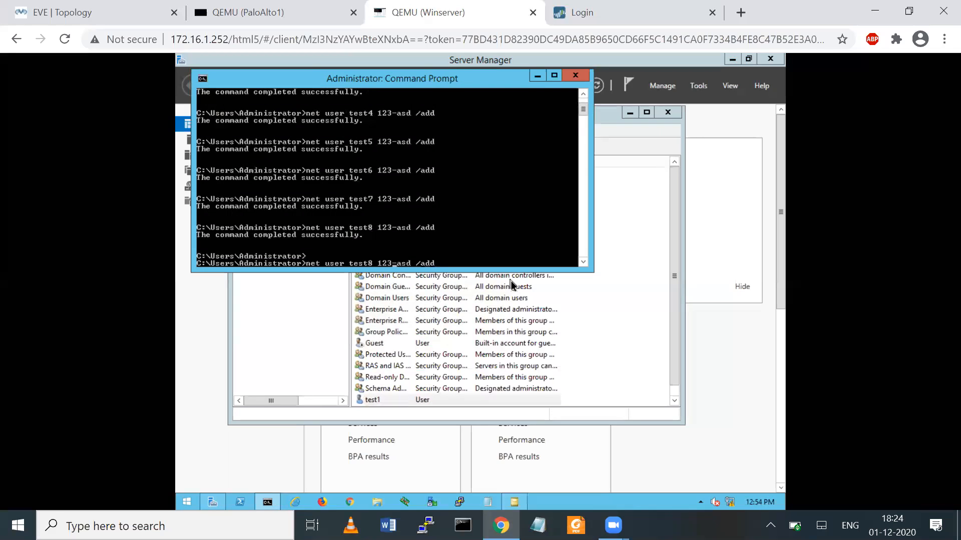
key(Left)
key(Left)
key(Left)
key(Left)
key(Left)
key(Left)
key(Left)
key(Left)
key(Left)
key(Left)
key(Left)
key(Left)
key(Left)
key(BackSpace)
text(9)
key(Return)
key(Up)
key(Left)
key(Left)
key(Left)
key(Left)
key(Left)
key(Left)
key(Left)
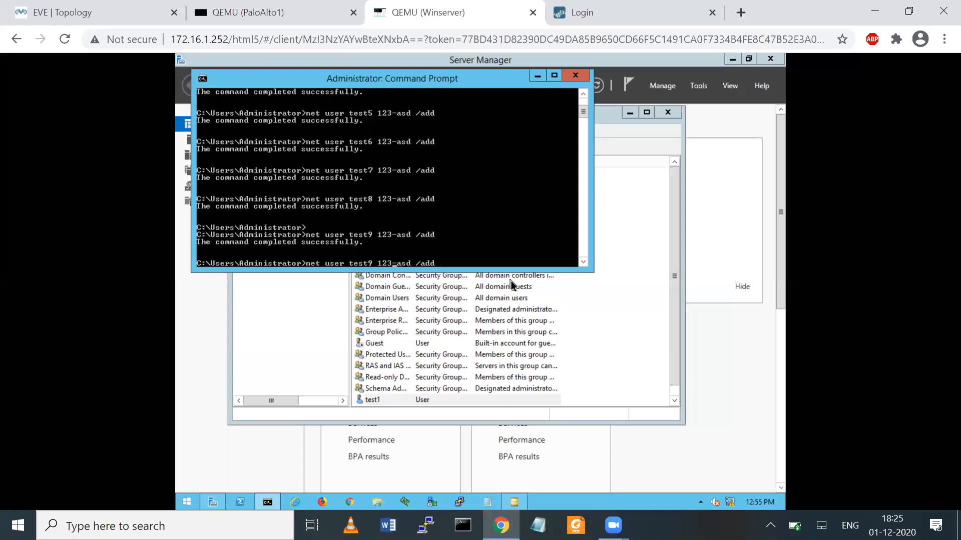
key(BackSpace)
text(10)
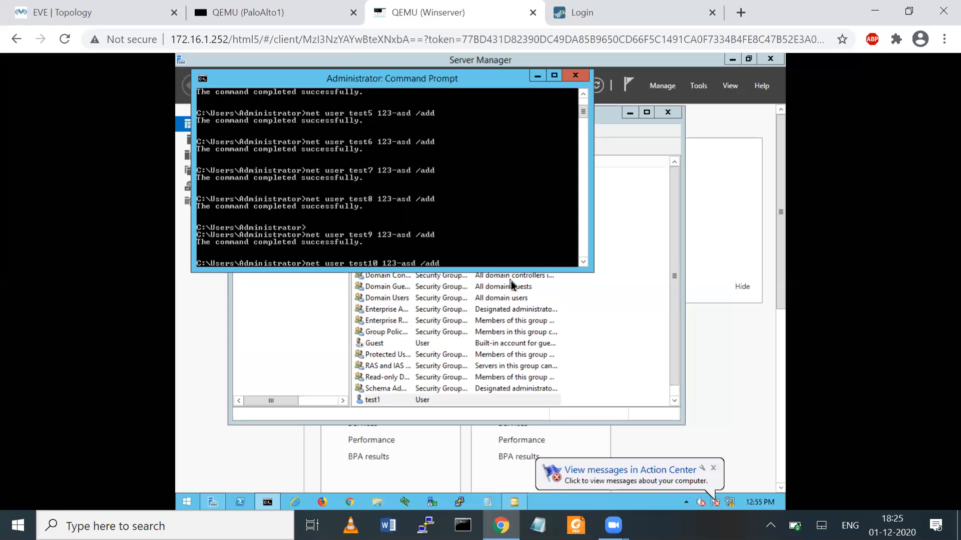
key(Return)
text(exit)
key(Return)
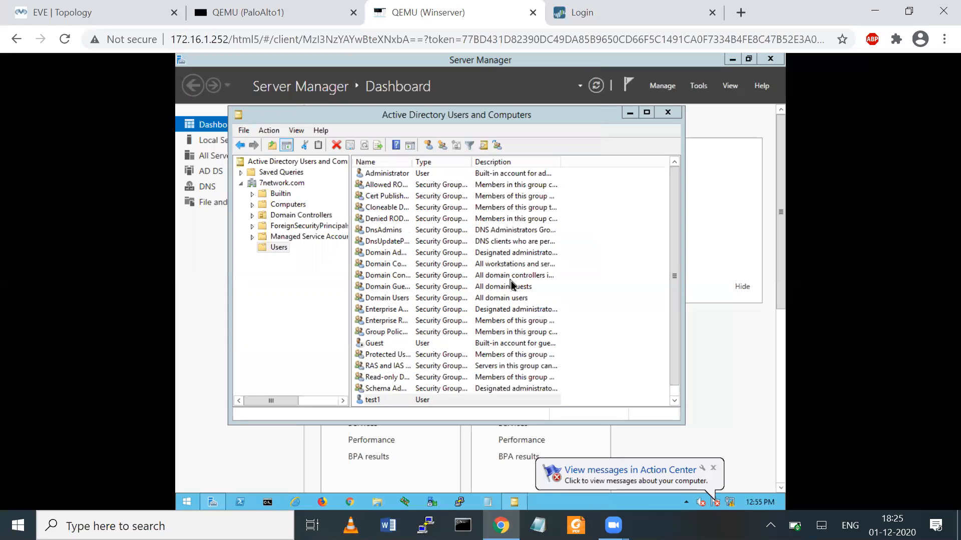
- Refresh 7network.com, verify Users lists test1–test10, then close Active Directory Users and Computers
right_click(283, 252)
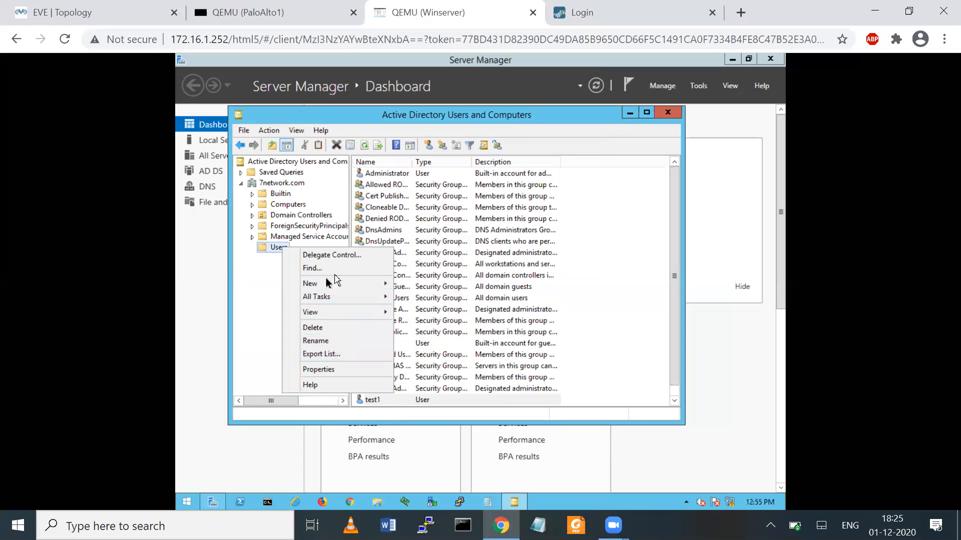
click(274, 293)
click(276, 184)
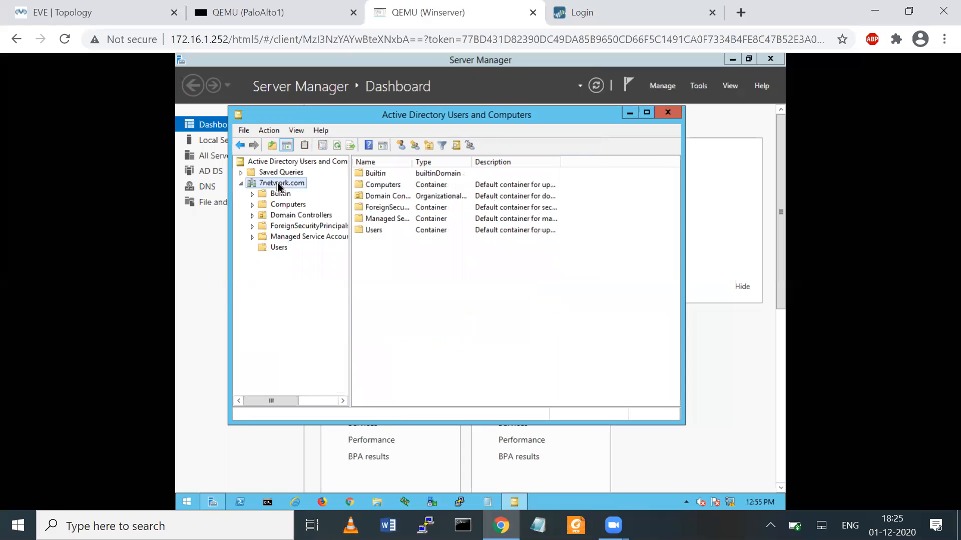
right_click(278, 185)
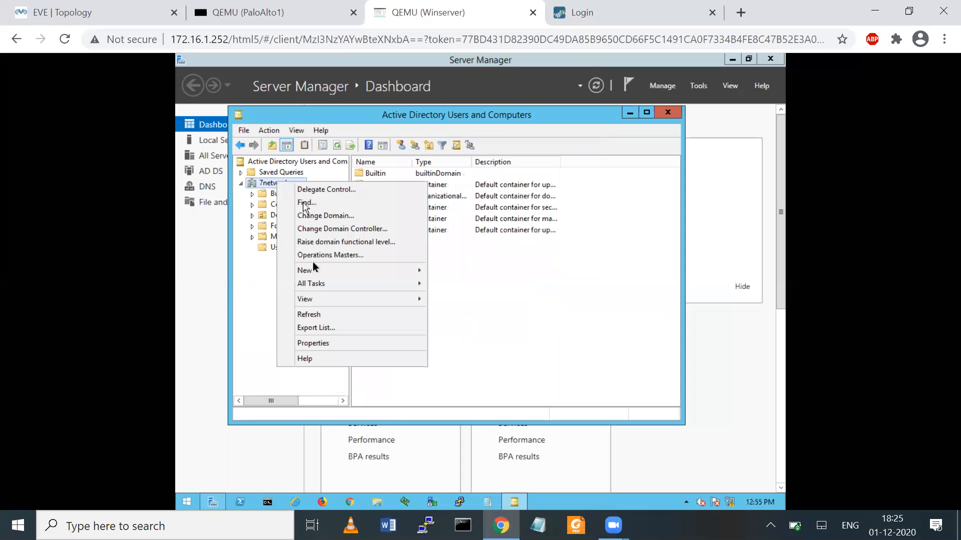
click(316, 316)
click(284, 248)
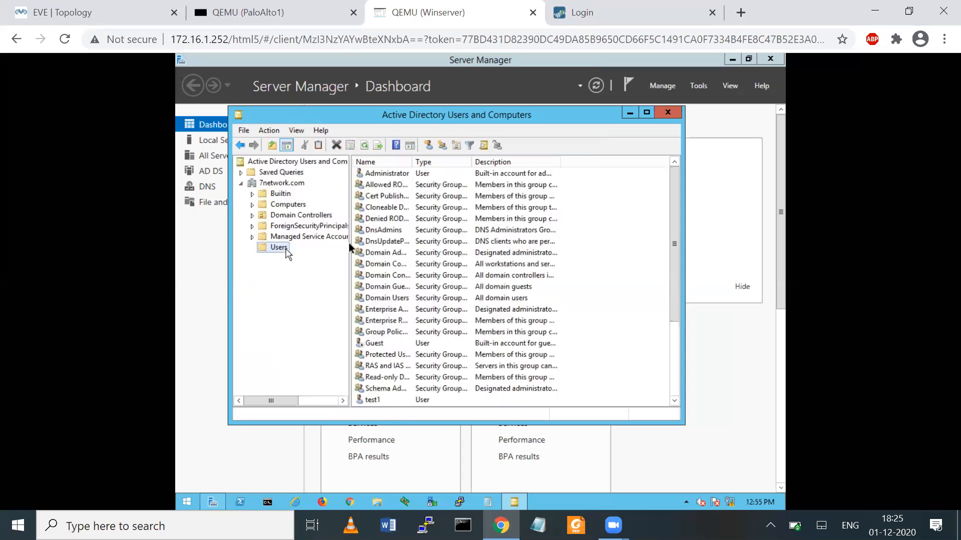
drag(677, 230, 668, 306)
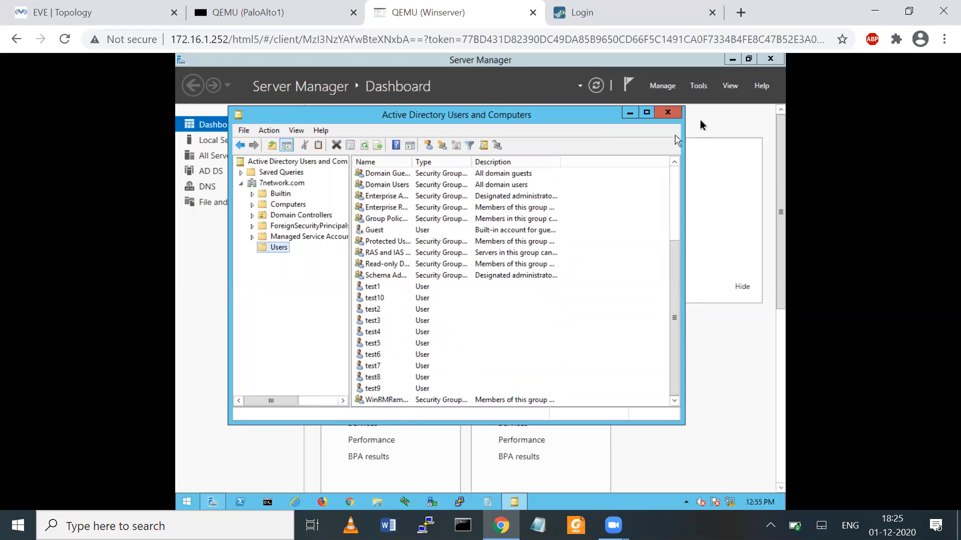
click(679, 116)
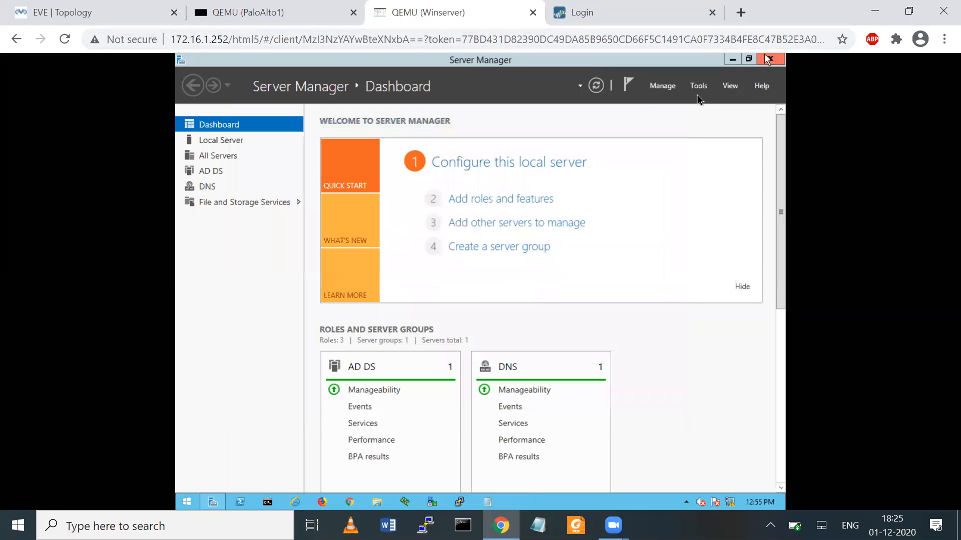
- Run wmimgmt.msc from the Run box, removing the extra dot after the cannot-find error
click(188, 500)
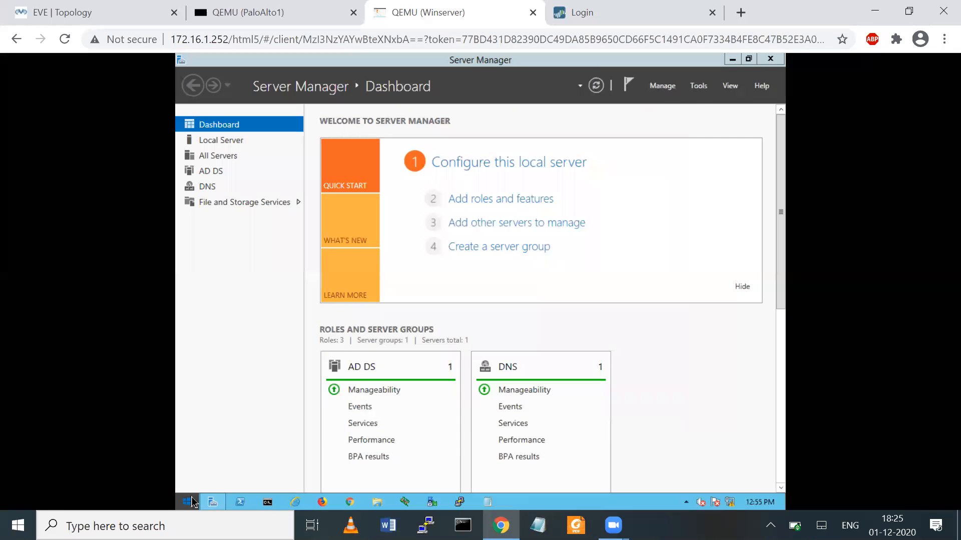
click(298, 407)
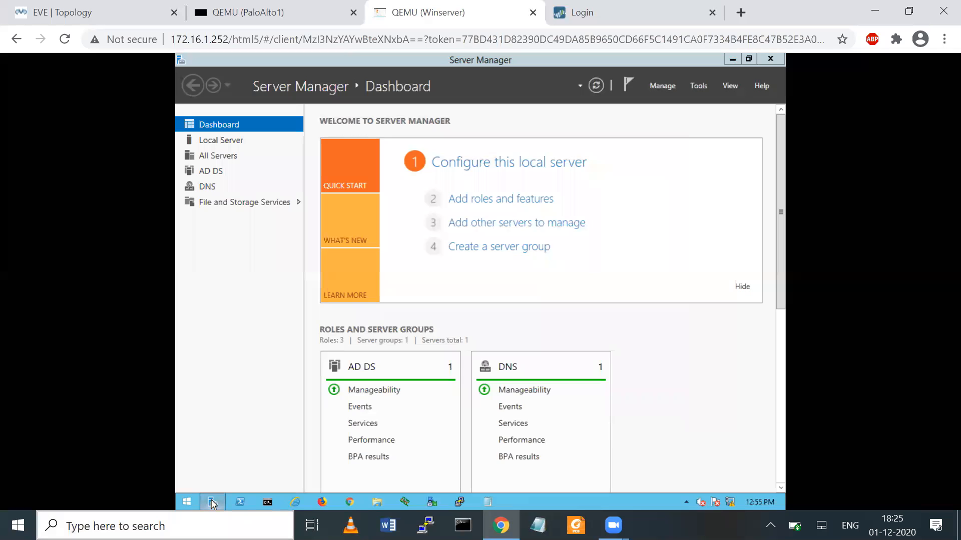
click(269, 505)
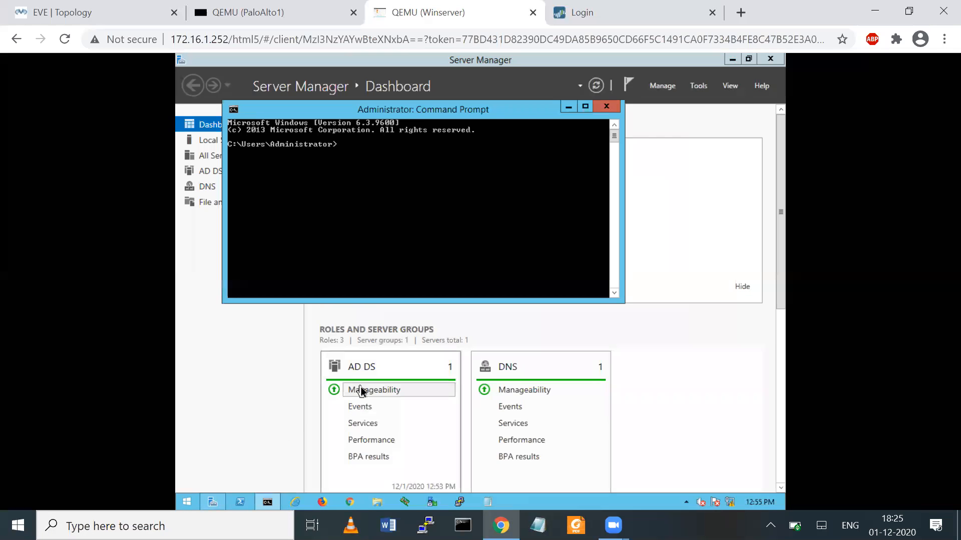
click(611, 109)
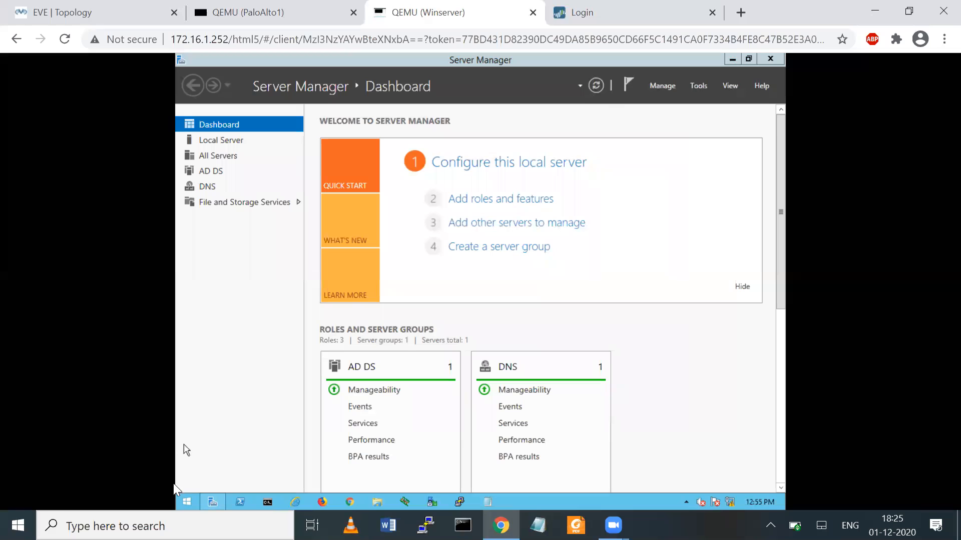
right_click(190, 500)
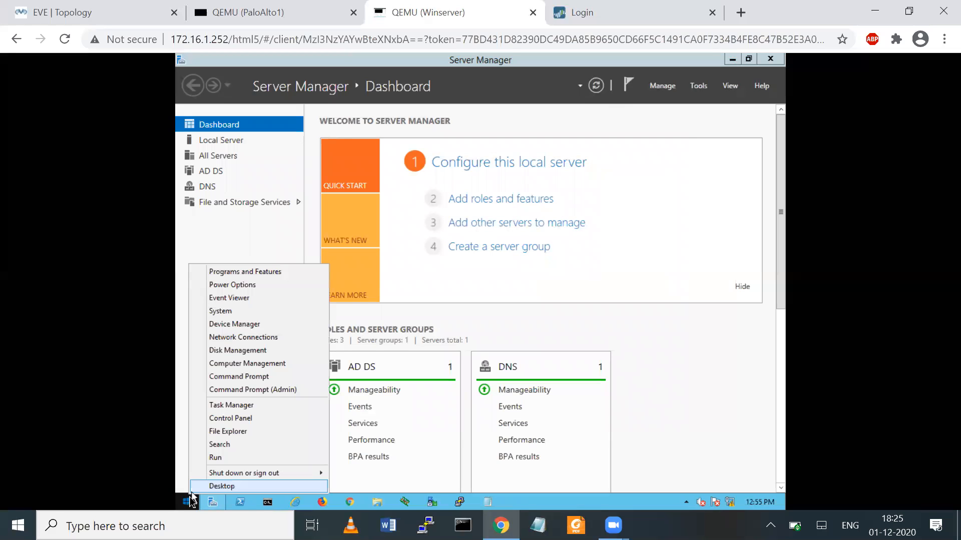
click(216, 458)
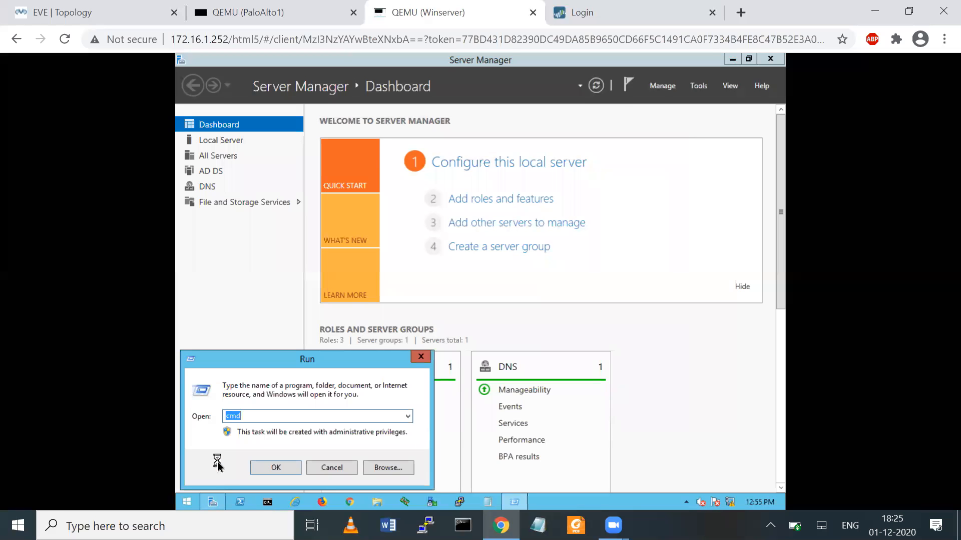
text(wm)
text(imgmt..msc)
key(Return)
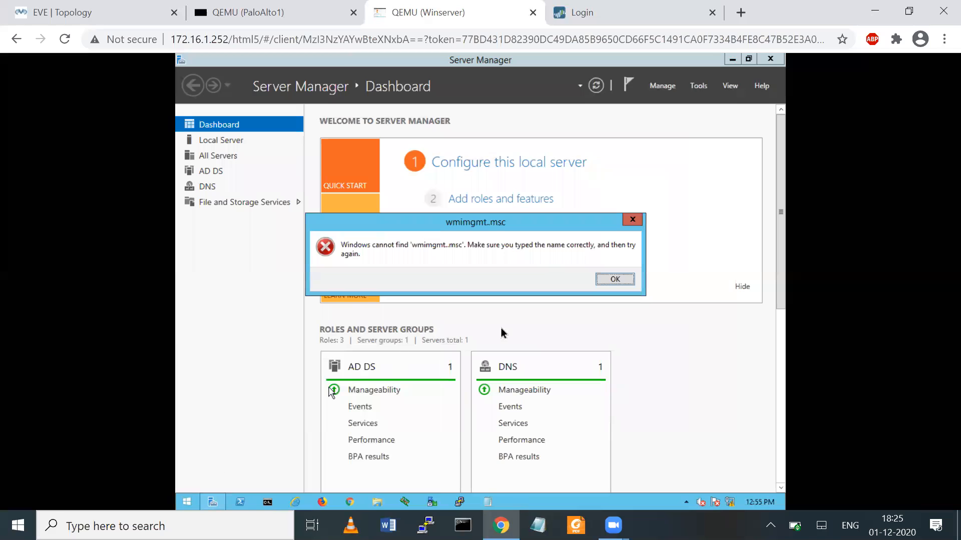
click(609, 283)
key(Left)
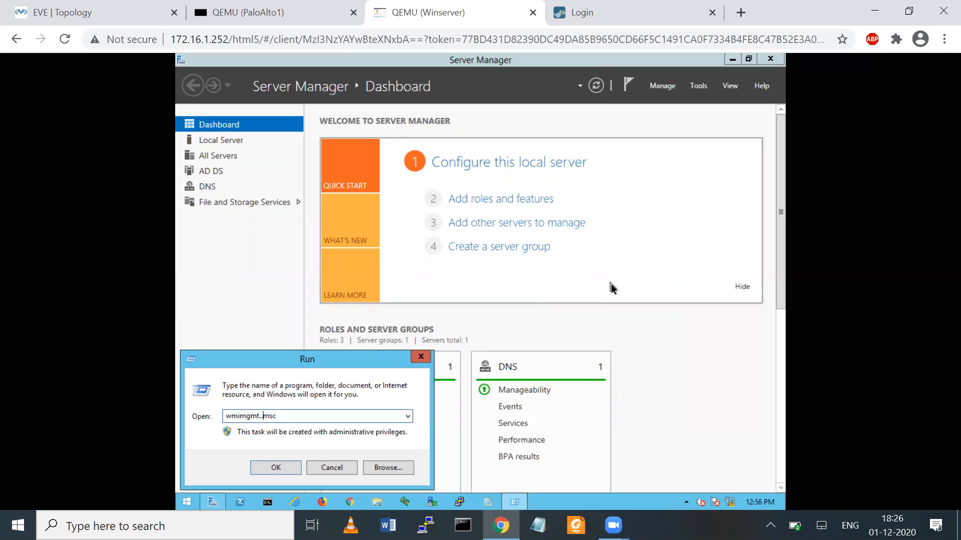
key(BackSpace)
click(277, 469)
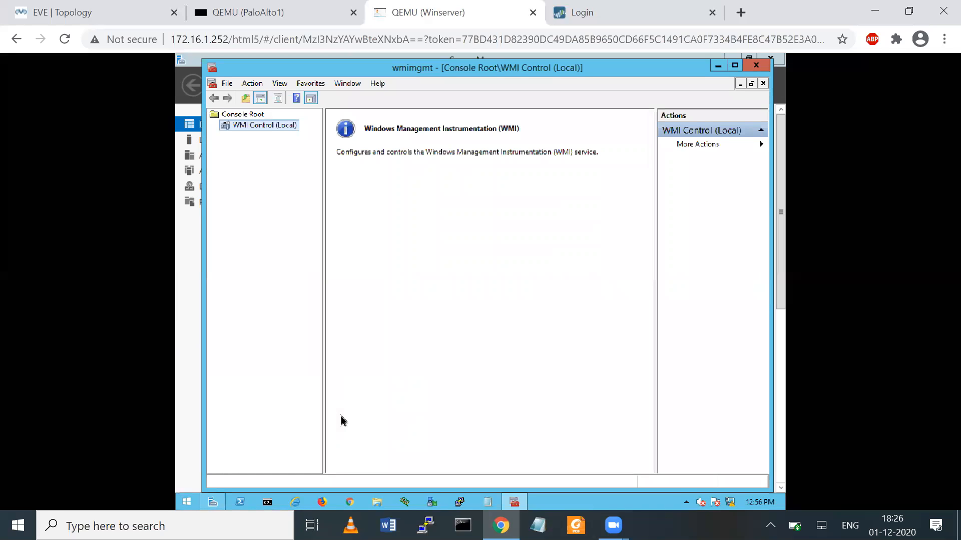
- Open WMI Control (Local) properties and the Security settings for the ROOT\CIMV2 namespace
right_click(253, 132)
mouse_move(295, 149)
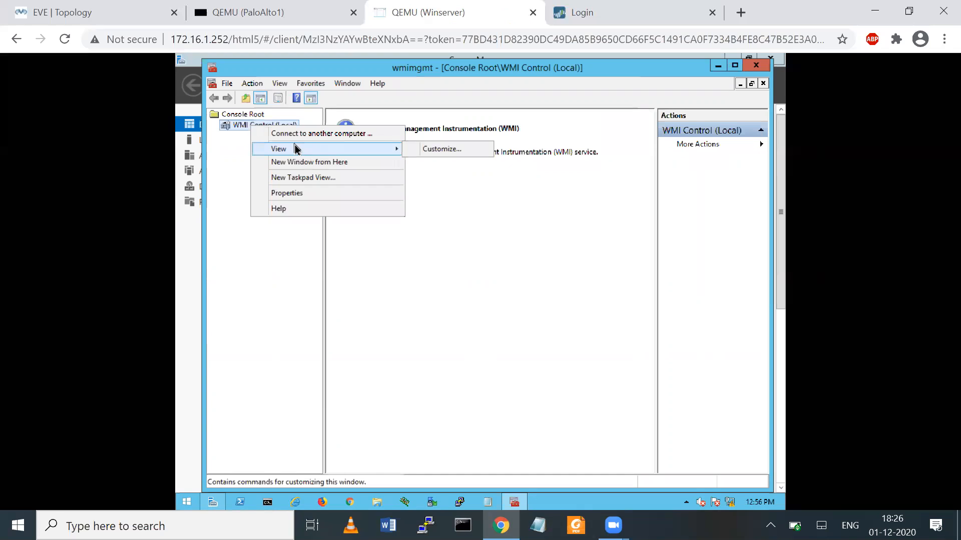
click(245, 134)
right_click(244, 134)
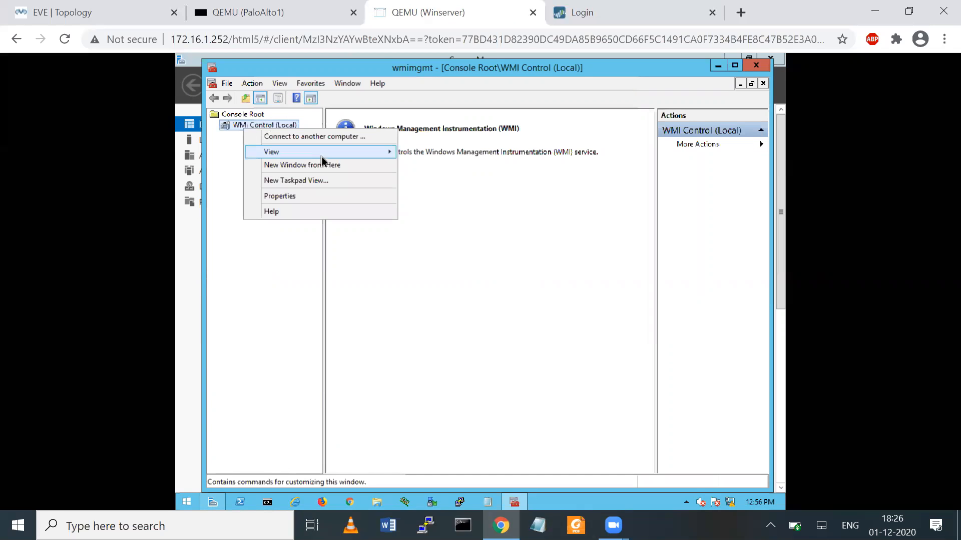
click(300, 197)
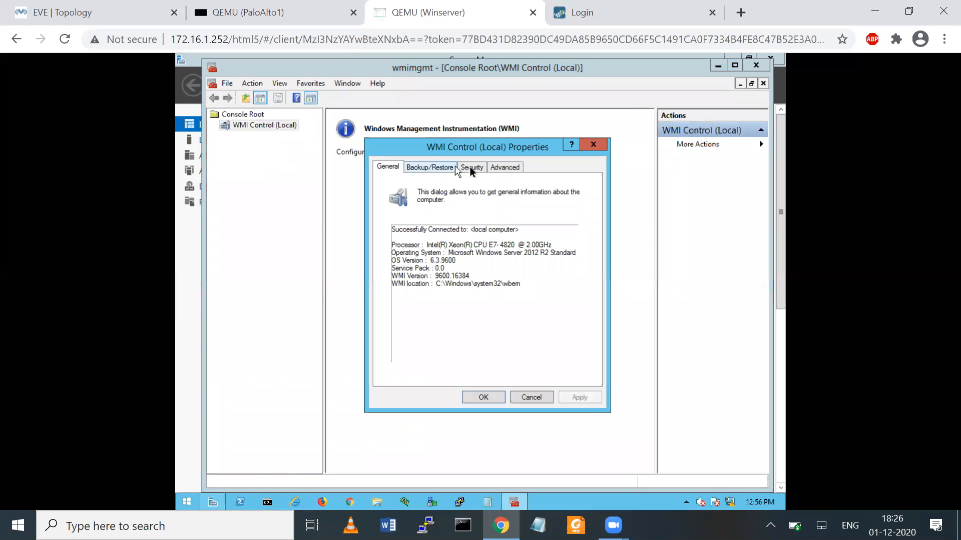
click(470, 168)
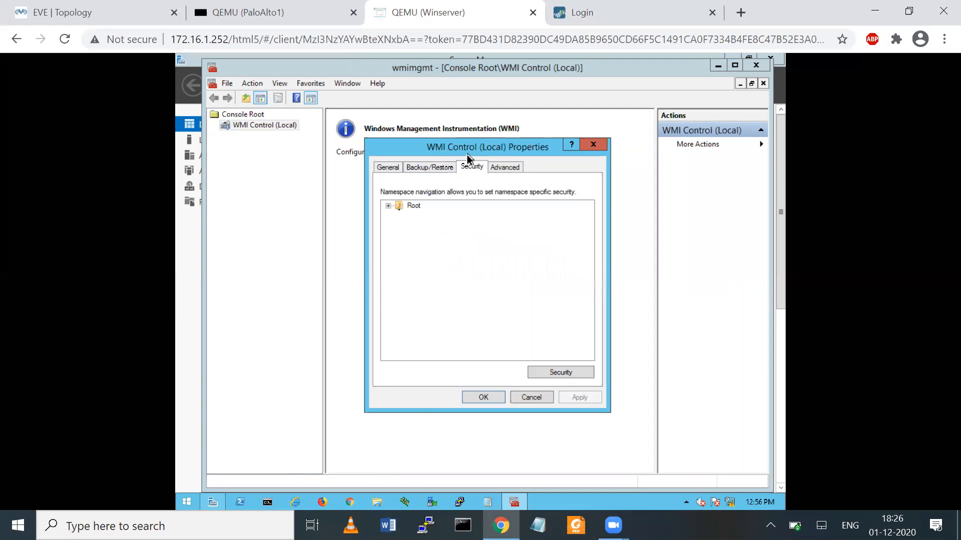
click(387, 206)
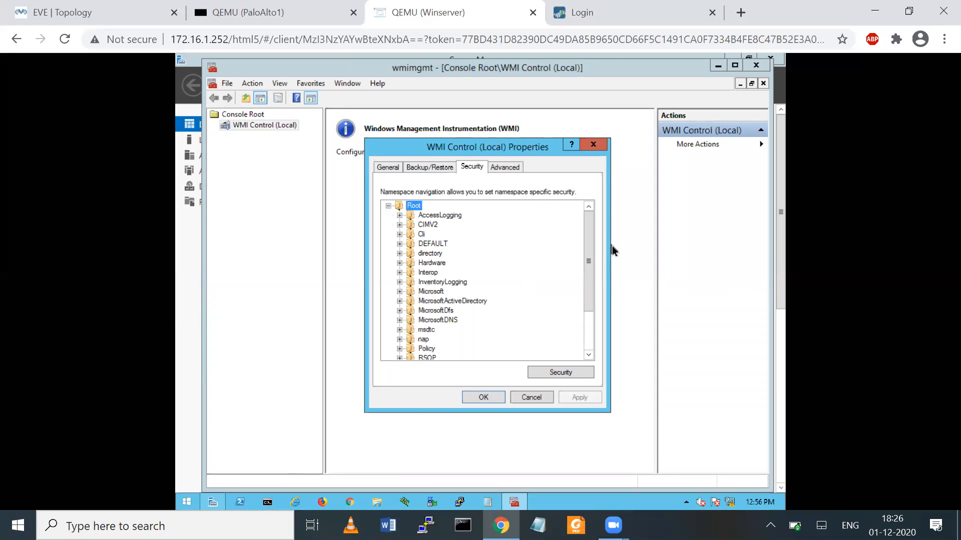
drag(589, 239, 588, 313)
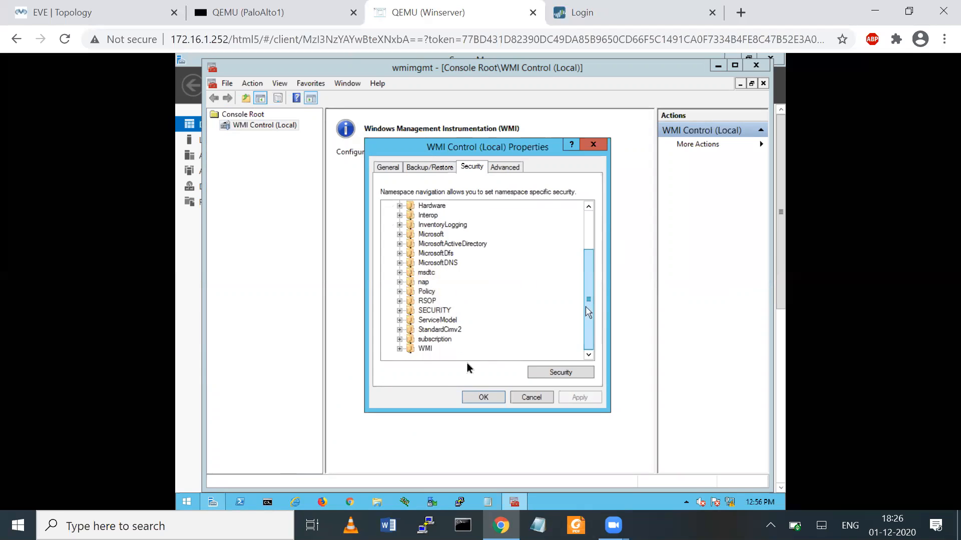
click(425, 348)
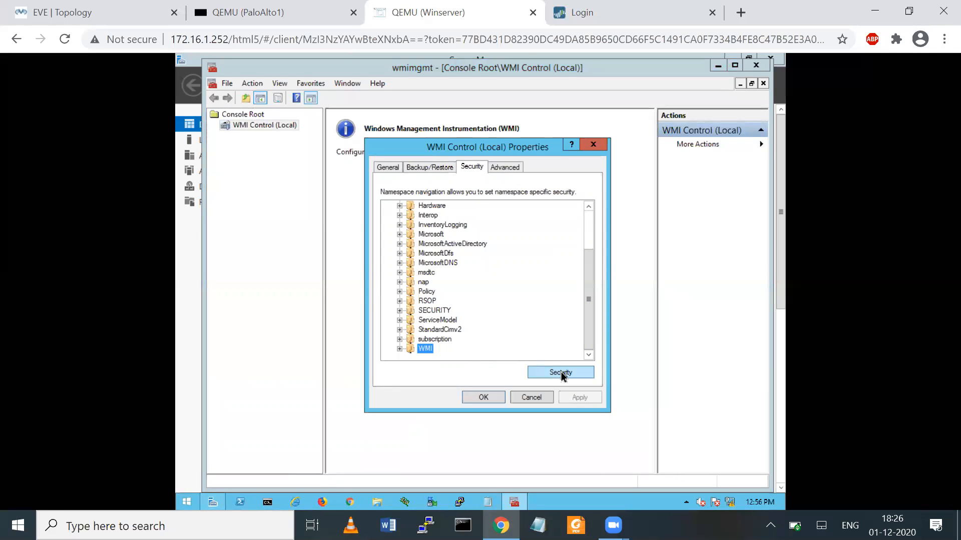
drag(590, 297, 589, 255)
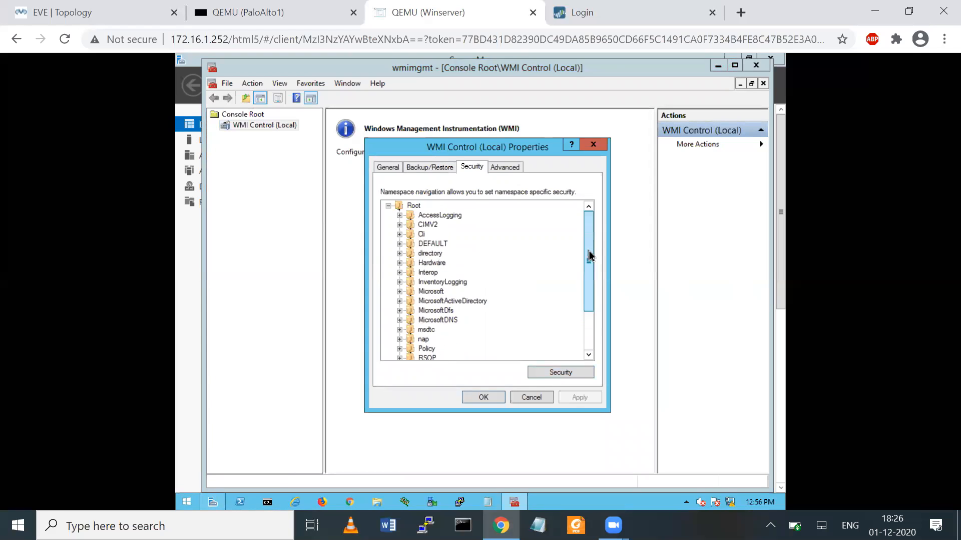
click(426, 225)
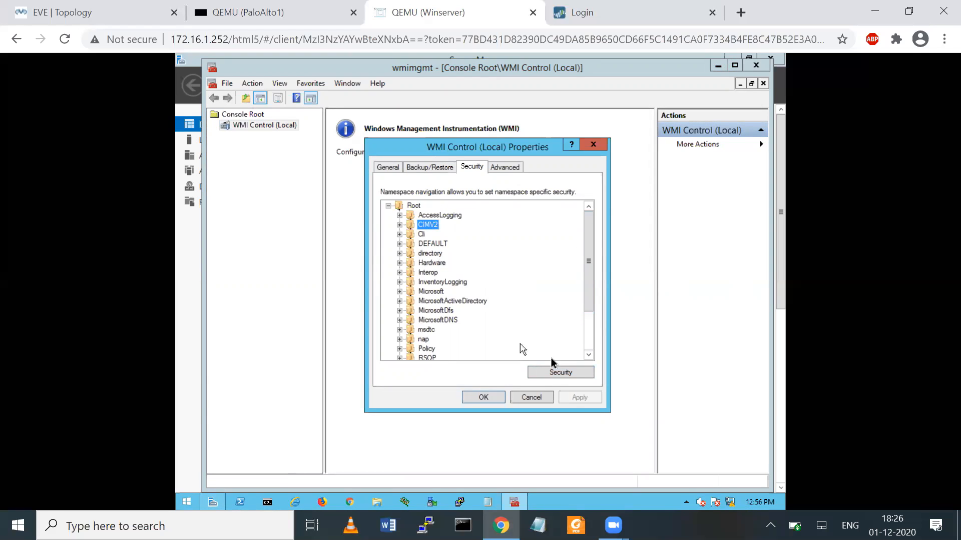
click(558, 372)
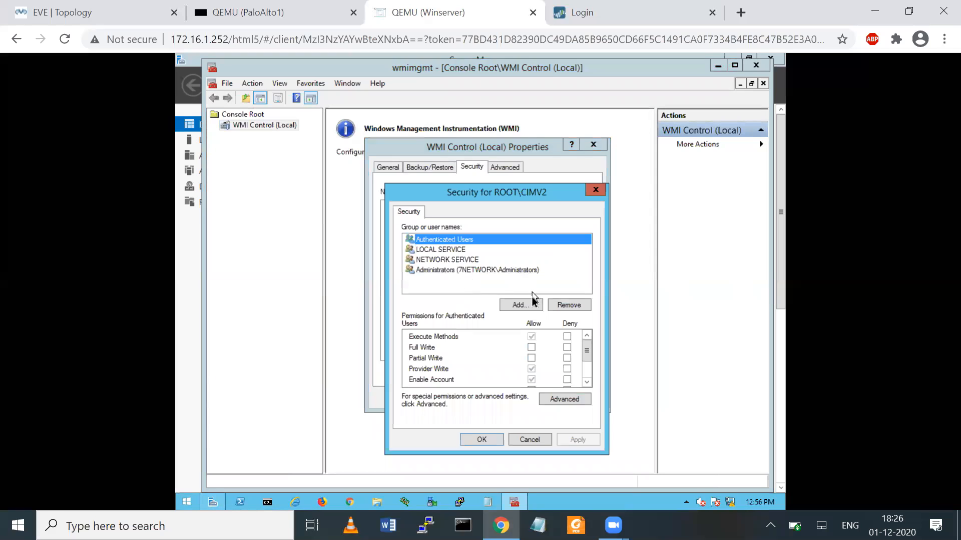
- Add Administrator and allow Execute Methods, Full Write and Partial Write, then apply
click(519, 304)
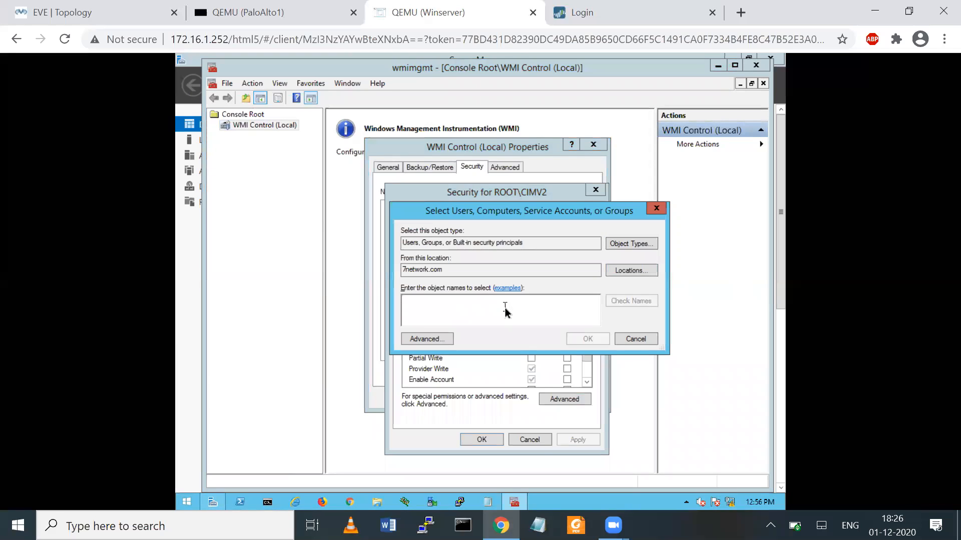
text(admin)
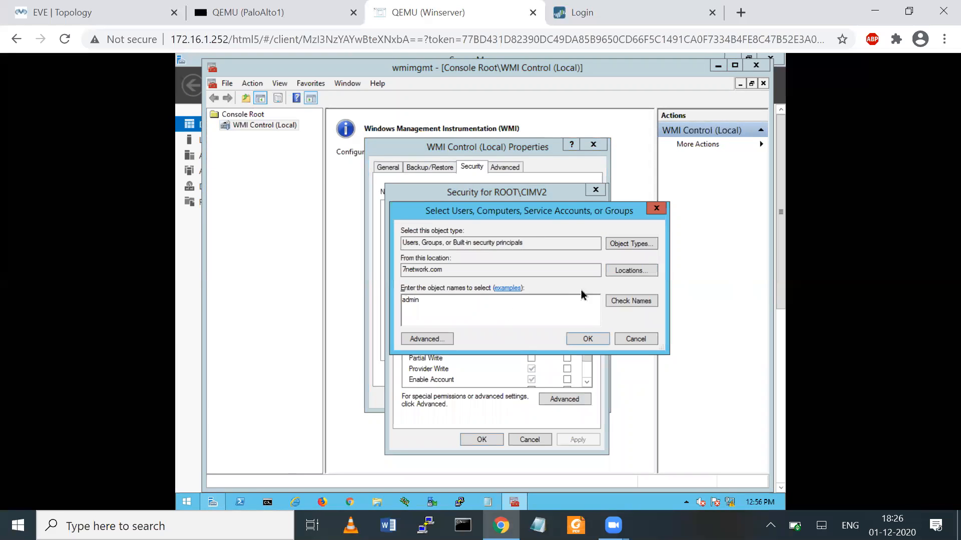
click(630, 303)
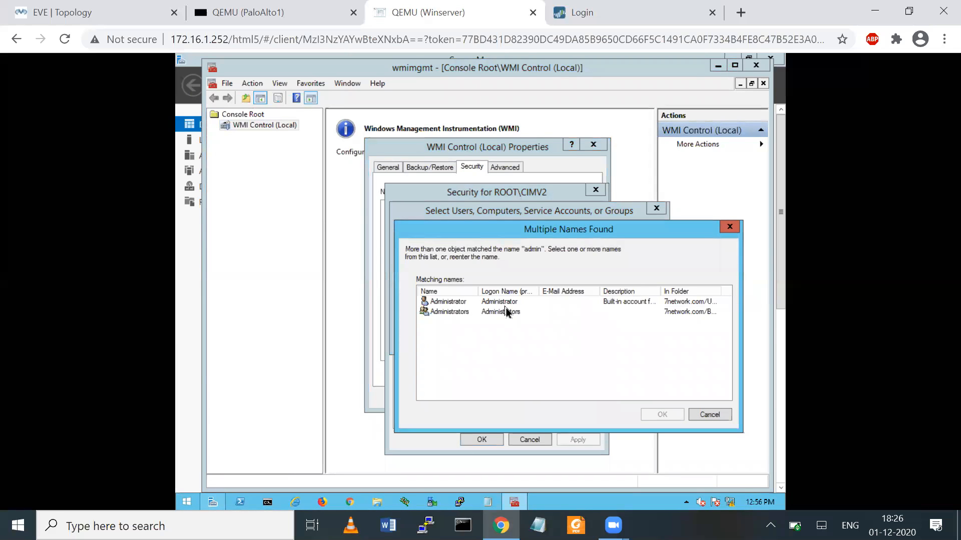
click(476, 304)
click(670, 419)
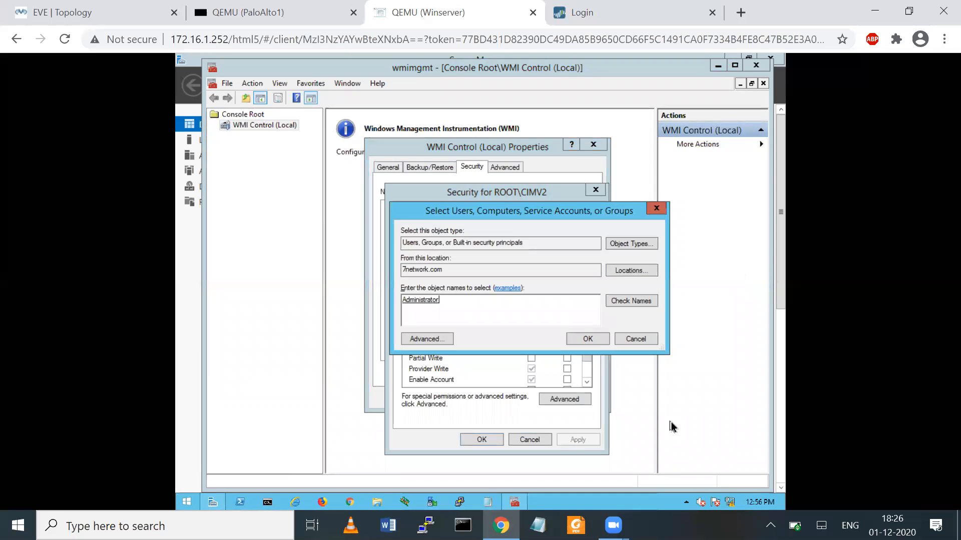
click(595, 343)
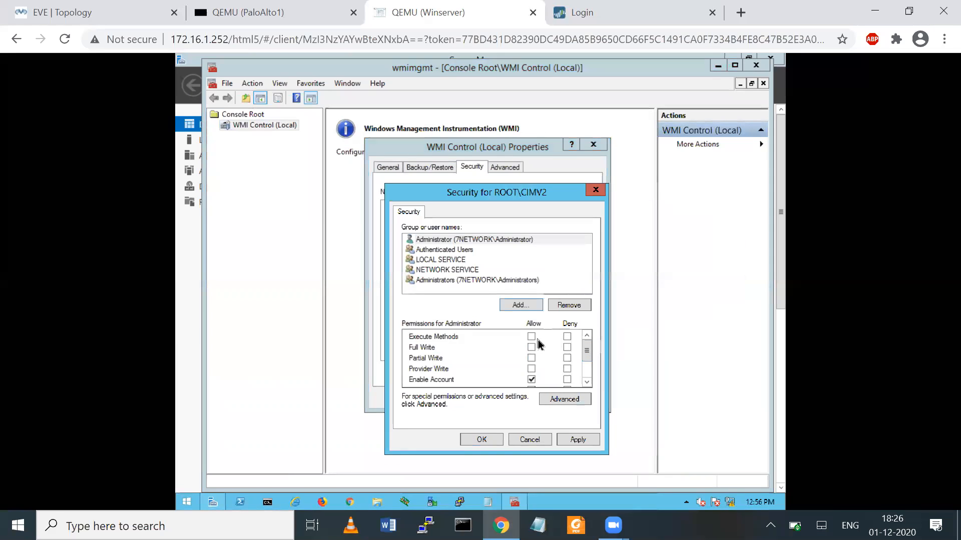
click(531, 337)
click(532, 358)
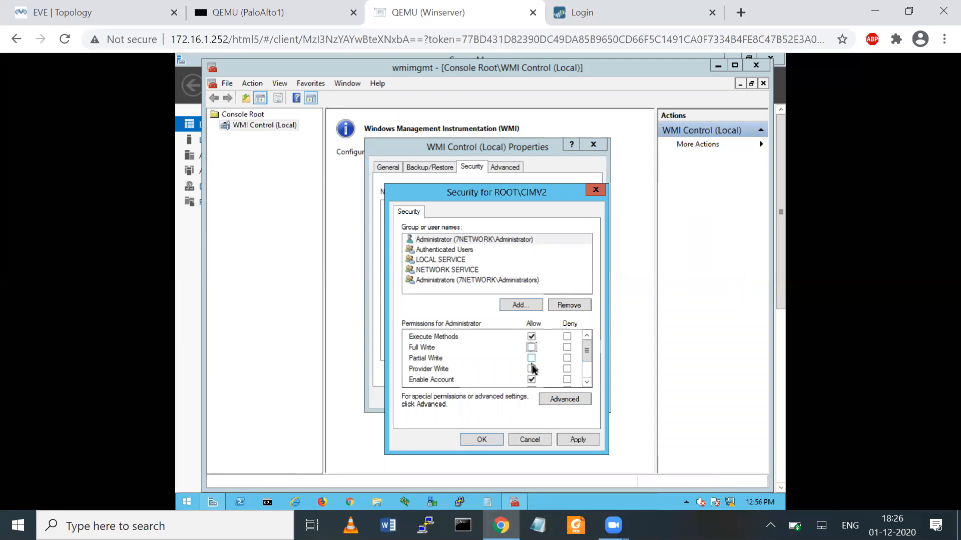
click(531, 347)
click(578, 440)
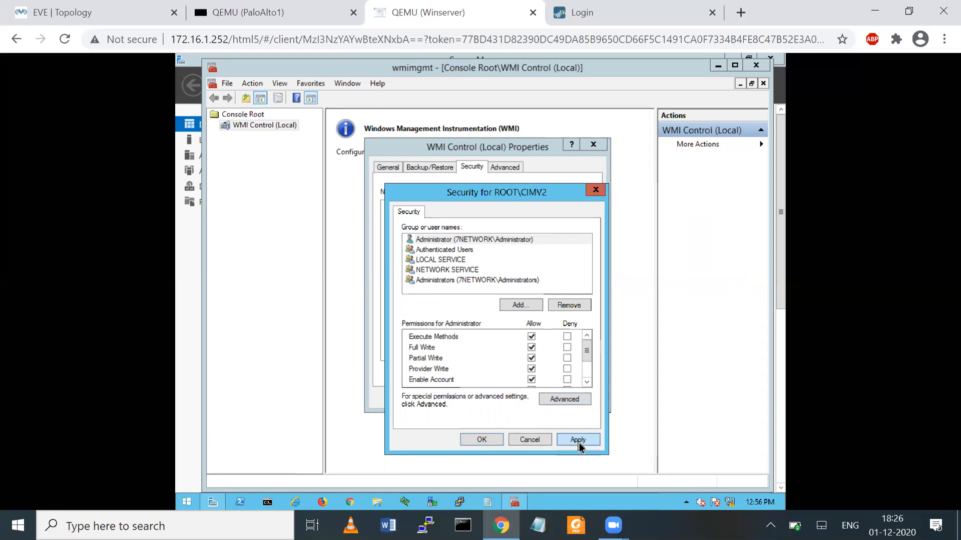
click(498, 441)
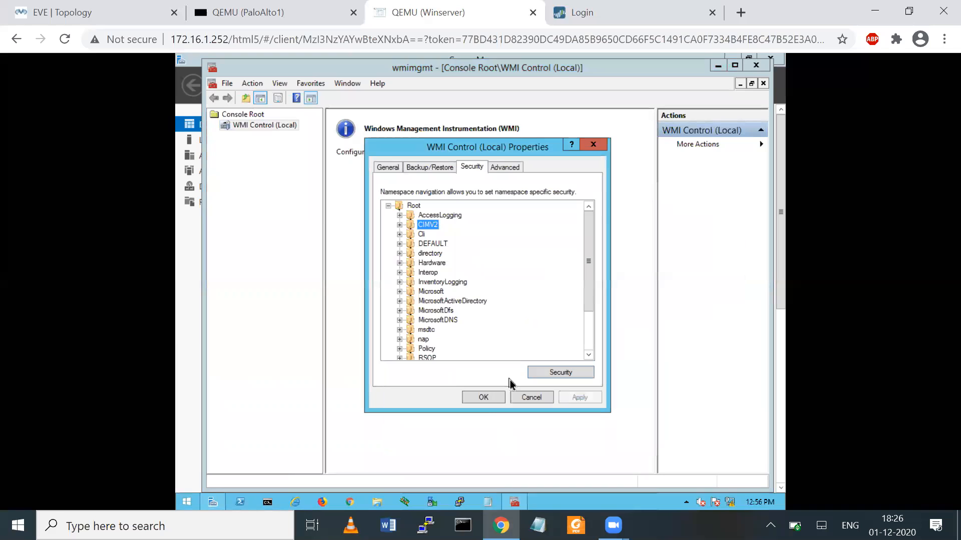
- Close the WMI Control properties, the WMI console and Server Manager
click(483, 397)
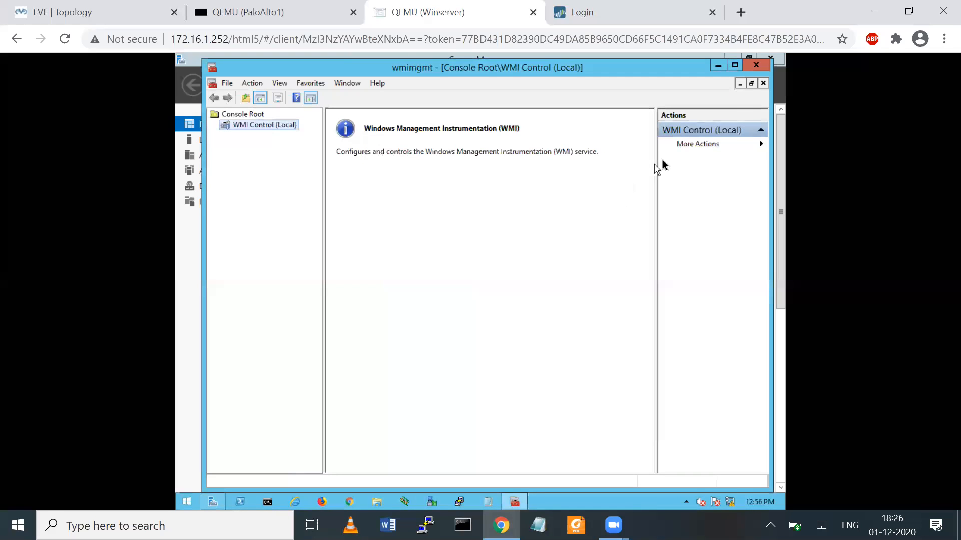
click(756, 66)
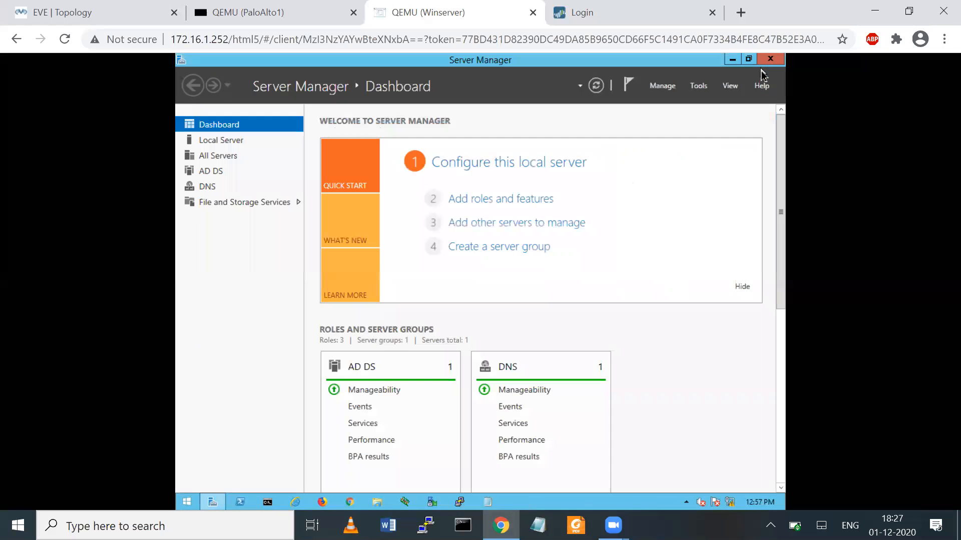
click(769, 59)
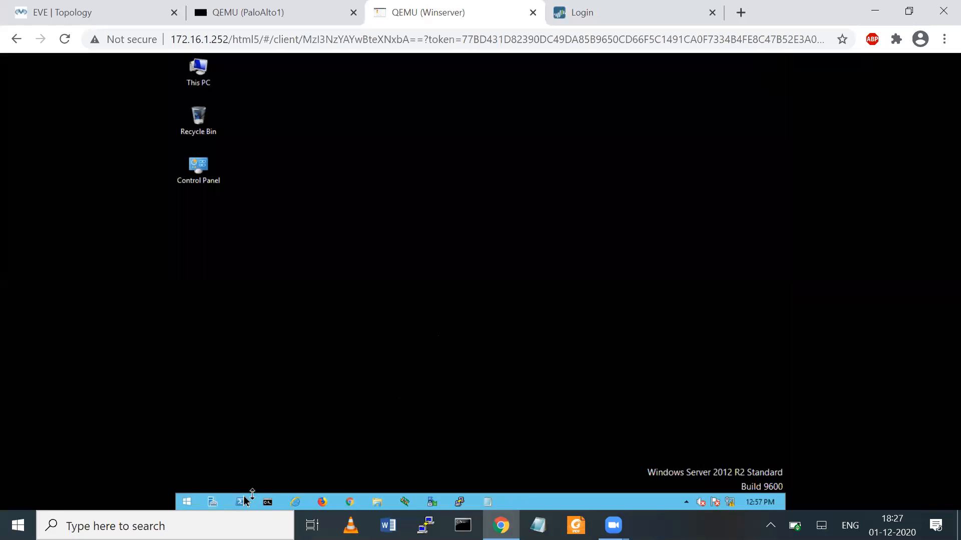
- Run gpupdate /force in a new command prompt, then return to the EVE-NG topology tab
right_click(188, 501)
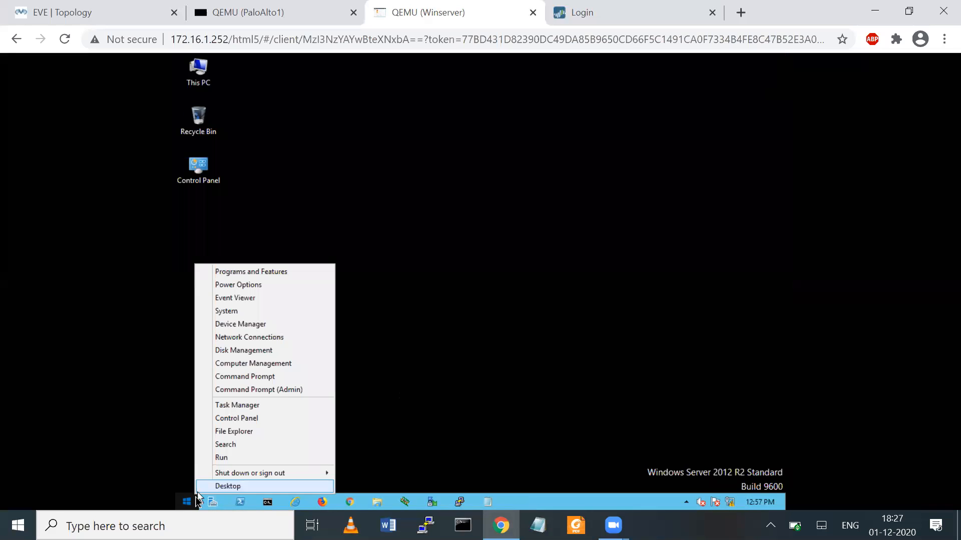
click(219, 459)
key(BackSpace)
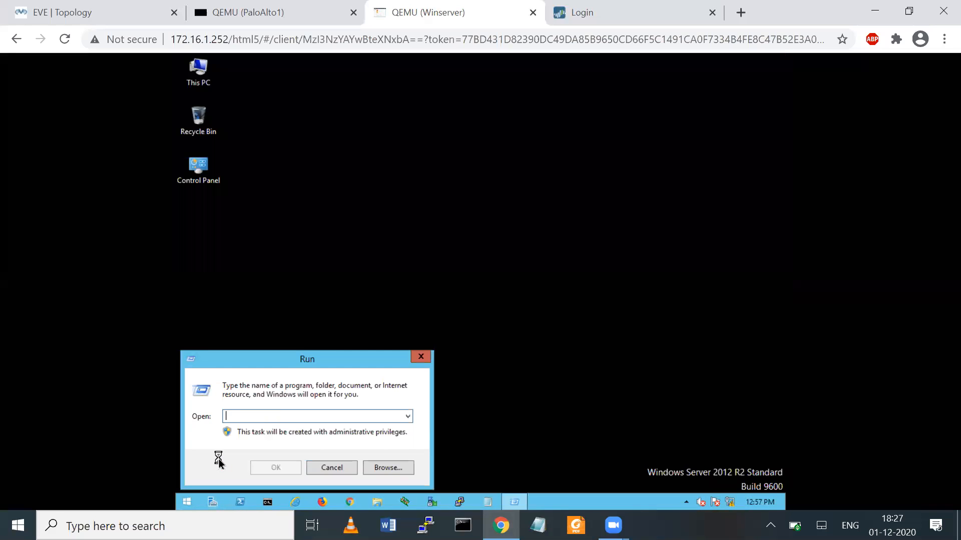
text(cmd)
key(Return)
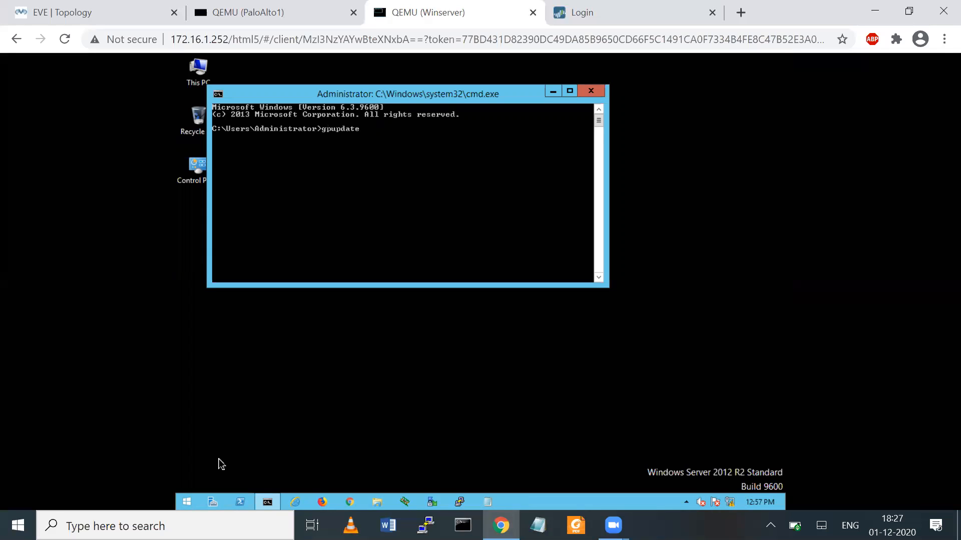
text(e)
key(Return)
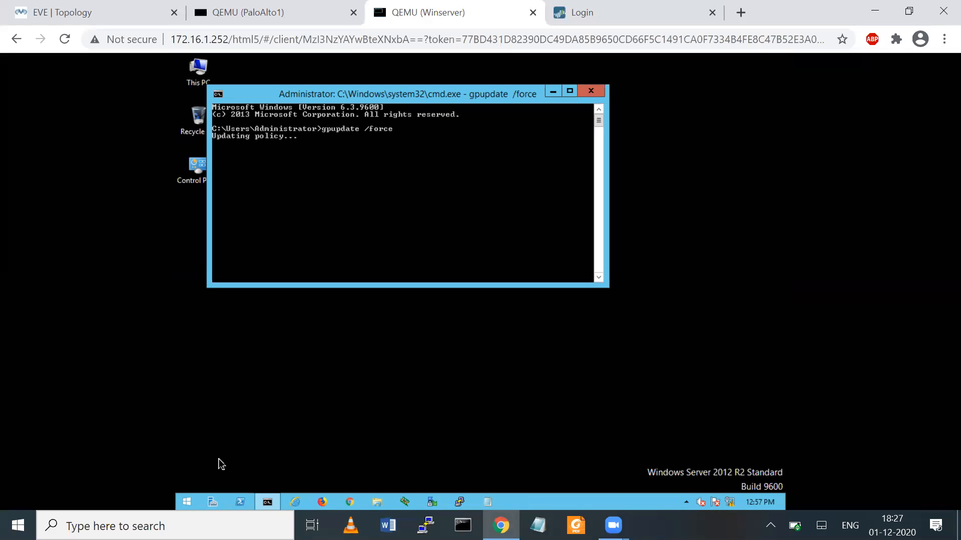
click(63, 12)
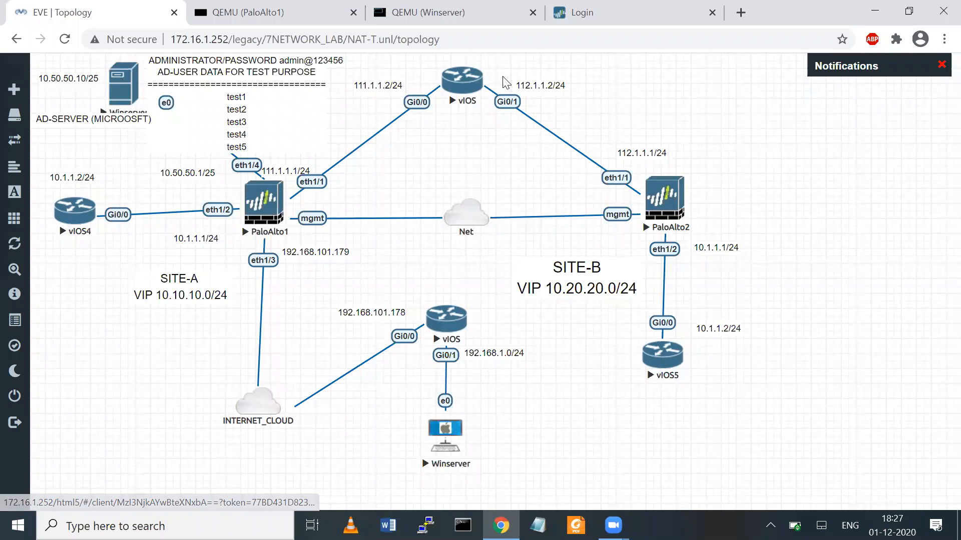
- Log in to the SITE-A firewall web UI, dismissing the default-credentials warning and welcome message
key(ctrl+4)
text(admin)
key(Tab)
text(admi)
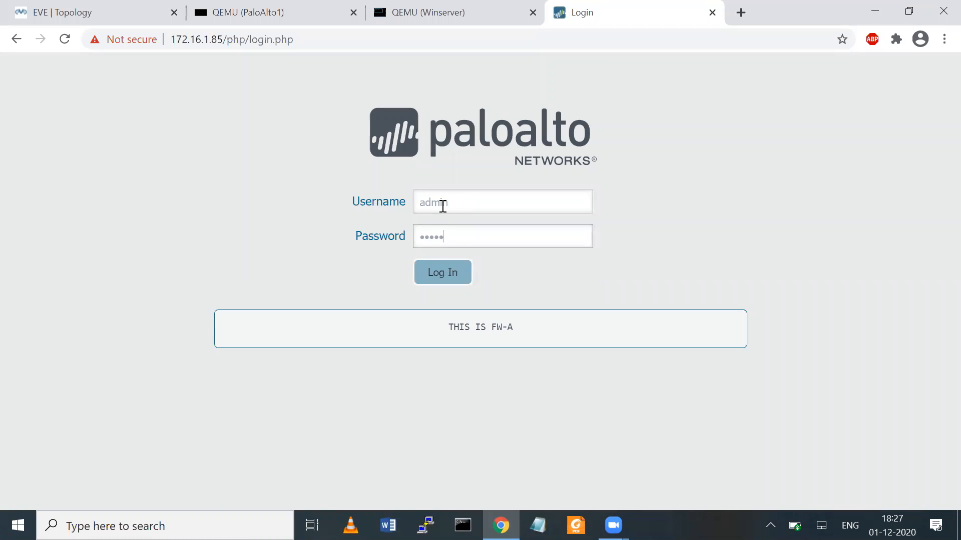
key(BackSpace)
key(BackSpace)
key(BackSpace)
key(Return)
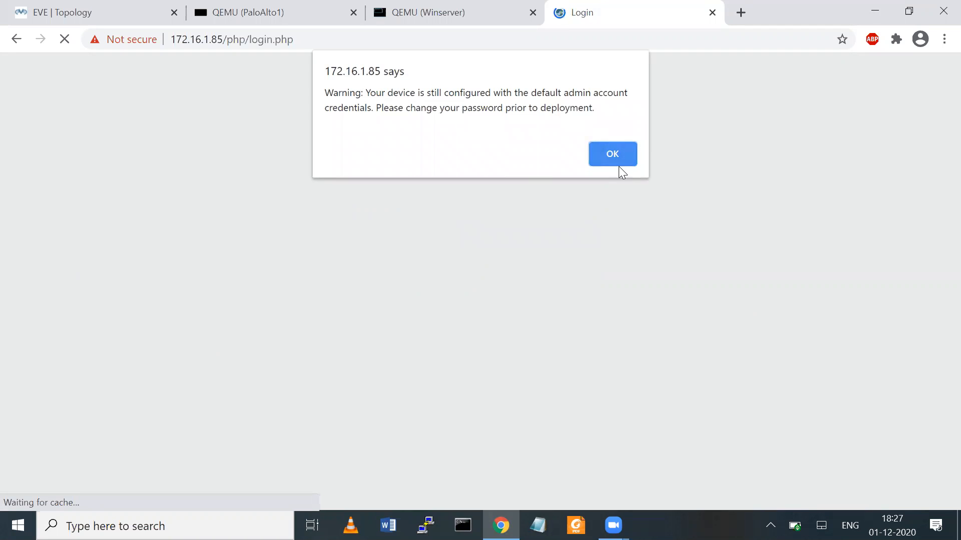
click(613, 154)
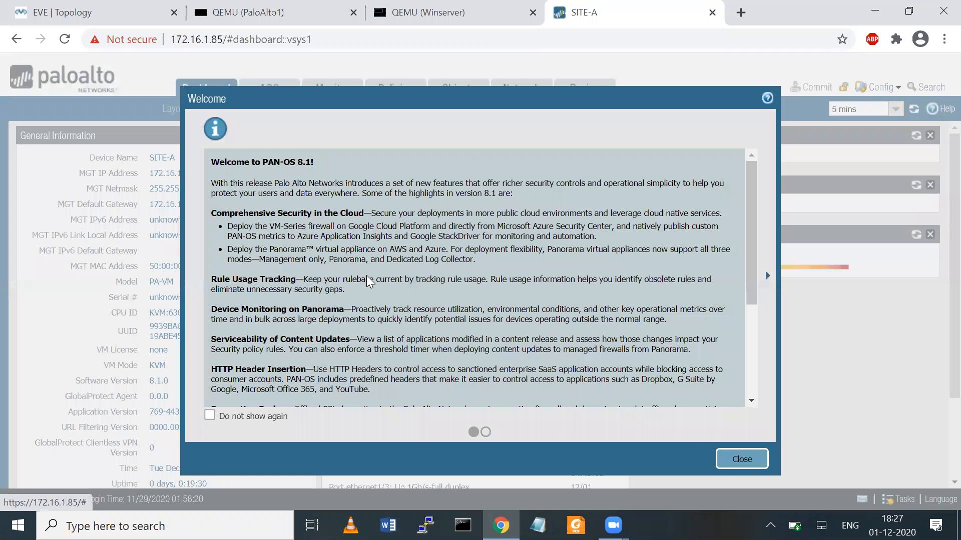
click(742, 460)
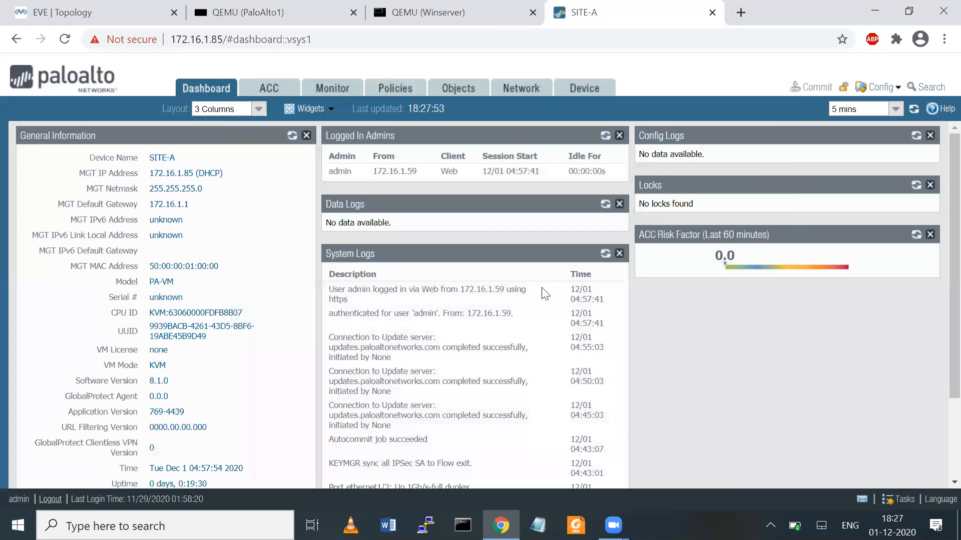
click(584, 93)
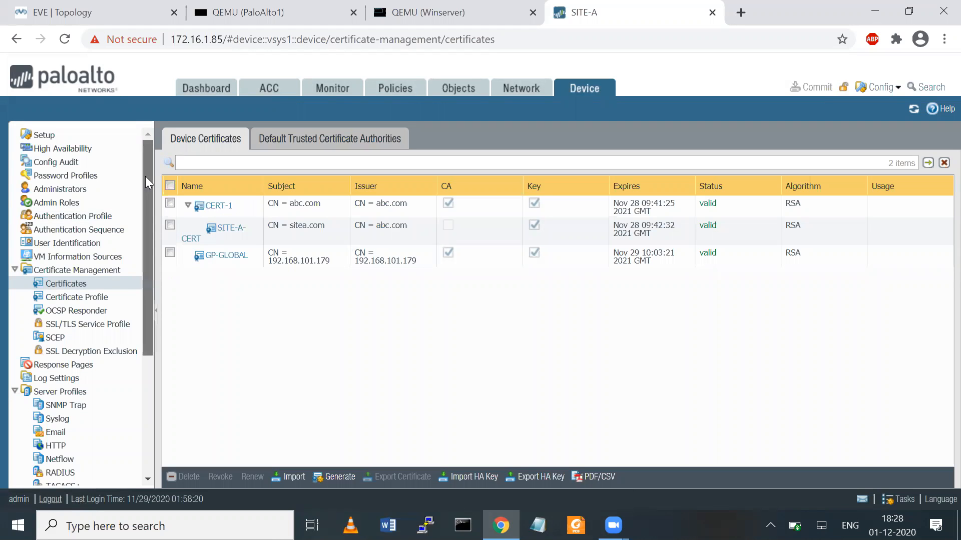
- Reposition the 10.50.50.1/25 label on the topology, then open the firewall's Network tab
click(115, 10)
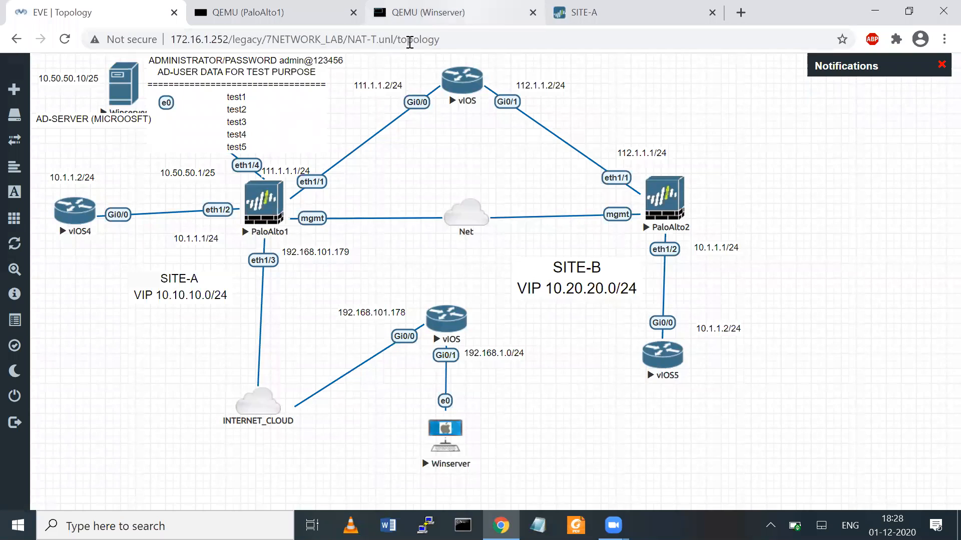
drag(179, 169, 197, 177)
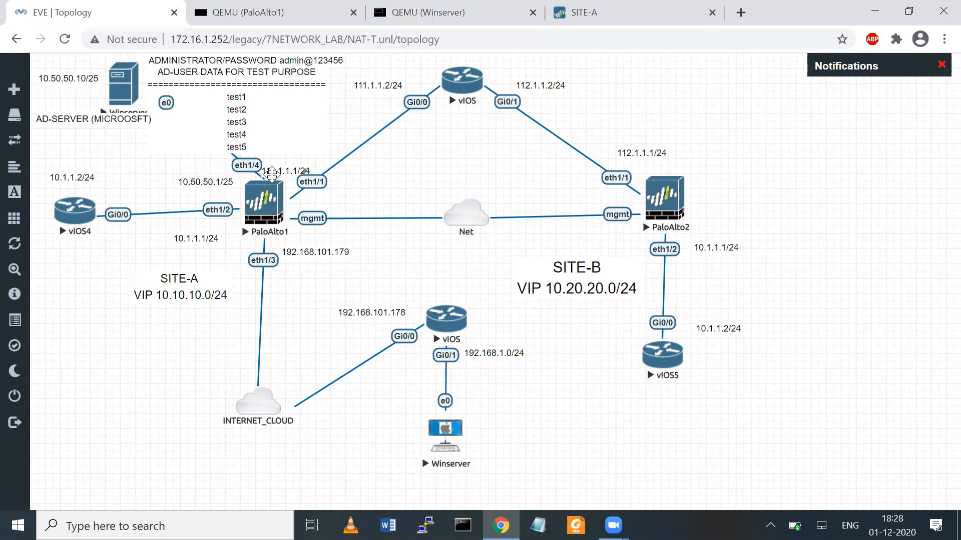
click(594, 13)
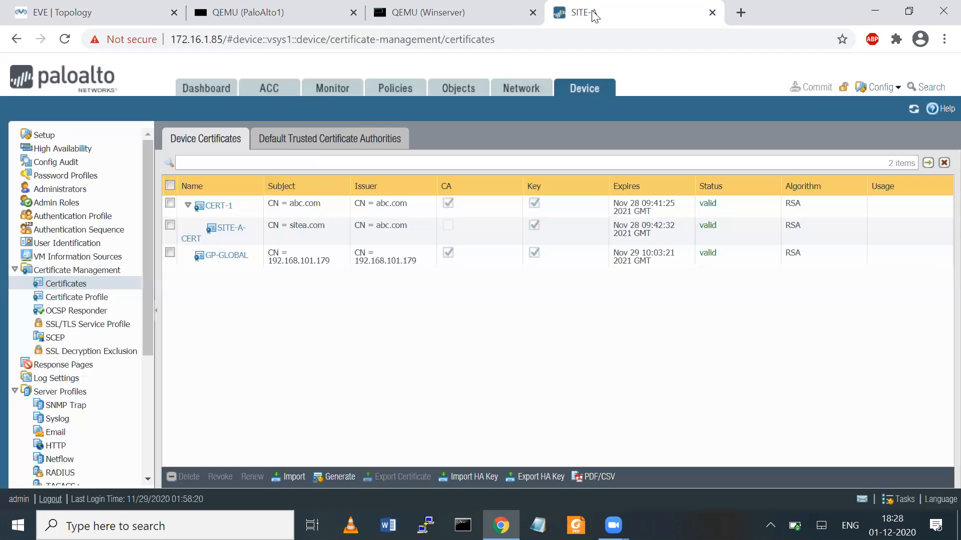
click(72, 14)
click(590, 14)
click(521, 88)
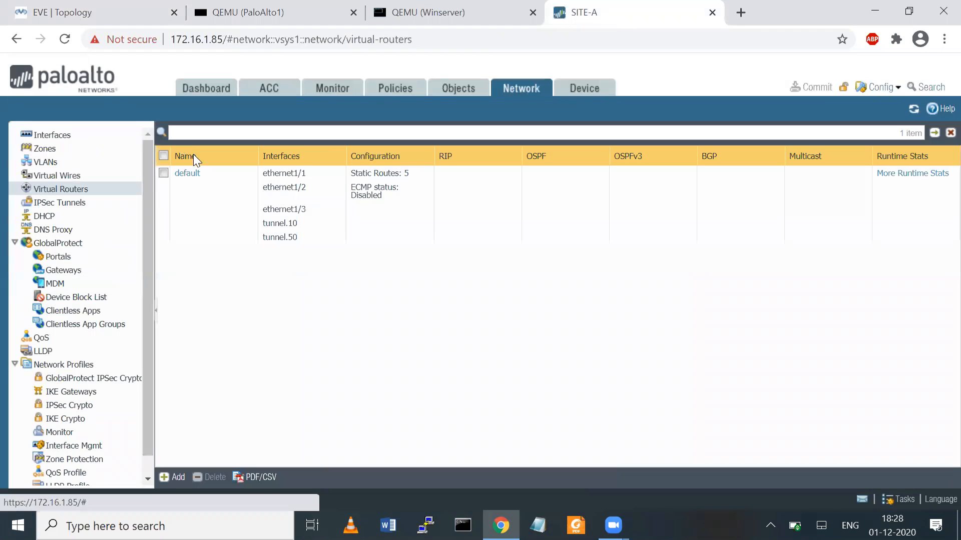
- Make ethernet1/4 a Layer3 interface on the default router in a new DMZ-SERVER zone
click(59, 134)
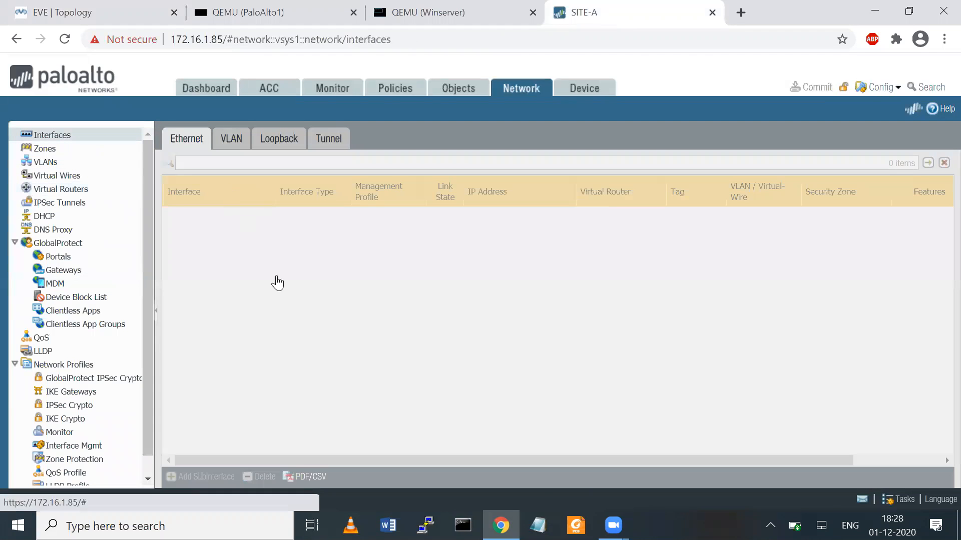
click(205, 270)
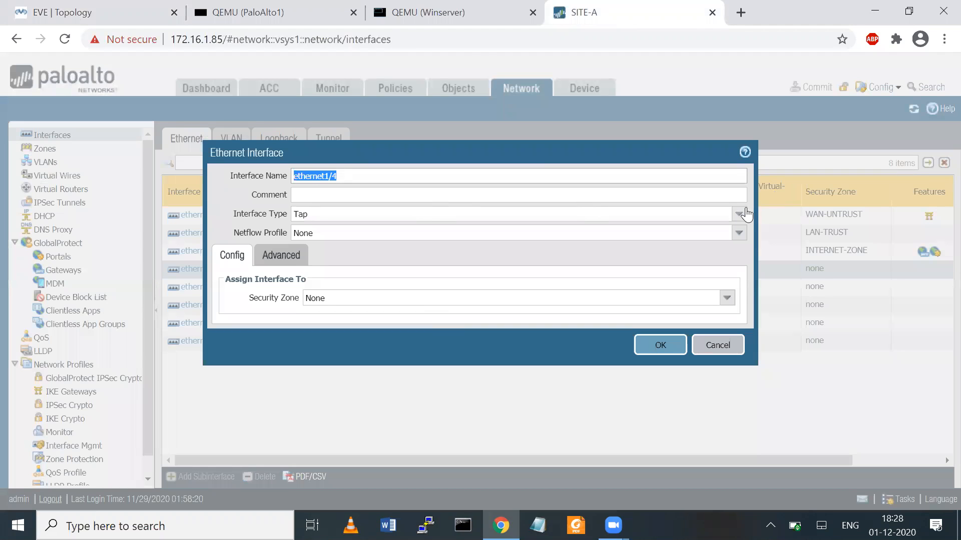
click(747, 215)
click(489, 286)
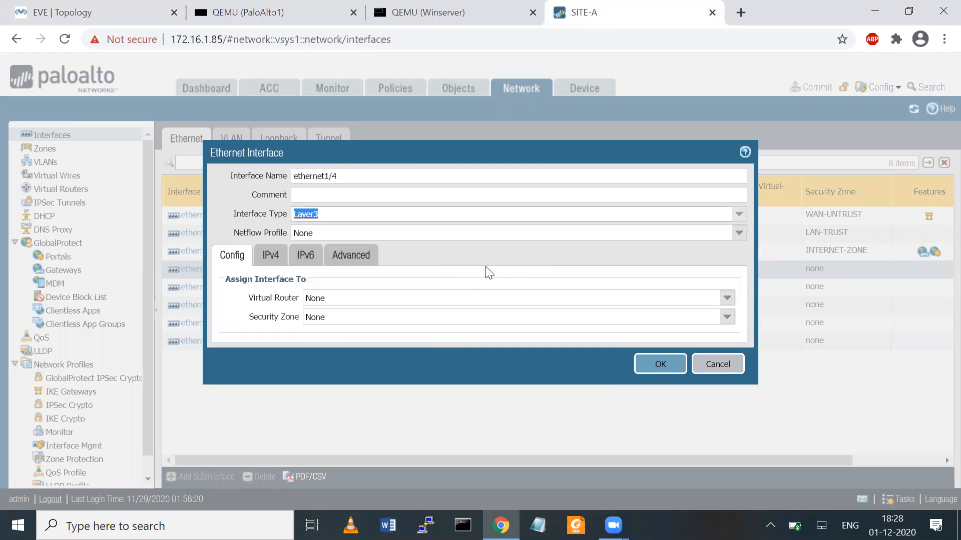
click(726, 299)
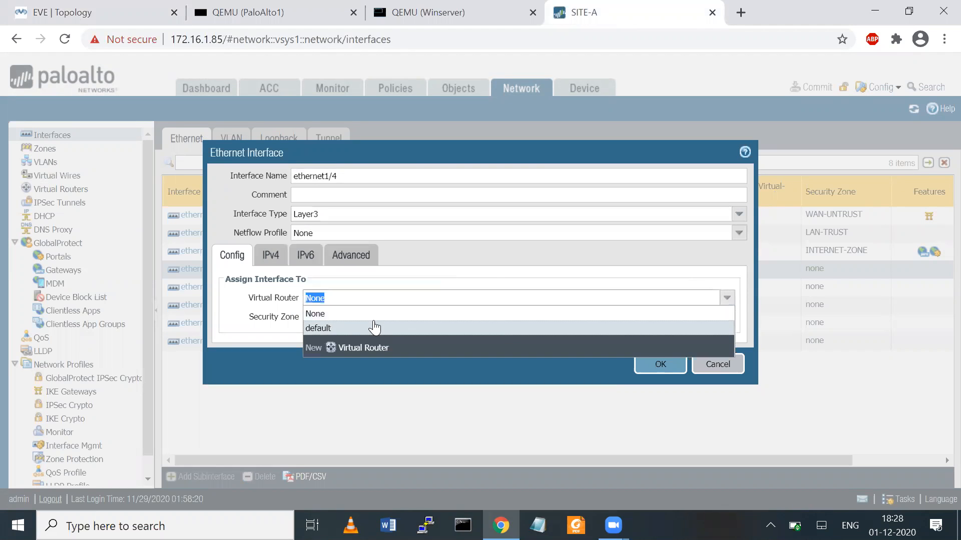
click(342, 328)
click(726, 317)
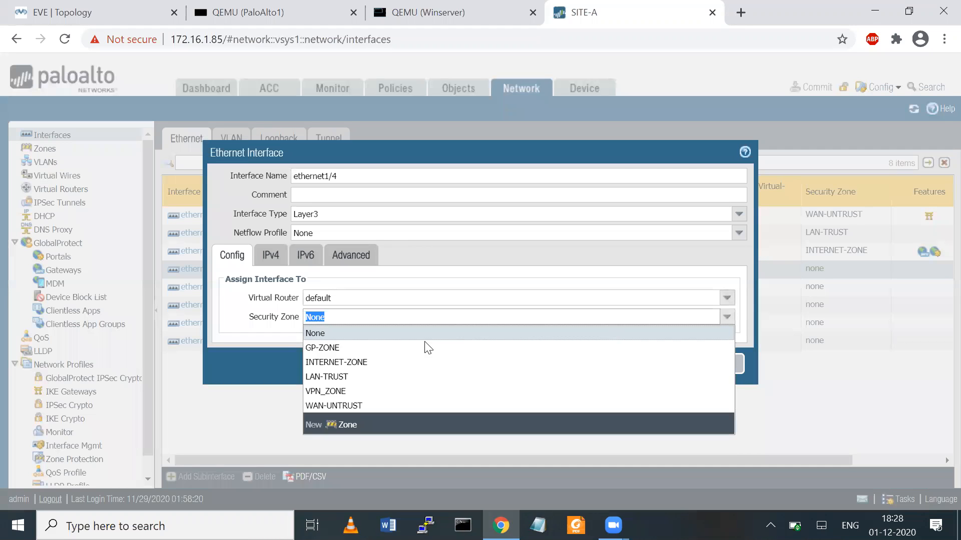
click(358, 423)
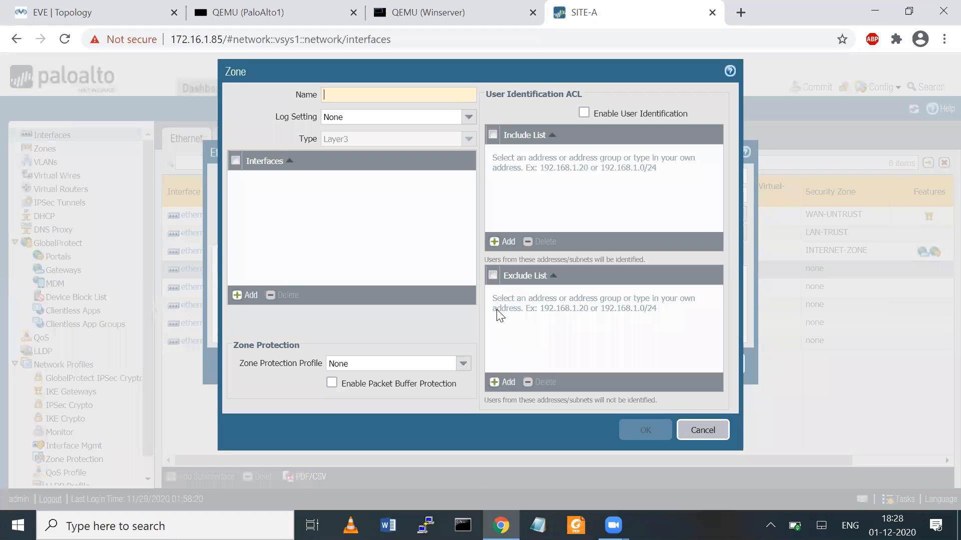
text(DMZ-SERVER)
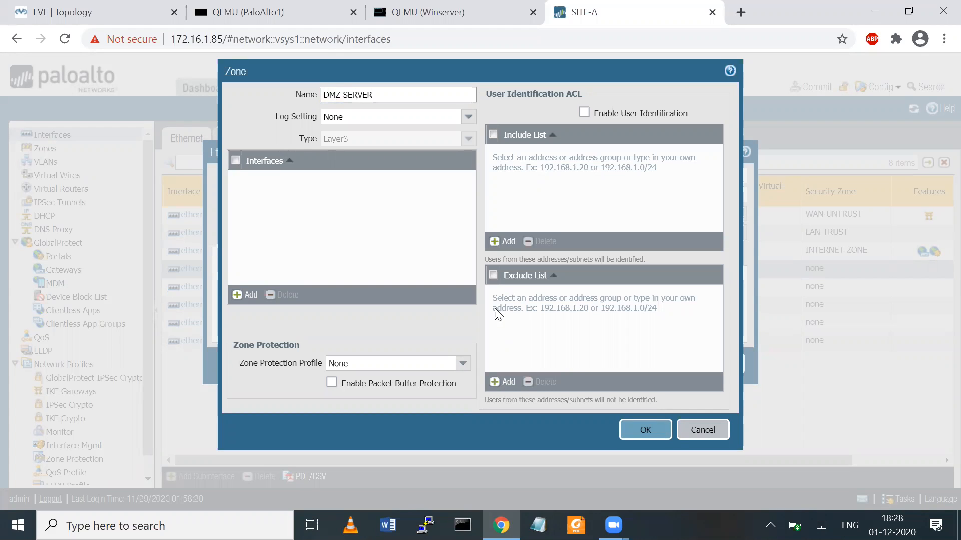
click(646, 430)
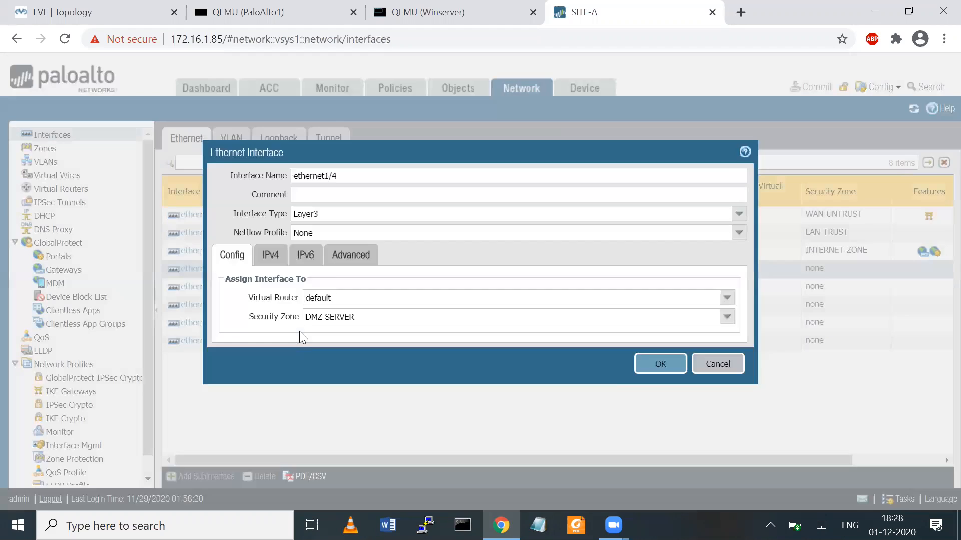
- Give ethernet1/4 the IPv4 address 10.50.50.1/24 and save the interface
click(277, 261)
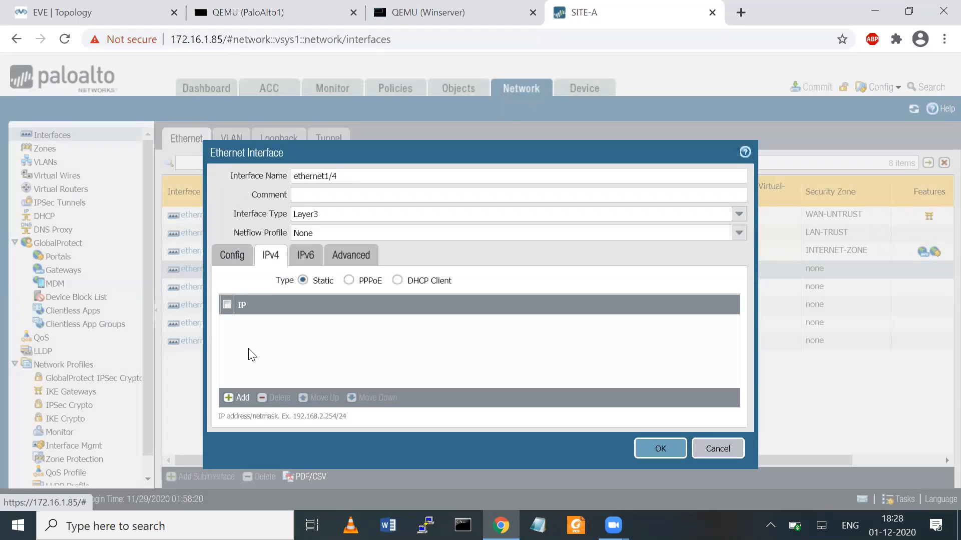
click(232, 400)
text(10.50.)
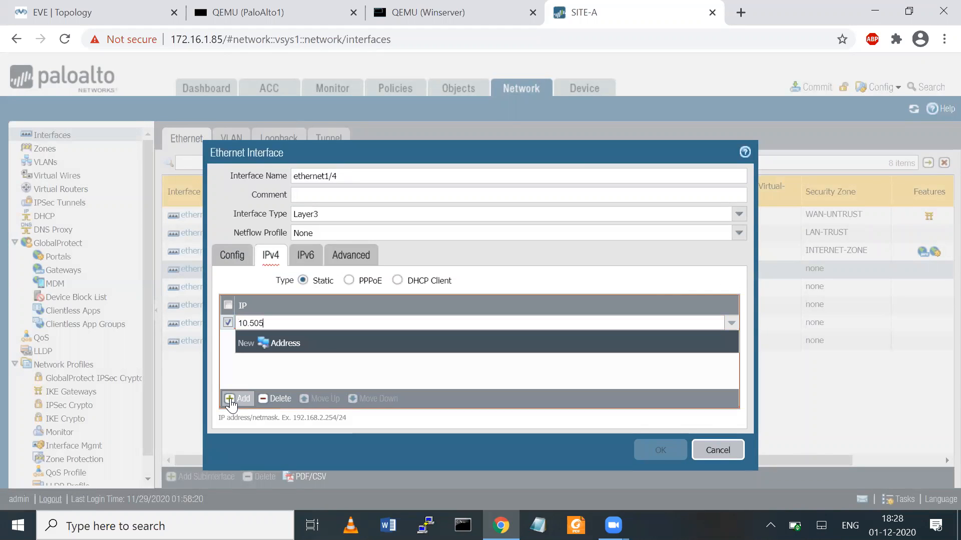
text(50.1/24)
click(281, 376)
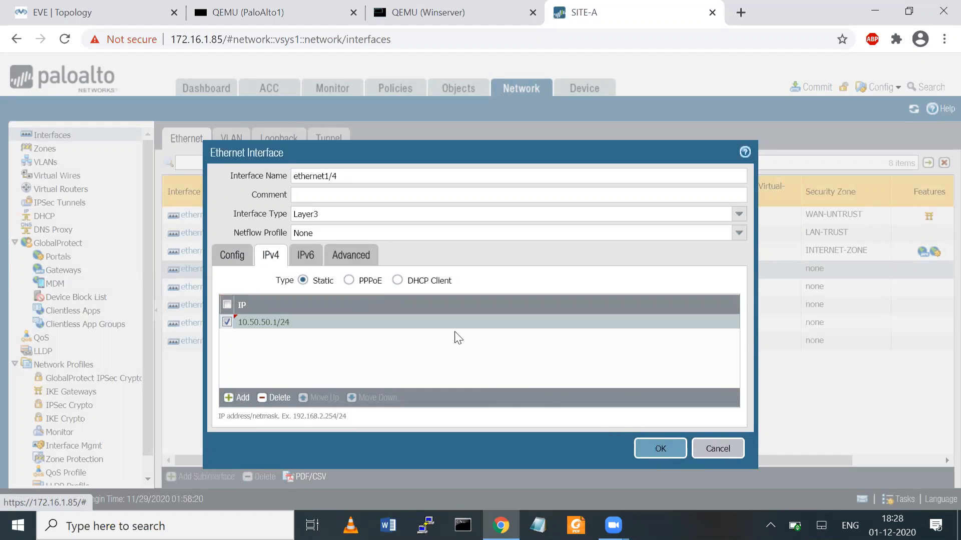
click(651, 452)
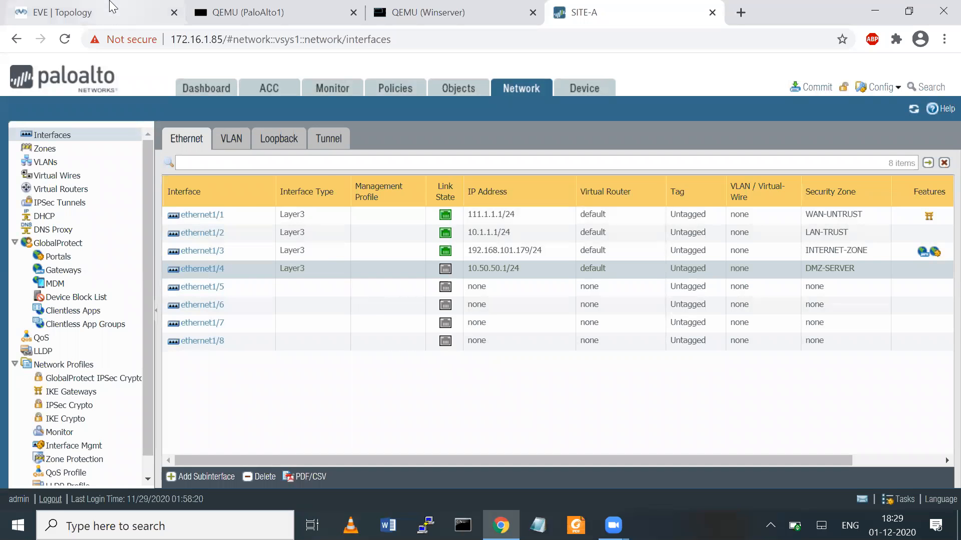
click(83, 2)
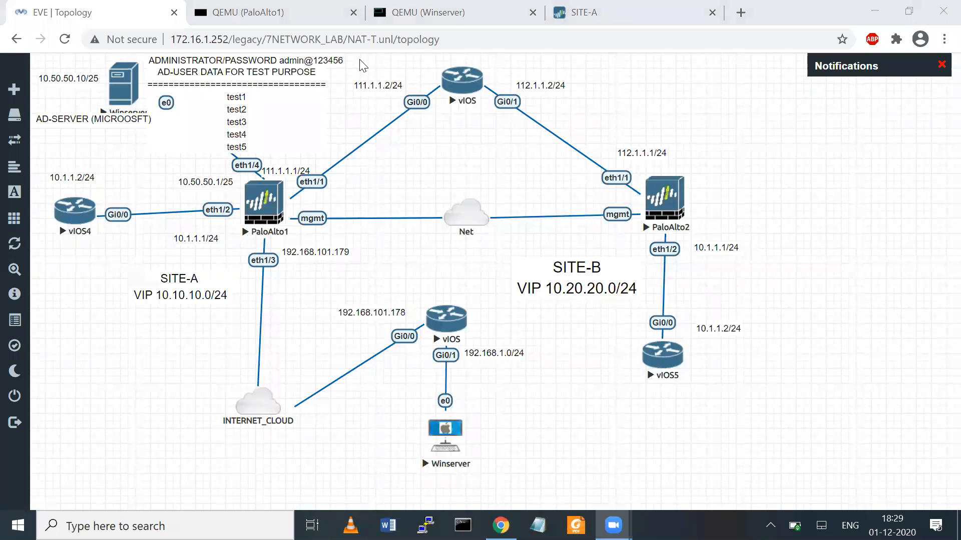
mouse_move(272, 168)
mouse_down()
mouse_move(245, 145)
mouse_move(220, 162)
mouse_move(246, 178)
mouse_move(188, 95)
mouse_move(153, 85)
mouse_move(148, 92)
mouse_move(155, 88)
mouse_up()
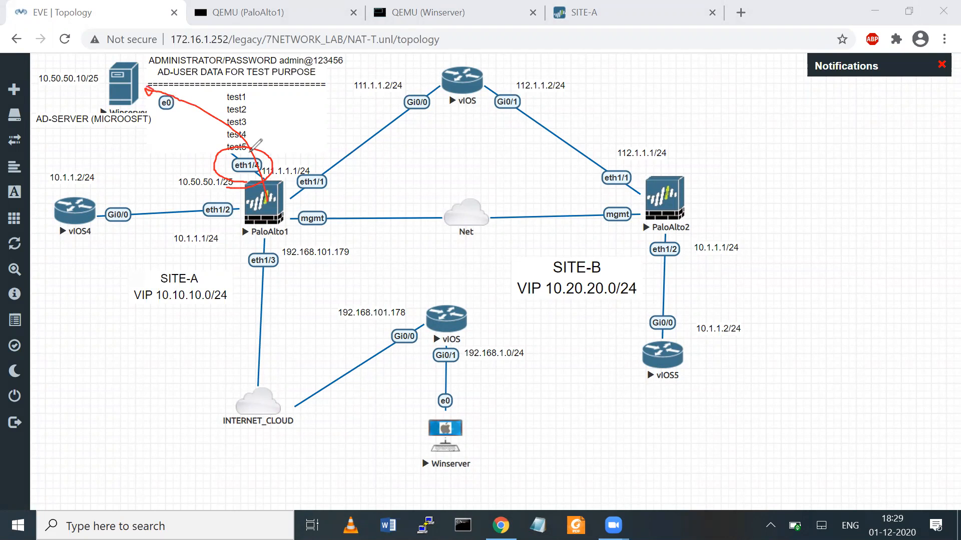
mouse_move(241, 180)
mouse_down()
mouse_move(269, 177)
mouse_move(232, 145)
mouse_move(232, 180)
mouse_move(251, 182)
mouse_up()
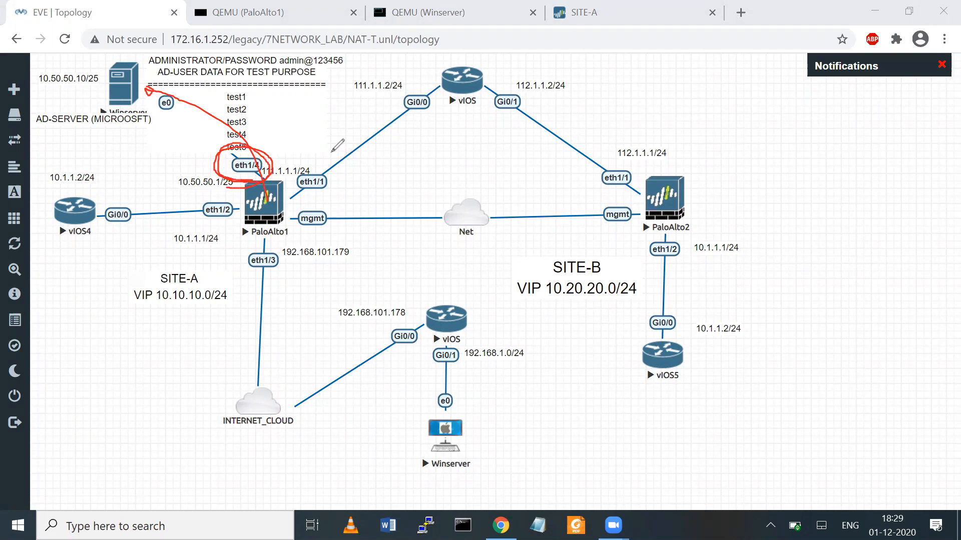
key(e)
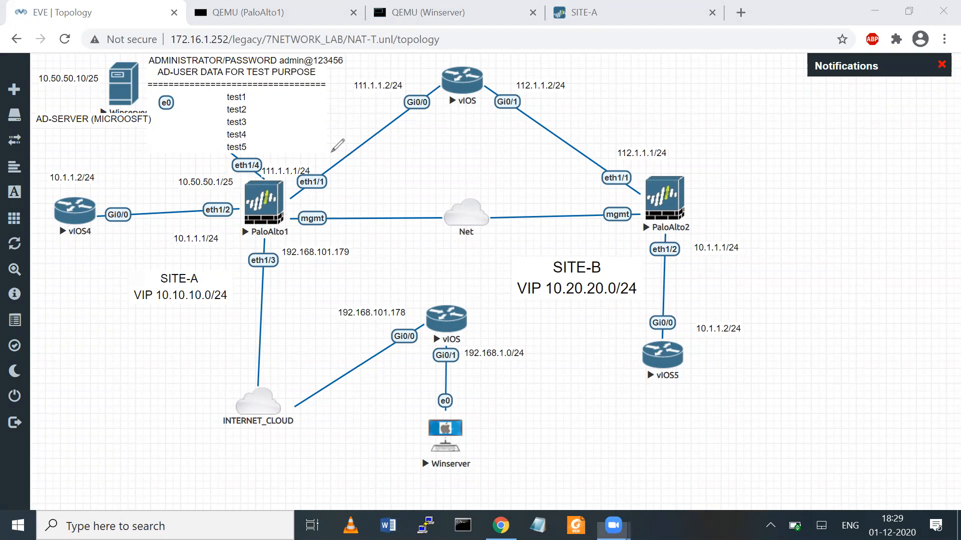
mouse_move(256, 176)
mouse_down()
mouse_move(290, 181)
mouse_move(286, 210)
mouse_move(256, 220)
mouse_move(248, 181)
mouse_move(271, 180)
mouse_up()
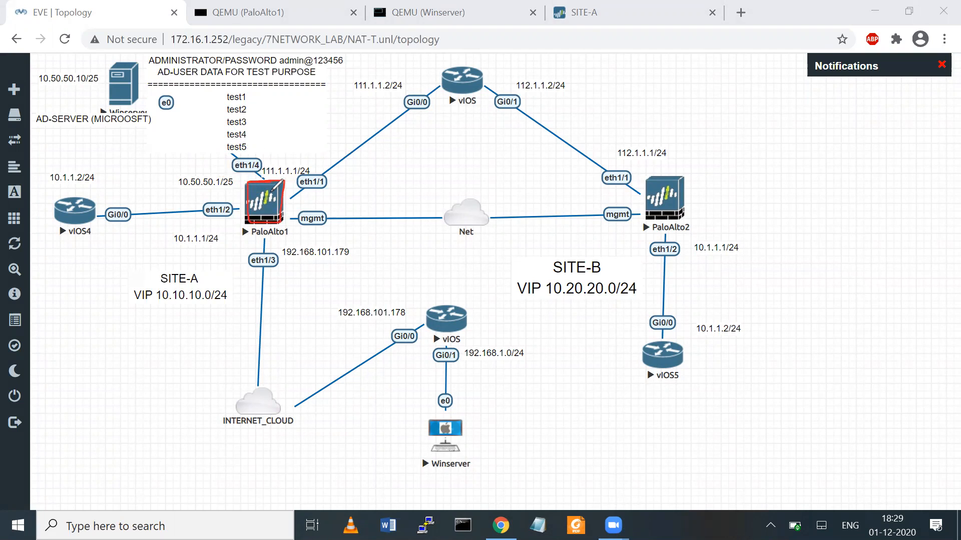
mouse_move(284, 202)
mouse_down()
mouse_move(295, 213)
mouse_move(350, 204)
mouse_move(336, 211)
mouse_move(353, 207)
mouse_move(338, 223)
mouse_up()
mouse_move(239, 177)
mouse_down()
mouse_move(253, 145)
mouse_move(239, 177)
mouse_up()
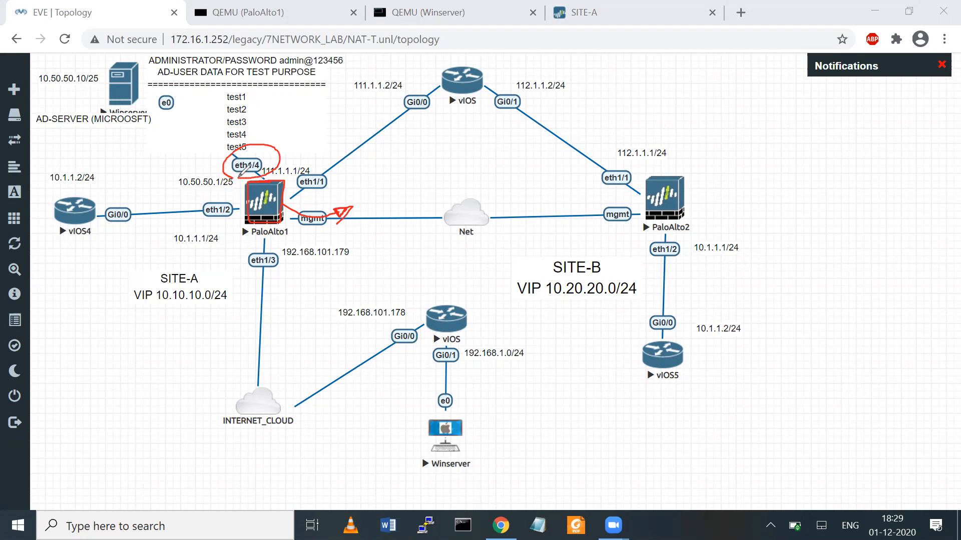
click(728, 55)
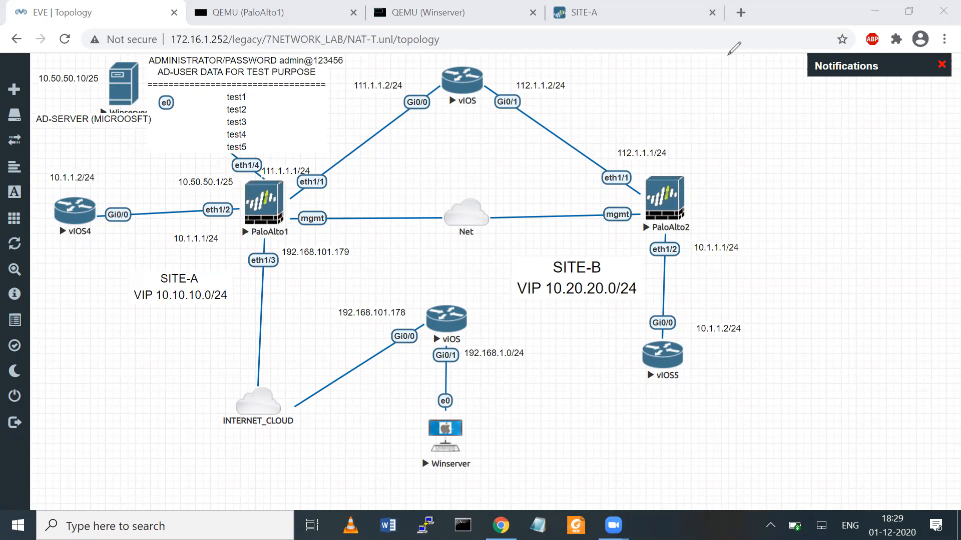
click(584, 12)
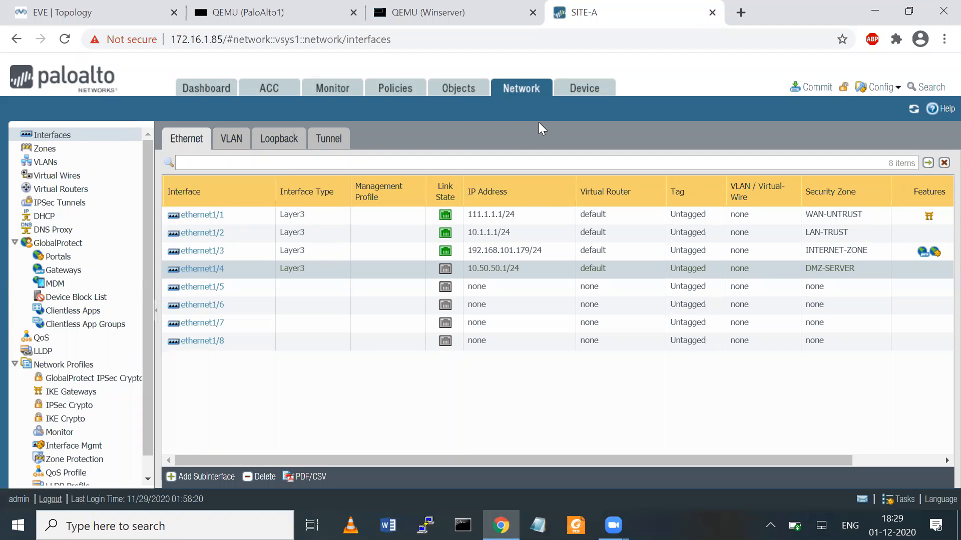
- Open Device Setup's Service Route Configuration and choose customized per-service routes
click(584, 88)
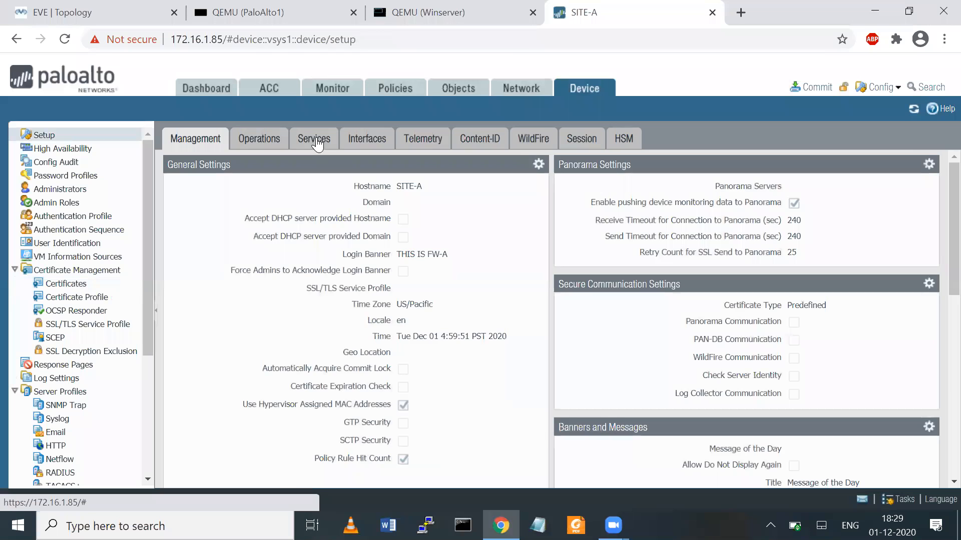
click(316, 138)
click(224, 320)
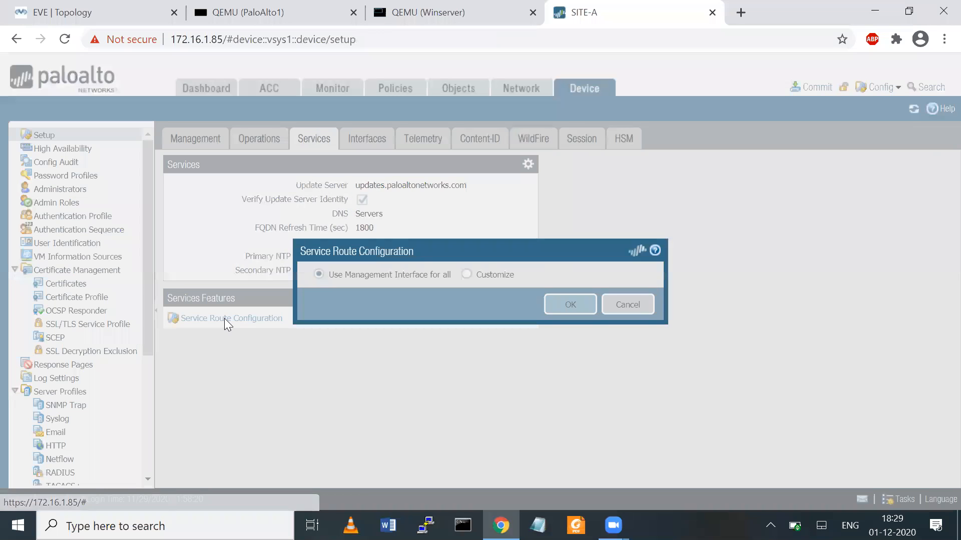
click(472, 273)
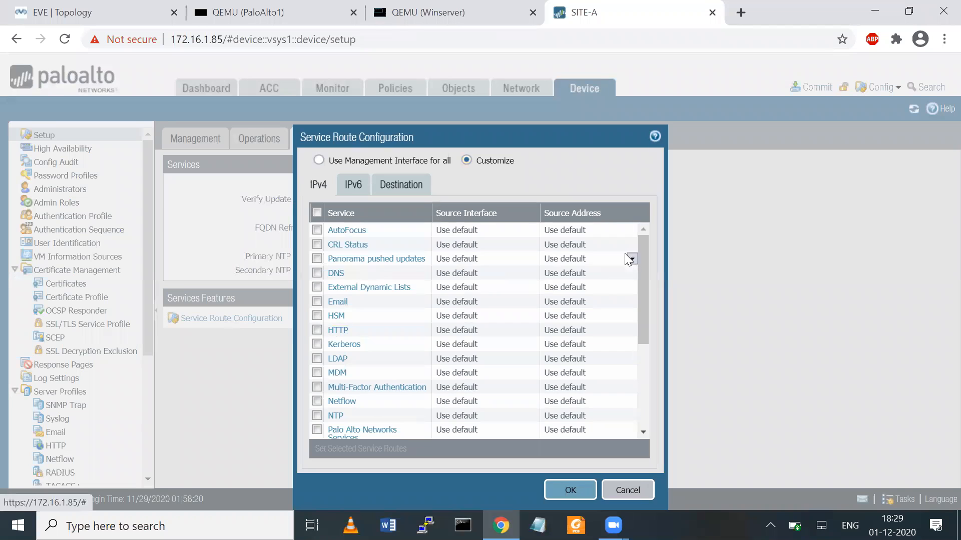
- Set the LDAP route source to ethernet1/4 with 10.50.50.1/24 and save the service routes
drag(646, 244, 652, 288)
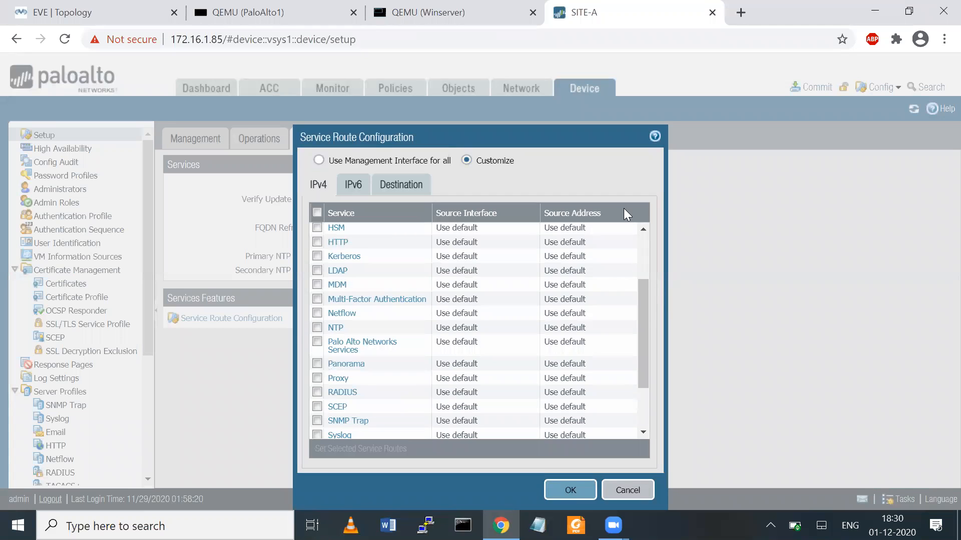
mouse_move(324, 281)
mouse_down()
mouse_move(350, 278)
mouse_move(318, 257)
mouse_move(358, 264)
mouse_move(545, 144)
mouse_move(608, 160)
mouse_move(635, 135)
mouse_move(631, 116)
mouse_move(632, 159)
mouse_move(566, 213)
mouse_up()
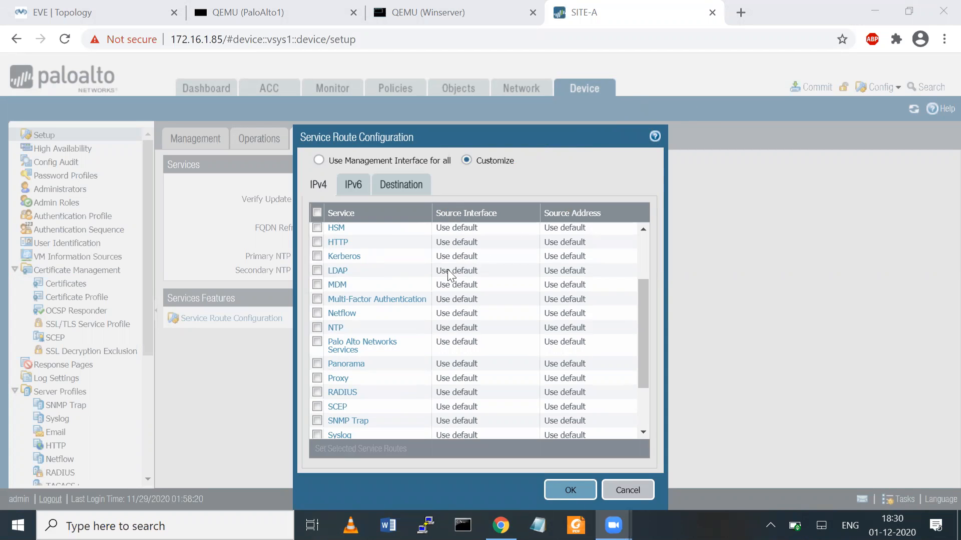
click(336, 271)
click(337, 271)
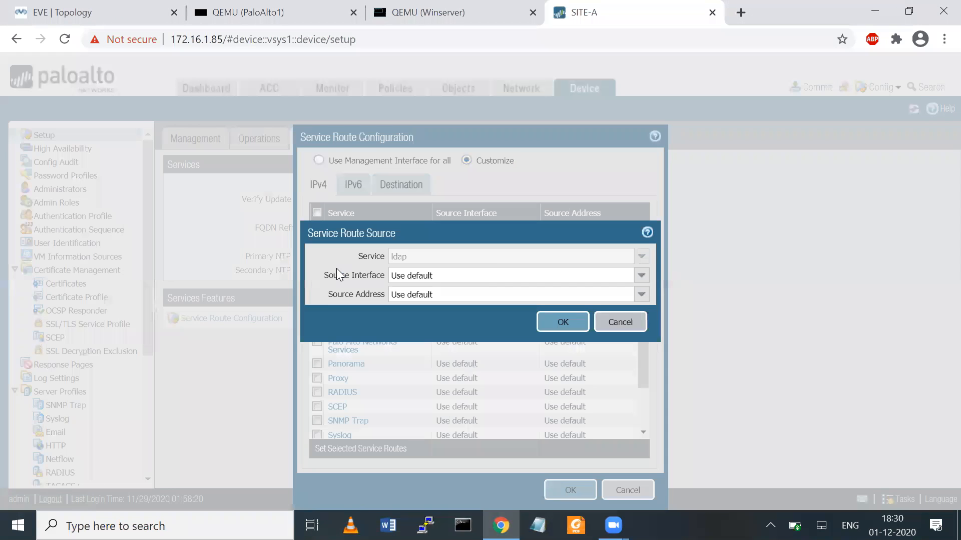
click(641, 276)
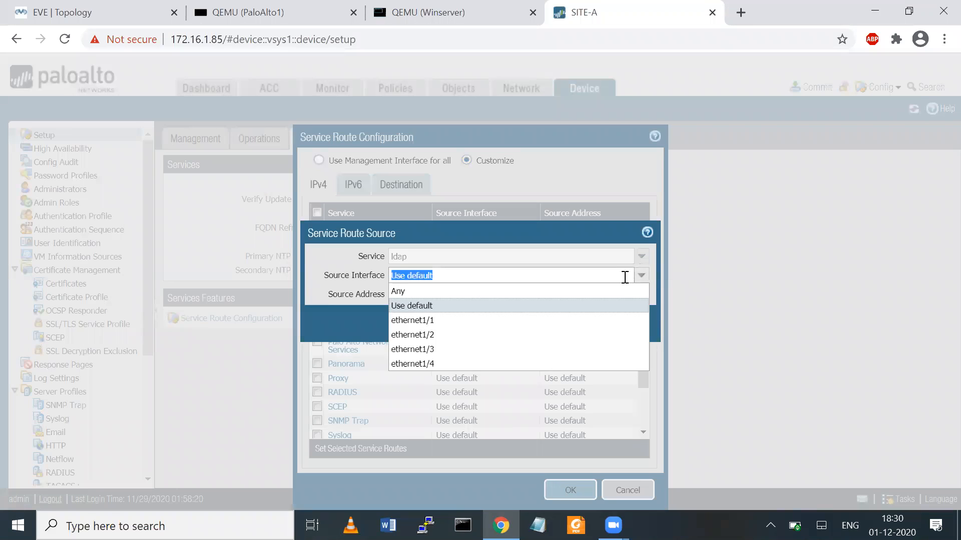
click(427, 362)
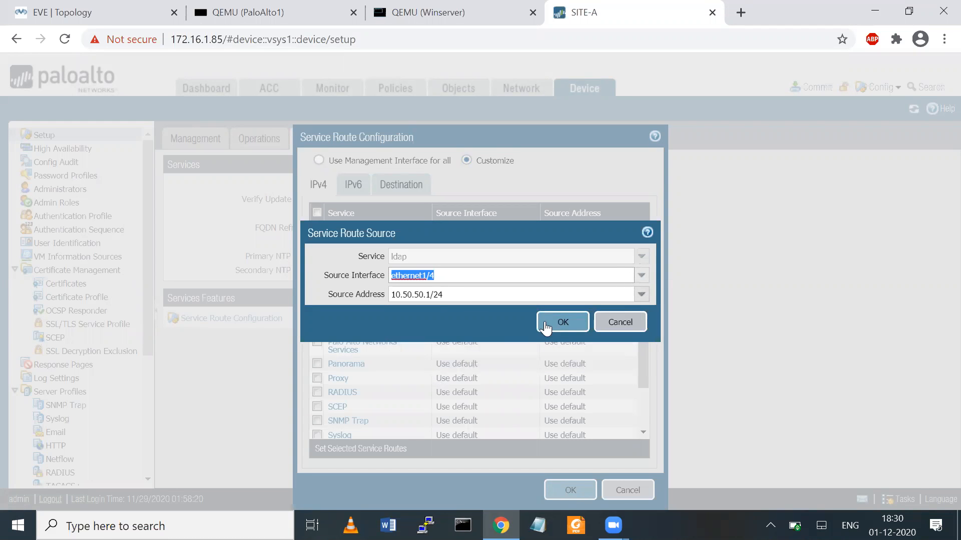
click(561, 323)
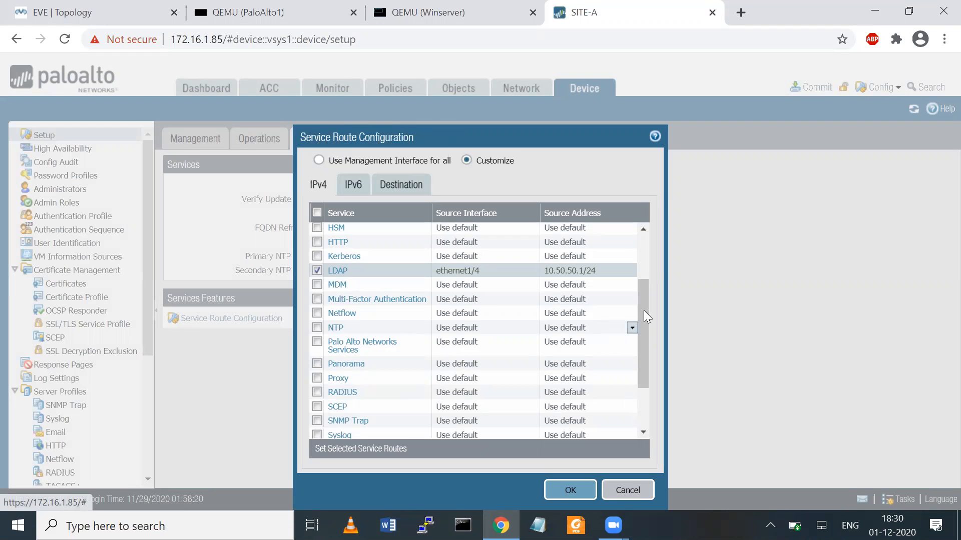
drag(647, 309, 645, 260)
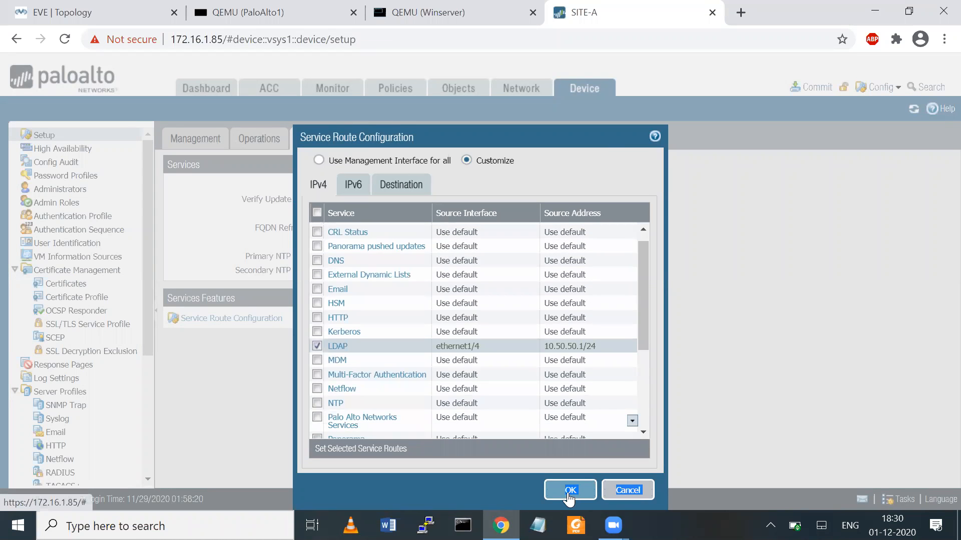
click(569, 491)
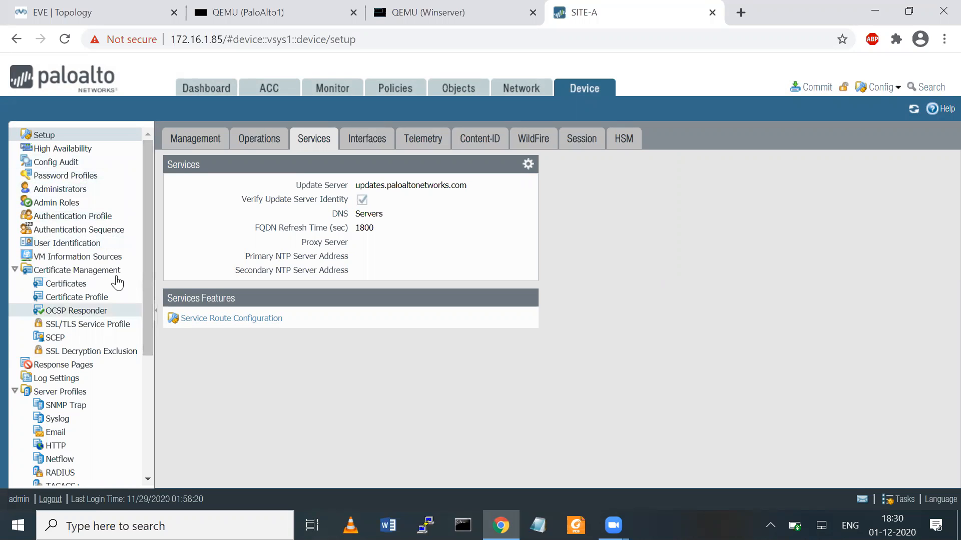
- Start a new LDAP server profile named LDAP-SERVER
drag(145, 294, 146, 363)
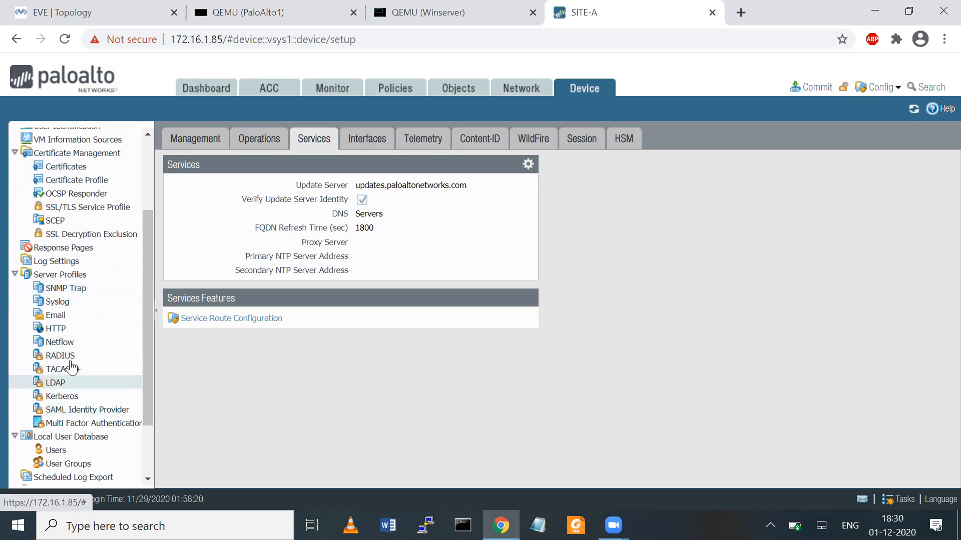
click(57, 383)
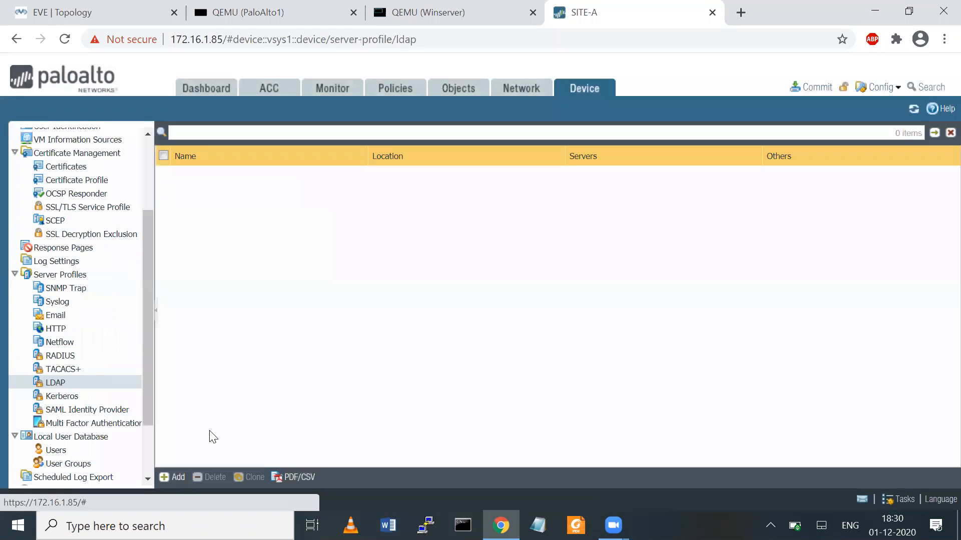
click(172, 477)
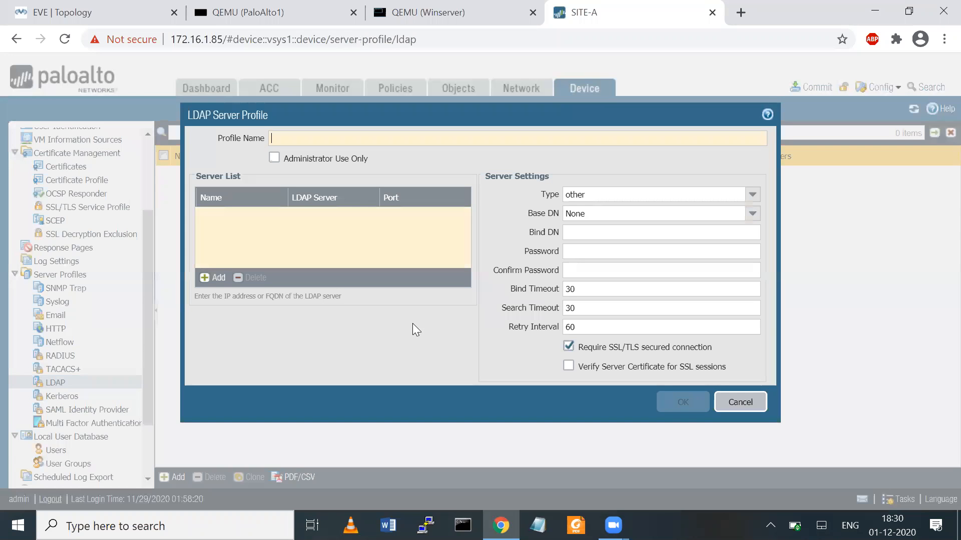
text(LDAP-SERVER)
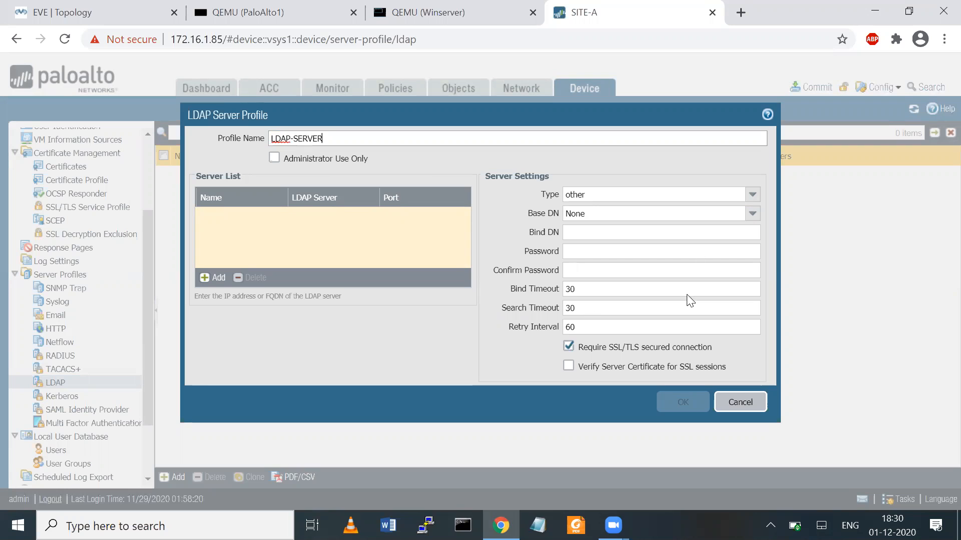
- Add server MY-SERVER at address 10.50.50.10 to the profile's server list
click(210, 277)
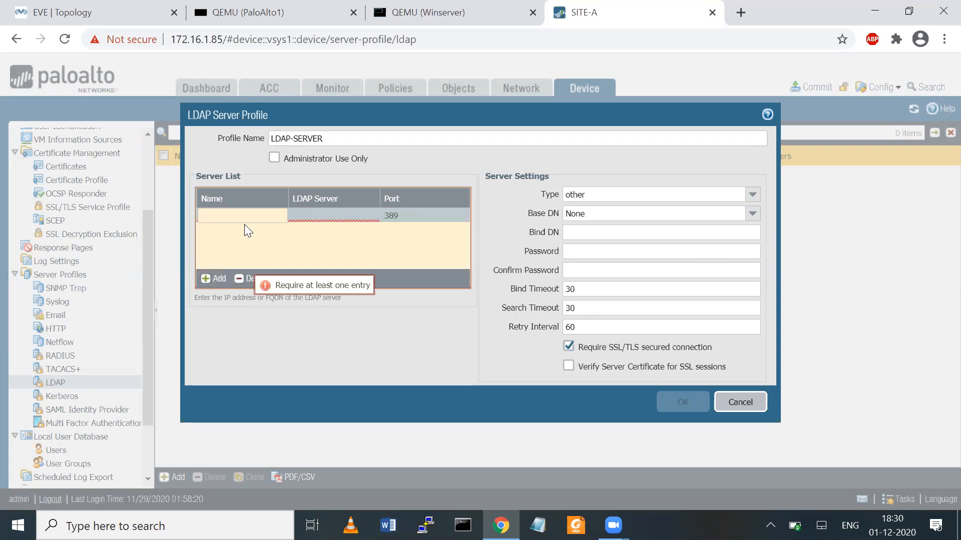
text(MY-SERVER)
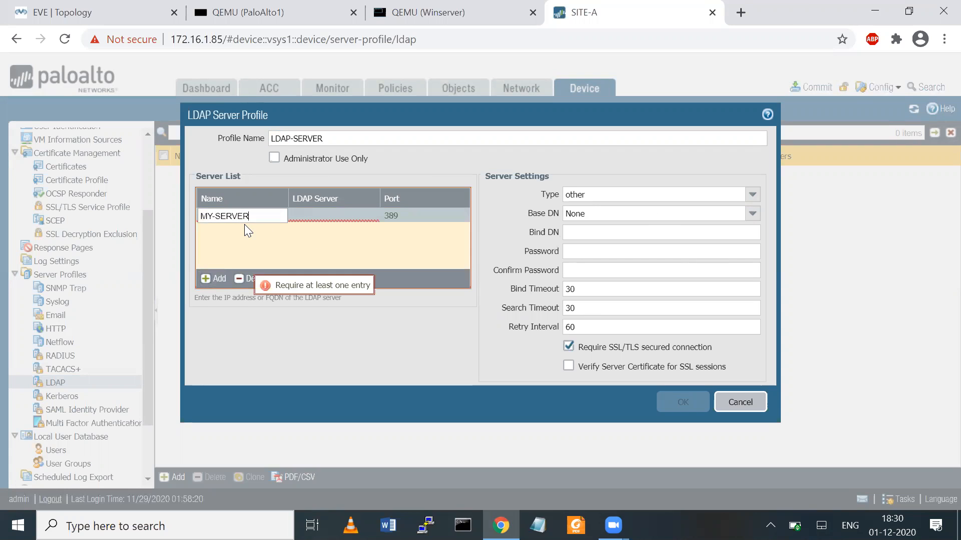
click(303, 218)
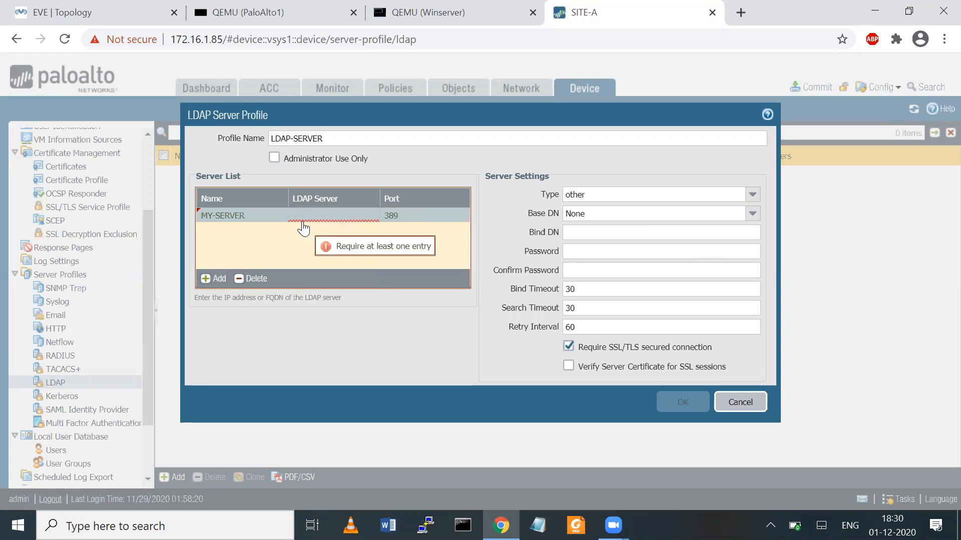
text(10.50.50.1)
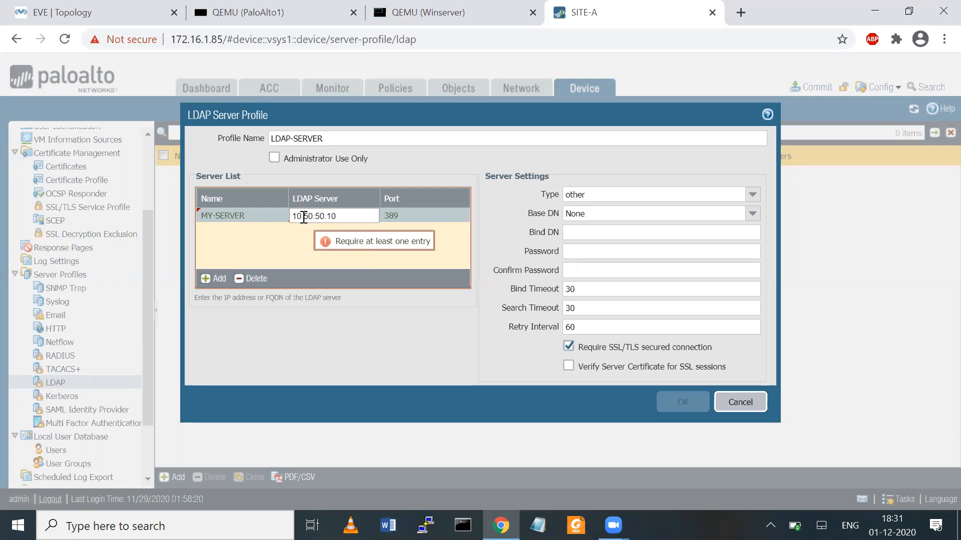
text(0)
click(373, 258)
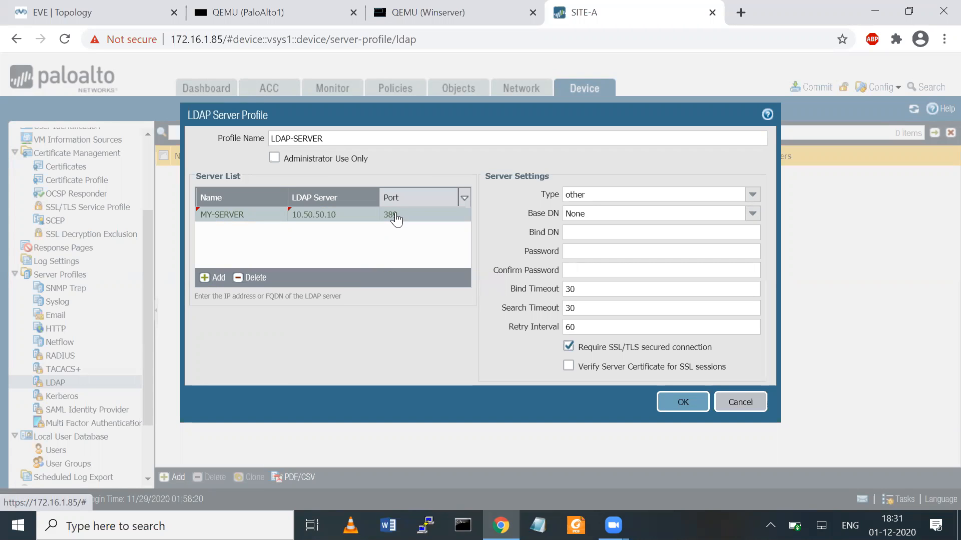
- Annotate port 389 and the server settings on screen, then clear the annotations
drag(395, 218, 381, 234)
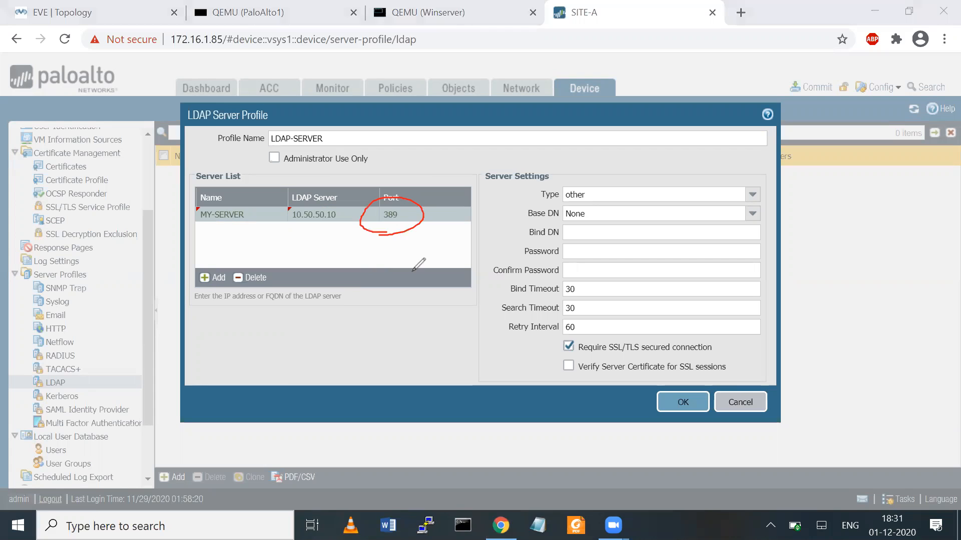
mouse_move(413, 365)
mouse_down()
mouse_move(388, 311)
mouse_move(489, 310)
mouse_move(424, 362)
mouse_up()
mouse_move(208, 322)
mouse_down()
mouse_move(387, 333)
mouse_move(374, 329)
mouse_up()
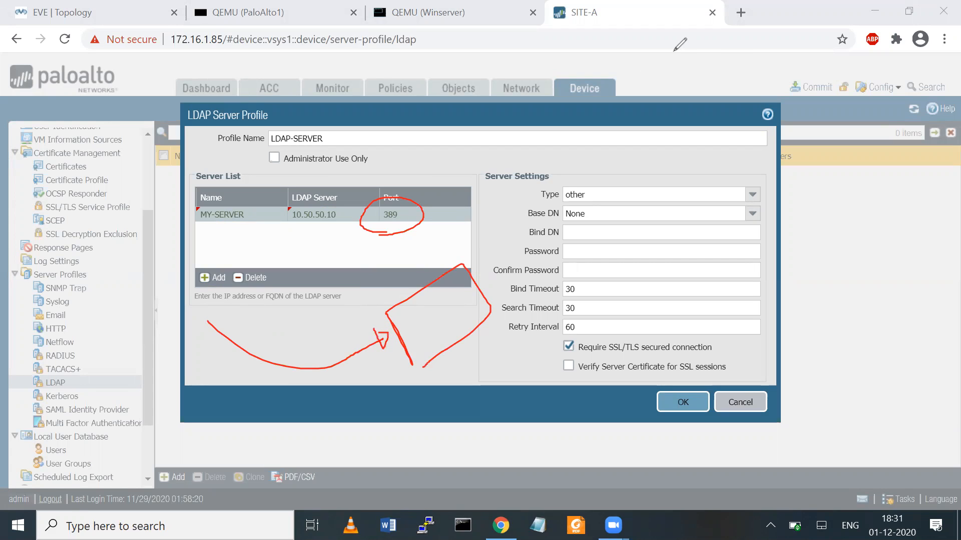
click(725, 54)
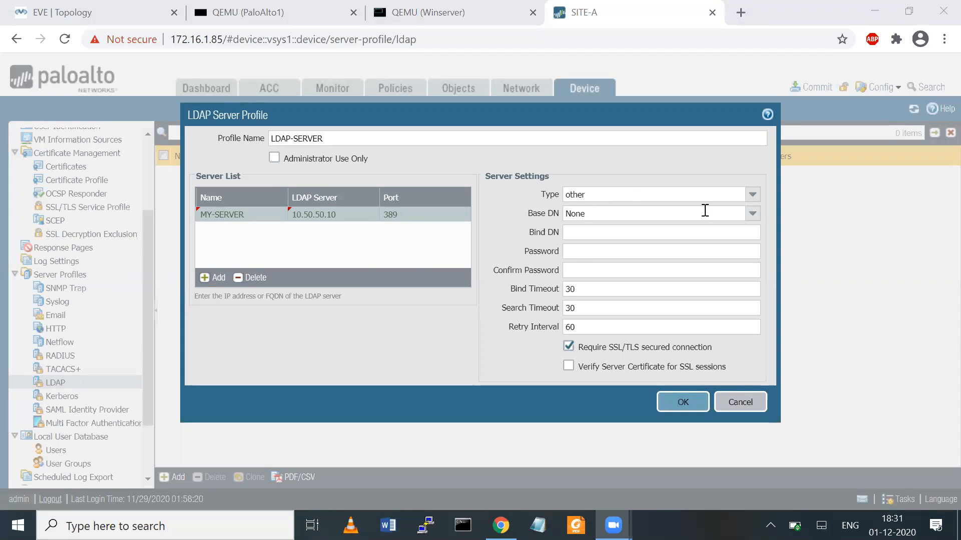
- Set the server type to active-directory and the base DN to dc=7network,dc=com
click(752, 195)
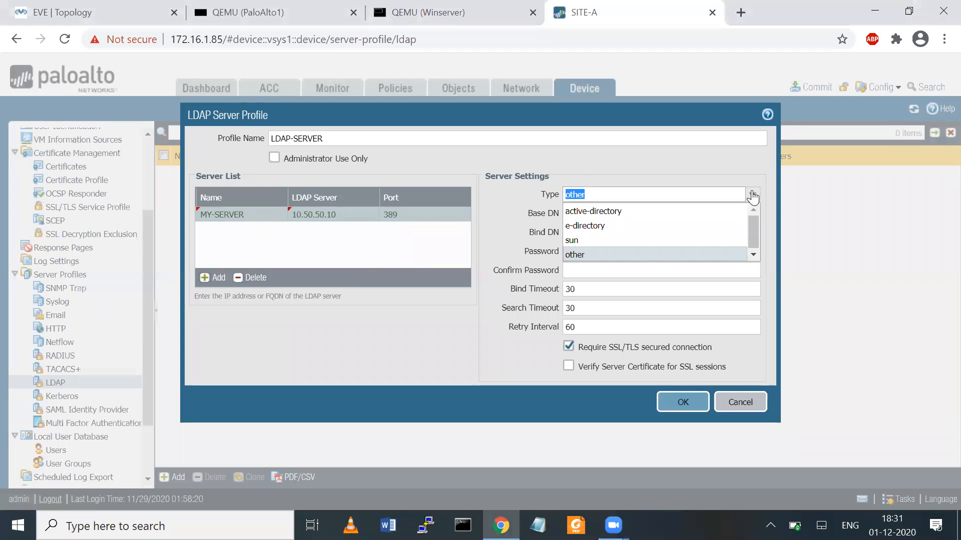
click(607, 212)
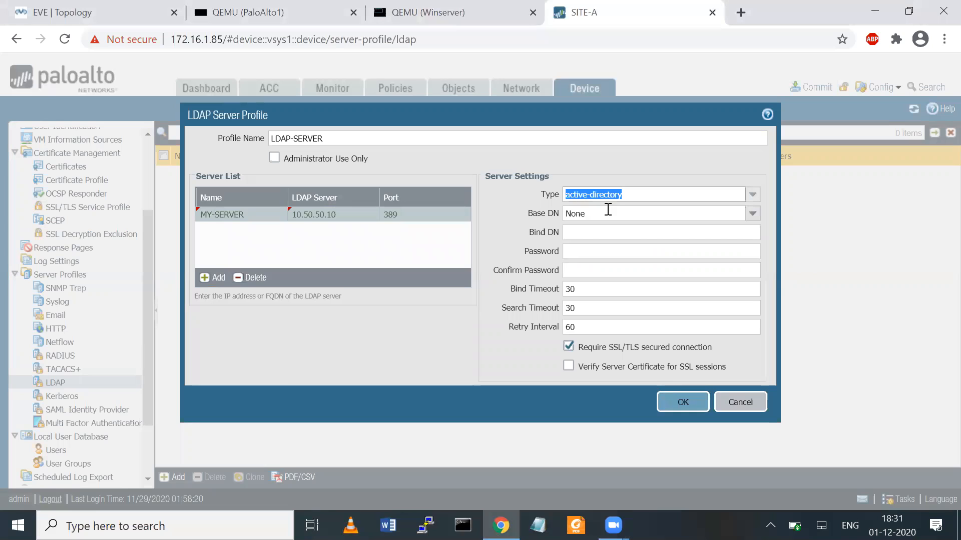
click(758, 213)
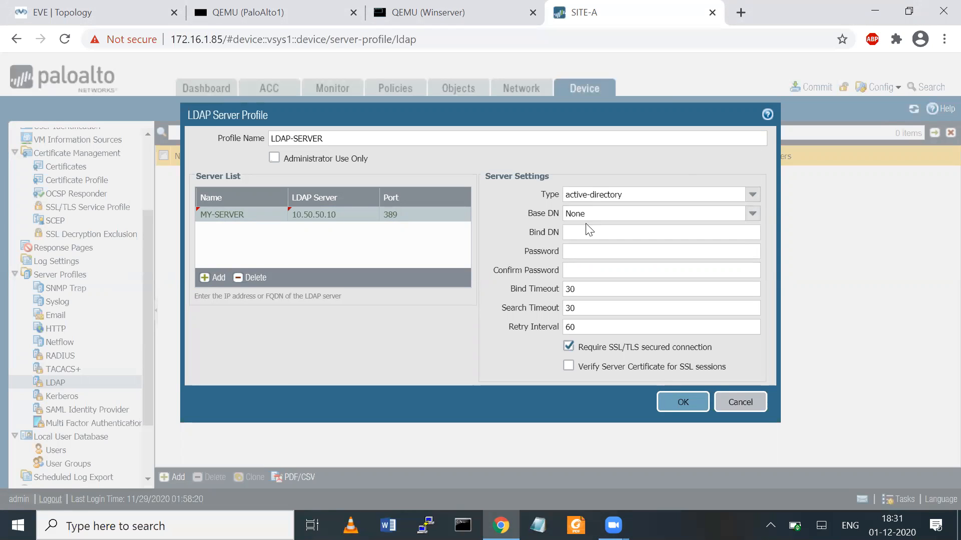
double_click(670, 215)
key(BackSpace)
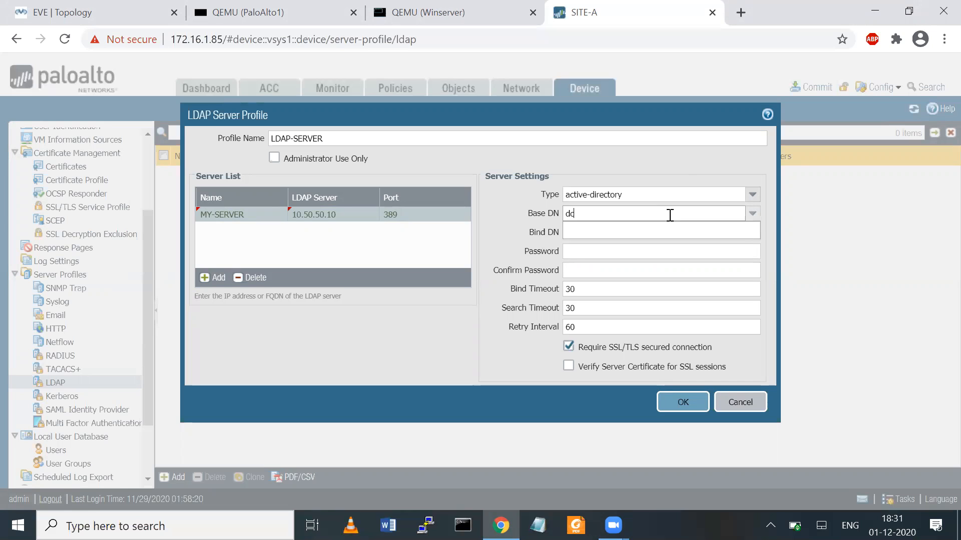
text(dc=7network)
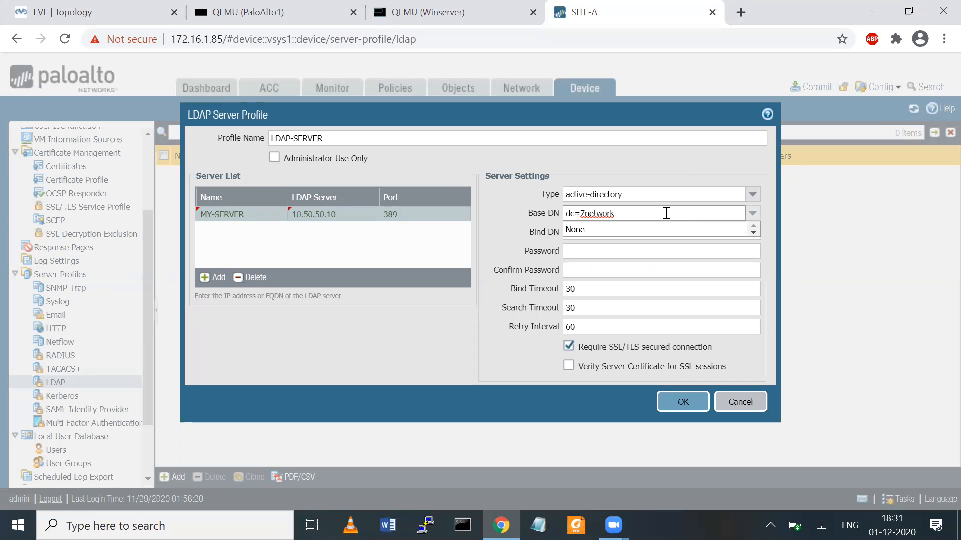
text(,dc=com)
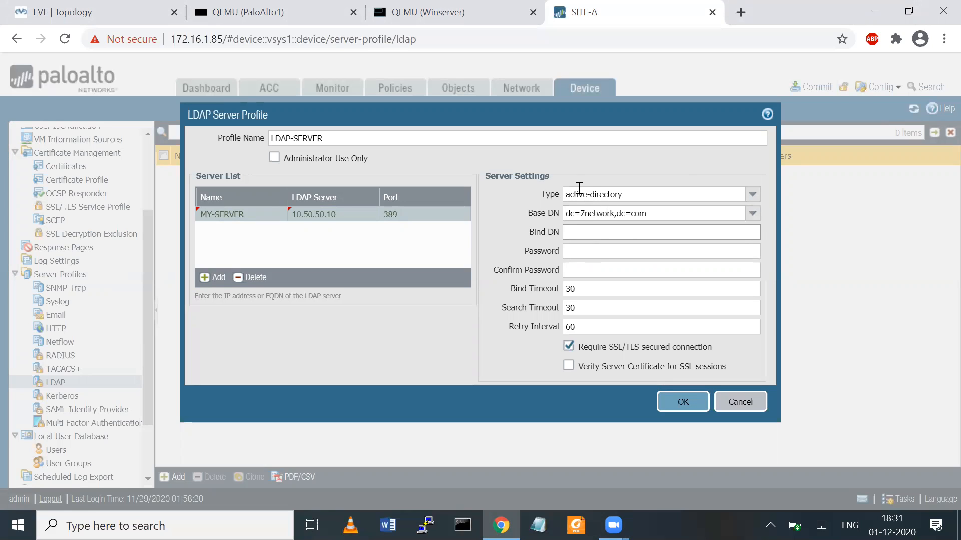
mouse_move(460, 237)
mouse_down()
mouse_move(563, 181)
mouse_move(503, 215)
mouse_move(542, 202)
mouse_up()
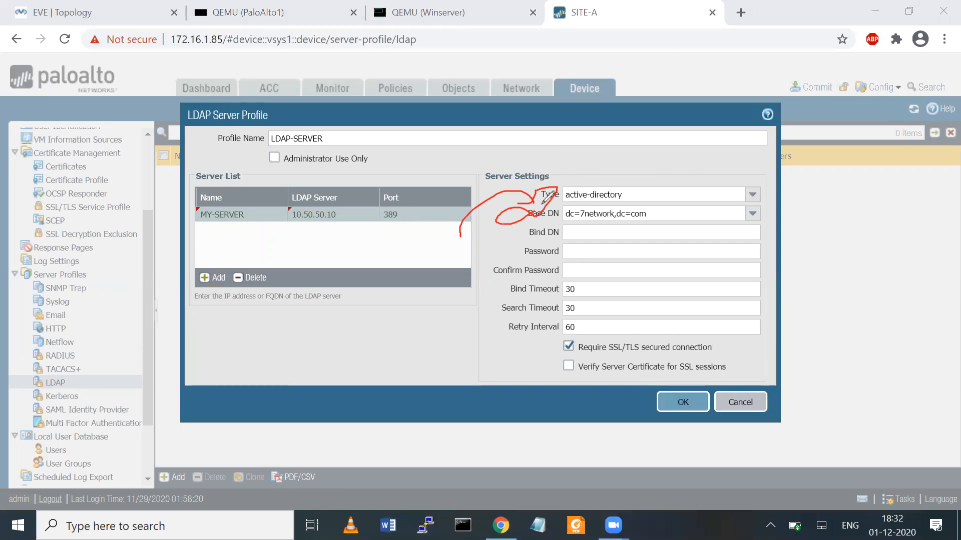
click(651, 72)
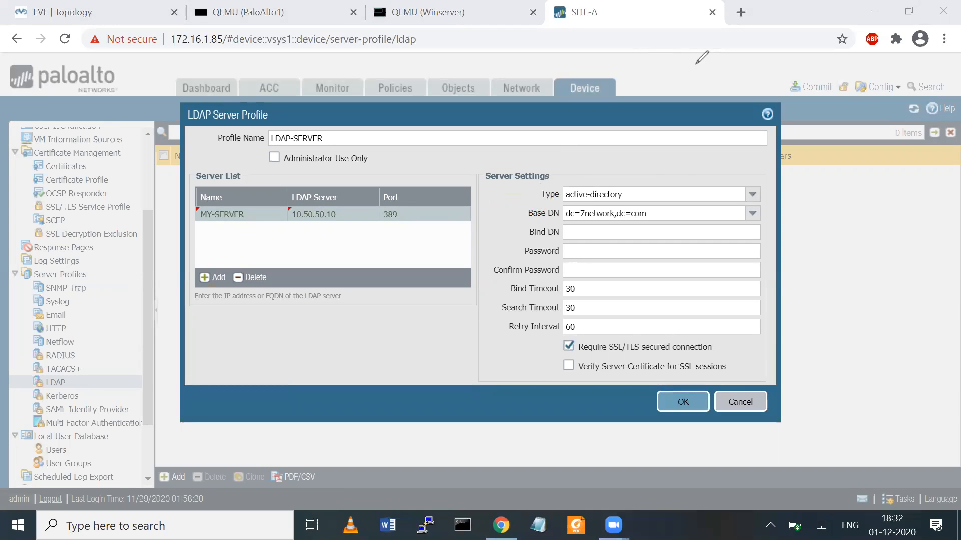
- Set the bind DN to the administrator account under cn=users,dc=7network,dc=com
click(583, 238)
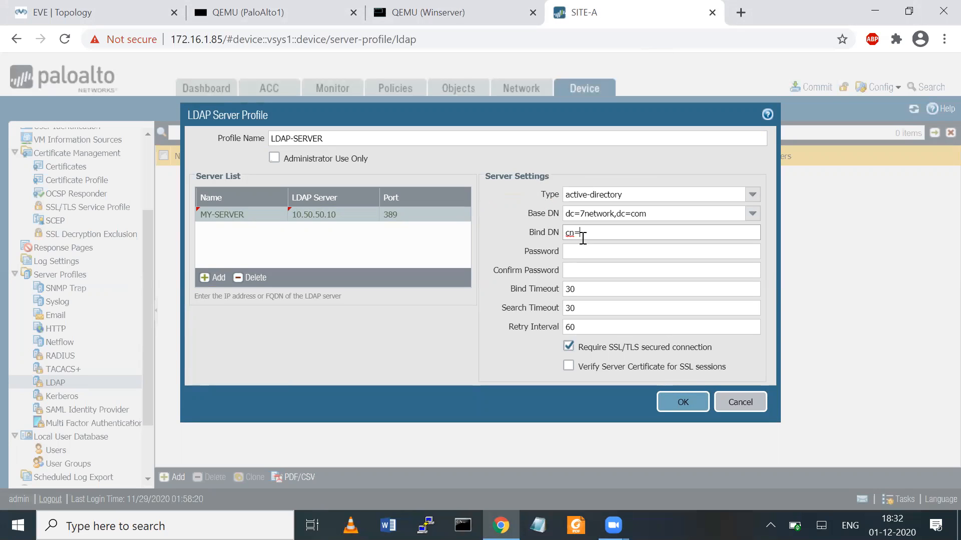
text(cn=administ)
text(rator,dc)
key(BackSpace)
text(cn=users)
text(,dc=7network)
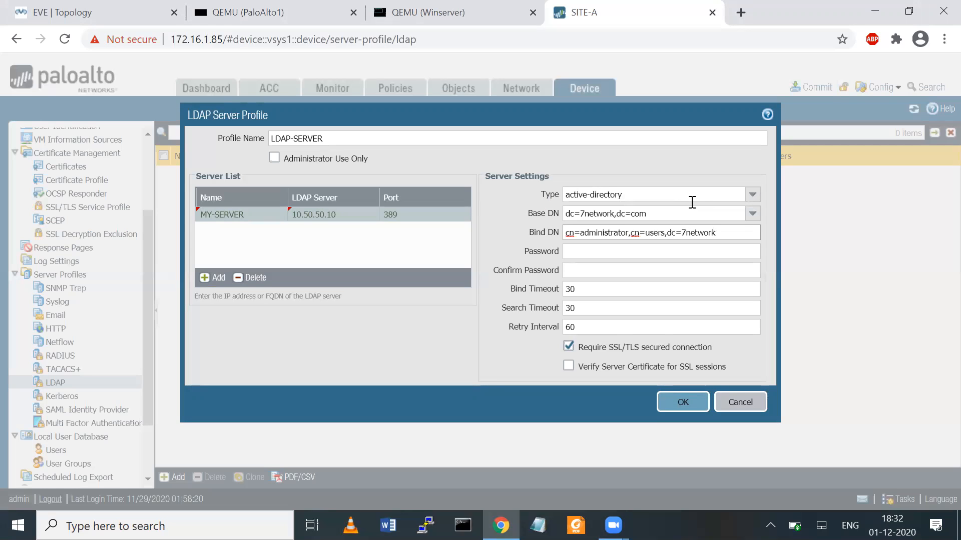
text(,dc=com)
- Enter and confirm the bind password, disable Require SSL/TLS, and save the profile
click(584, 252)
text(P)
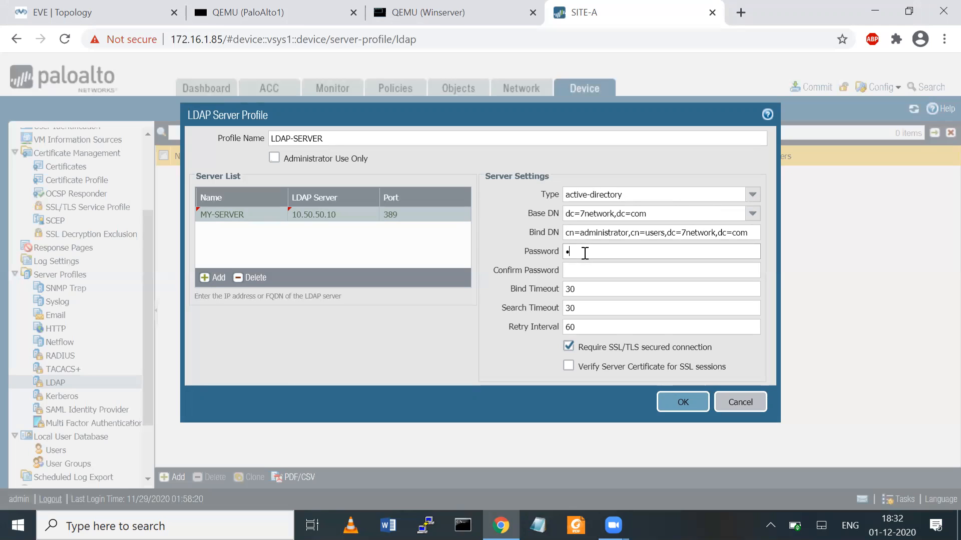
text(••••••••)
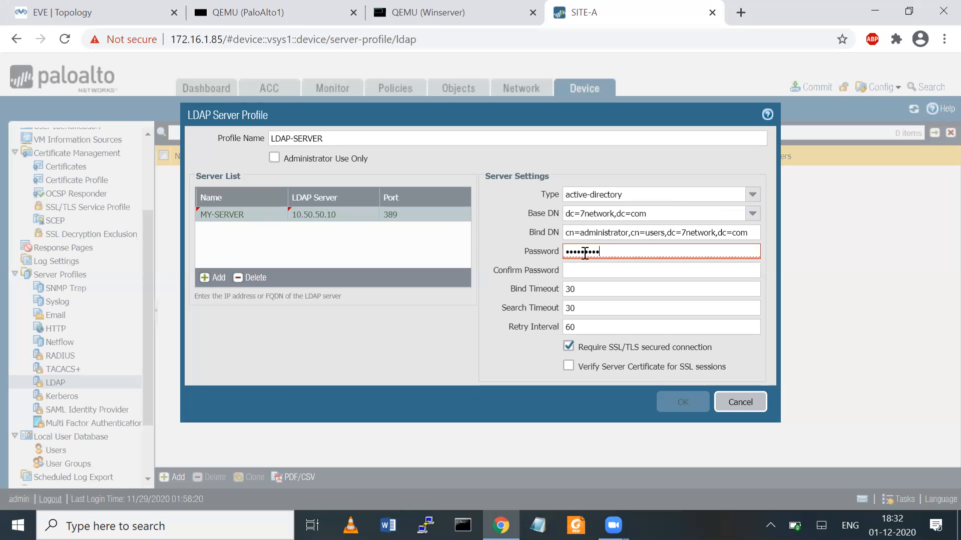
text(••)
key(Tab)
text(•••••••••••)
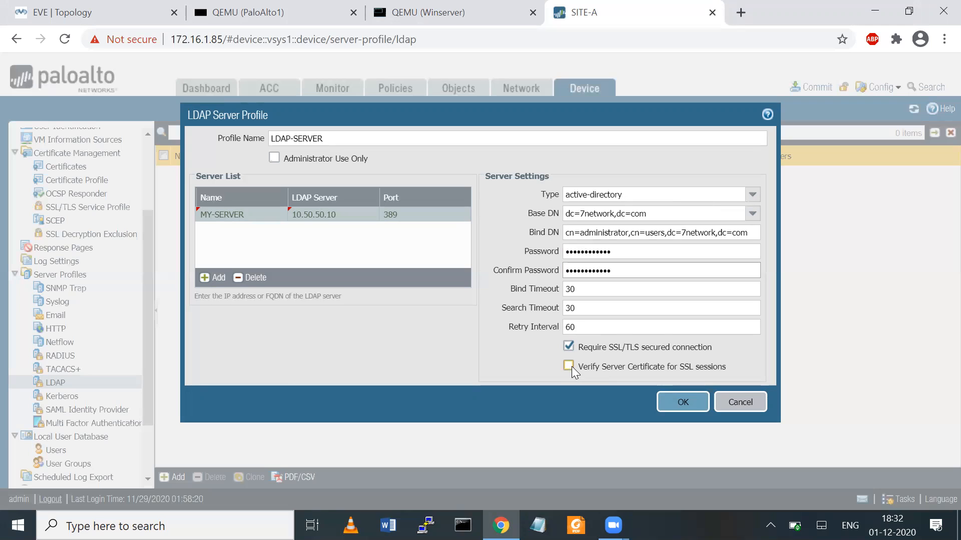
click(567, 346)
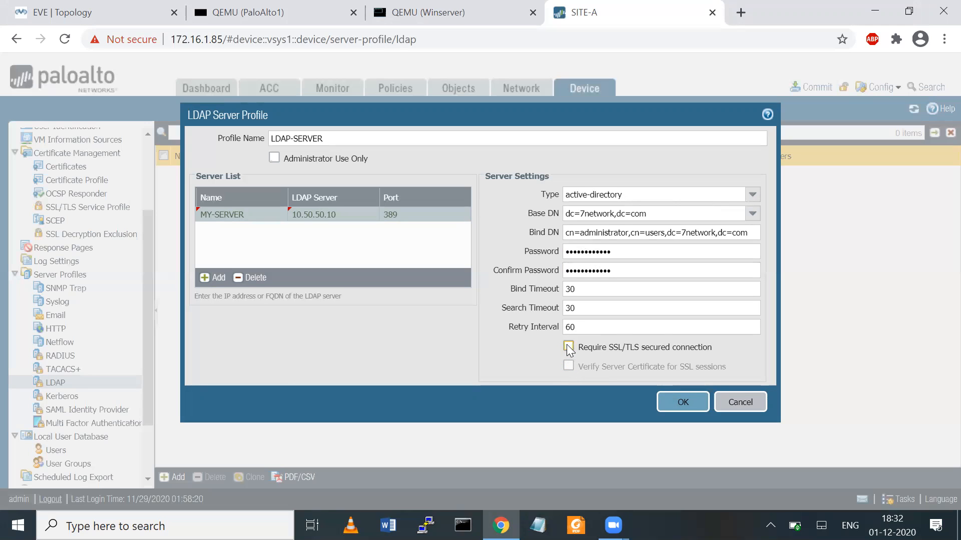
click(674, 403)
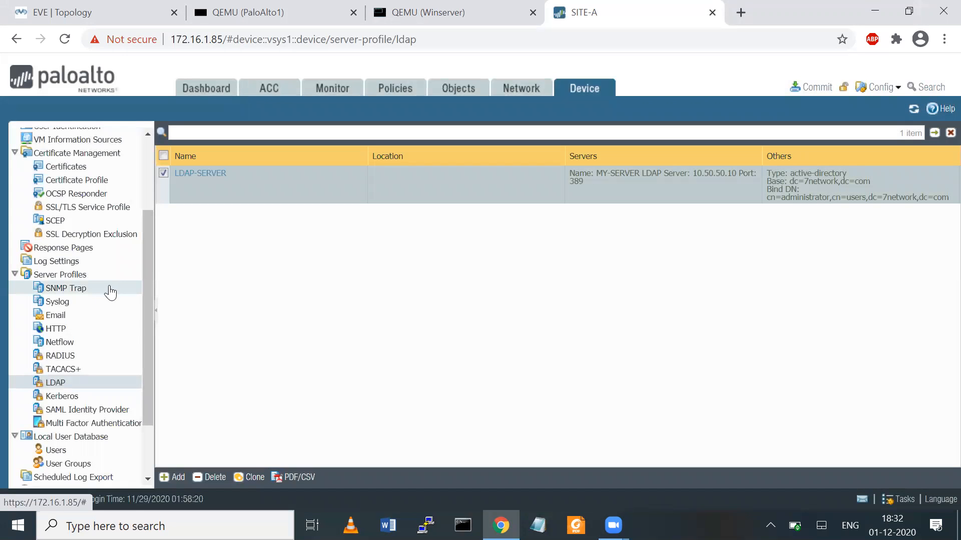
- Create AD-AUTHENTICATION-PROFILE of type LDAP using LDAP-SERVER with user domain 7network.com
scroll(145, 262, up, 3)
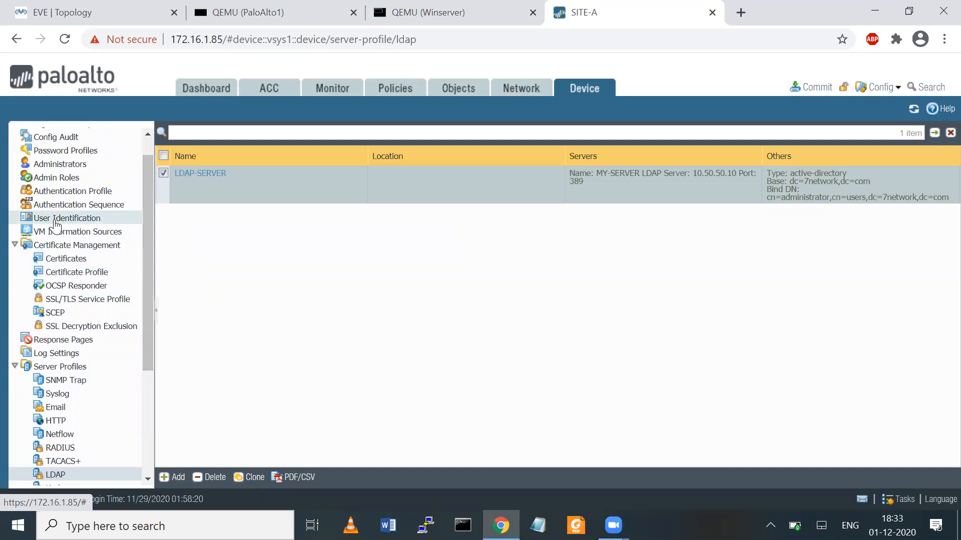
click(55, 193)
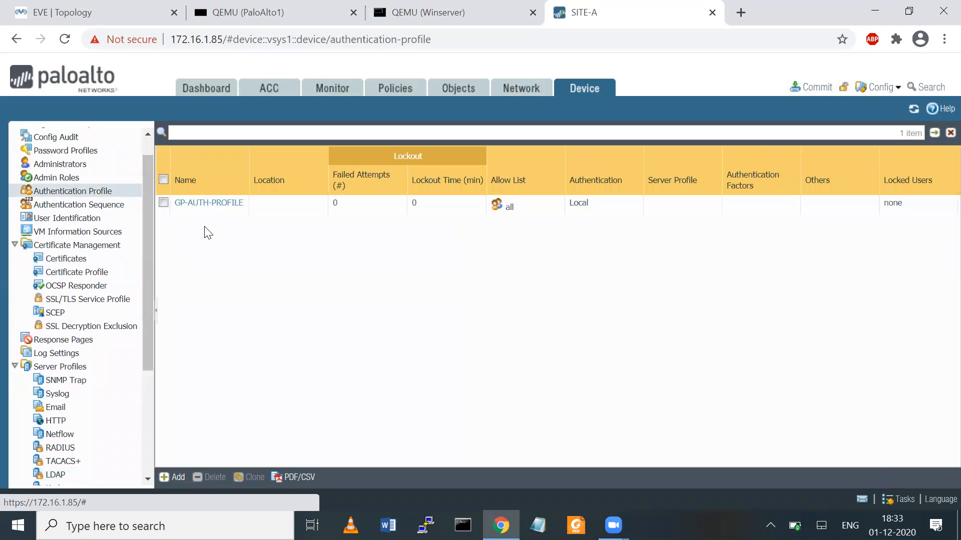
click(174, 479)
text(AD-AUTH)
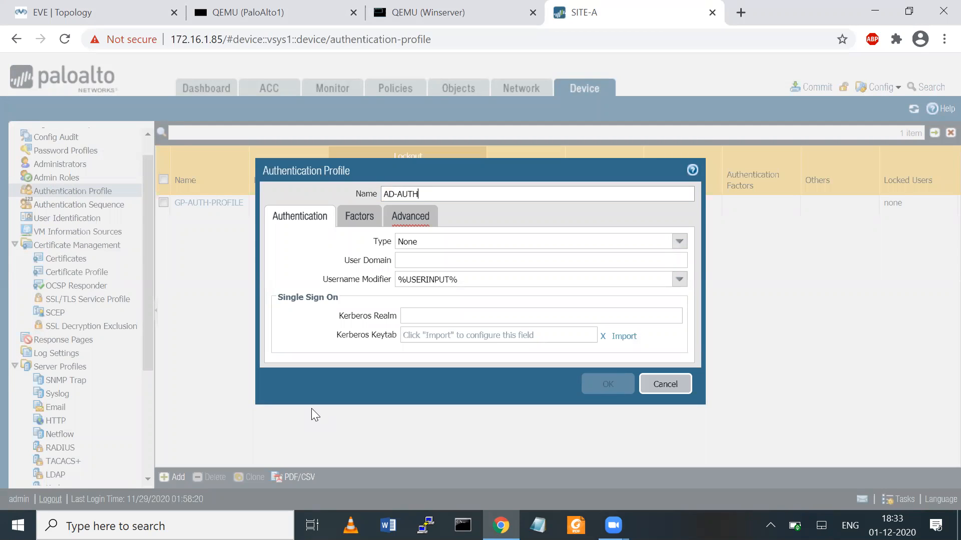
text(ENTICATION-PROFILE)
click(679, 241)
click(403, 301)
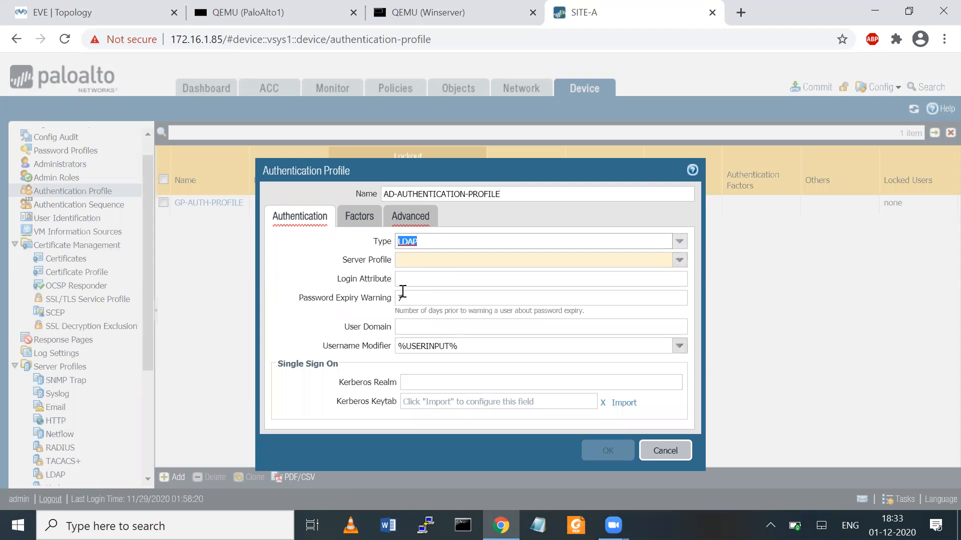
click(676, 267)
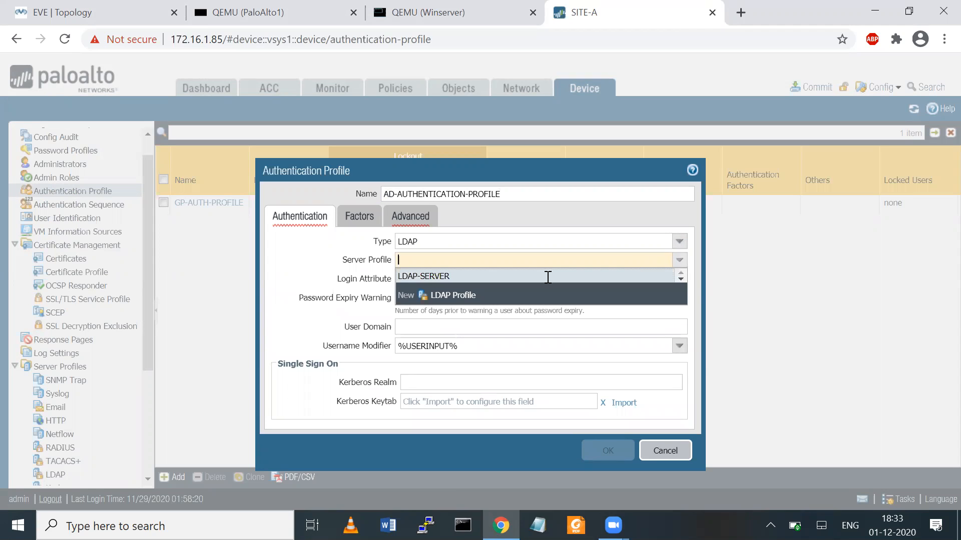
click(418, 275)
click(412, 279)
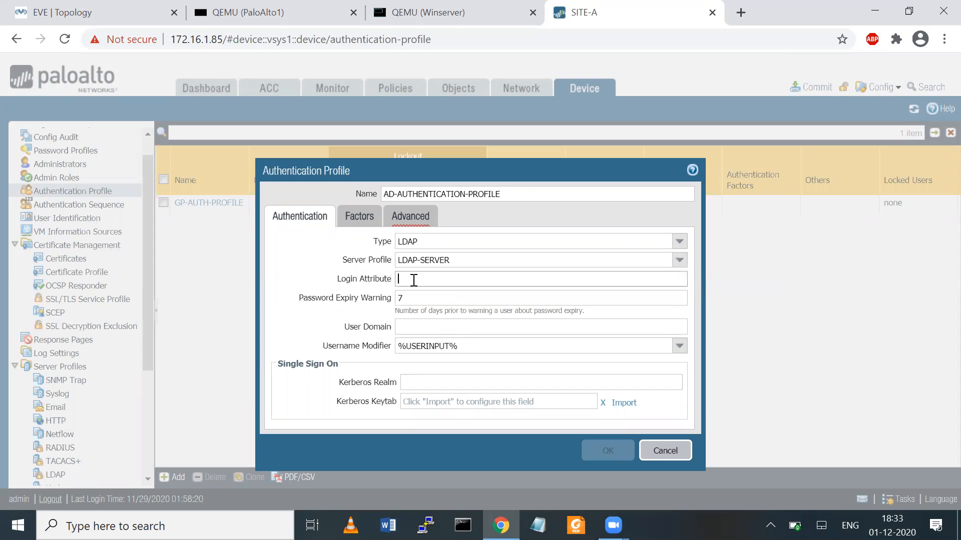
click(415, 332)
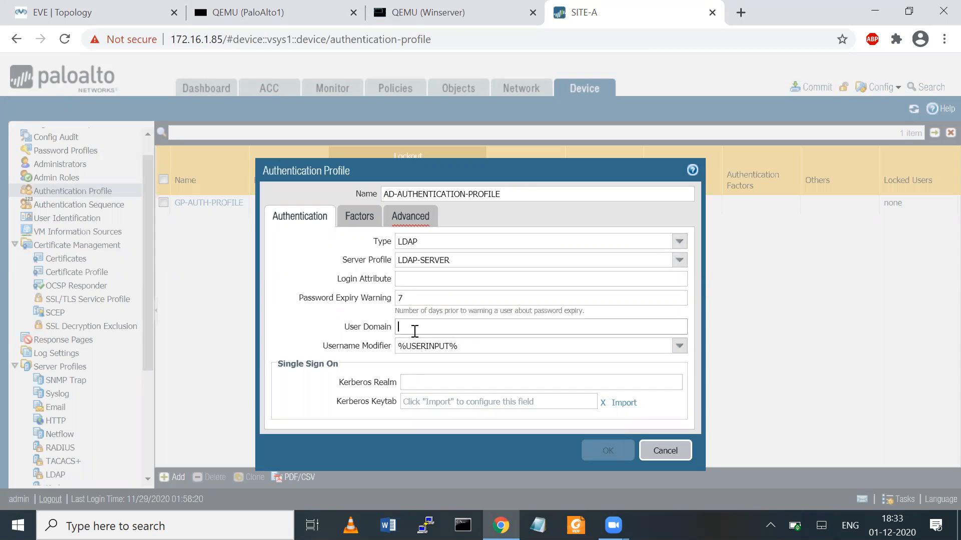
text(7network.com)
- In the profile's advanced settings, add 'all' to the allow list
click(359, 215)
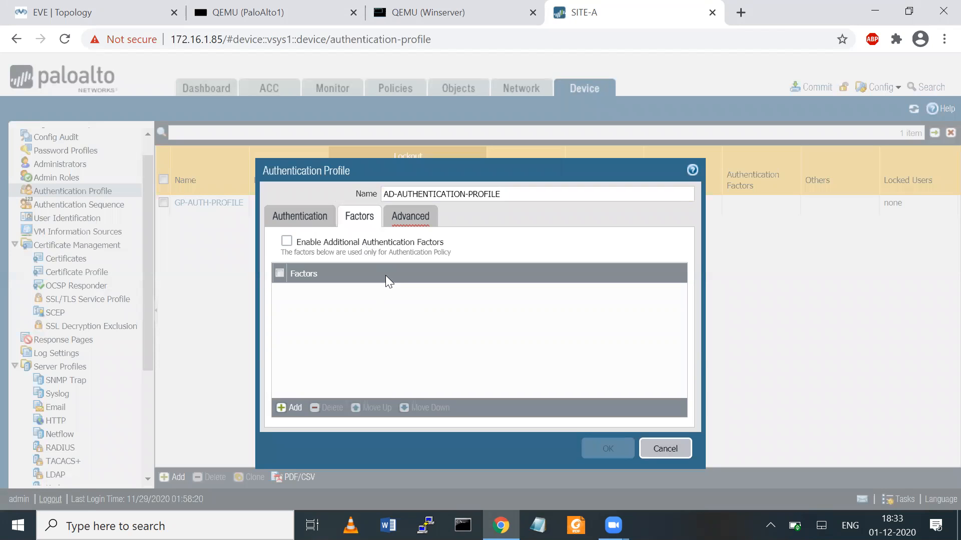
drag(346, 258, 361, 302)
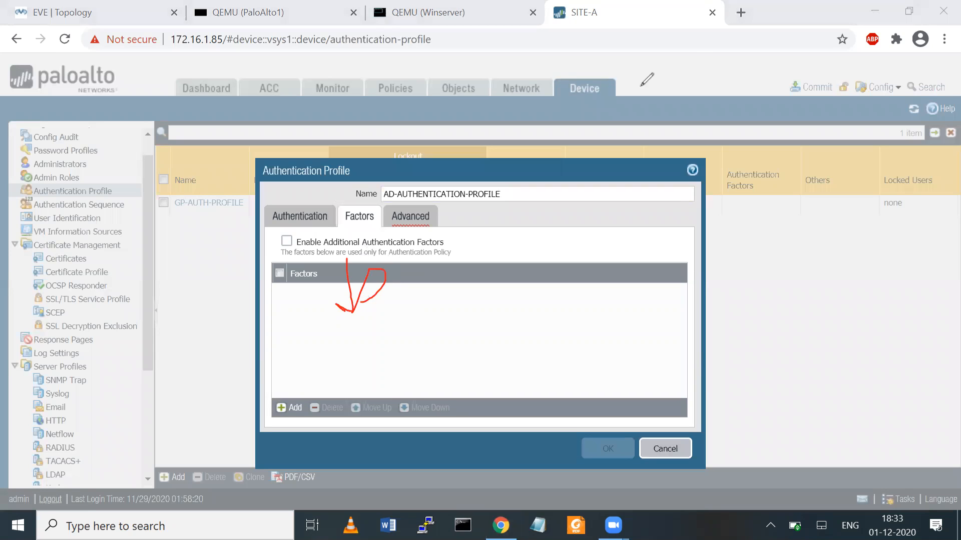
click(697, 65)
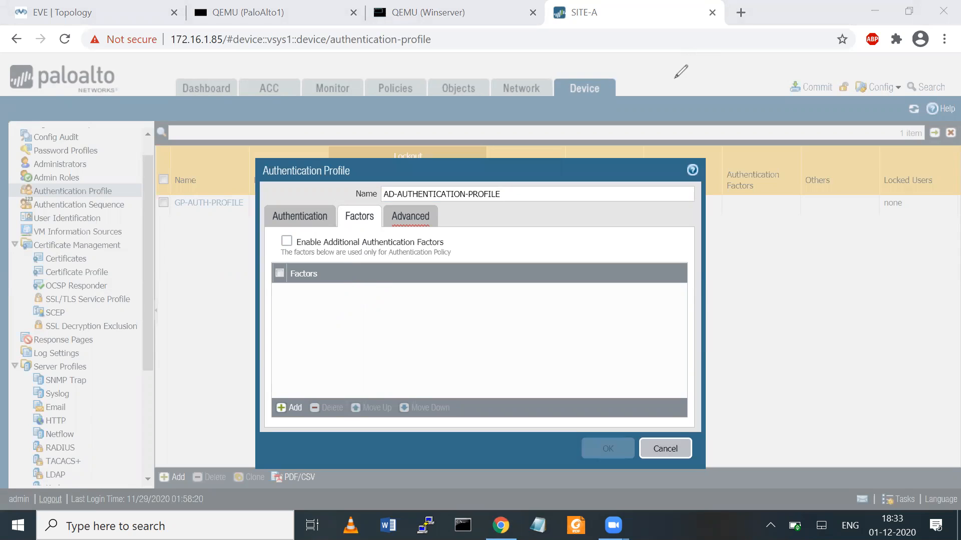
click(421, 227)
click(293, 381)
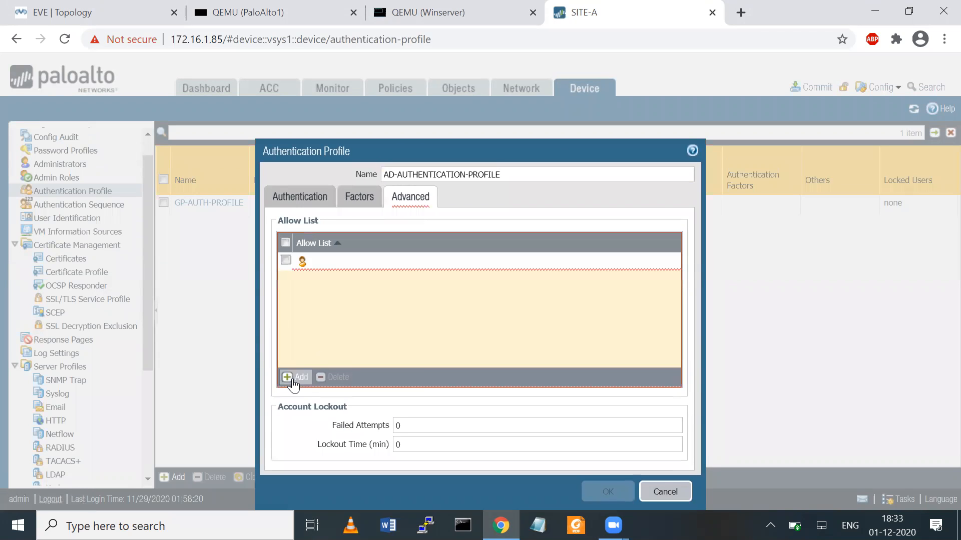
click(311, 275)
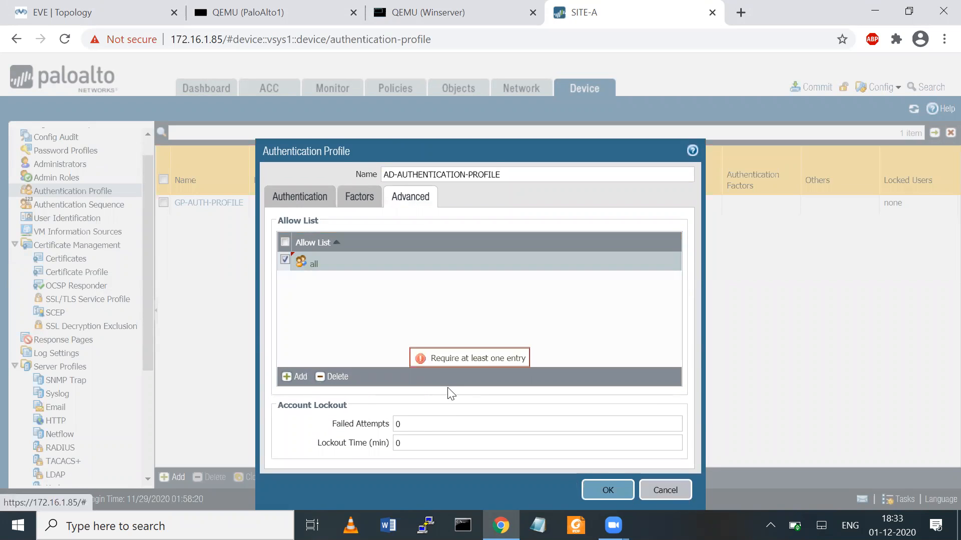
- Set lockout to 3 failed attempts with a lockout time, and save the profile
click(413, 427)
key(BackSpace)
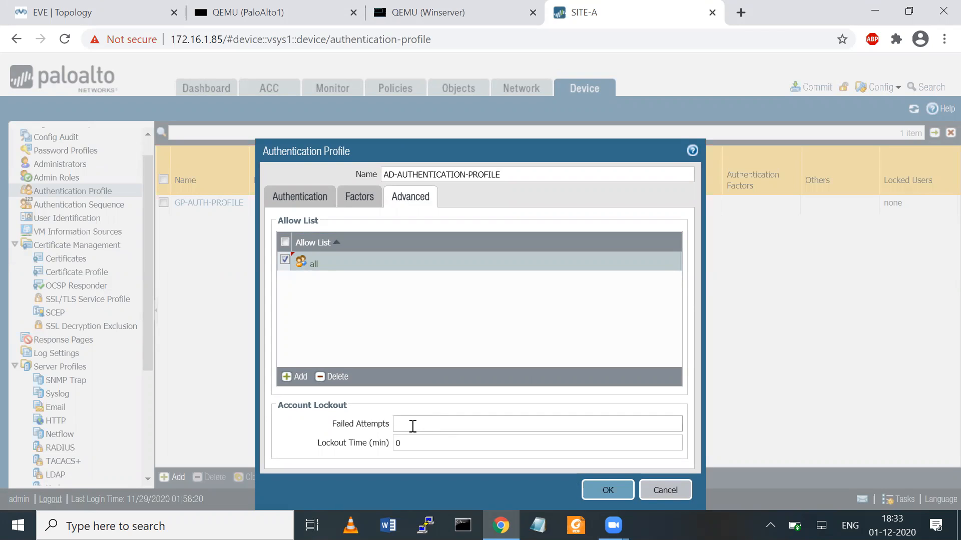
text(3)
key(Tab)
text(1)
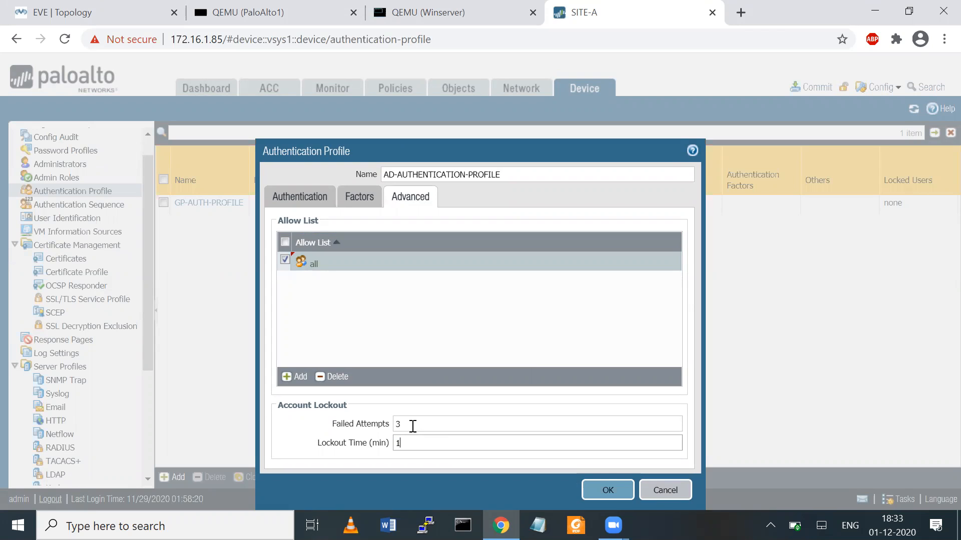
text(0)
click(603, 489)
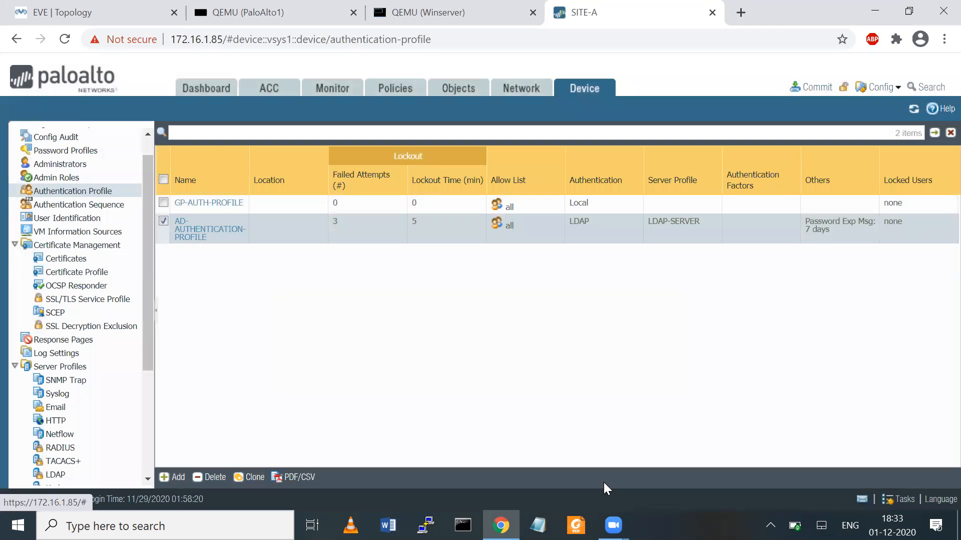
drag(150, 197, 150, 194)
scroll(150, 195, up, 2)
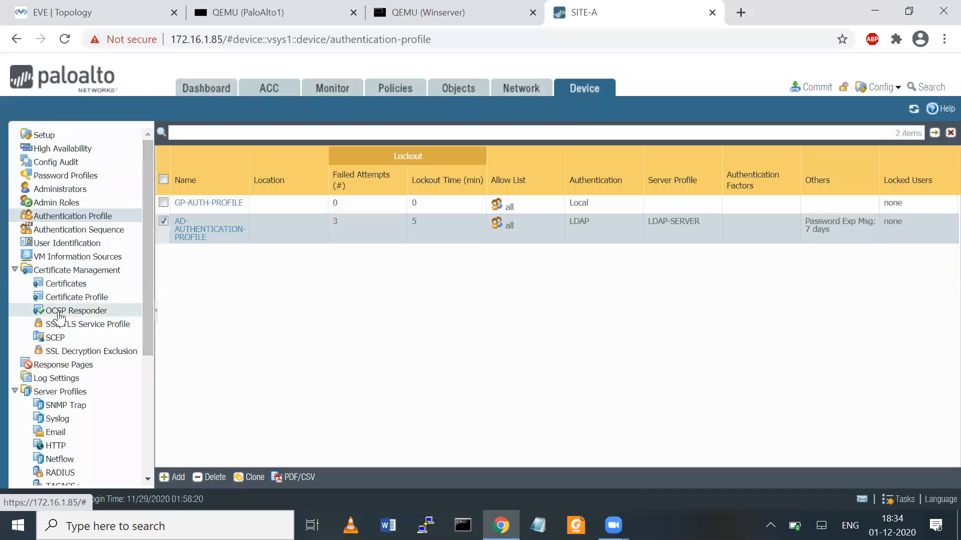
- Add enabled Active Directory server monitor MON-1 at 10.50.50.10 under User Mapping
click(61, 244)
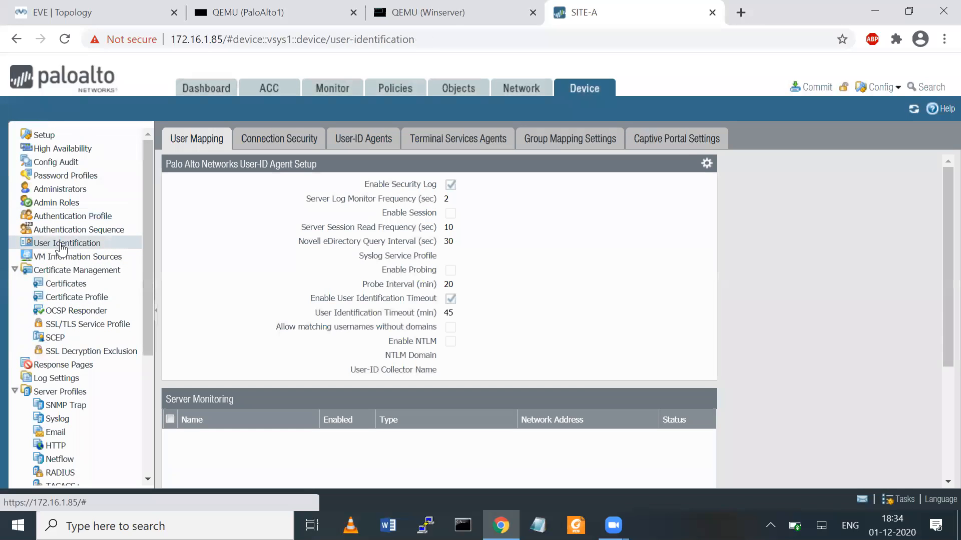
drag(937, 206, 936, 279)
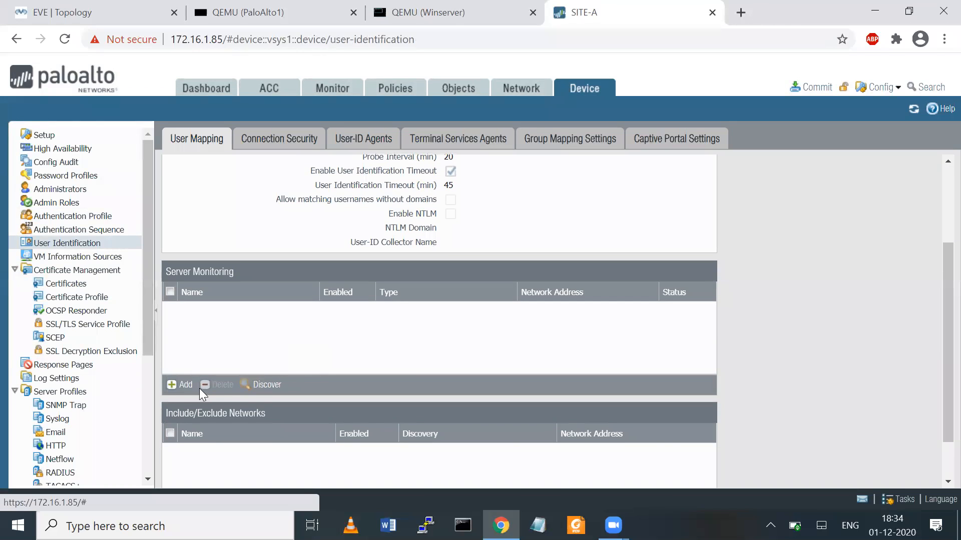
click(181, 384)
text(MON)
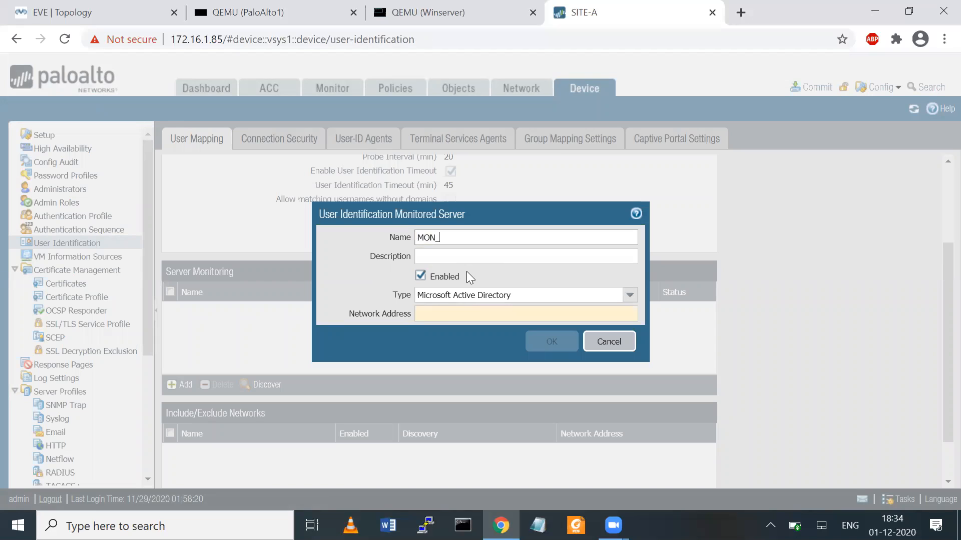
text(-1)
click(460, 320)
text(1)
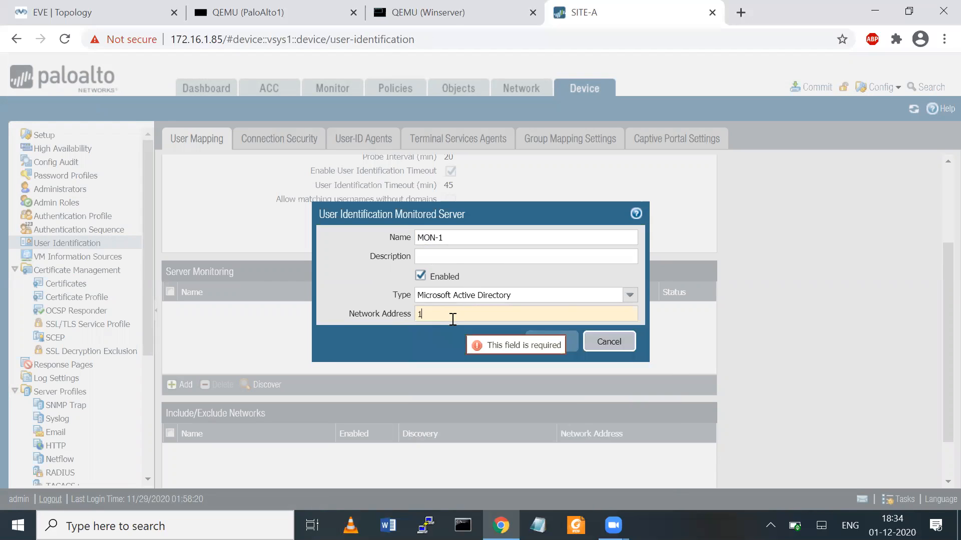
text(0.50.50.1)
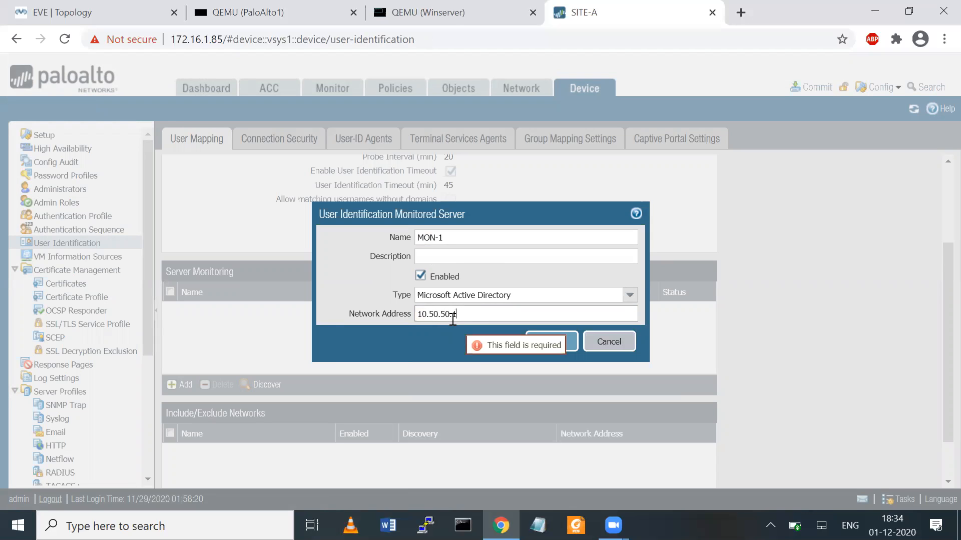
text(0)
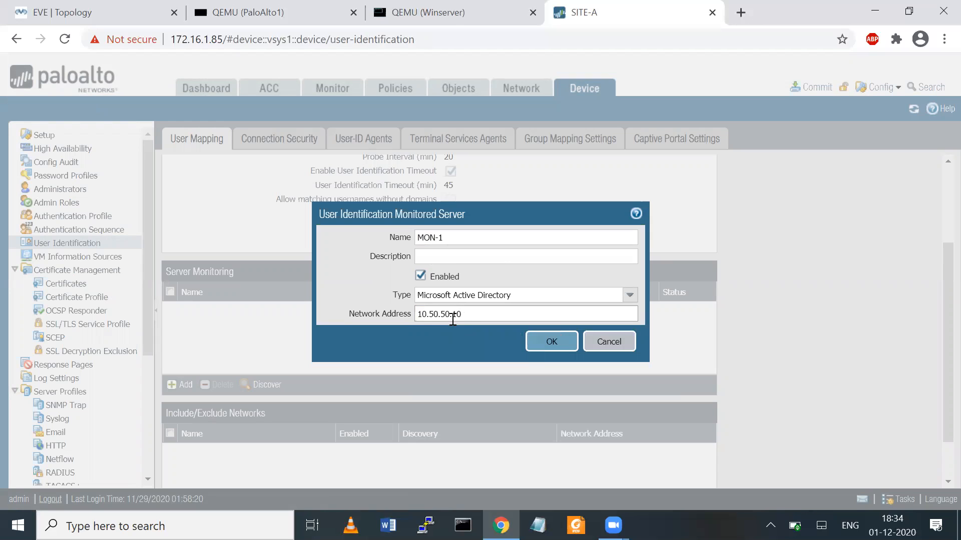
click(545, 343)
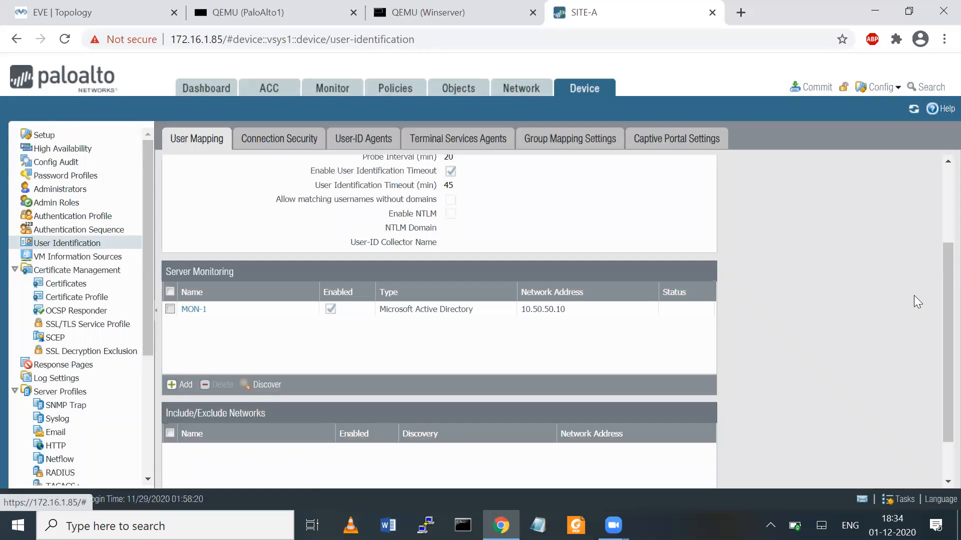
drag(936, 292, 937, 200)
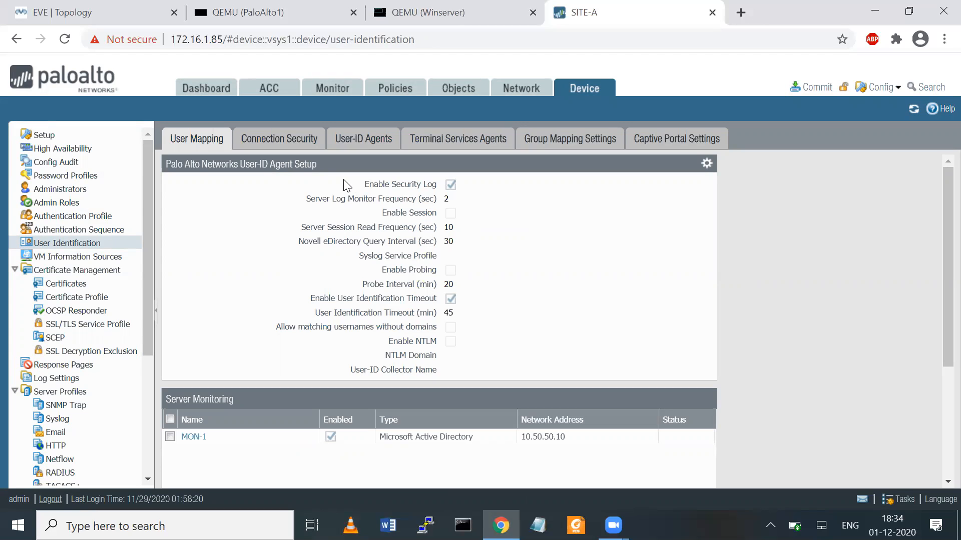
- Open the User-ID Agent Setup on its WMI Authentication tab, briefly annotating it
click(705, 170)
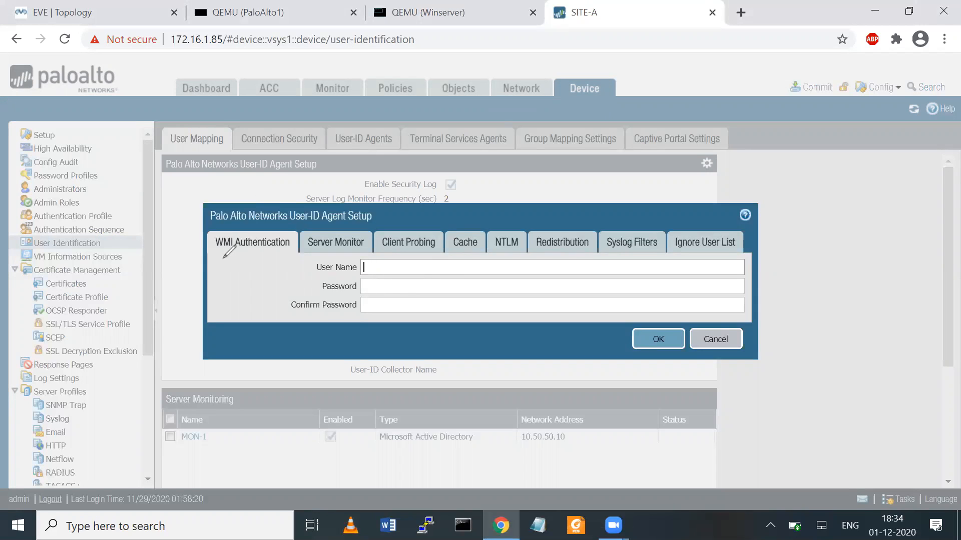
mouse_move(224, 257)
mouse_down()
mouse_move(228, 303)
mouse_move(237, 293)
mouse_up()
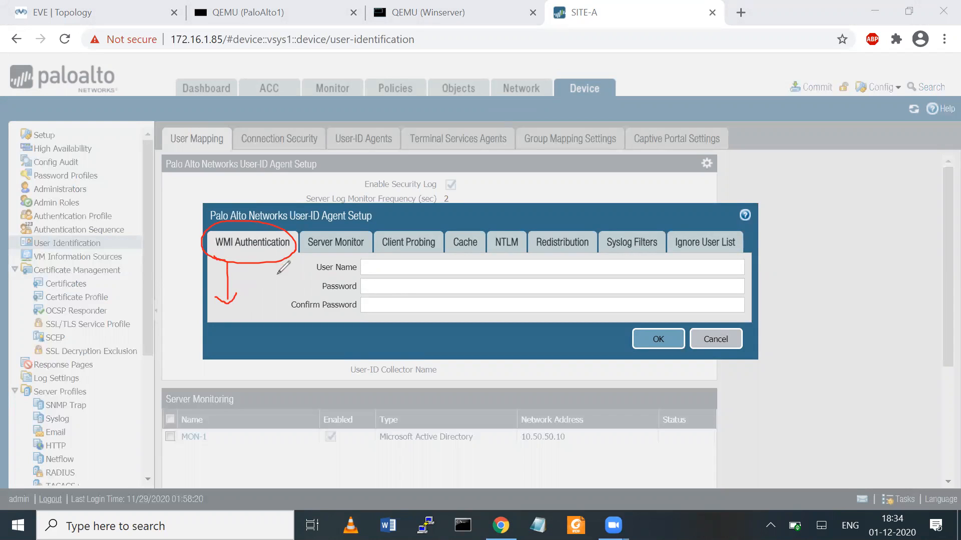
mouse_move(176, 194)
mouse_down()
mouse_move(225, 180)
mouse_move(244, 208)
mouse_move(253, 202)
mouse_up()
drag(253, 286, 256, 301)
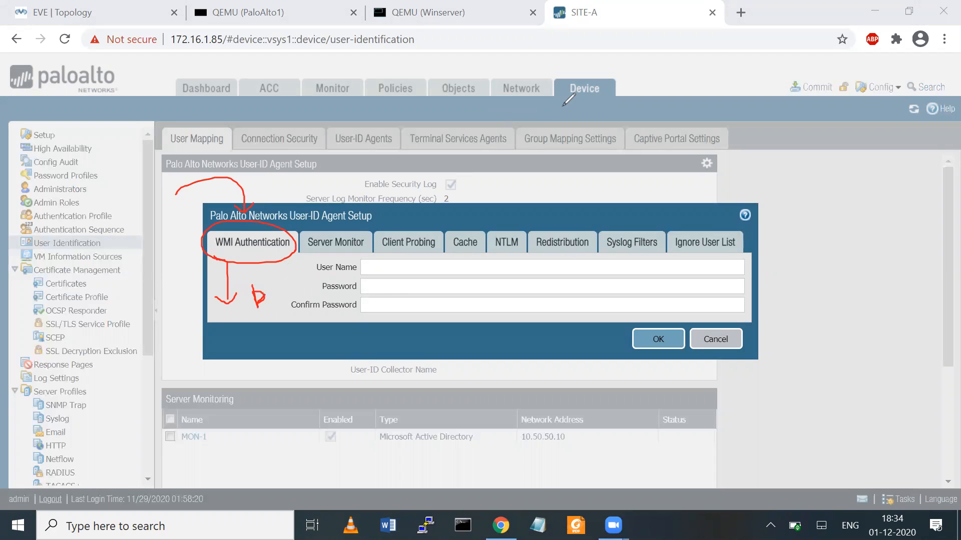
click(716, 56)
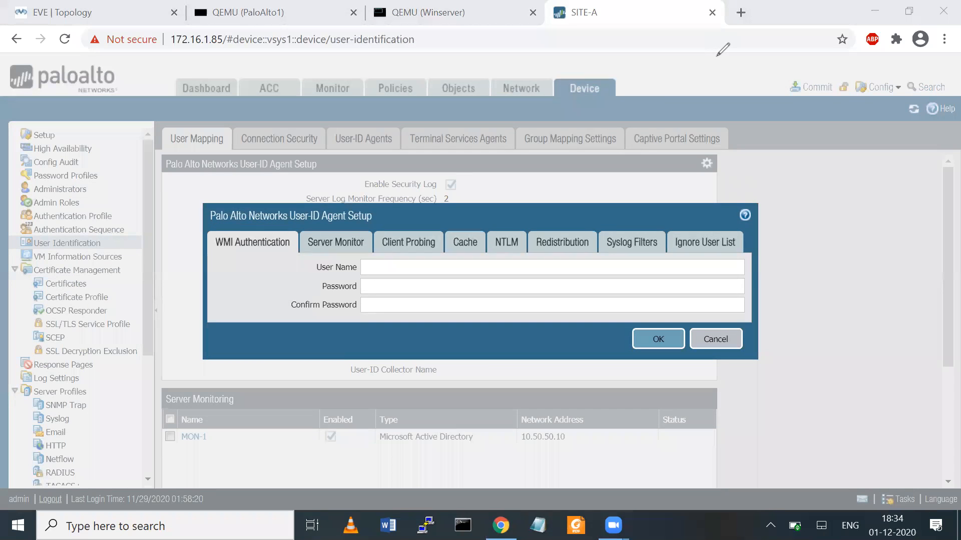
- Enter 7network\administrator as the WMI user with its password and confirmation
click(407, 263)
text(administratr)
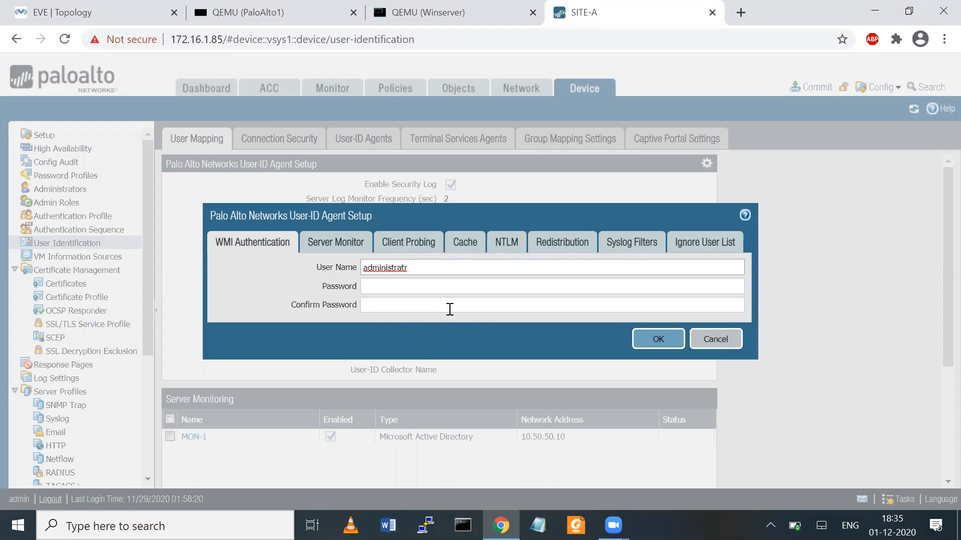
key(BackSpace)
text(or)
text(\)
key(BackSpace)
key(BackSpace)
key(BackSpace)
key(BackSpace)
key(BackSpace)
key(BackSpace)
key(BackSpace)
key(BackSpace)
key(BackSpace)
key(BackSpace)
key(BackSpace)
key(BackSpace)
key(BackSpace)
text(7network\administrator)
key(Tab)
text(•••••••••)
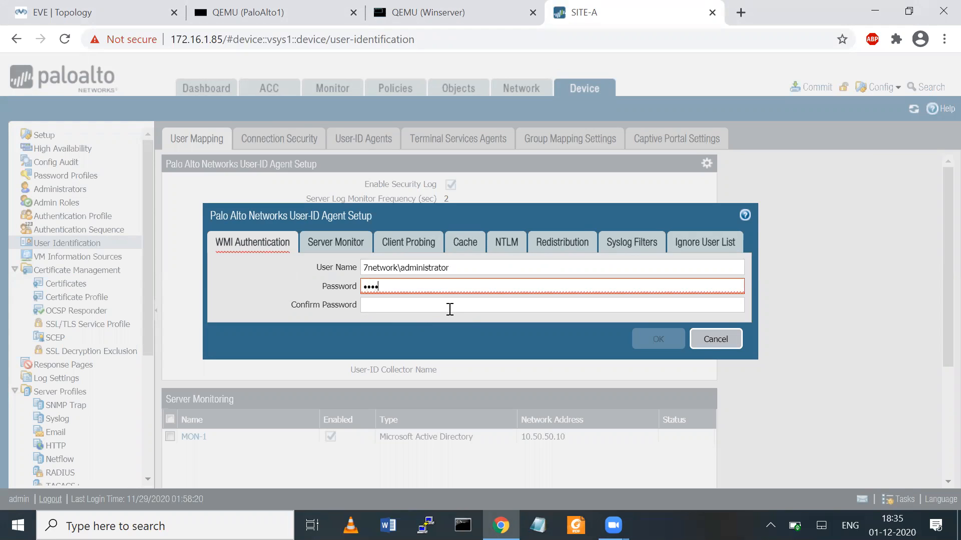
text(•••)
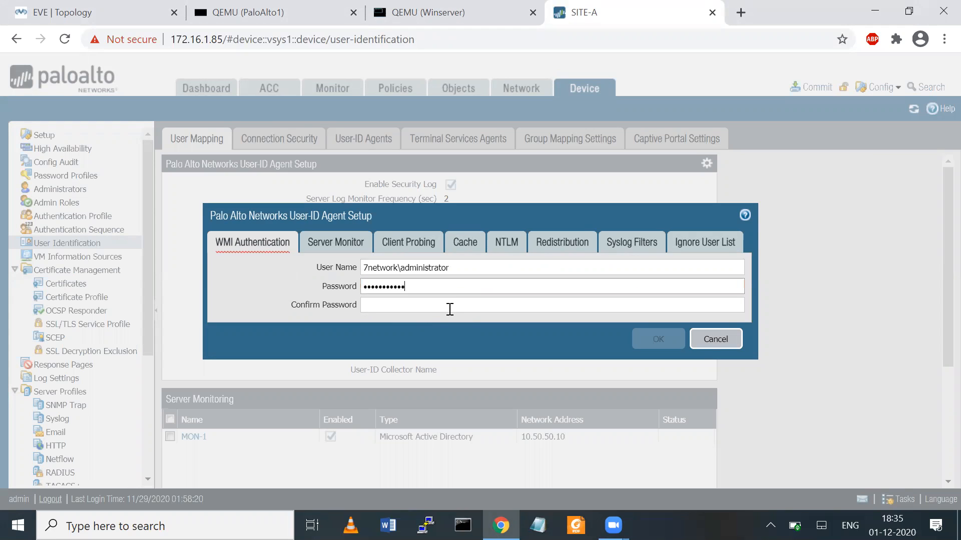
key(Tab)
text(••••••••)
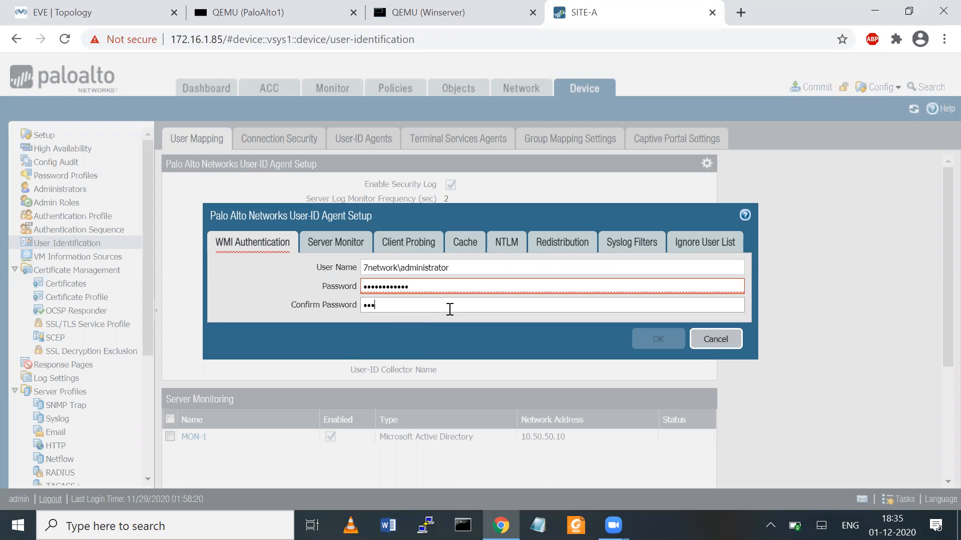
text(123)
click(343, 242)
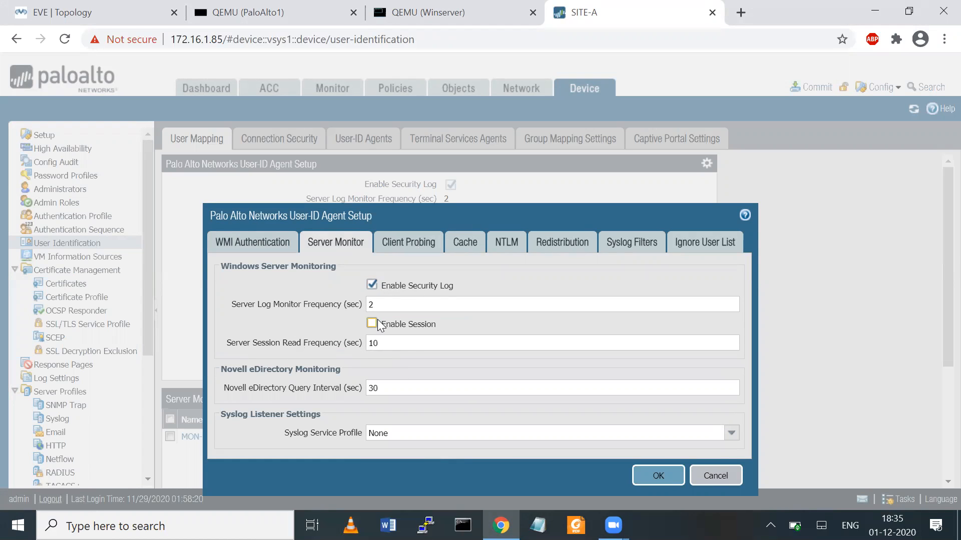
- Enable client probing and allow matching usernames without domains in the cache settings
click(407, 242)
click(367, 267)
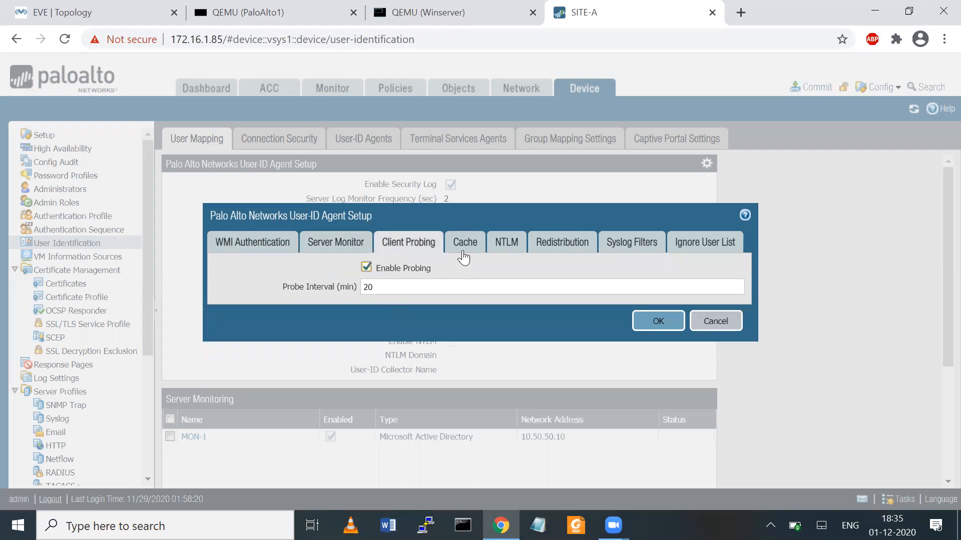
click(462, 244)
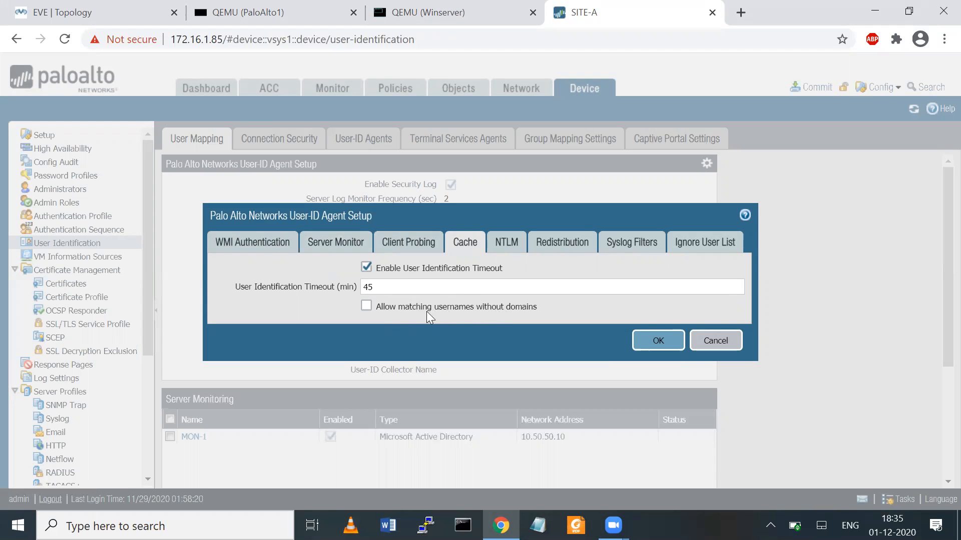
click(366, 306)
- Review the NTLM, redistribution, syslog filter and ignore user tabs, then save the agent setup
click(501, 246)
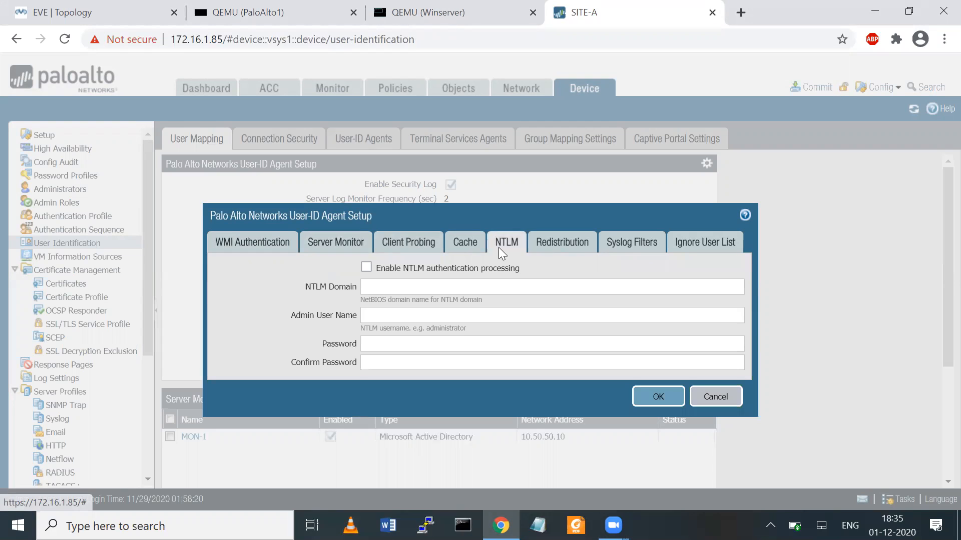
click(542, 249)
click(618, 243)
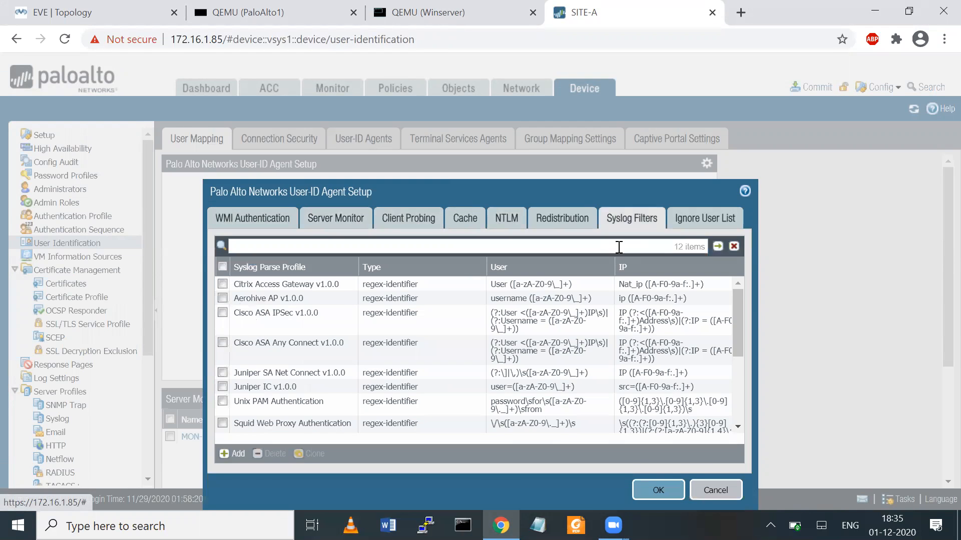
click(693, 221)
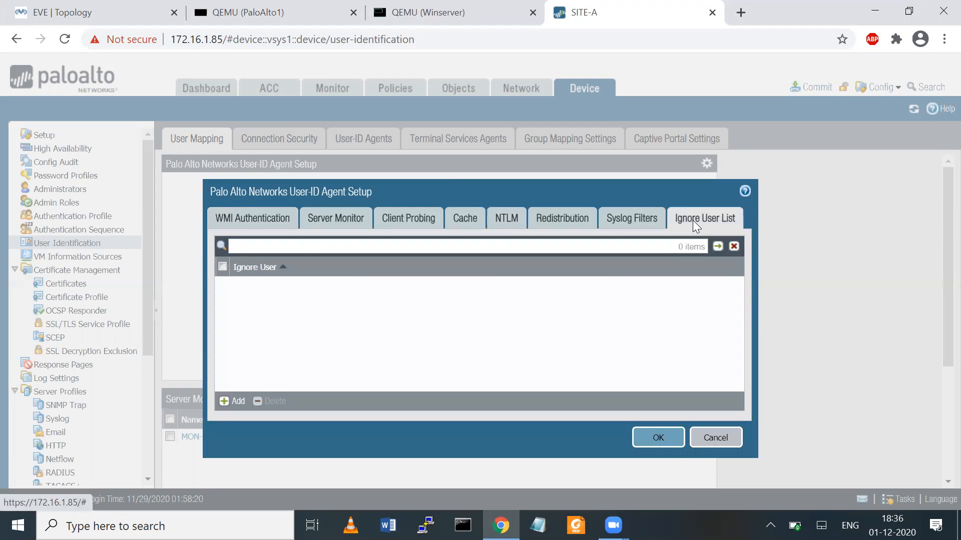
click(655, 442)
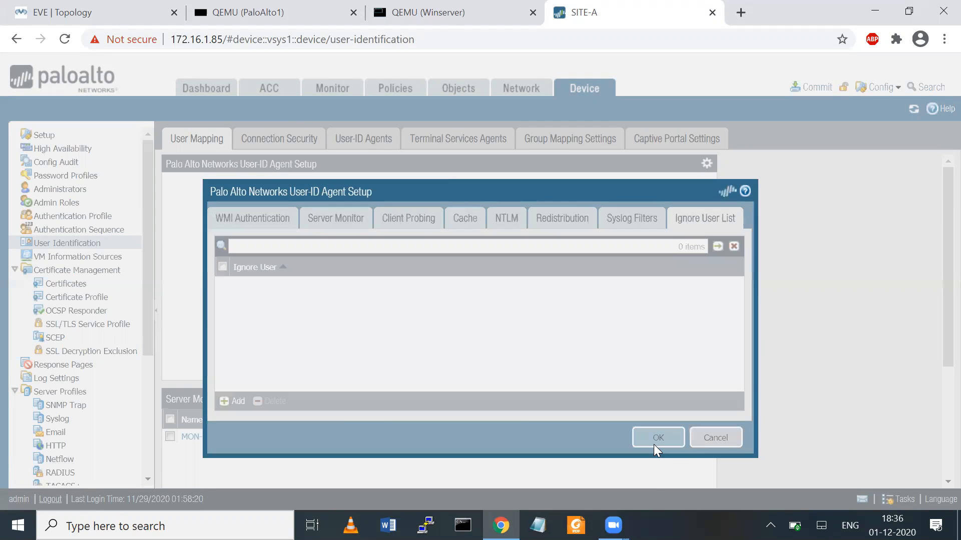
click(282, 142)
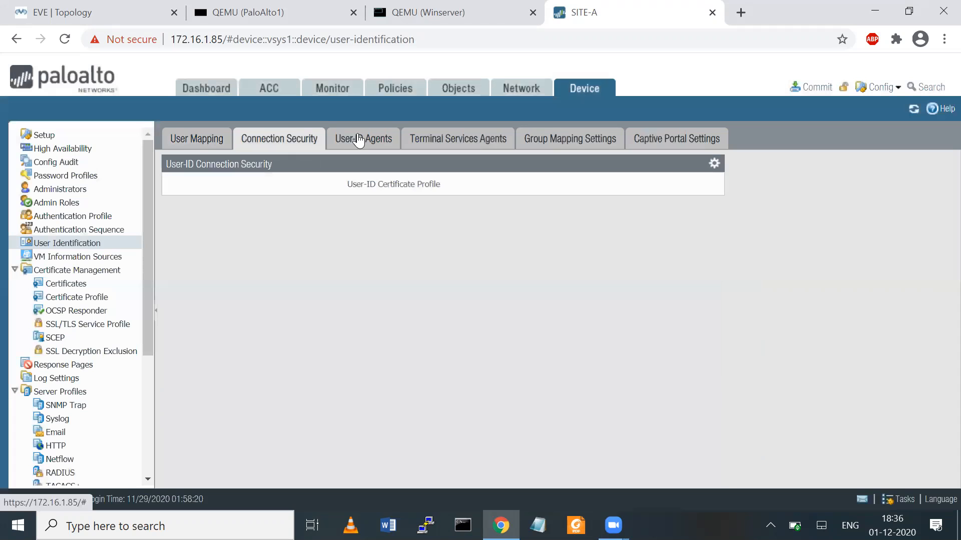
- Open the User-ID Agents list and cancel the new-agent dialog, leaving zero agents
click(358, 138)
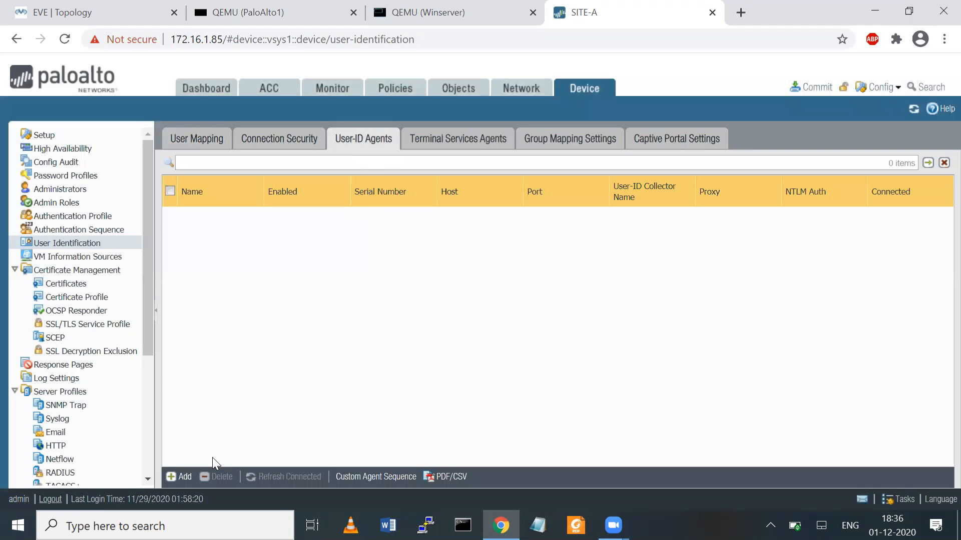
click(182, 479)
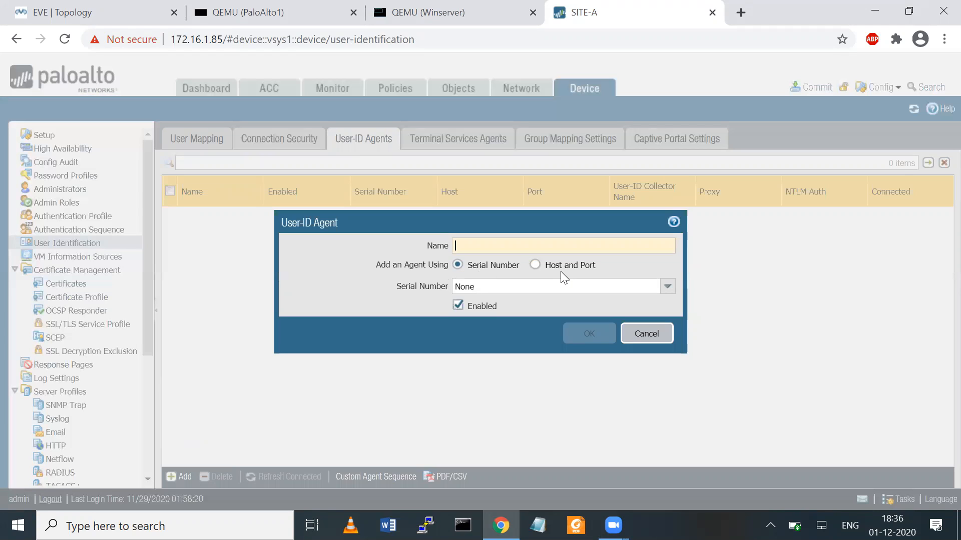
click(647, 334)
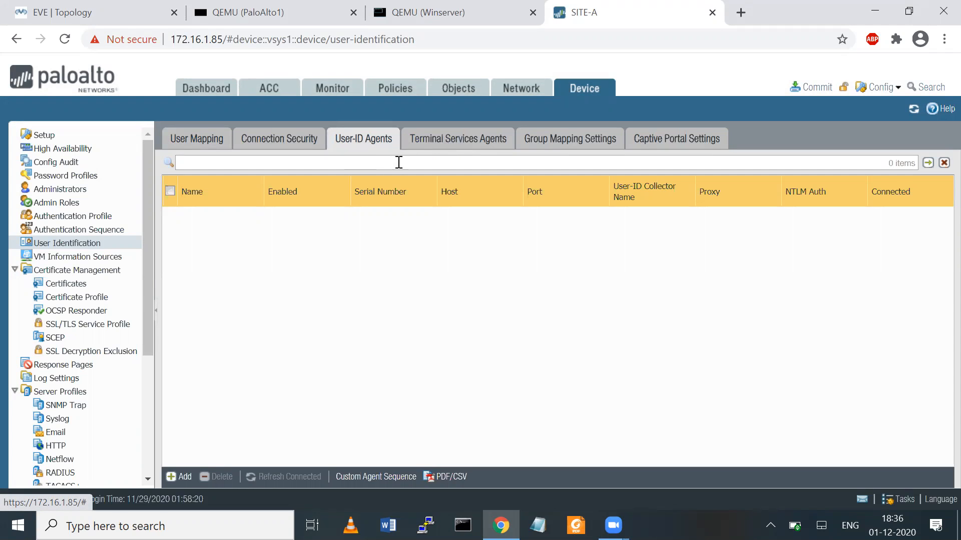
- Add group mapping MAP-GROUP1 with LDAP-SERVER, user domain 7network.com and a 60-second interval
click(559, 143)
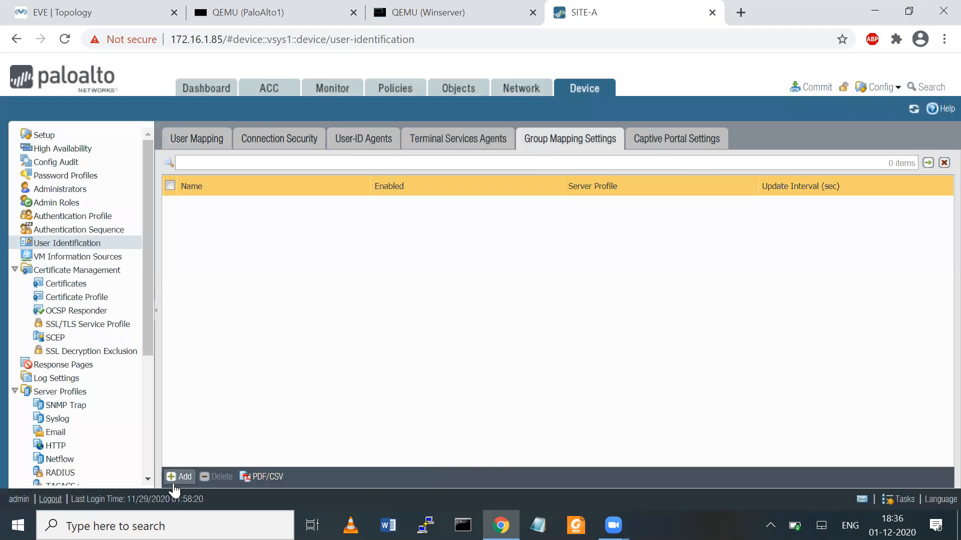
click(180, 478)
text(MAP)
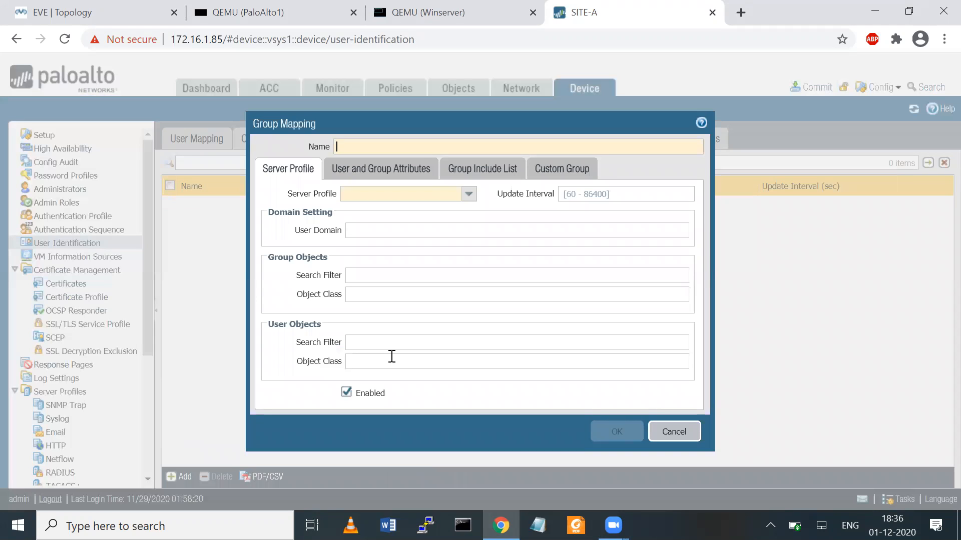
text(-GROUP1)
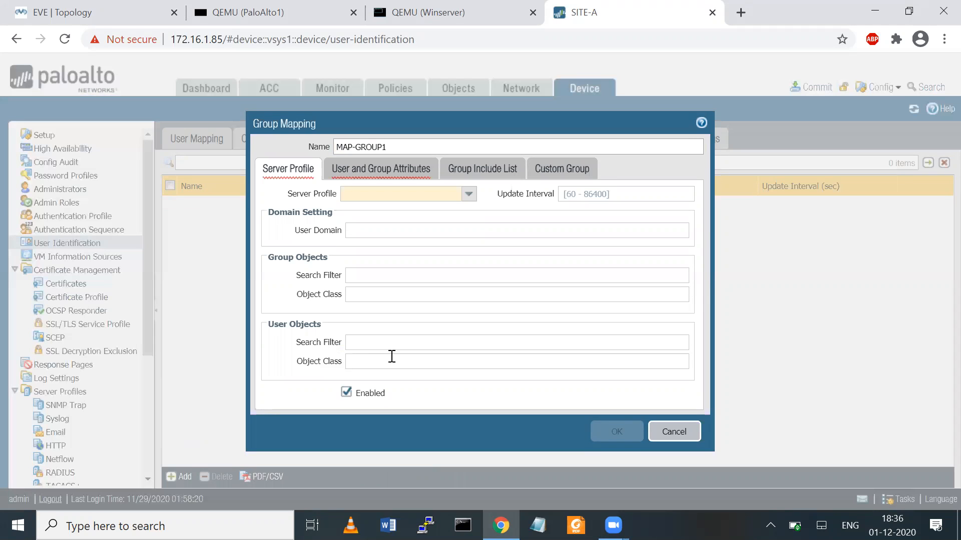
click(468, 194)
click(385, 211)
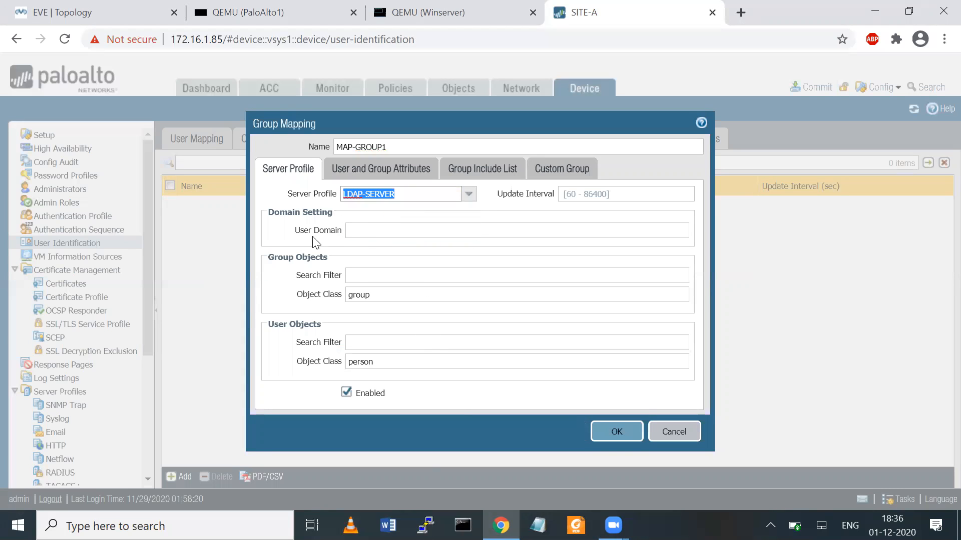
click(360, 233)
text(7network)
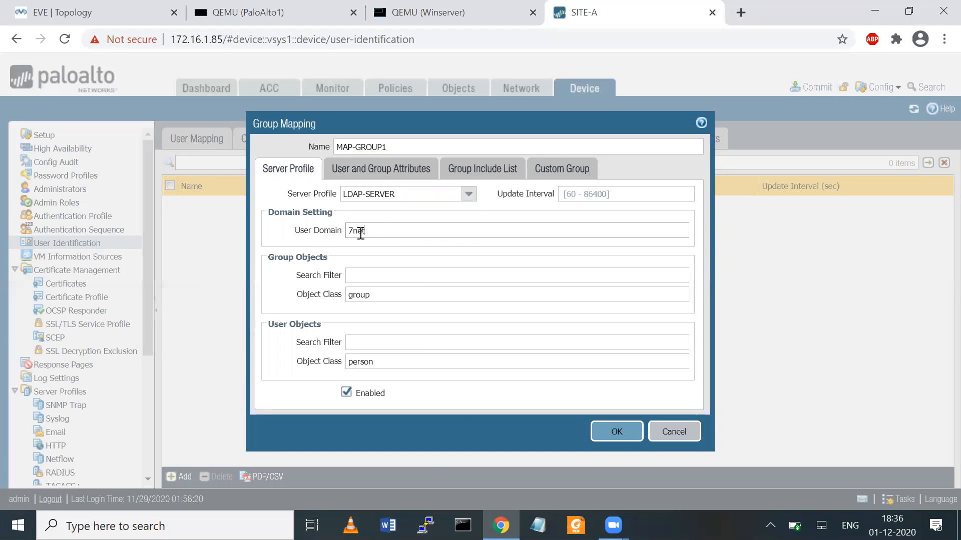
text(.com)
click(579, 192)
text(60)
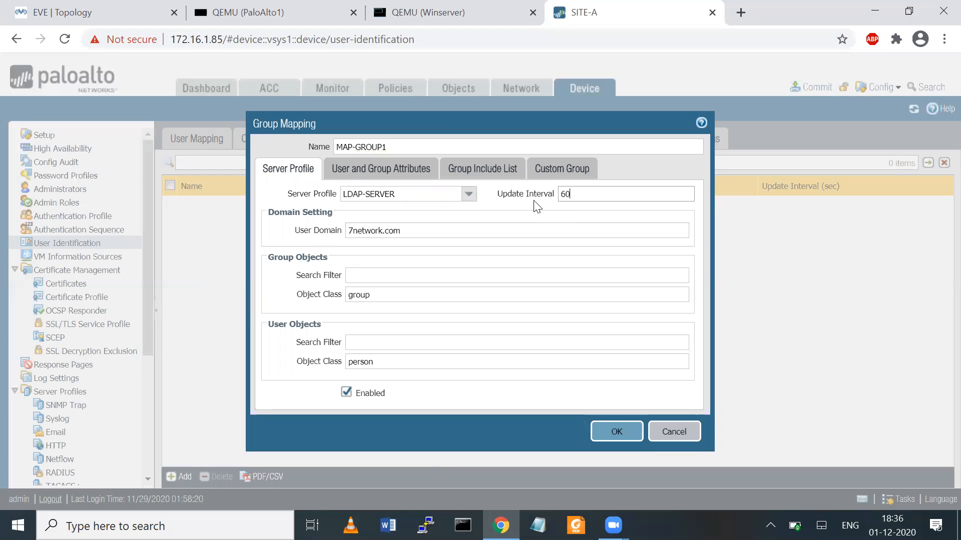
click(399, 167)
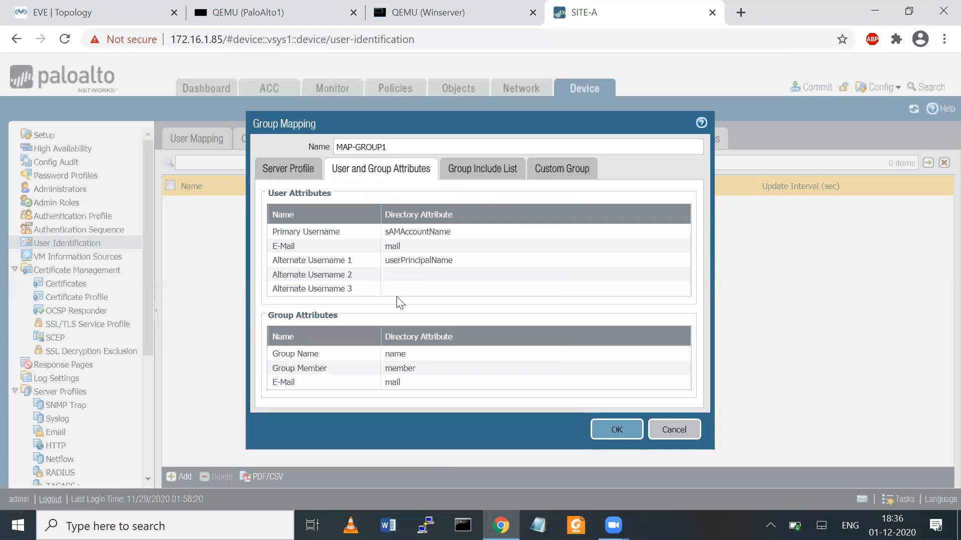
click(479, 176)
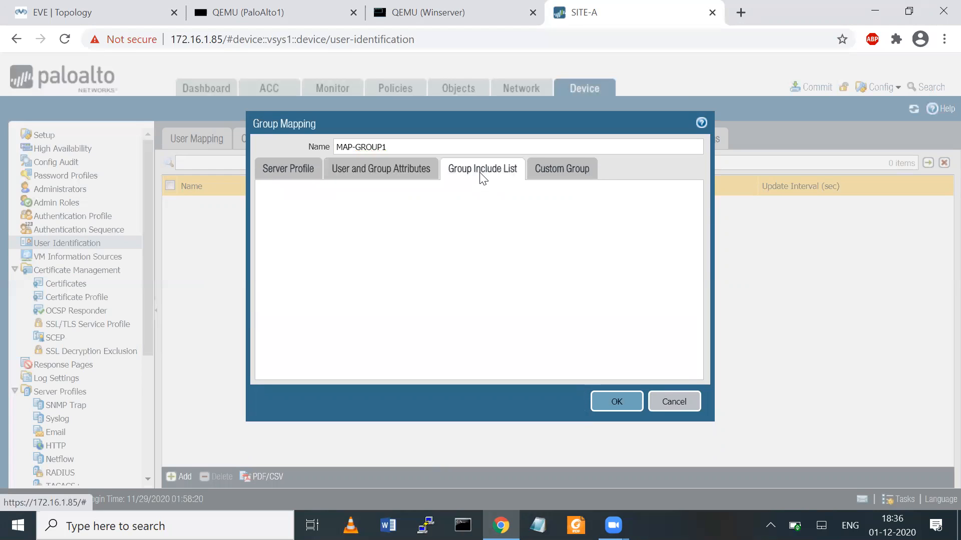
click(603, 398)
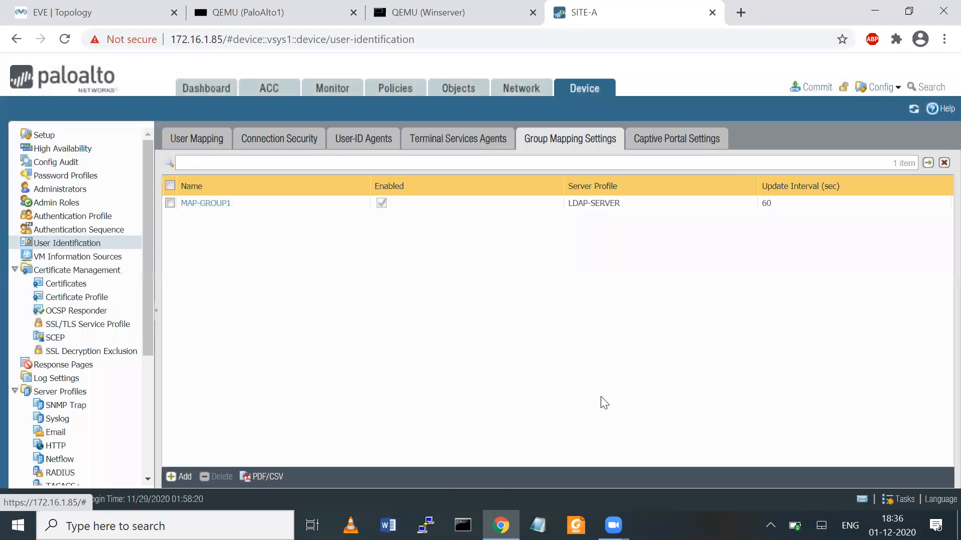
- Commit all pending configuration changes to the firewall
click(821, 89)
click(608, 452)
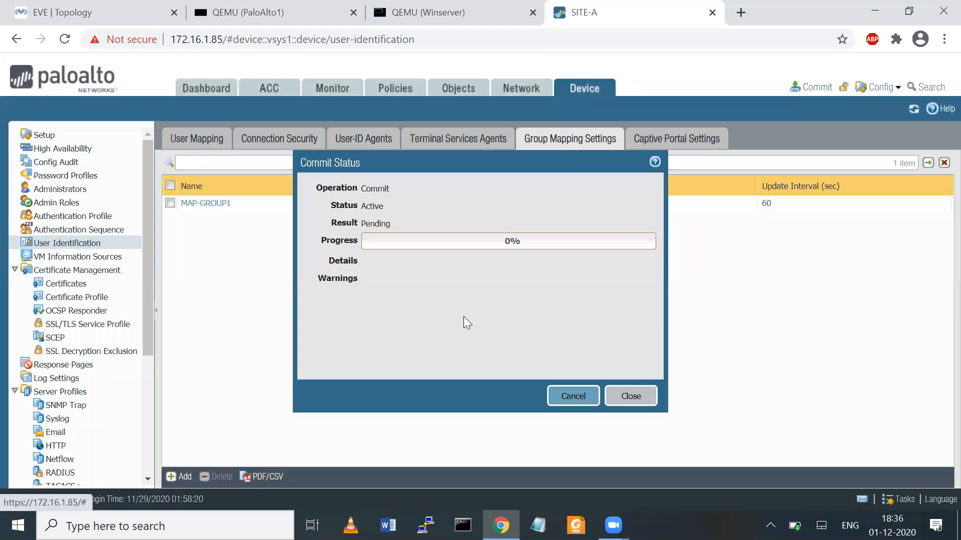
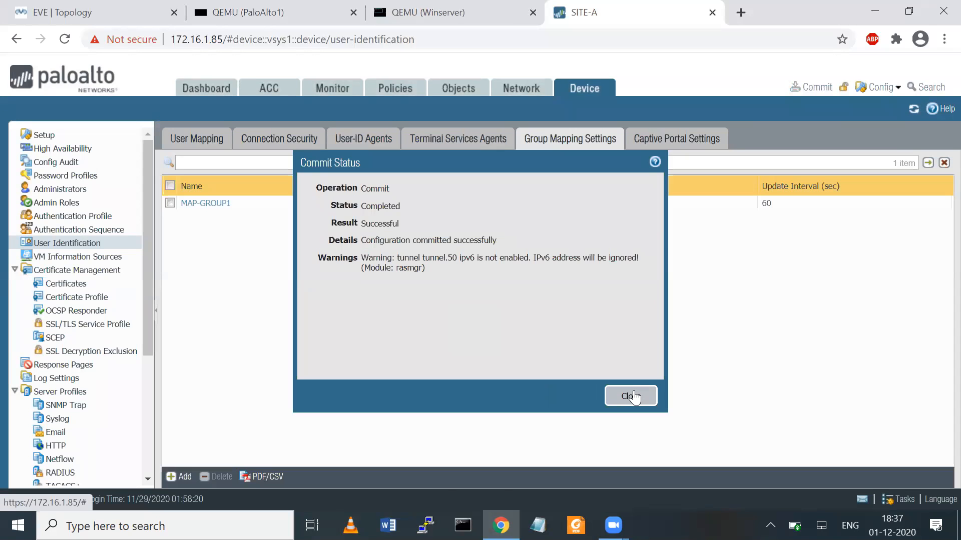
- Close the successful commit result and show the System logs with MAP-GROUP1's LDAP 10.50.50.10:389 connection events
click(632, 396)
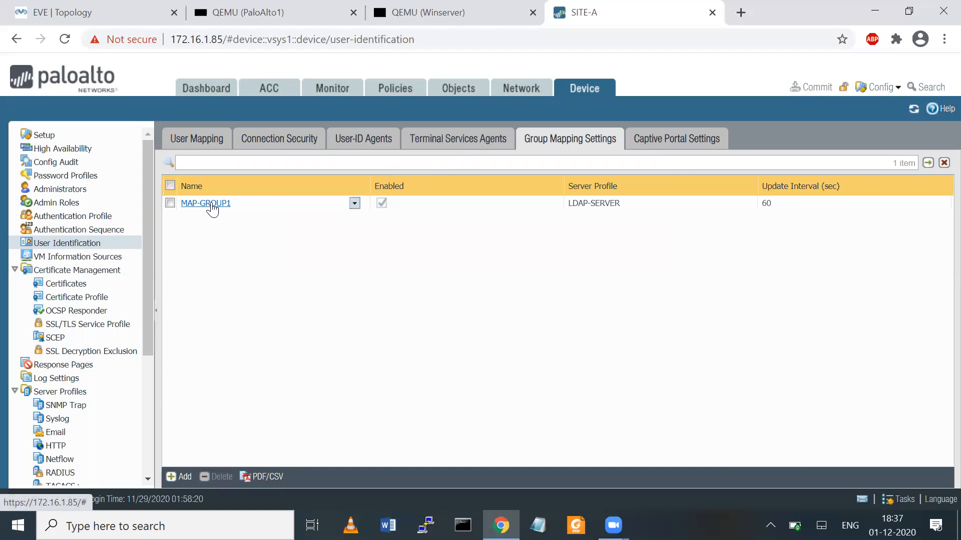
click(335, 90)
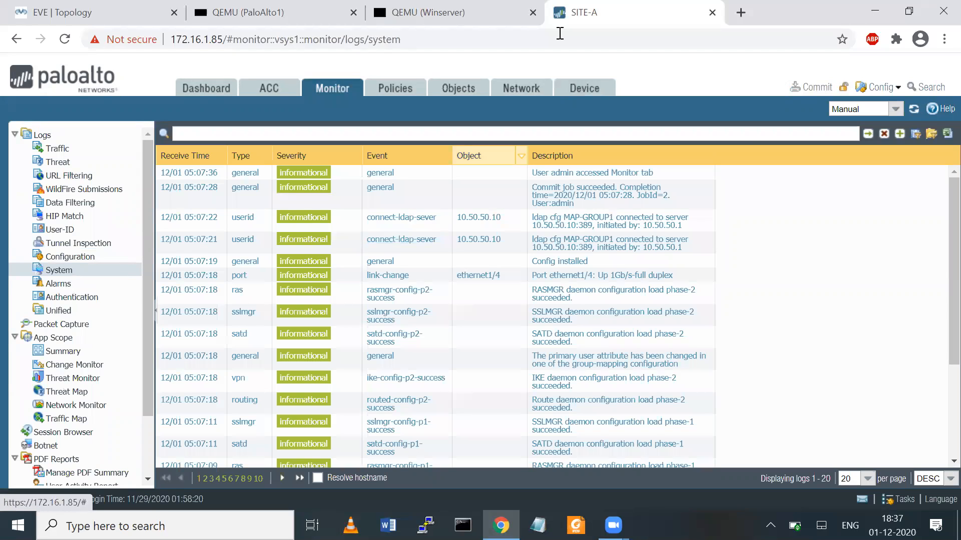
- Review the LDAP connection entries in the System log, then show the Network tab's Ethernet interfaces list
click(560, 34)
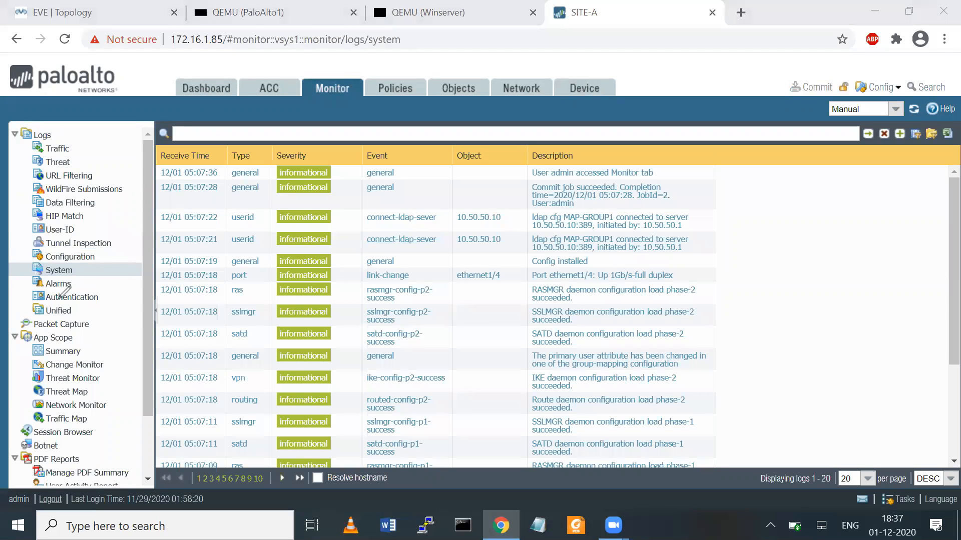
drag(60, 295, 72, 248)
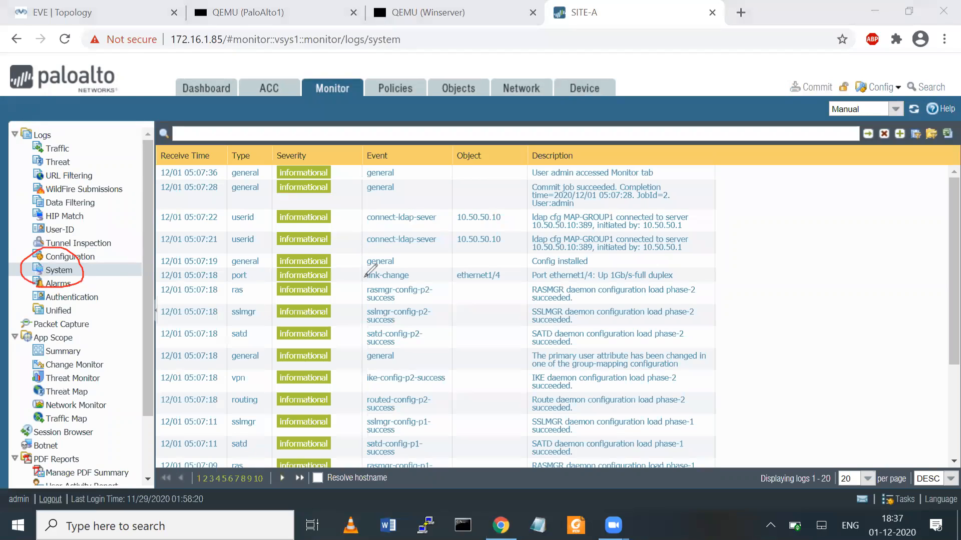
drag(358, 255, 425, 254)
drag(606, 257, 680, 256)
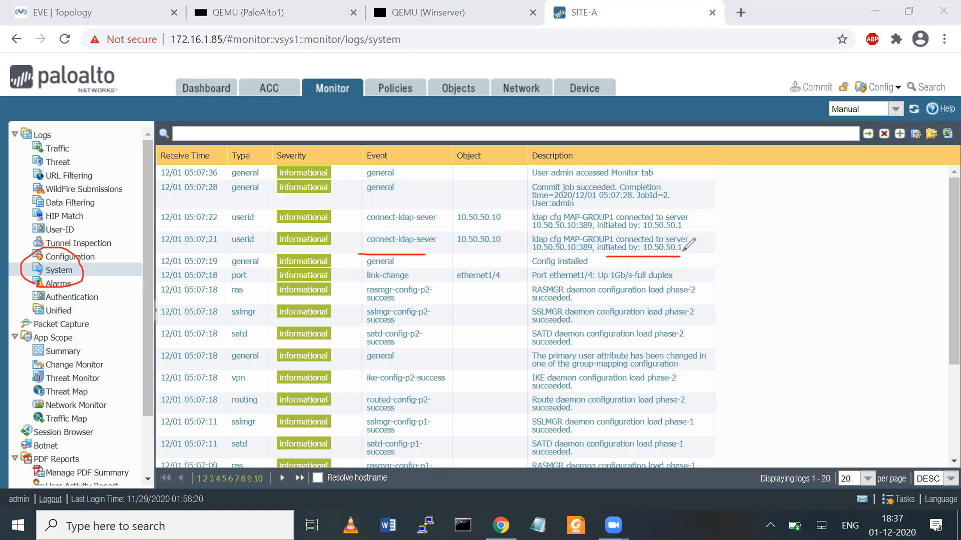
drag(579, 256, 591, 255)
drag(538, 254, 579, 255)
click(619, 209)
drag(706, 202, 708, 215)
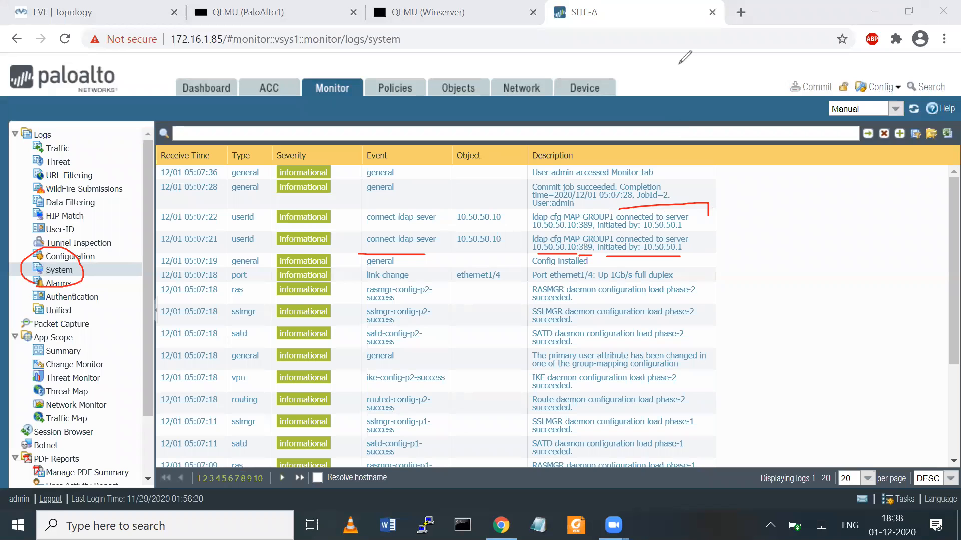
key(Escape)
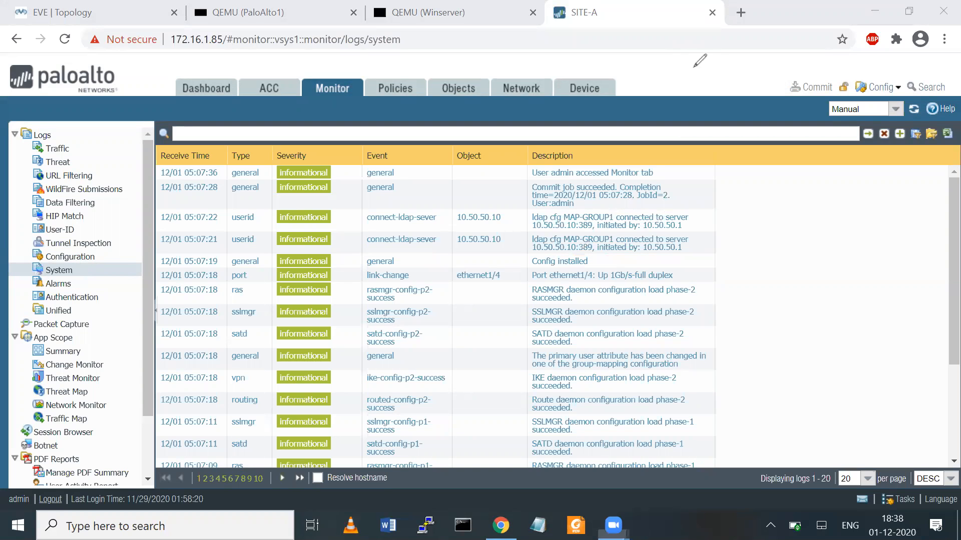
click(520, 96)
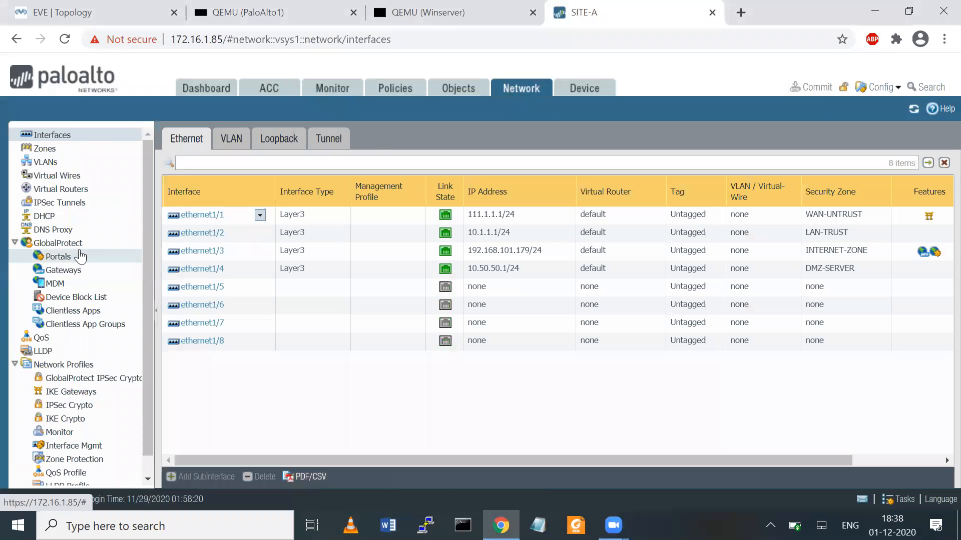
- Open MAP-GROUP1's Group Include List and browse the dc=7network,dc=com directory tree
click(580, 90)
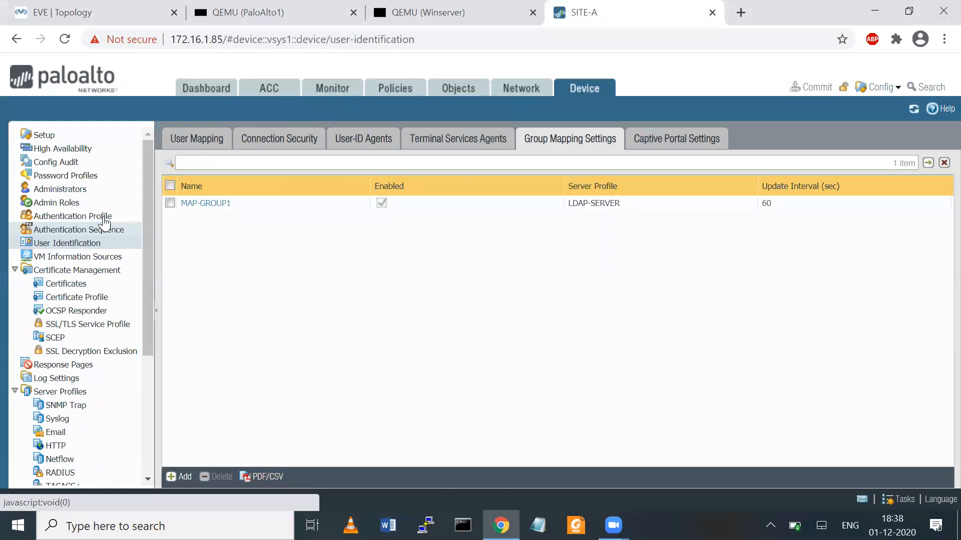
click(214, 204)
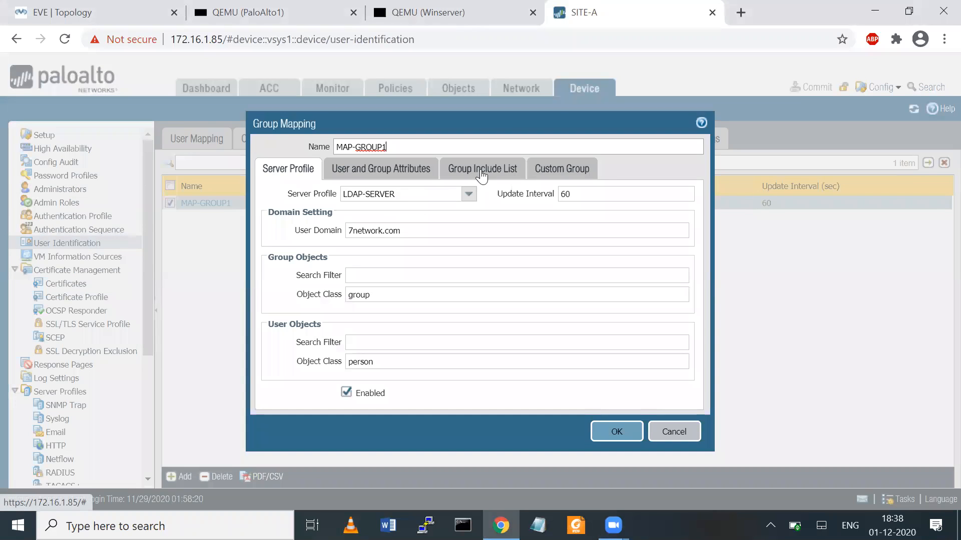
click(481, 170)
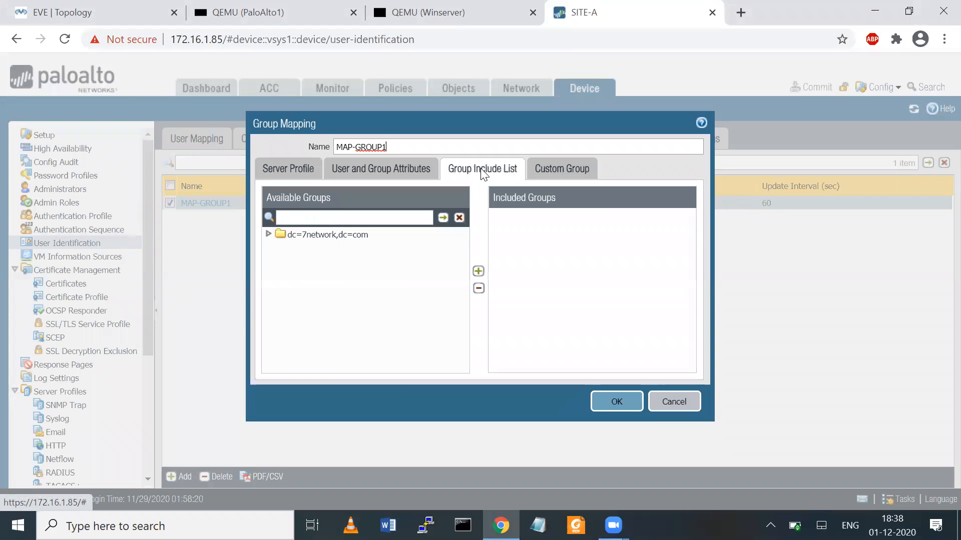
click(268, 234)
click(332, 329)
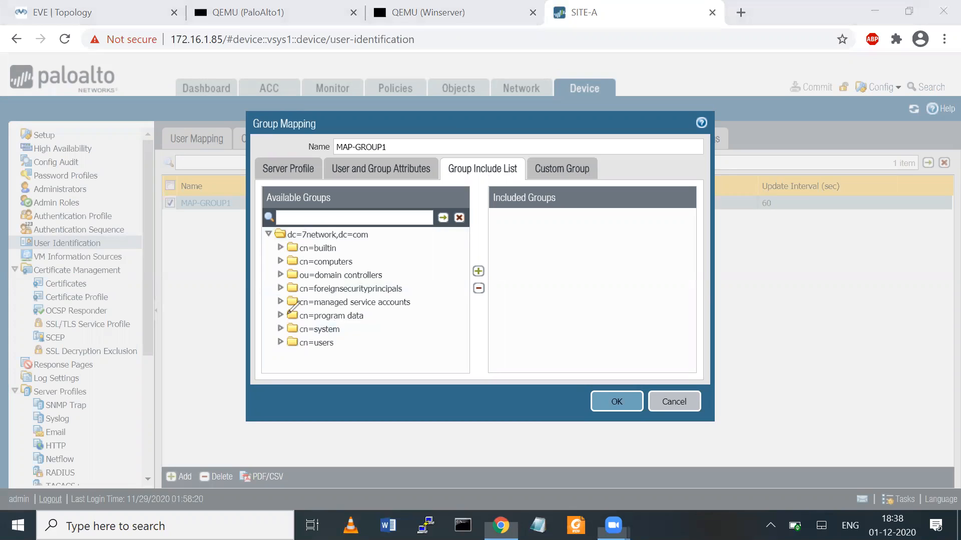
drag(300, 341, 357, 328)
mouse_move(332, 283)
mouse_down()
mouse_move(382, 283)
mouse_move(375, 266)
mouse_up()
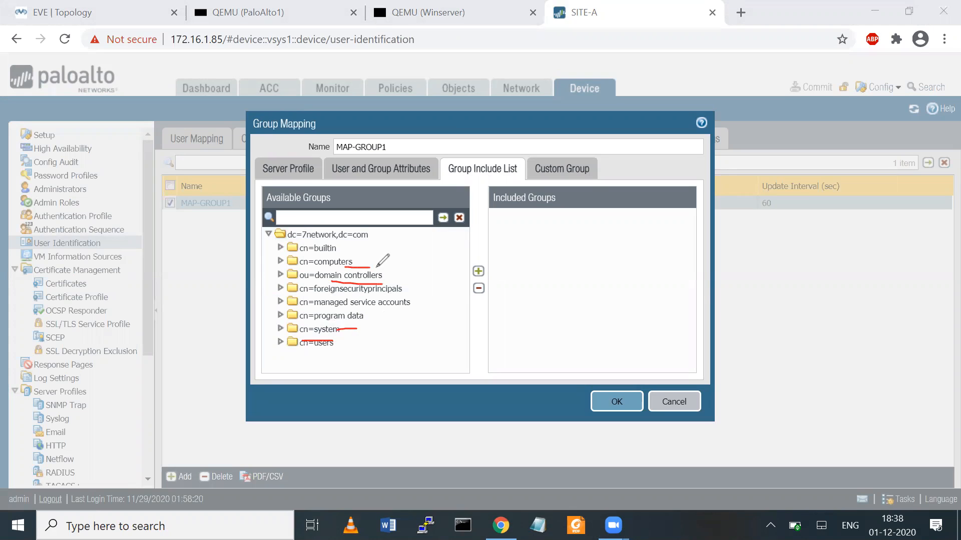
click(627, 90)
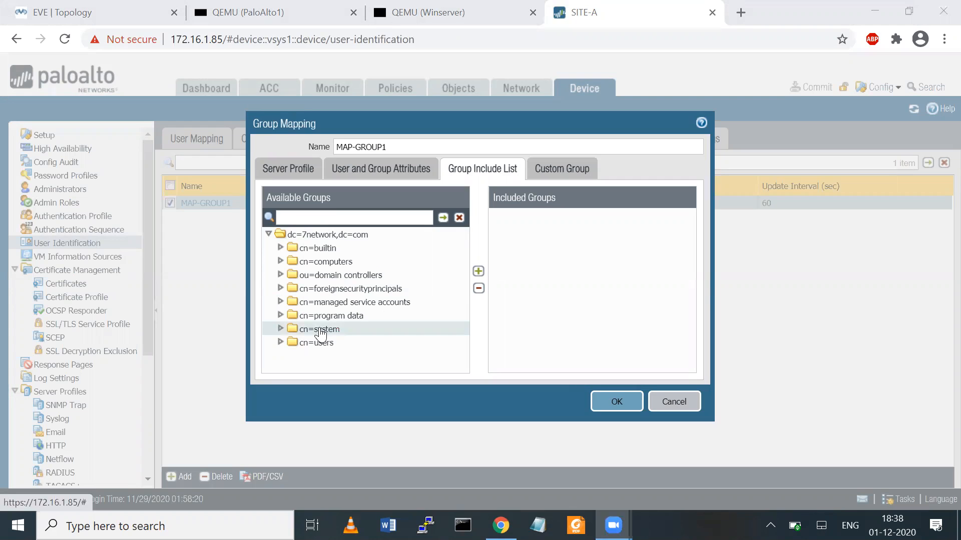
- Include the cn=domain users and cn=domain computers groups in MAP-GROUP1, then view the Security policies
click(281, 343)
drag(468, 249, 466, 305)
click(357, 302)
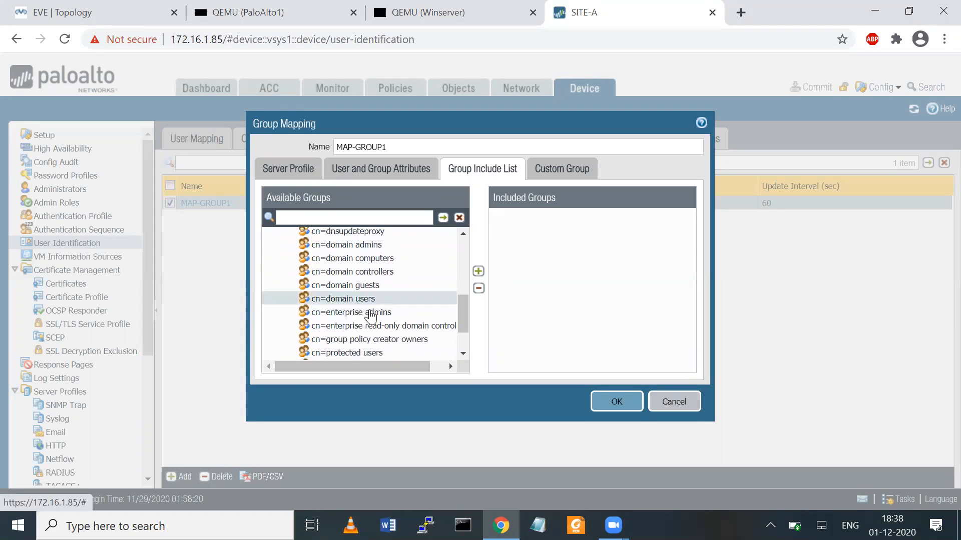
click(369, 246)
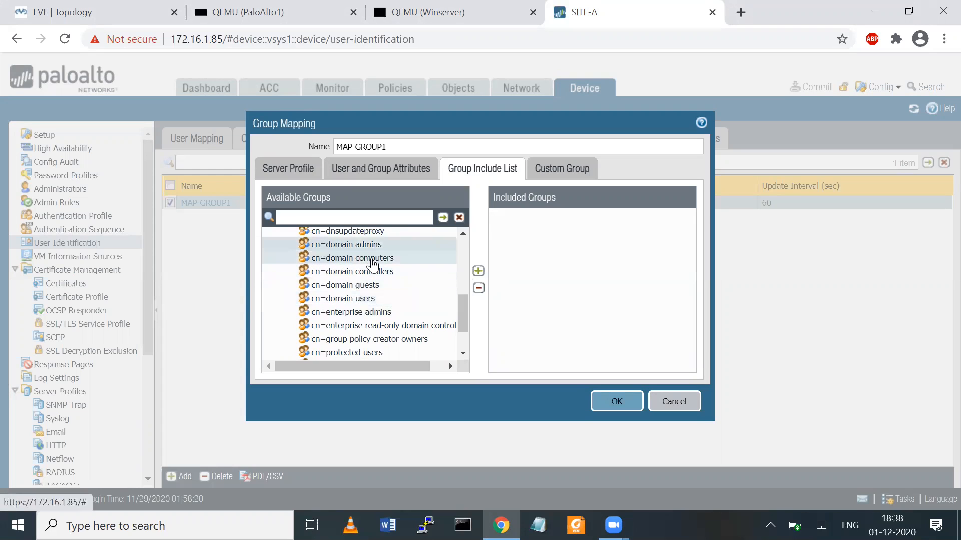
click(374, 299)
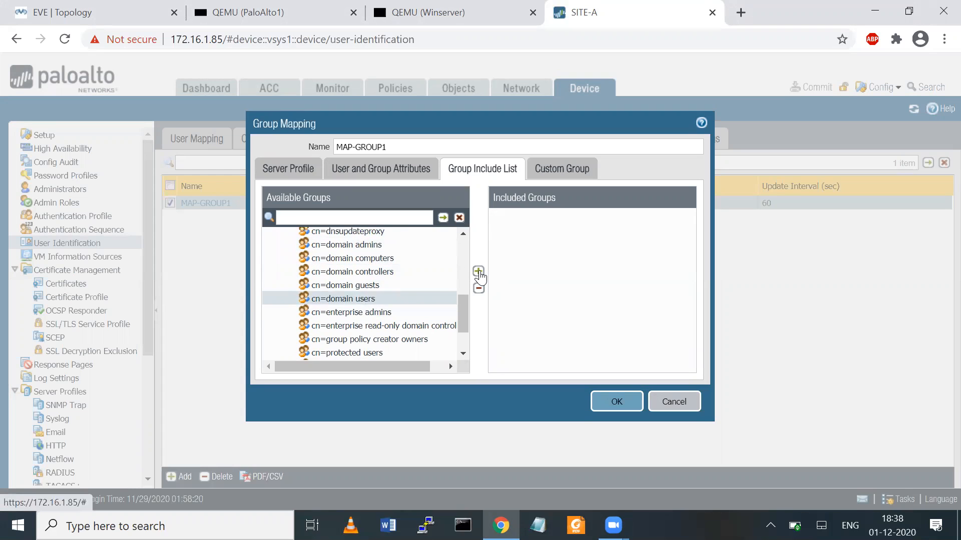
click(478, 272)
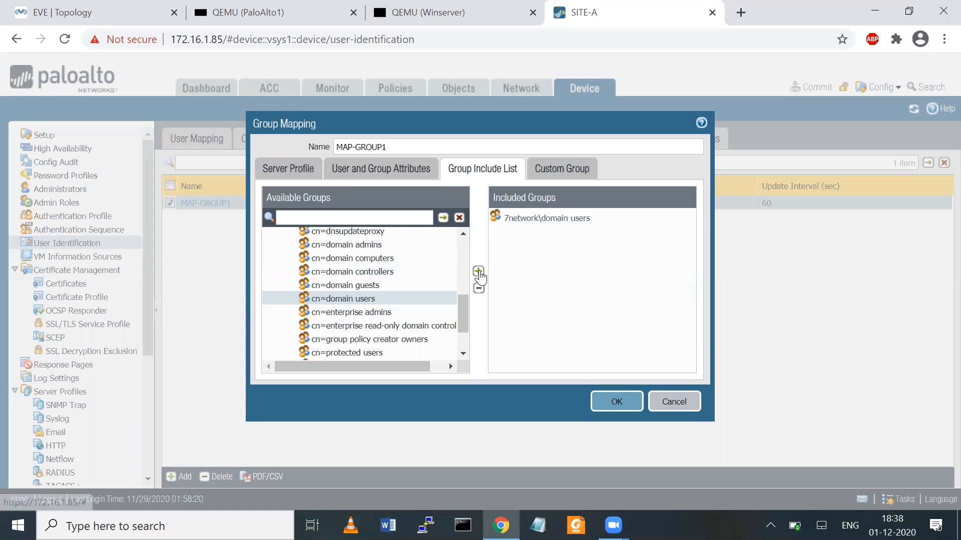
click(408, 260)
click(478, 272)
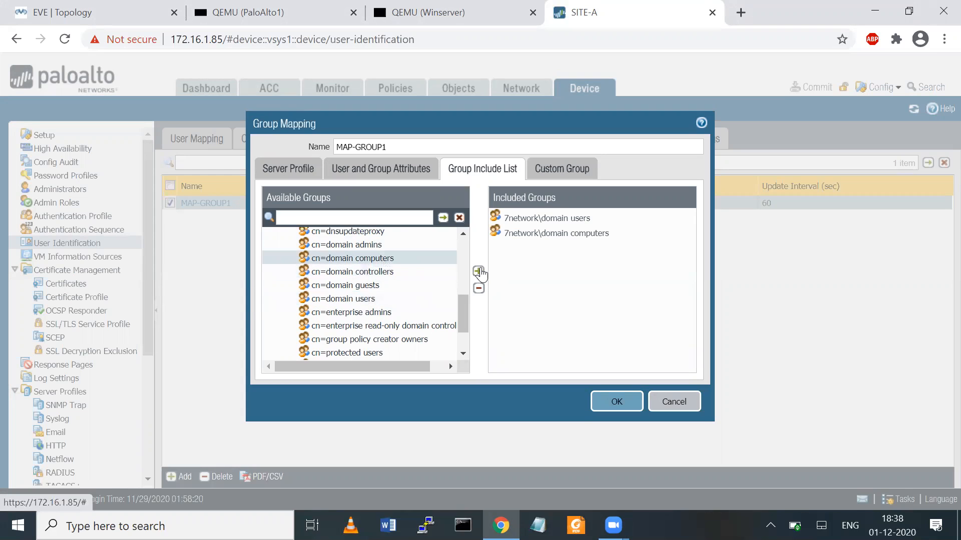
click(615, 402)
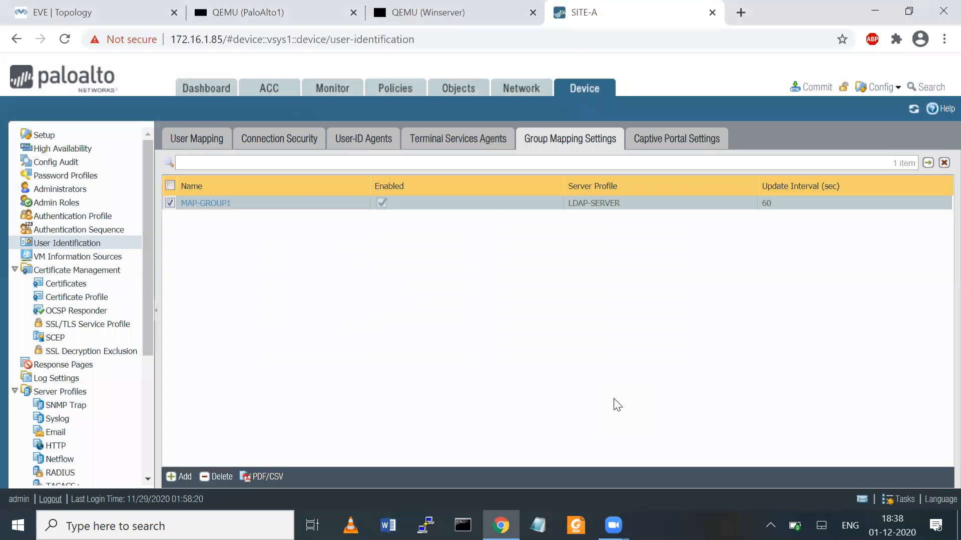
click(395, 92)
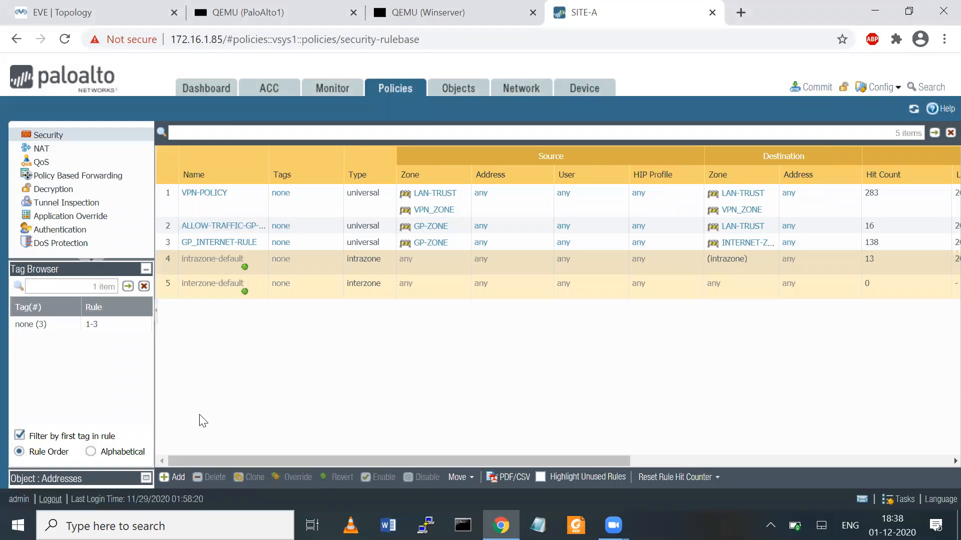
click(204, 195)
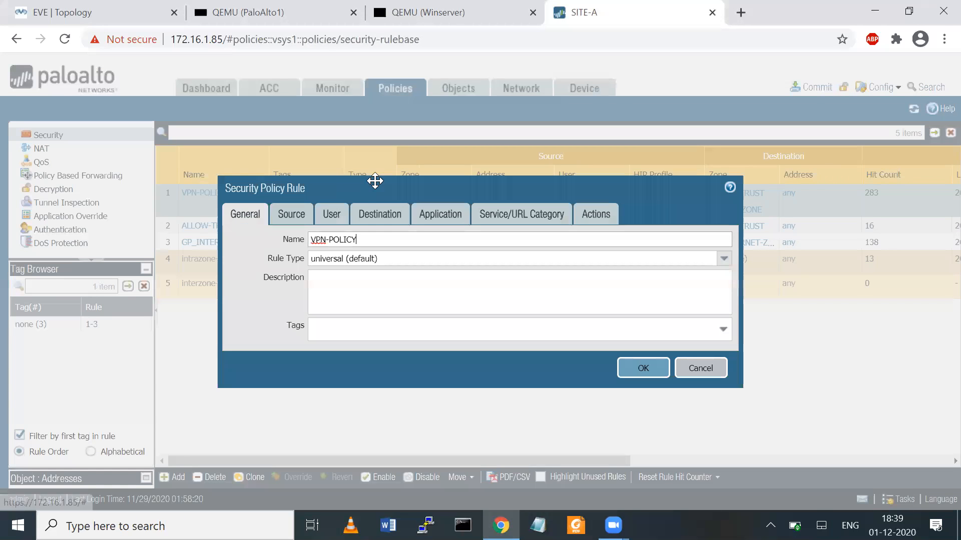
click(346, 219)
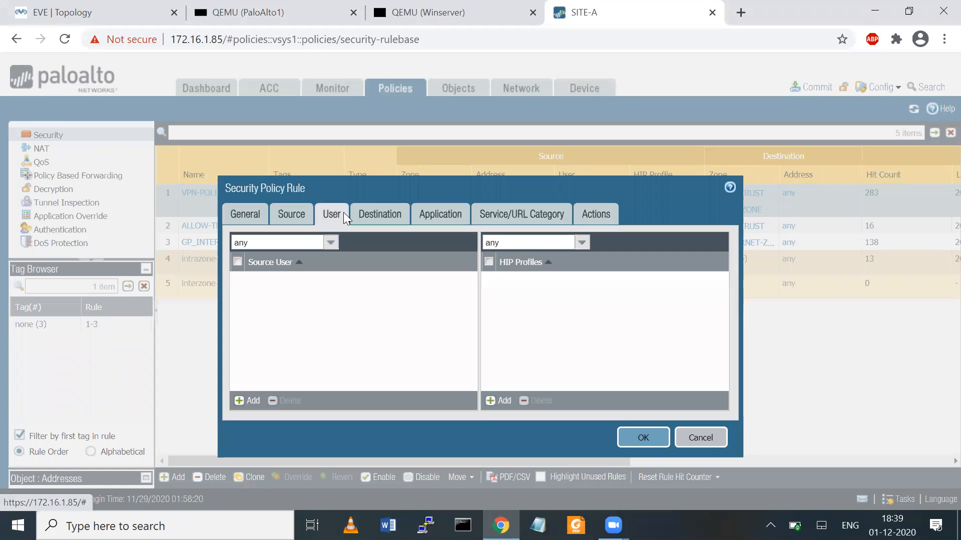
click(293, 216)
click(345, 212)
click(254, 401)
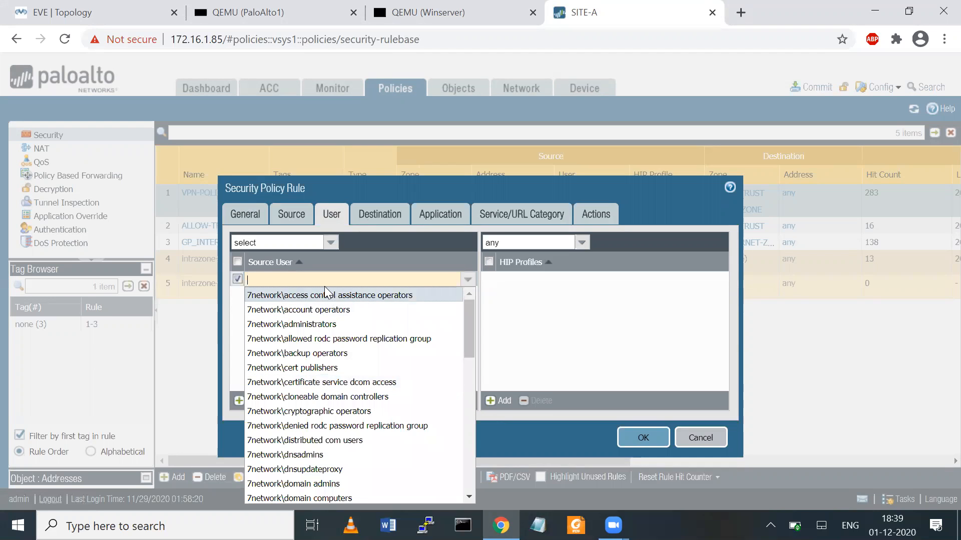
text(test)
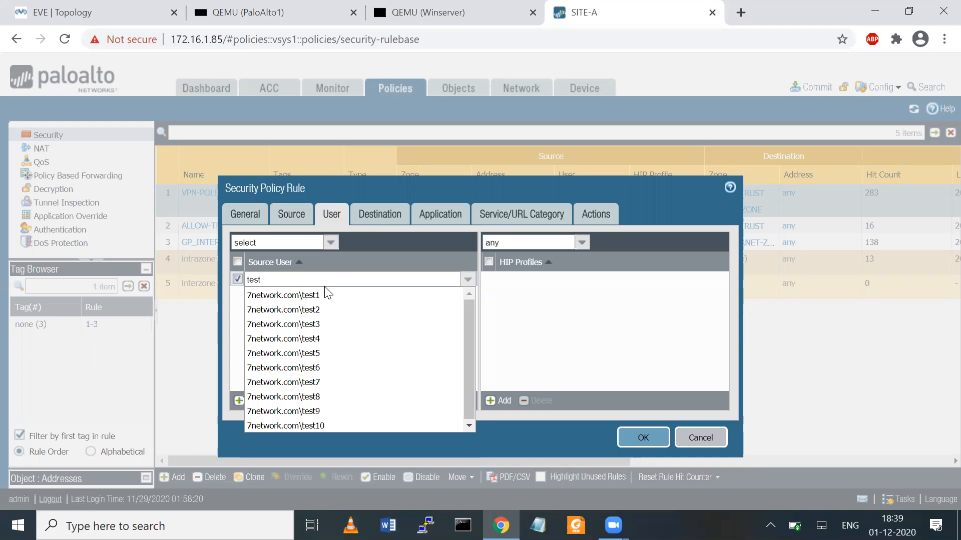
click(699, 436)
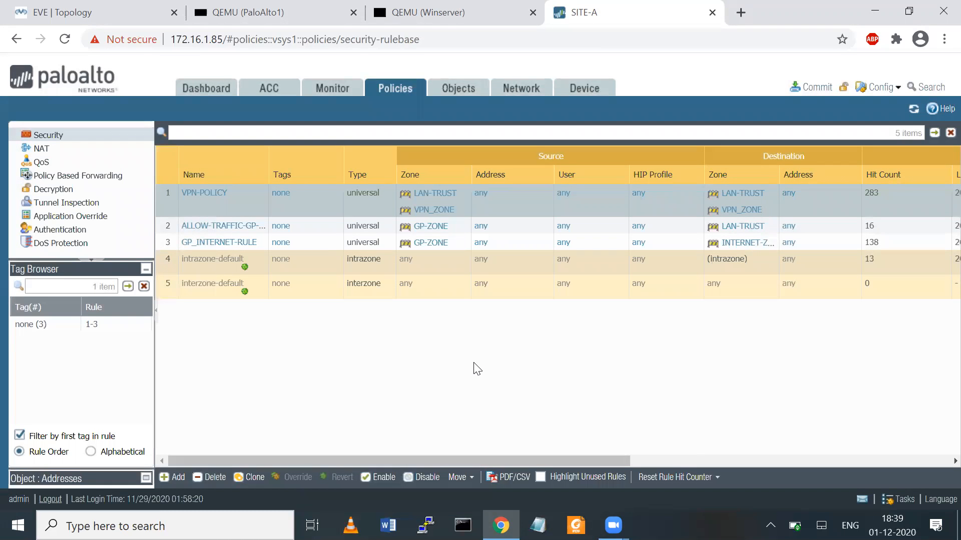
click(69, 10)
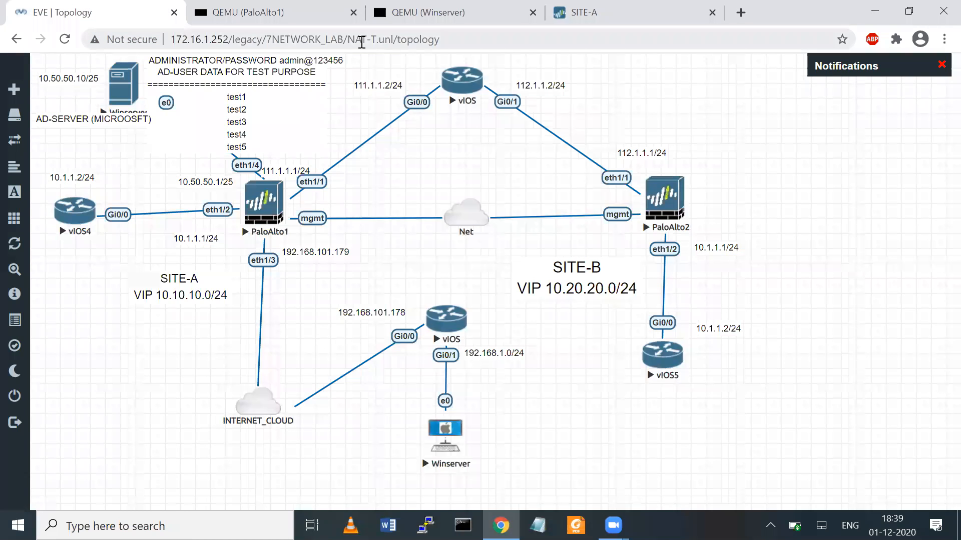
- Clear the annotations on the EVE-NG topology and return to the SITE-A firewall's five Security rules
mouse_move(114, 62)
mouse_down()
mouse_move(148, 90)
mouse_move(110, 119)
mouse_move(105, 50)
mouse_move(138, 52)
mouse_up()
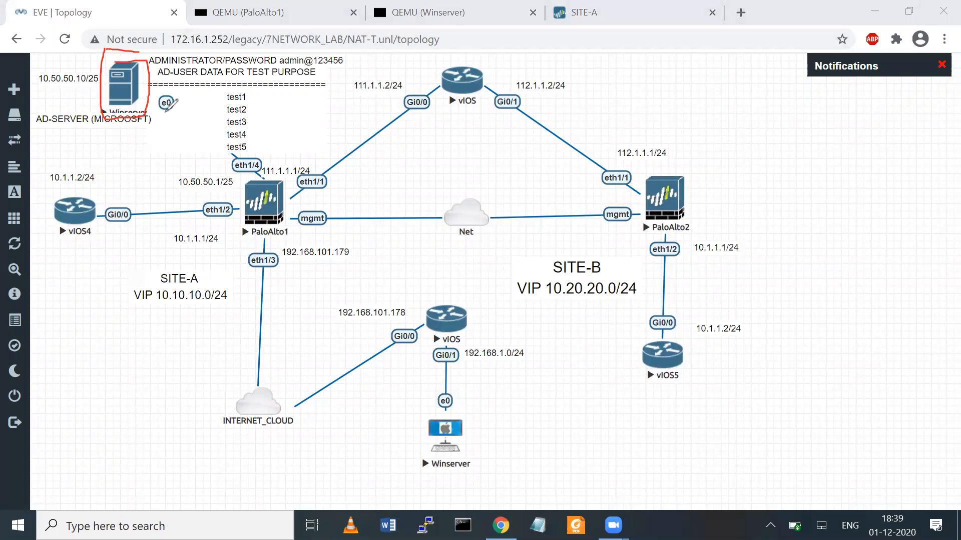
mouse_move(132, 95)
mouse_down()
mouse_move(235, 166)
mouse_move(238, 183)
mouse_move(256, 171)
mouse_move(295, 234)
mouse_move(256, 165)
mouse_up()
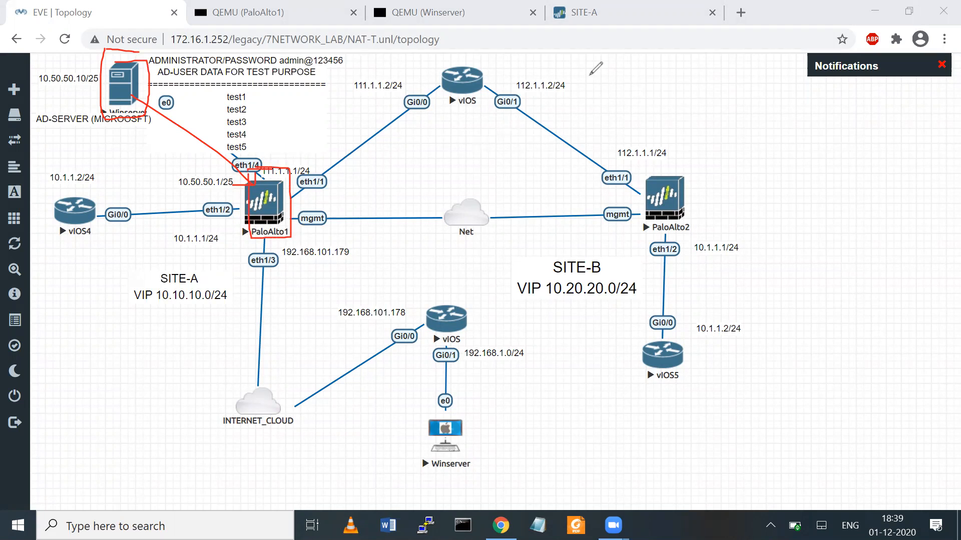
click(697, 66)
mouse_move(488, 395)
mouse_down()
mouse_move(387, 420)
mouse_move(463, 394)
mouse_move(482, 448)
mouse_up()
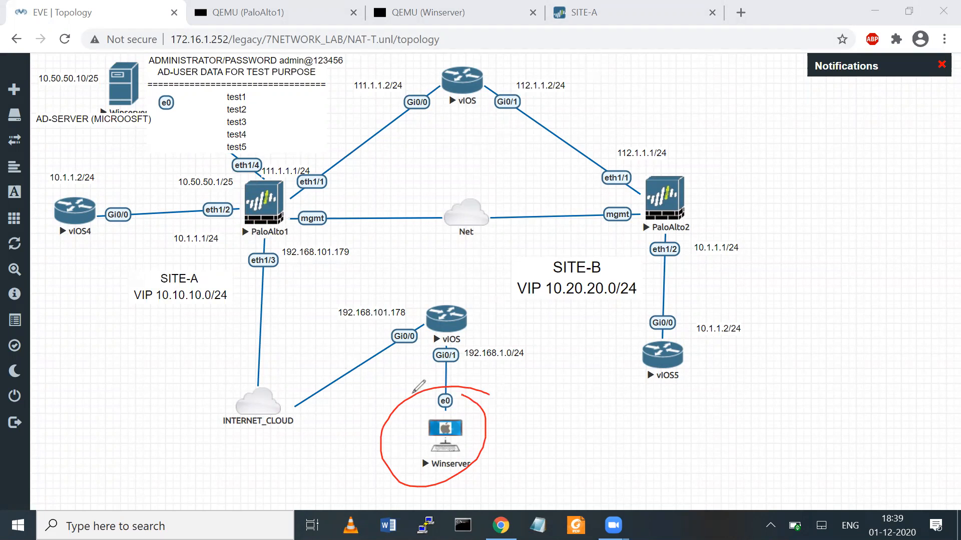
mouse_move(457, 390)
mouse_down()
mouse_move(493, 459)
mouse_move(475, 479)
mouse_move(488, 413)
mouse_move(450, 379)
mouse_up()
drag(520, 389, 553, 372)
mouse_move(534, 412)
mouse_down()
mouse_move(575, 365)
mouse_move(576, 388)
mouse_move(550, 373)
mouse_up()
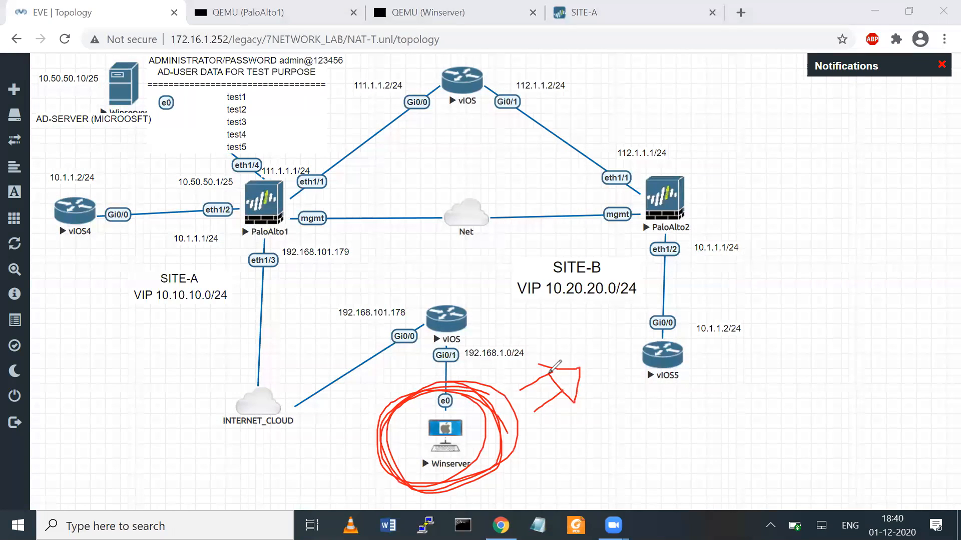
click(706, 58)
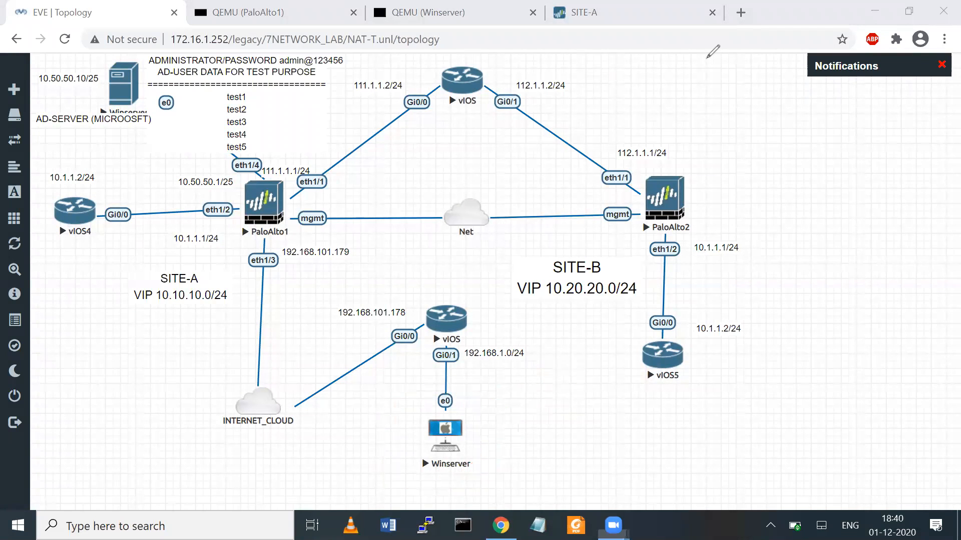
click(616, 11)
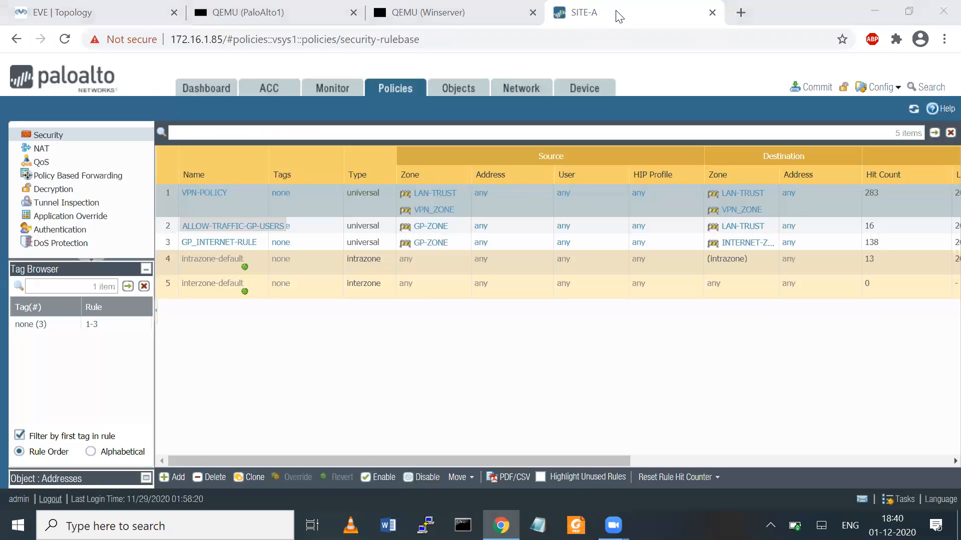
- Show the Device tab's Authentication Profile list with GP-AUTH-PROFILE and AD-AUTHENTICATION-PROFILE
click(529, 94)
scroll(143, 270, down, 1)
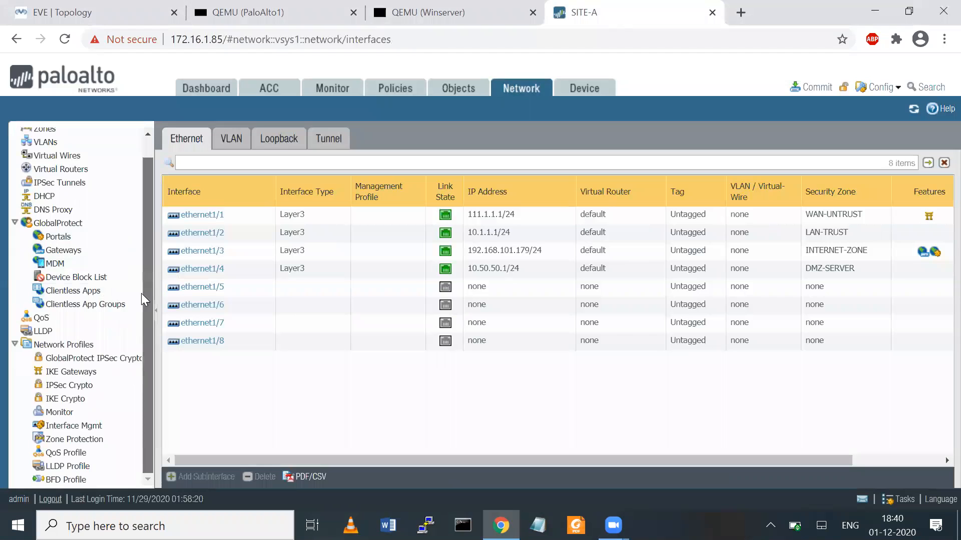
scroll(142, 295, up, 1)
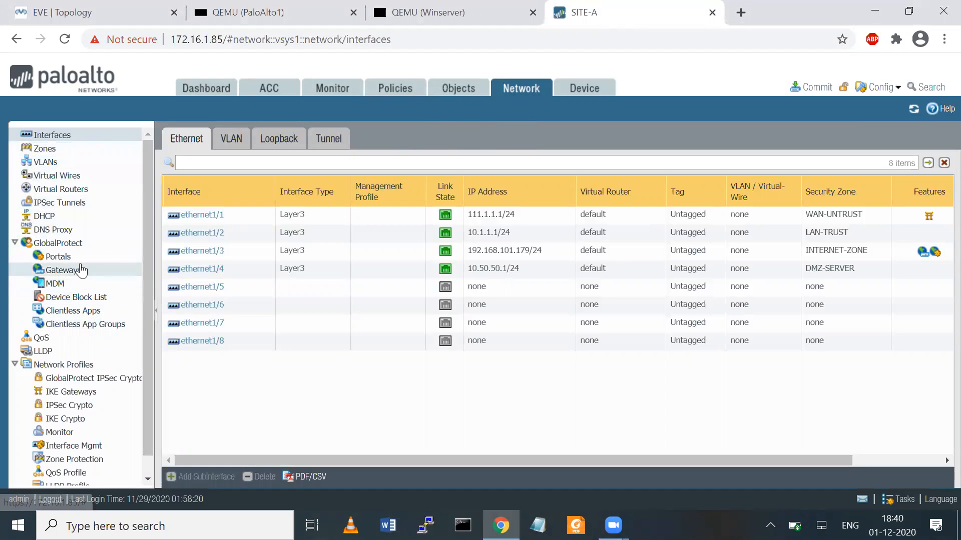
click(583, 92)
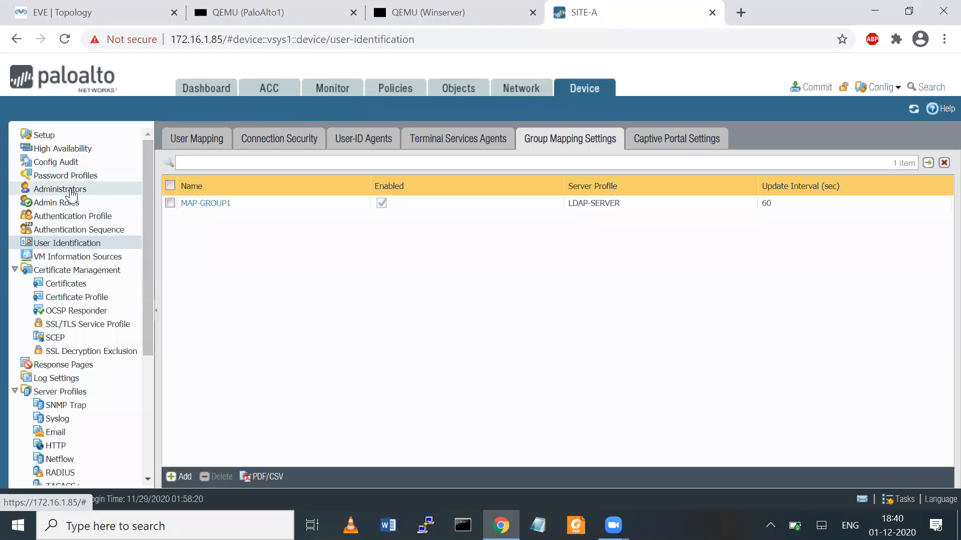
click(88, 219)
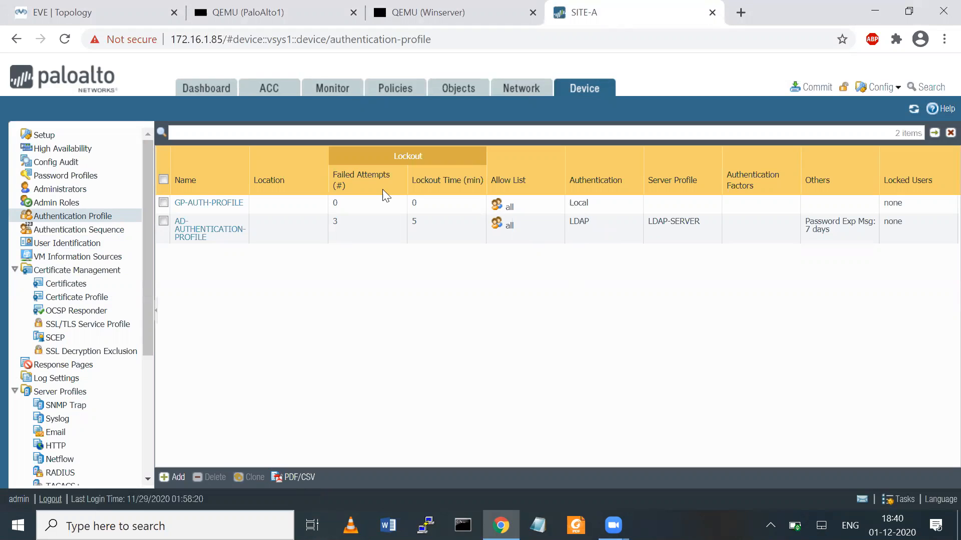
mouse_move(172, 210)
mouse_down()
mouse_move(191, 181)
mouse_move(171, 209)
mouse_up()
drag(195, 124, 222, 176)
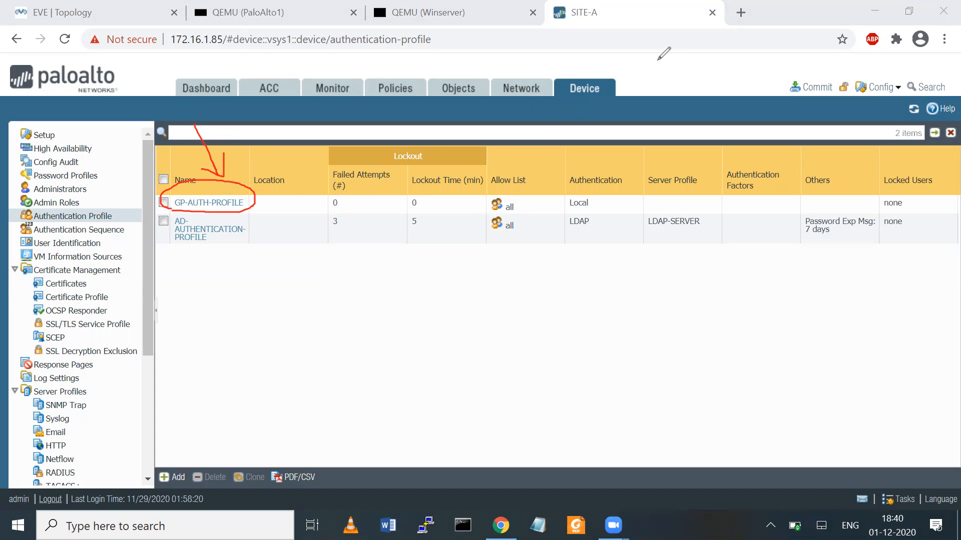
key(e)
mouse_move(175, 216)
mouse_down()
mouse_move(250, 224)
mouse_move(189, 251)
mouse_move(178, 217)
mouse_up()
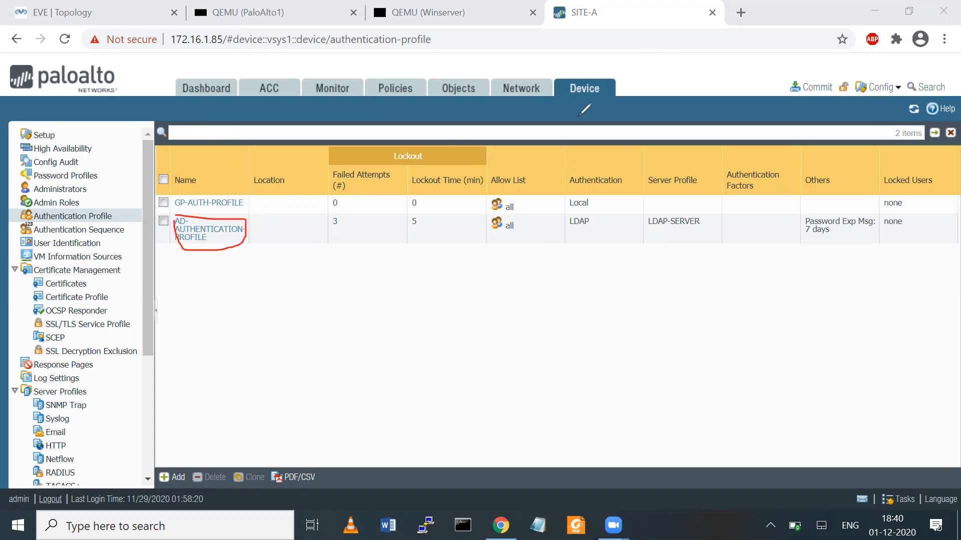
key(e)
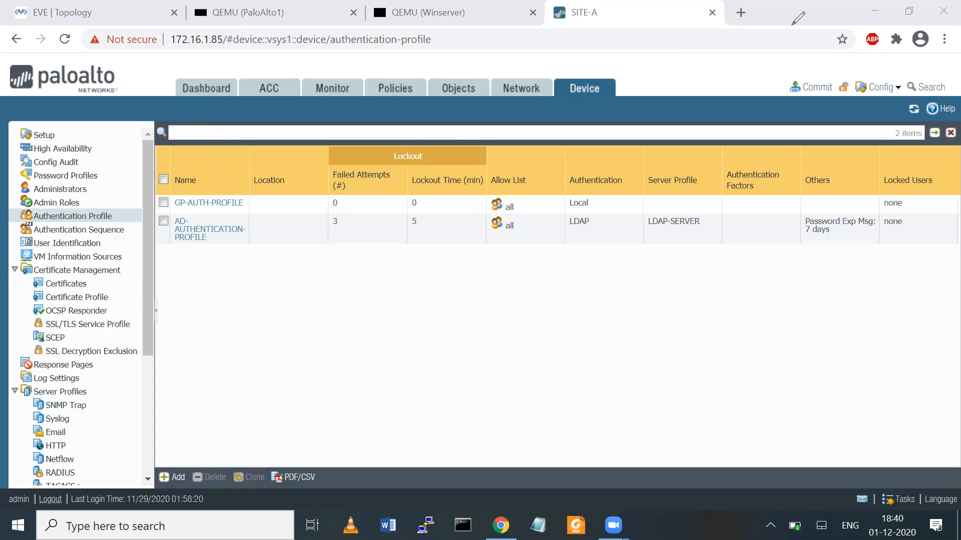
- Start authentication profile GP-ACTIVE-DIRECTORY-PROFILE of type LDAP using server profile LDAP-SERVER
click(167, 479)
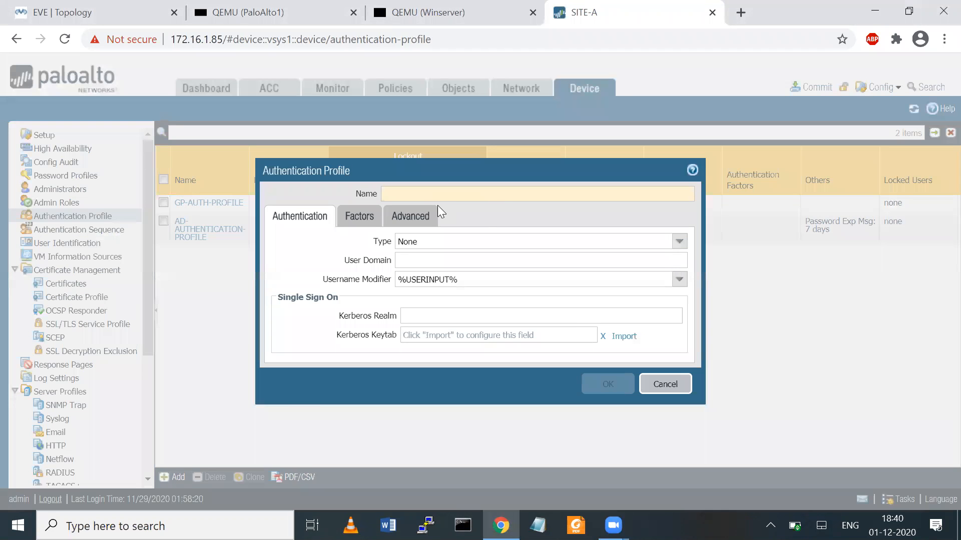
text(GP-)
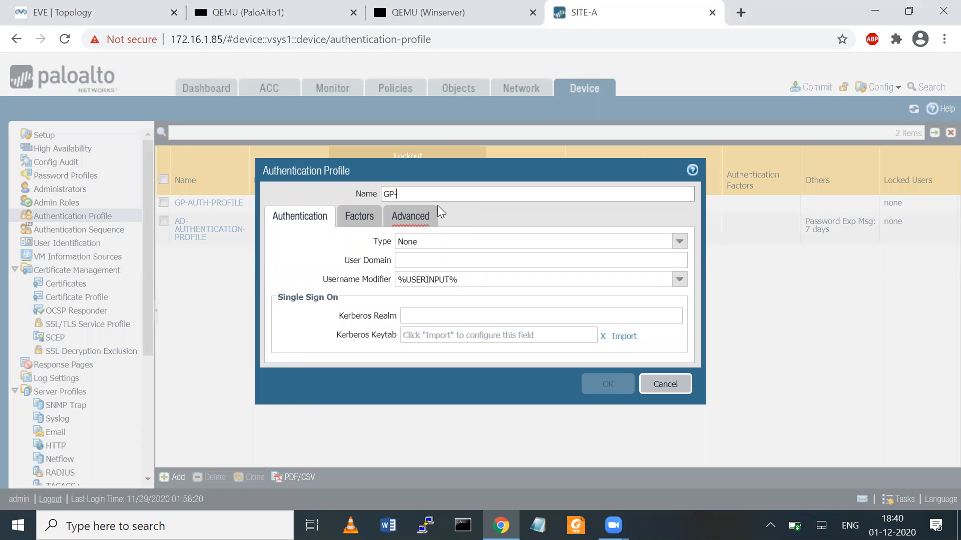
text(ACTIVE-DIRECTORY-PROFILE)
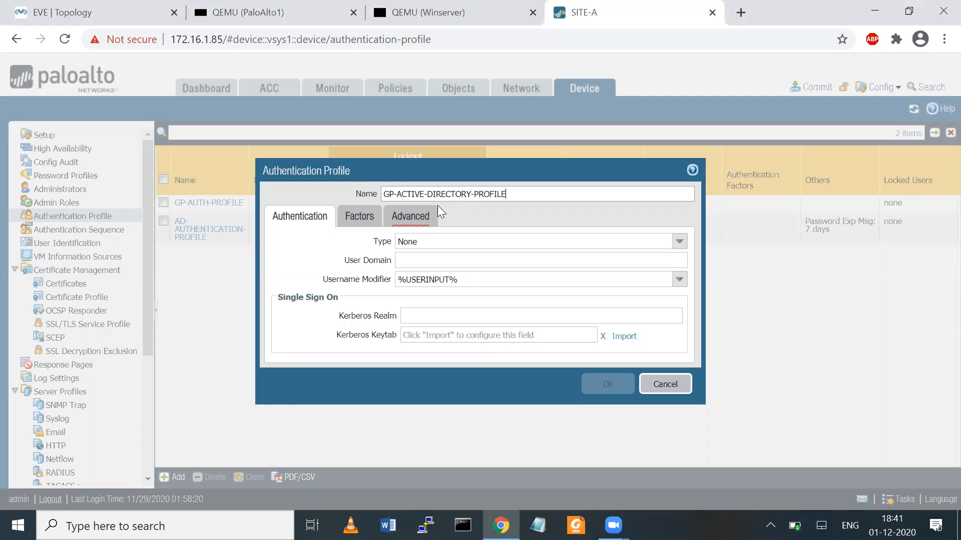
click(675, 243)
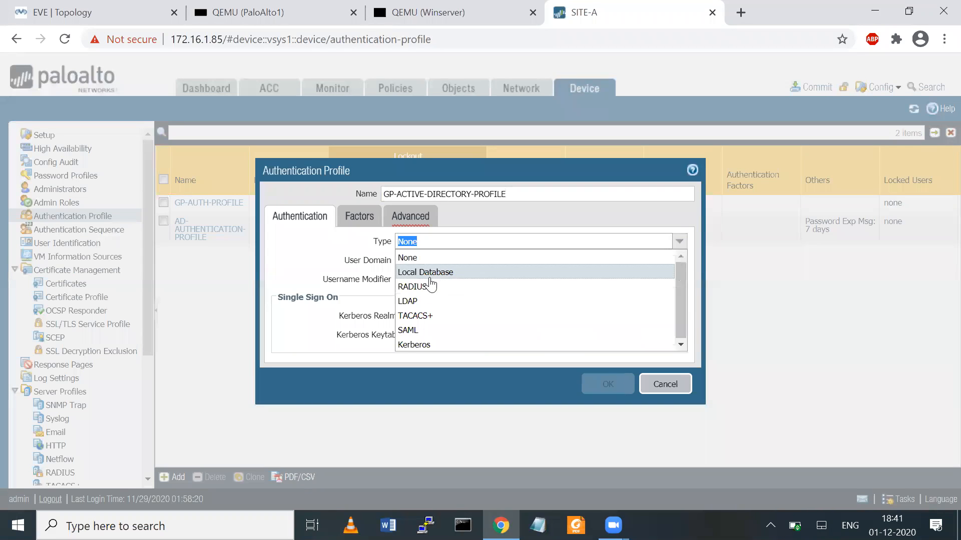
click(426, 302)
click(679, 260)
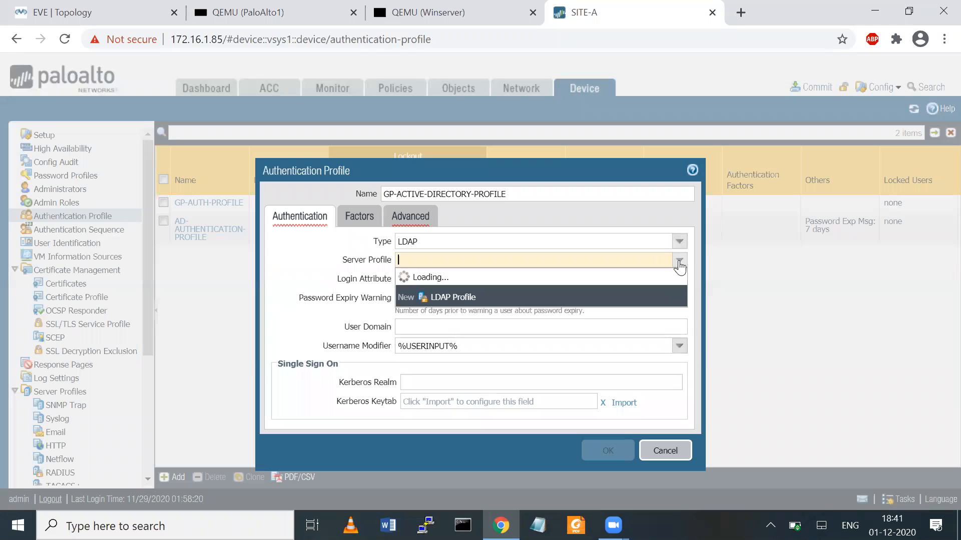
click(408, 276)
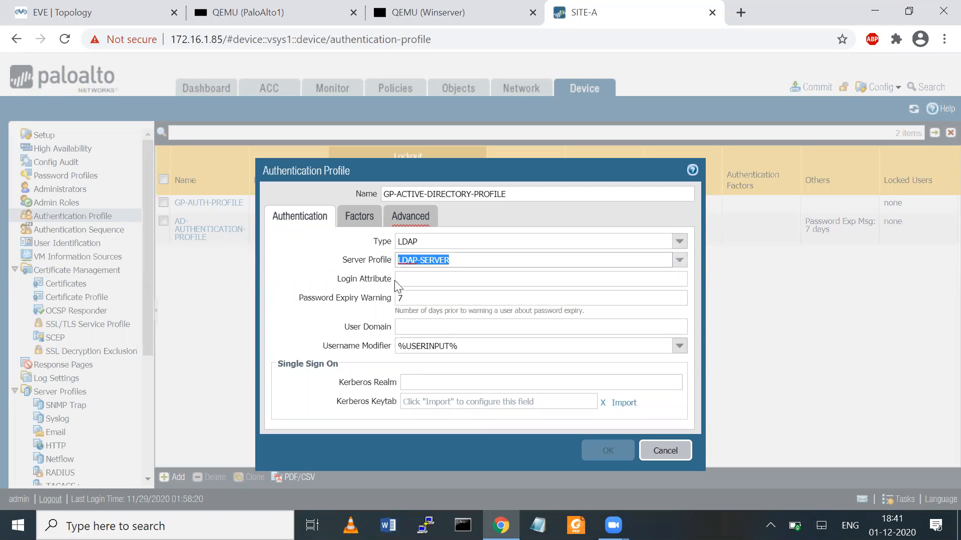
- Add 'all' to the profile's allow list in the Advanced settings
click(359, 216)
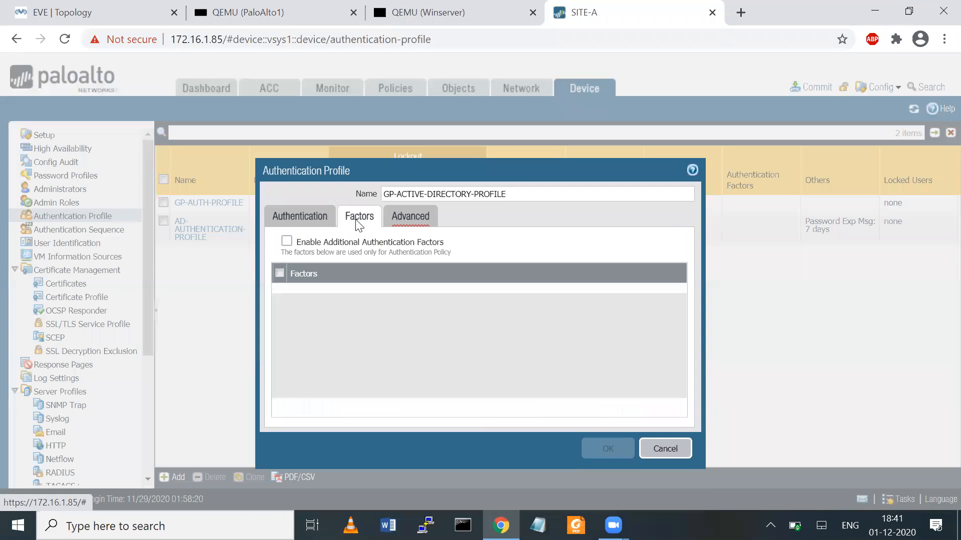
click(411, 216)
click(296, 376)
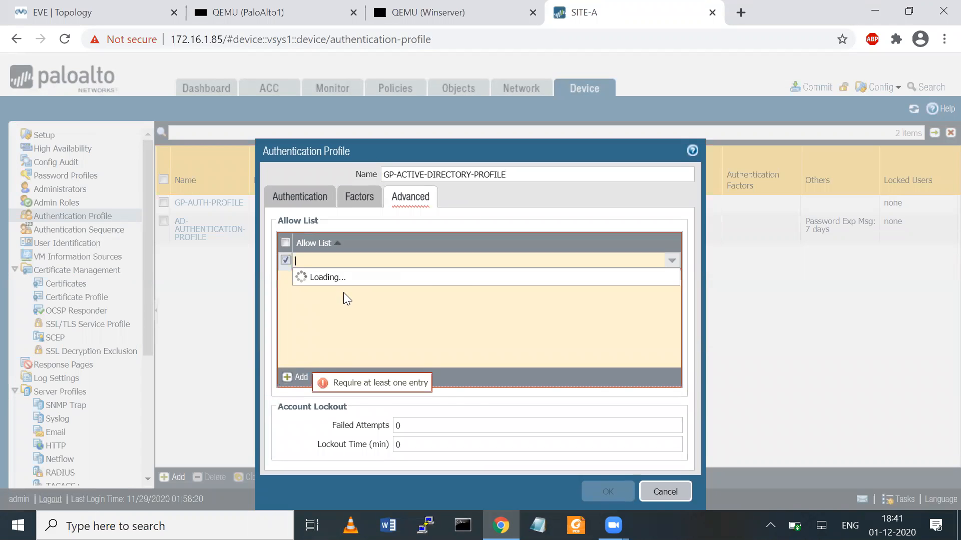
drag(673, 301, 650, 439)
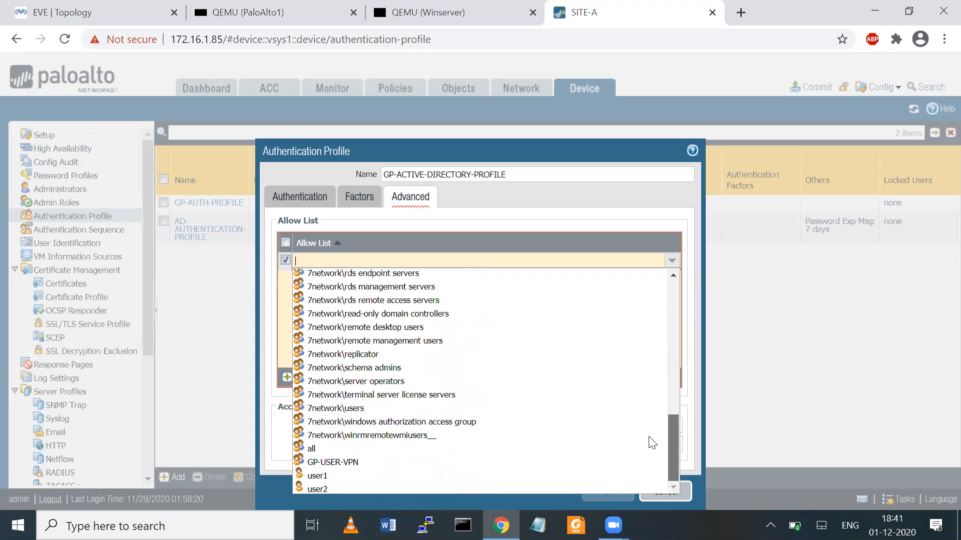
click(330, 448)
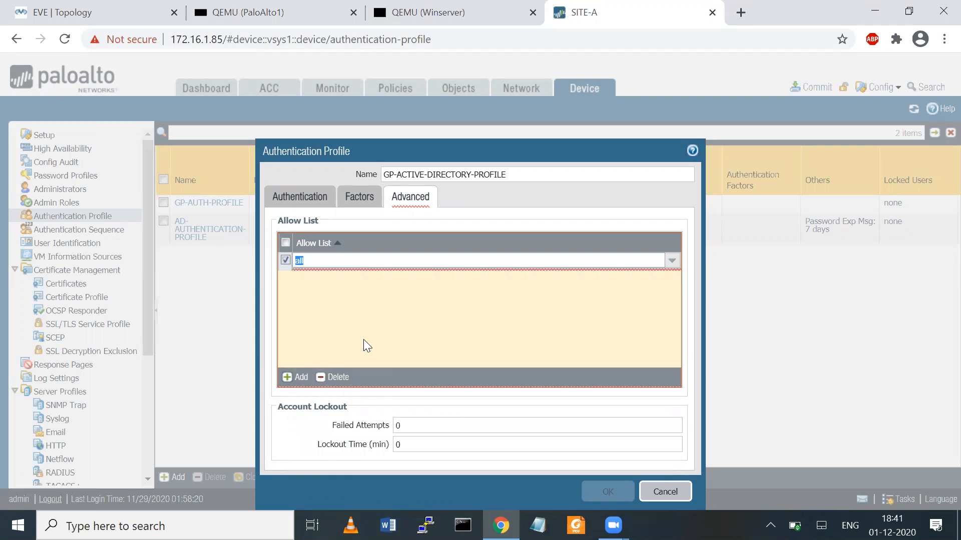
click(370, 314)
- Set Failed Attempts to 4 and Lockout Time to 5 minutes, and save the profile
click(460, 429)
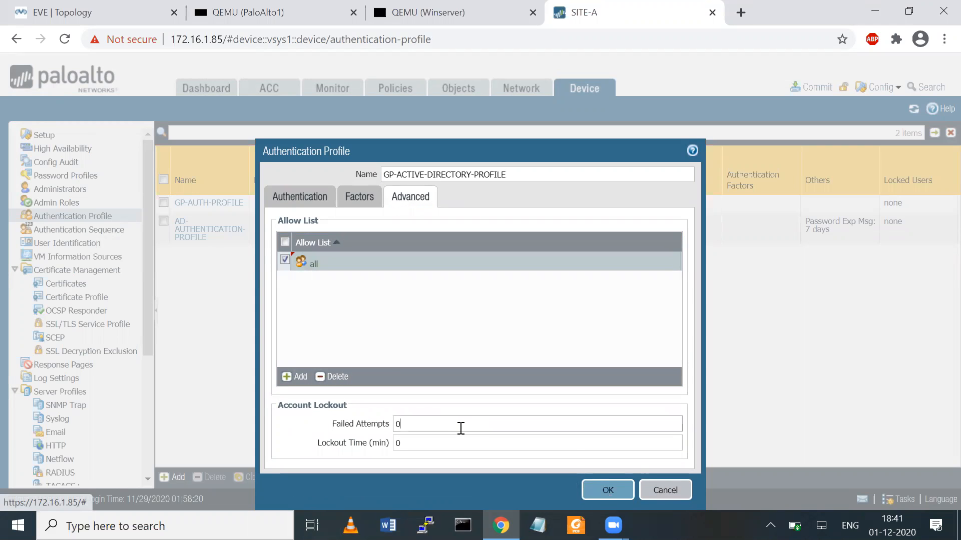
key(BackSpace)
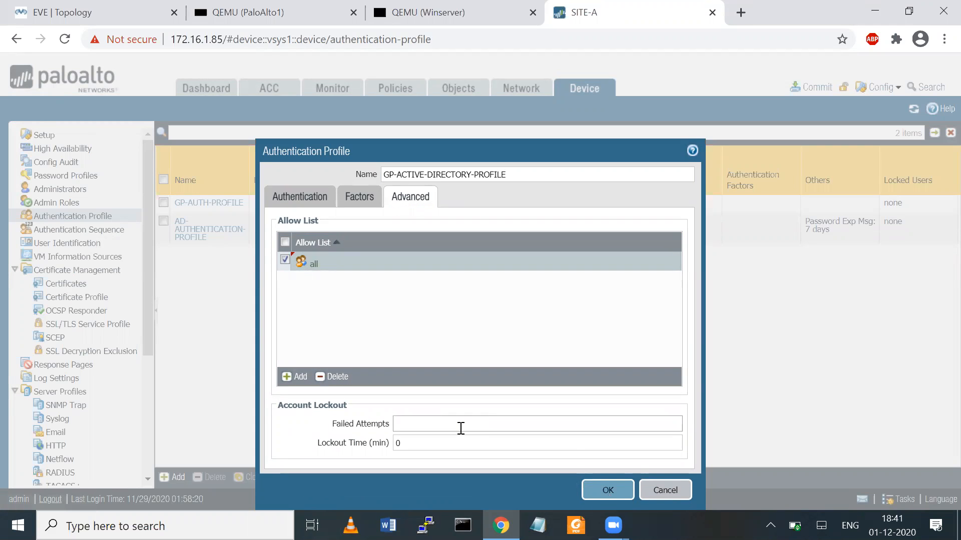
text(4)
key(Tab)
key(BackSpace)
text(5)
click(617, 498)
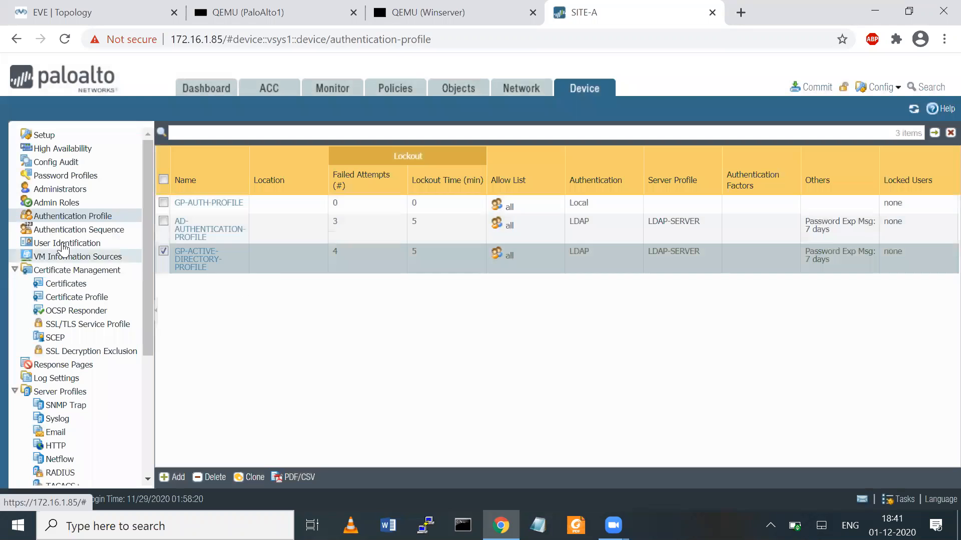
- Add an authentication sequence named MY-SEQ with GP-ACTIVE-DIRECTORY-PROFILE as its only profile
click(75, 229)
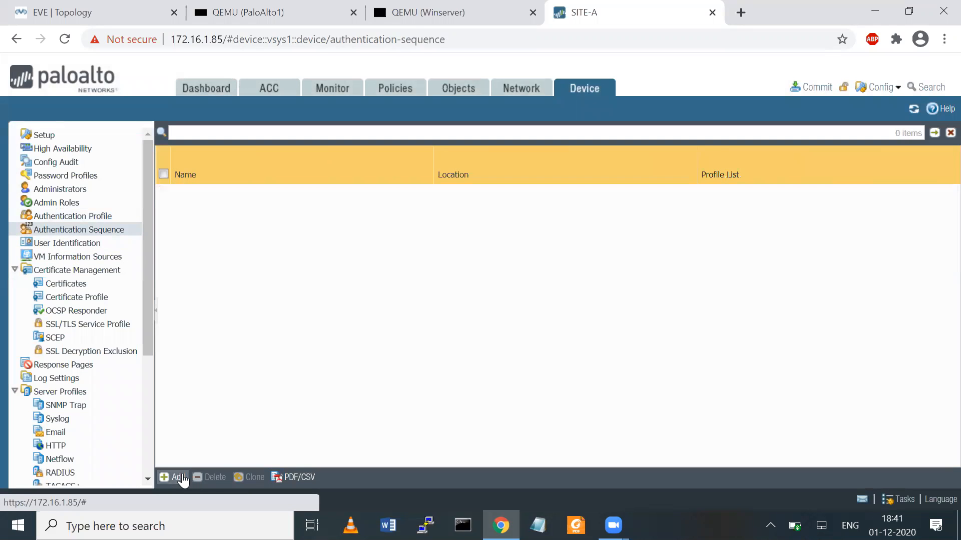
click(177, 477)
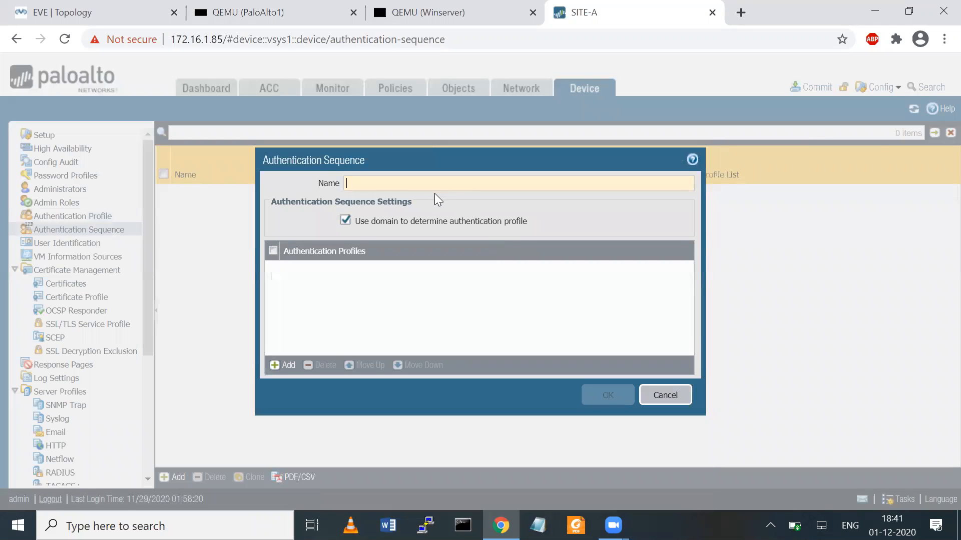
text(MY-)
text(SEG)
key(BackSpace)
text(Q)
click(282, 369)
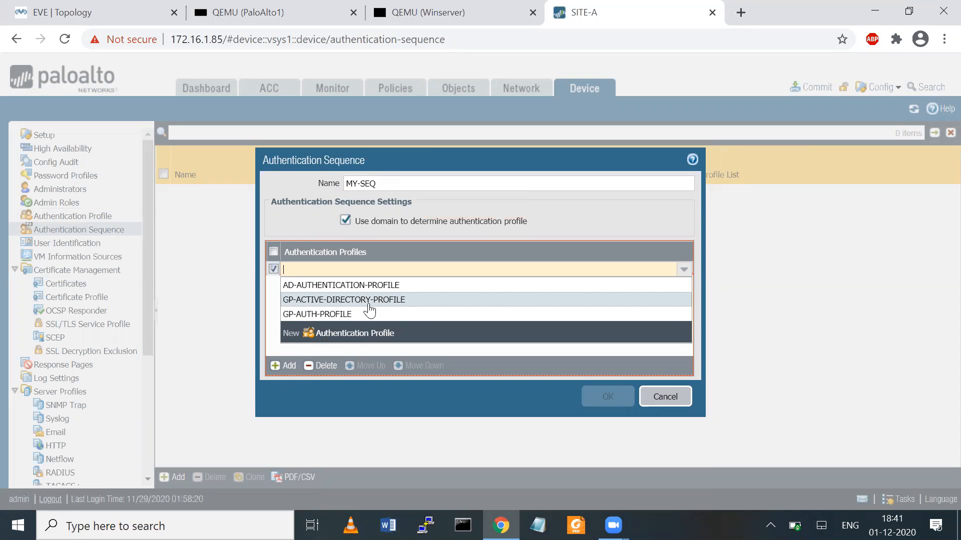
click(369, 301)
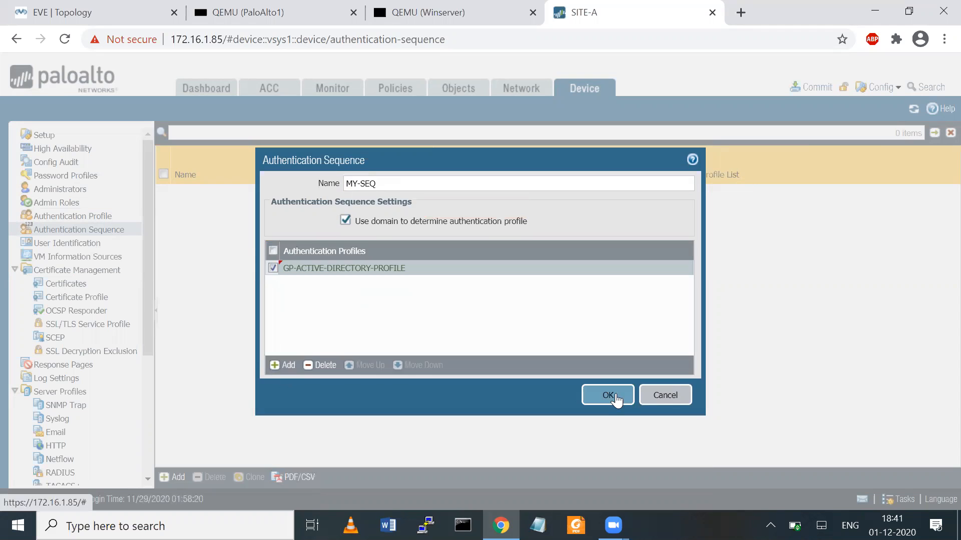
click(615, 398)
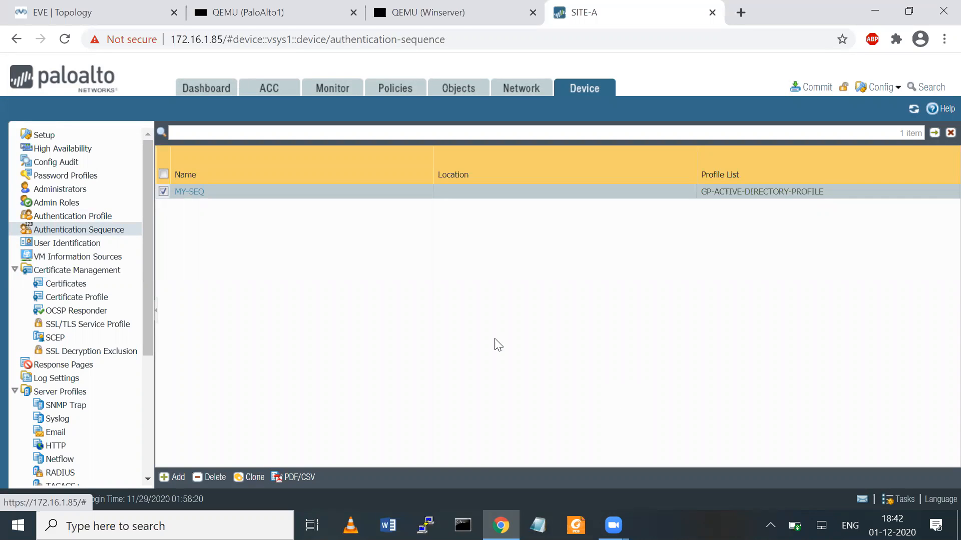
- Glance back at the authentication profiles, then show the Ethernet interfaces ethernet1/1 to ethernet1/8
click(95, 217)
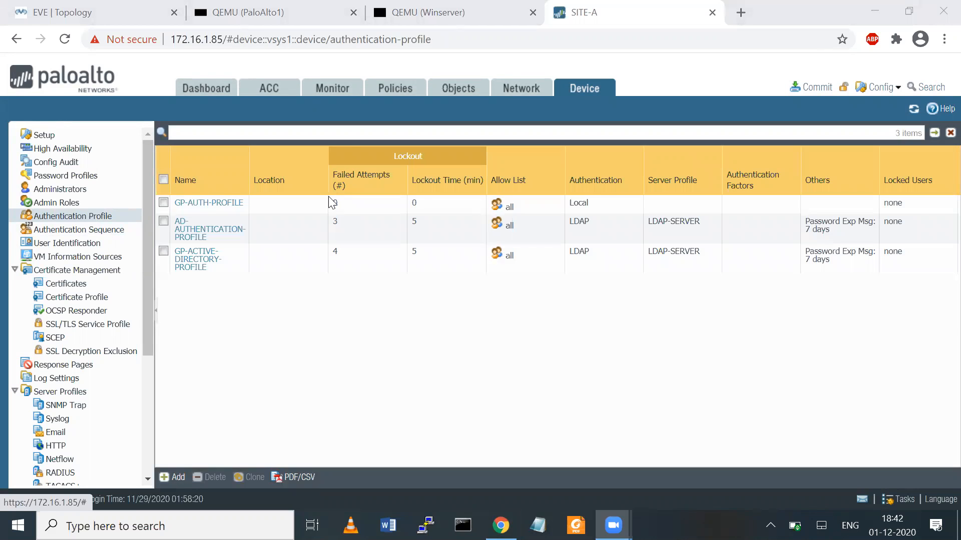
click(431, 95)
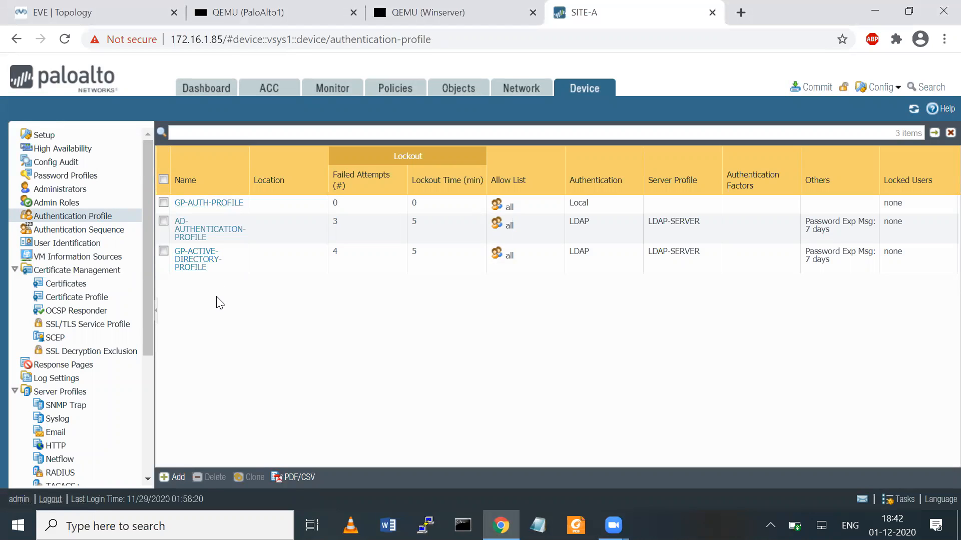
click(514, 99)
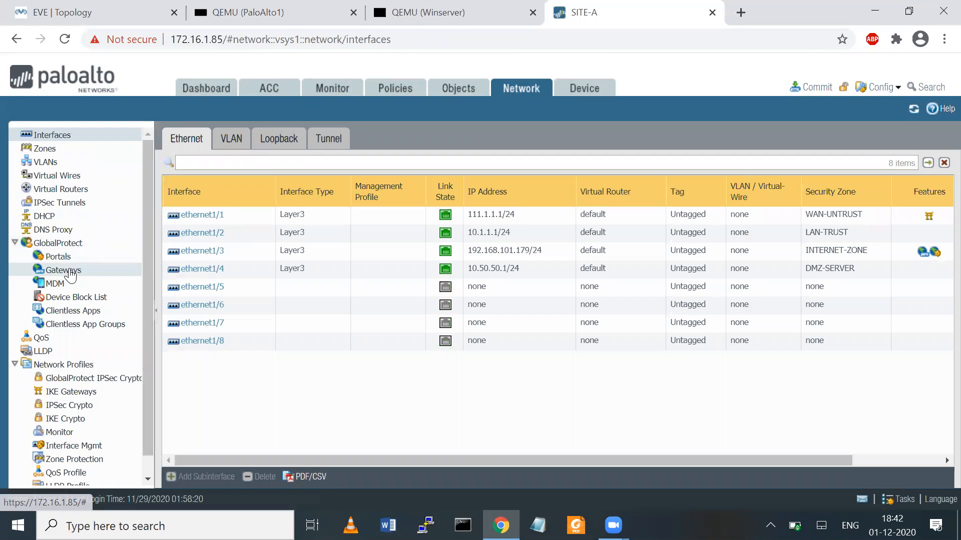
- In TEST-PORTAL's Authentication settings, set the AUTH-PROFILE entry's authentication profile to MY-SEQ
click(61, 258)
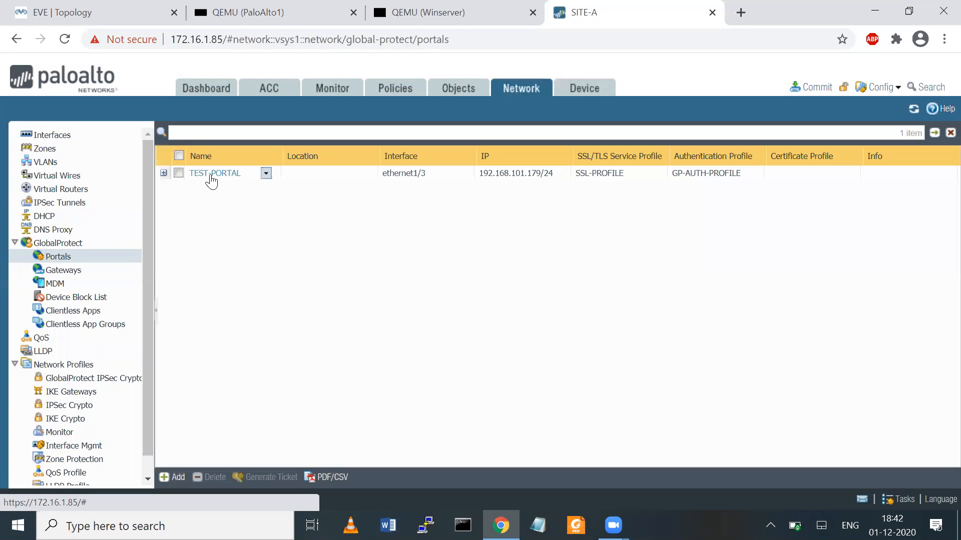
click(209, 176)
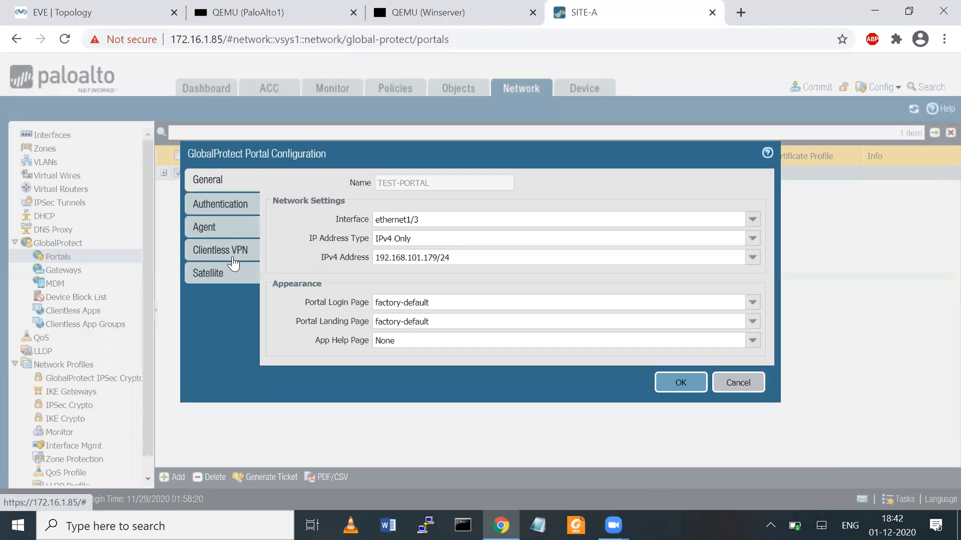
click(215, 204)
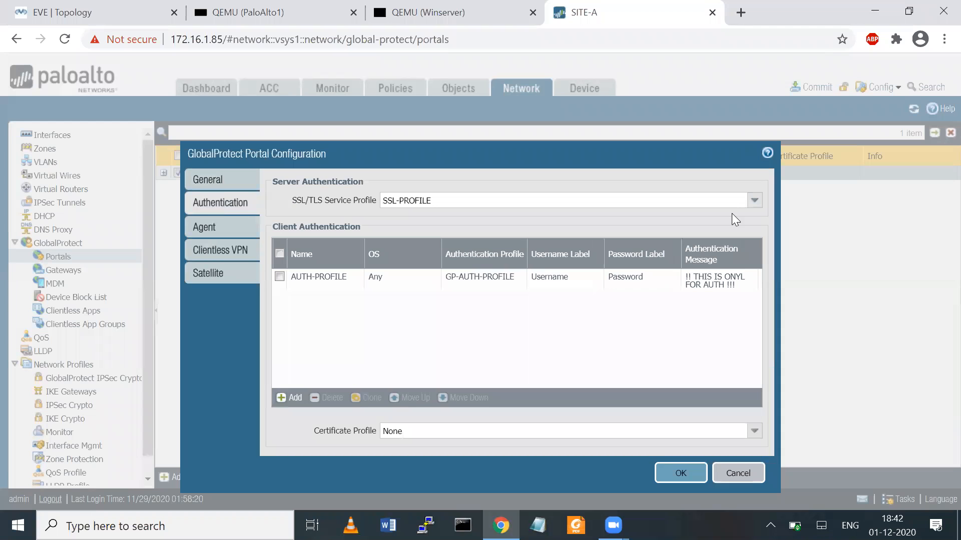
click(325, 275)
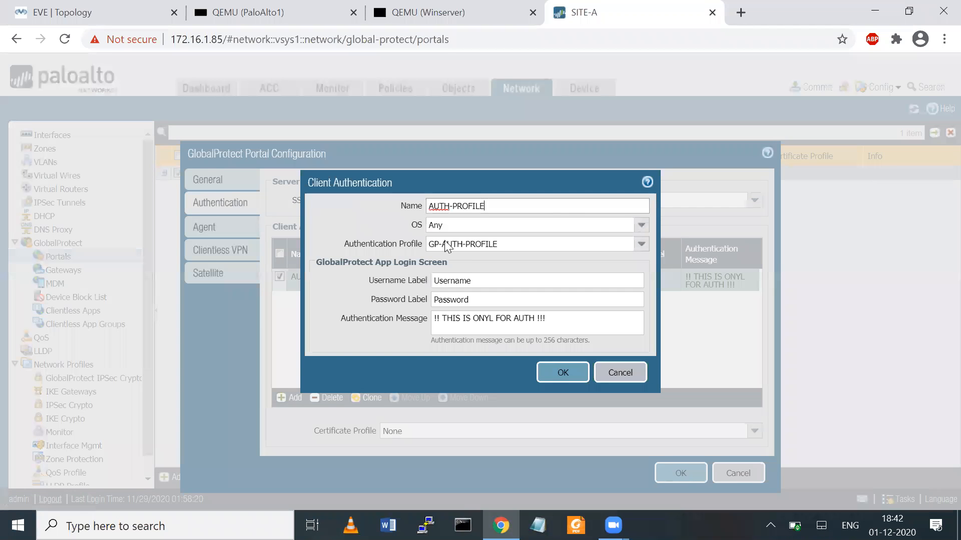
click(641, 245)
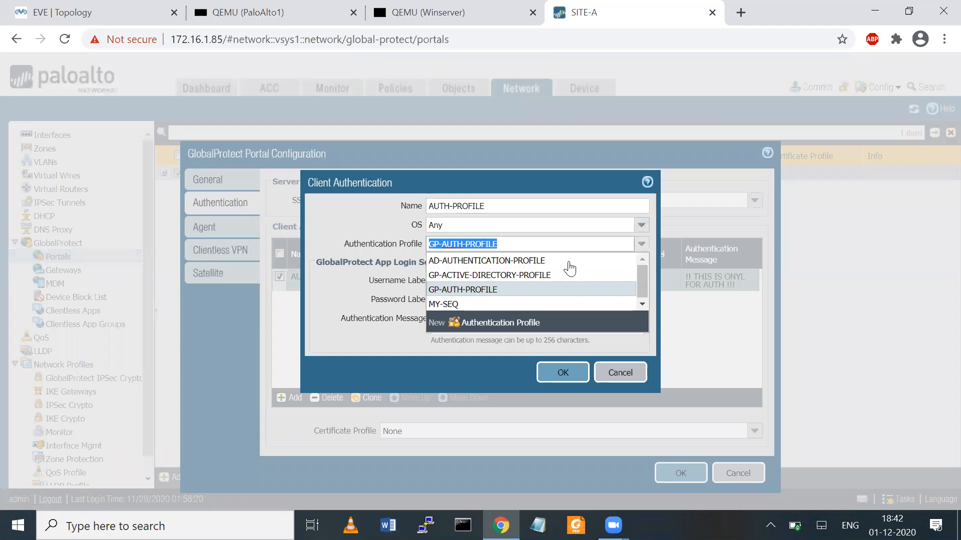
click(505, 275)
click(641, 244)
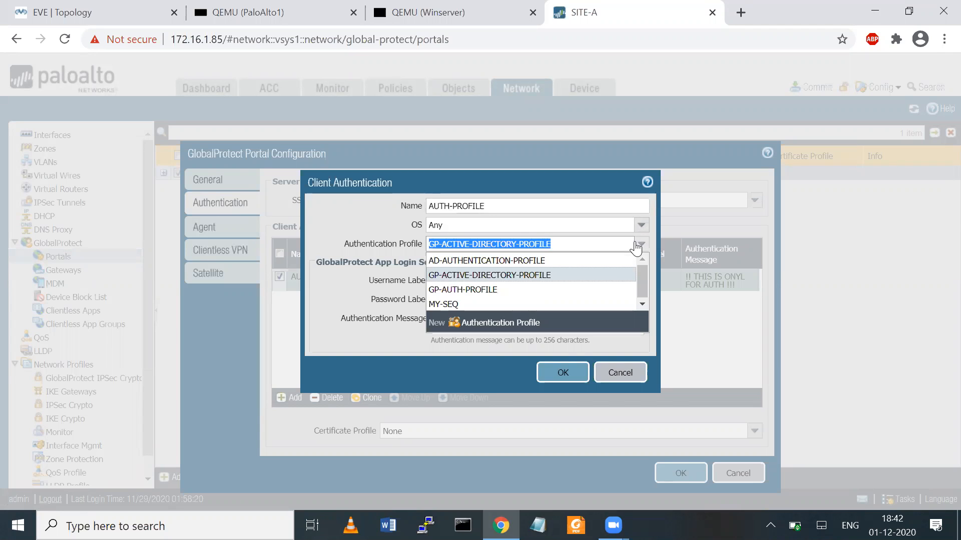
click(449, 305)
key(shift+Tab)
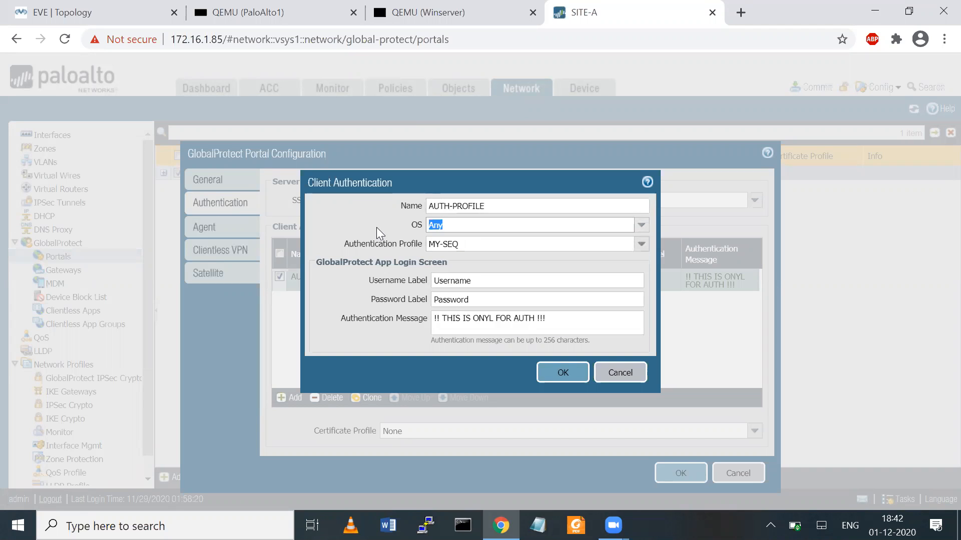
click(503, 256)
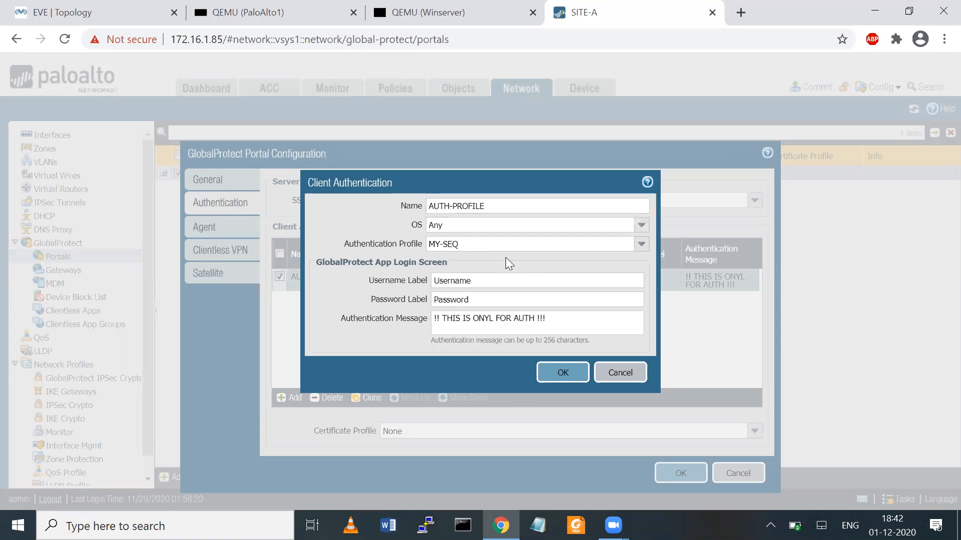
click(565, 375)
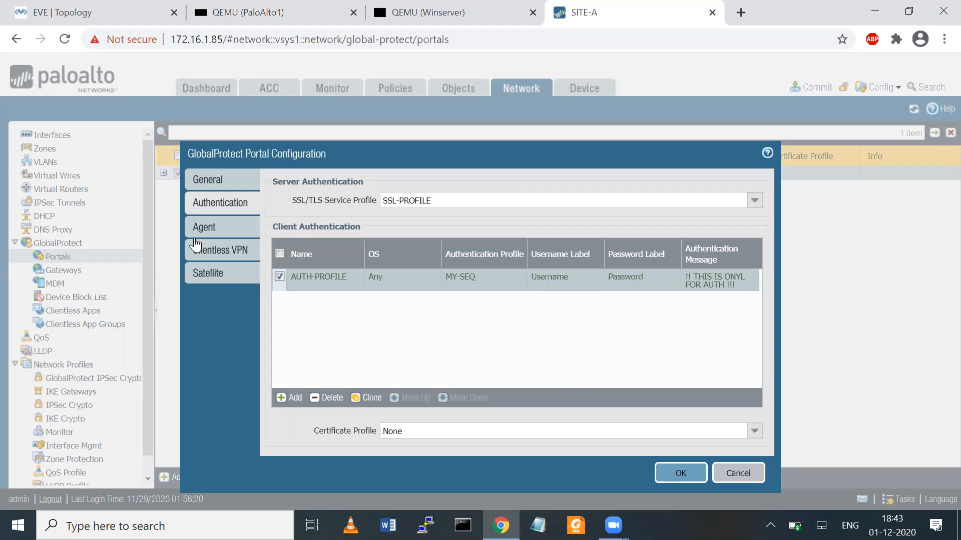
- Open TEST-PORTAL's MY-SETTINGS agent config and review its authentication settings unchanged
click(219, 227)
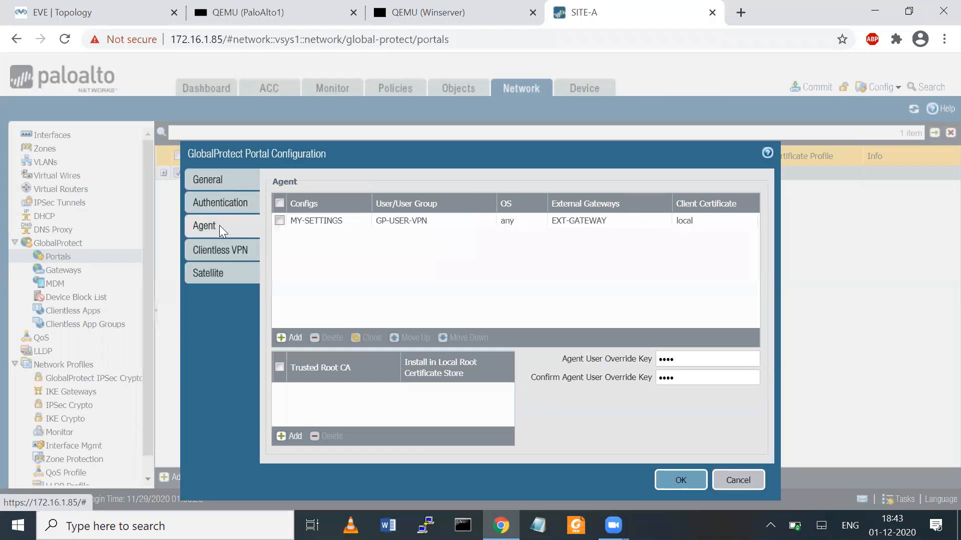
click(330, 225)
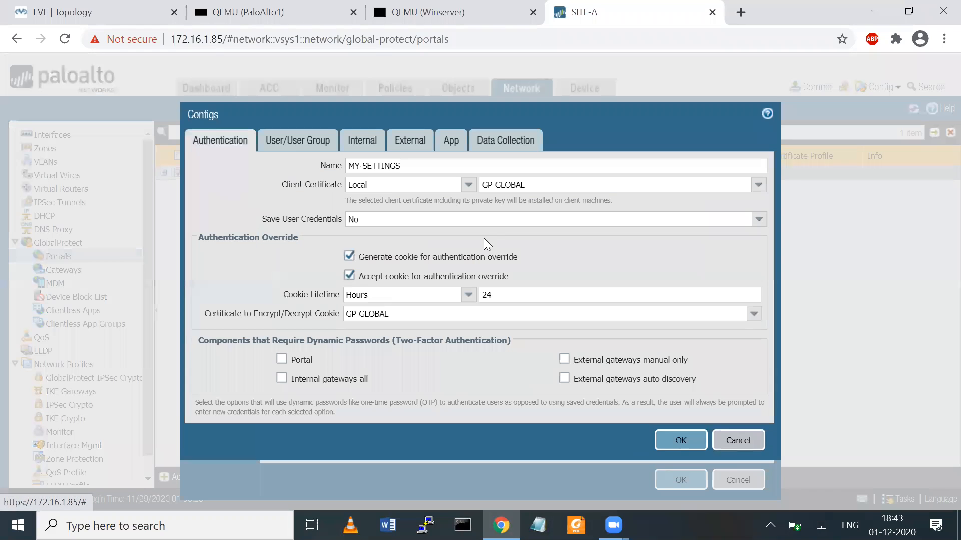
click(299, 143)
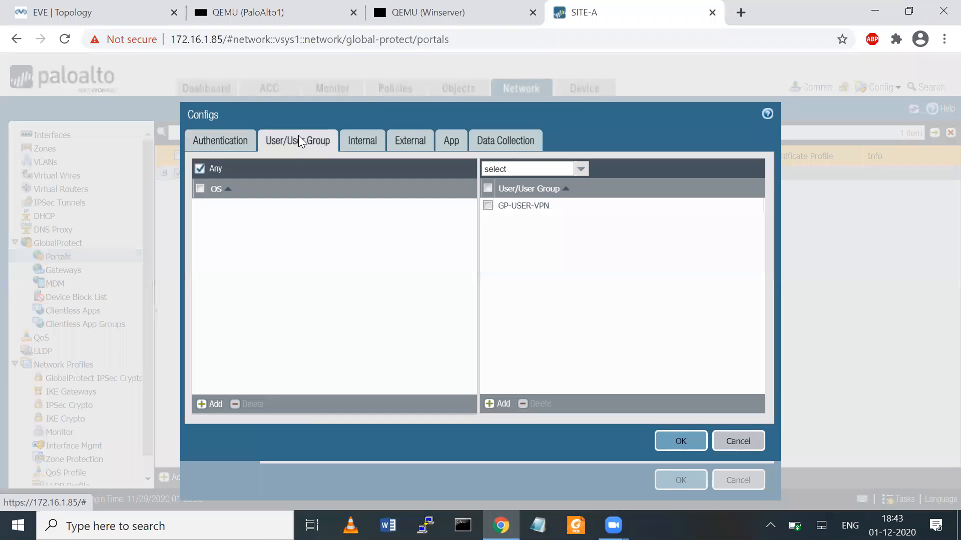
click(219, 140)
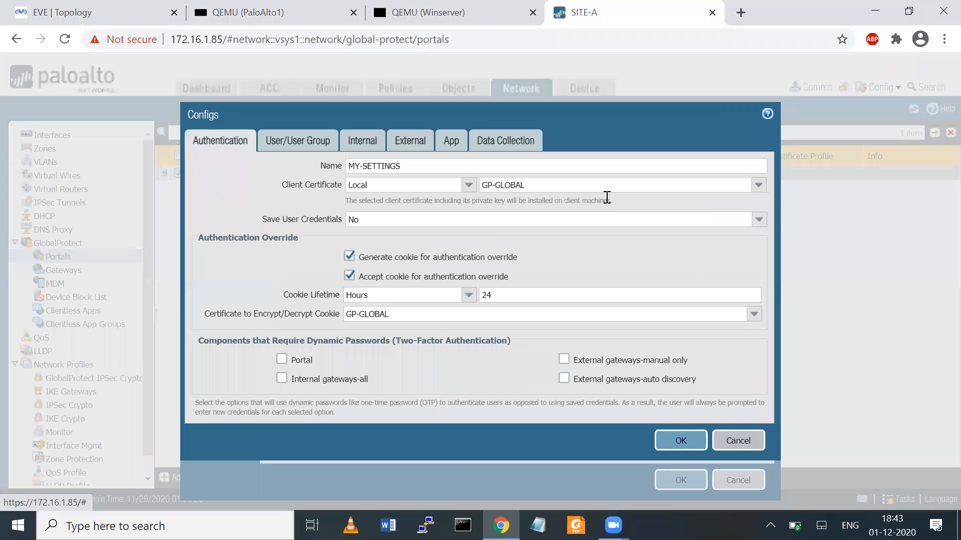
click(757, 185)
click(699, 147)
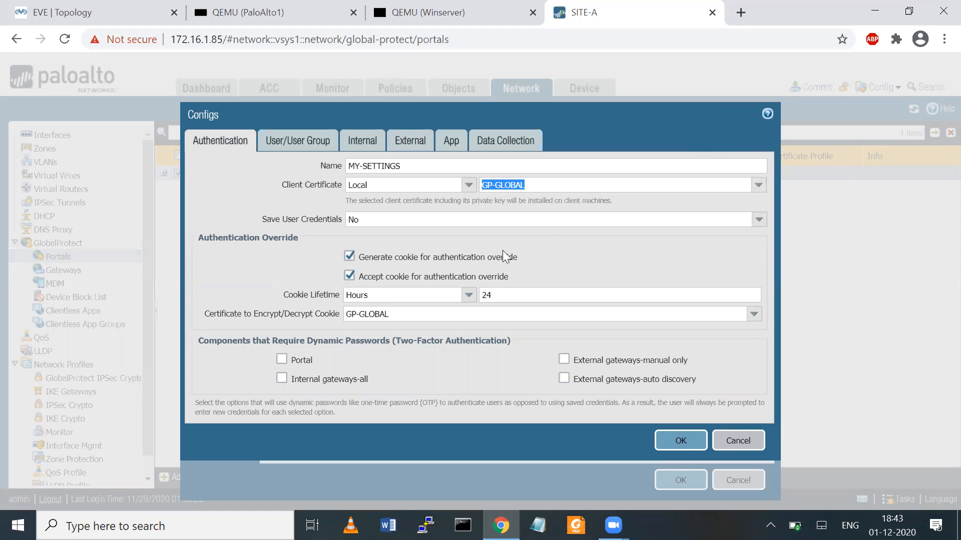
- Delete GP-USER-VPN so MY-SETTINGS applies to any user, then save the config and portal
click(301, 139)
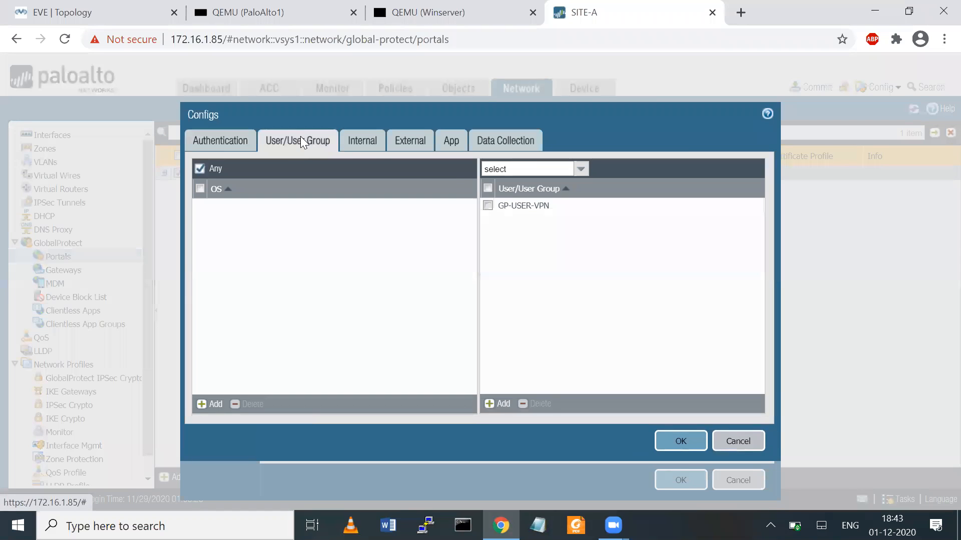
click(489, 206)
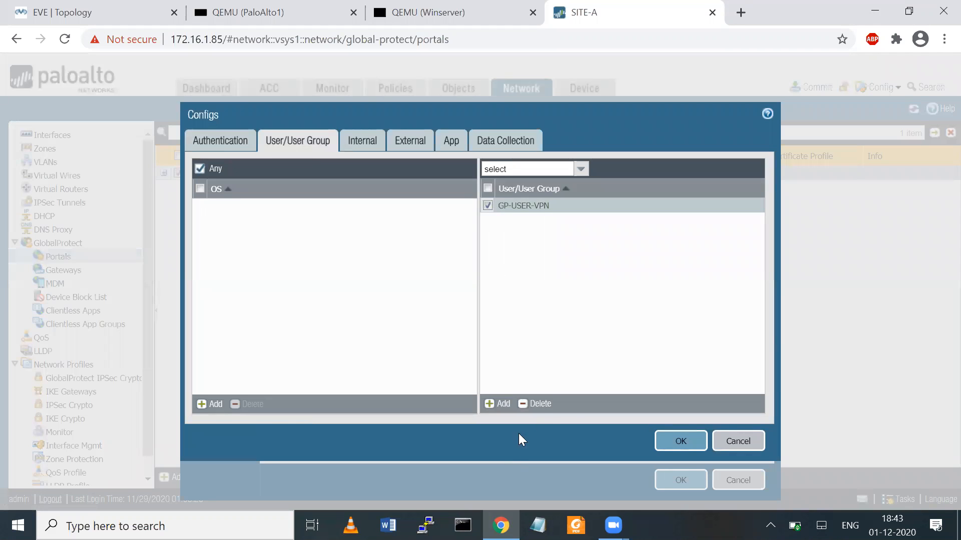
click(541, 404)
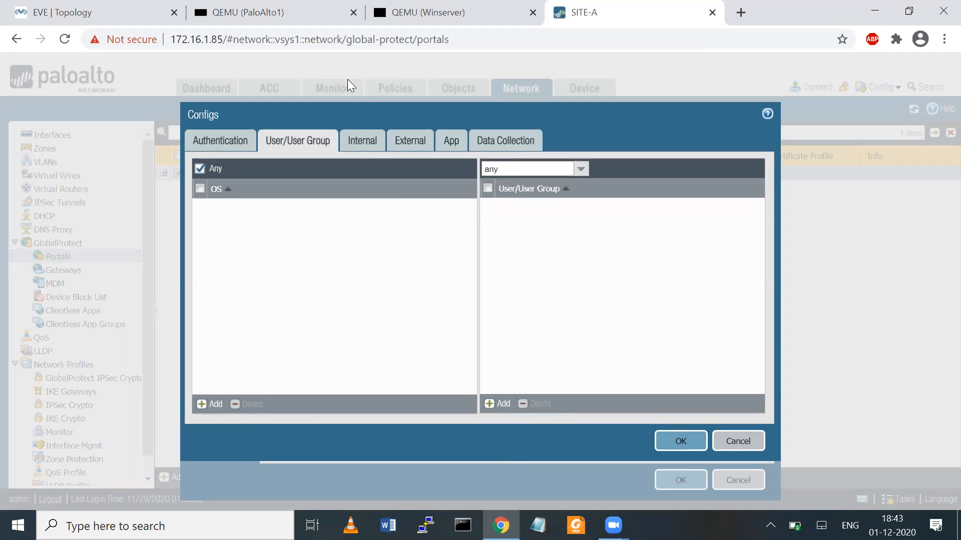
click(355, 143)
click(420, 140)
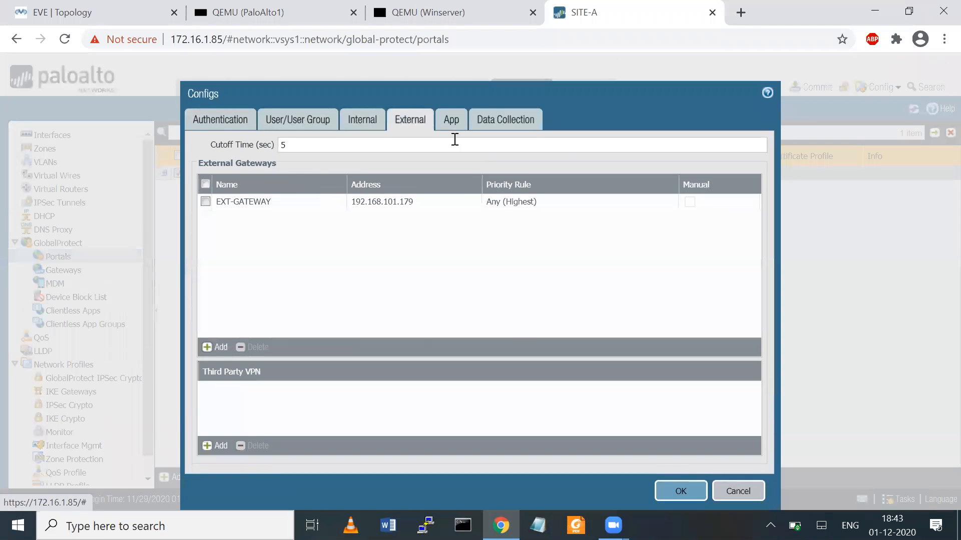
click(451, 119)
click(520, 115)
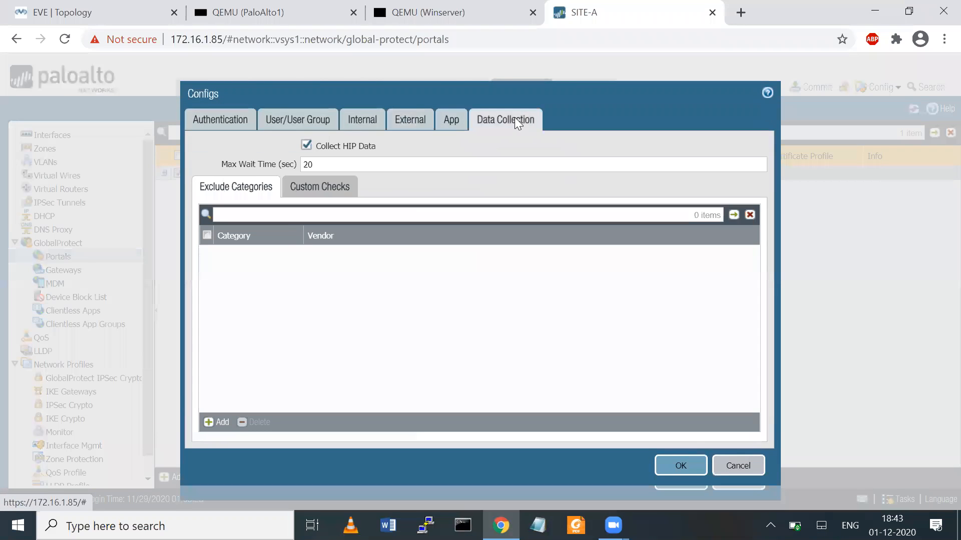
click(681, 464)
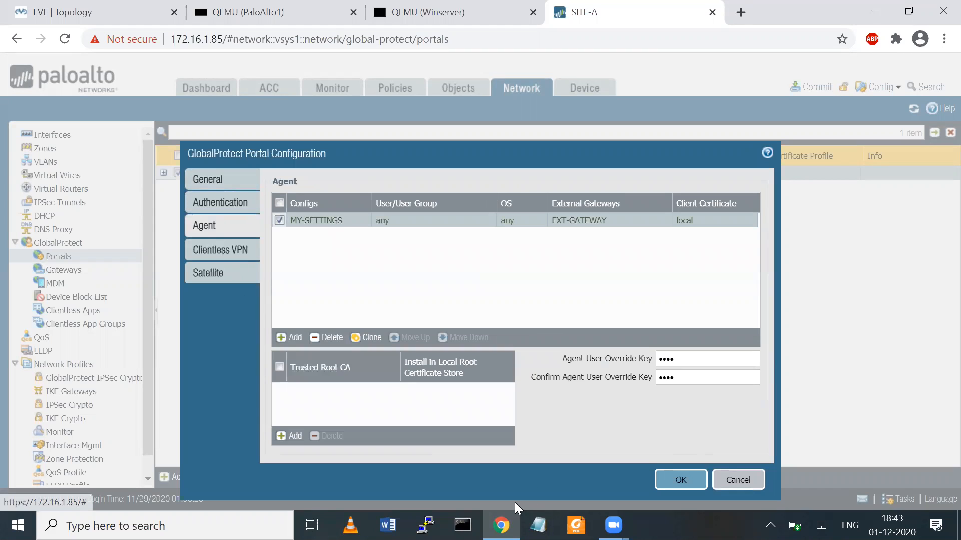
click(673, 480)
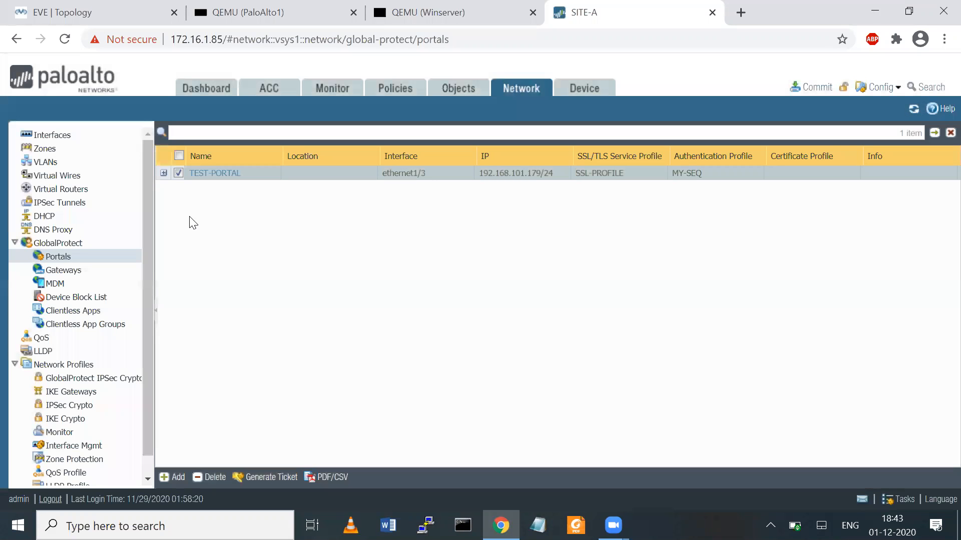
- Switch GATEWAY-D's MY-AUTH client authentication entry to the MY-SEQ authentication profile
click(63, 271)
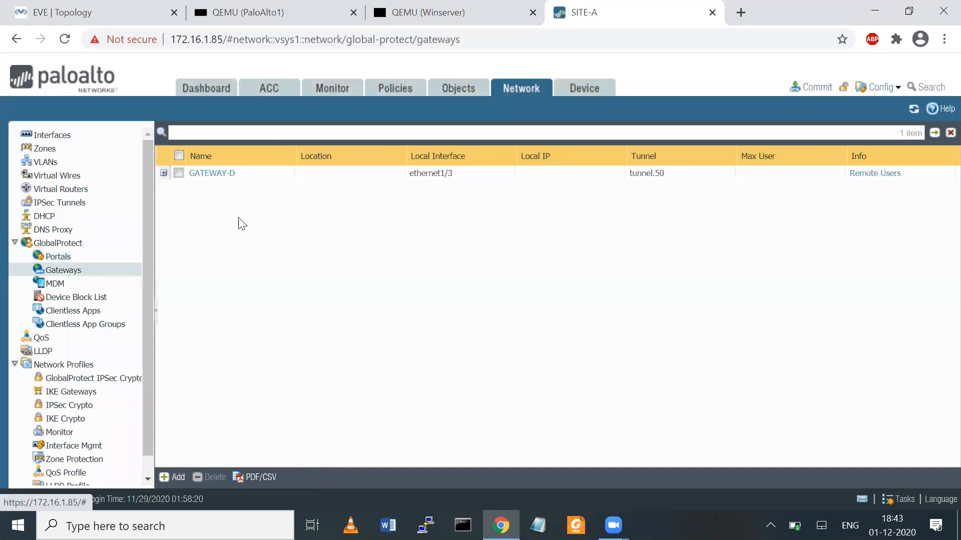
click(203, 175)
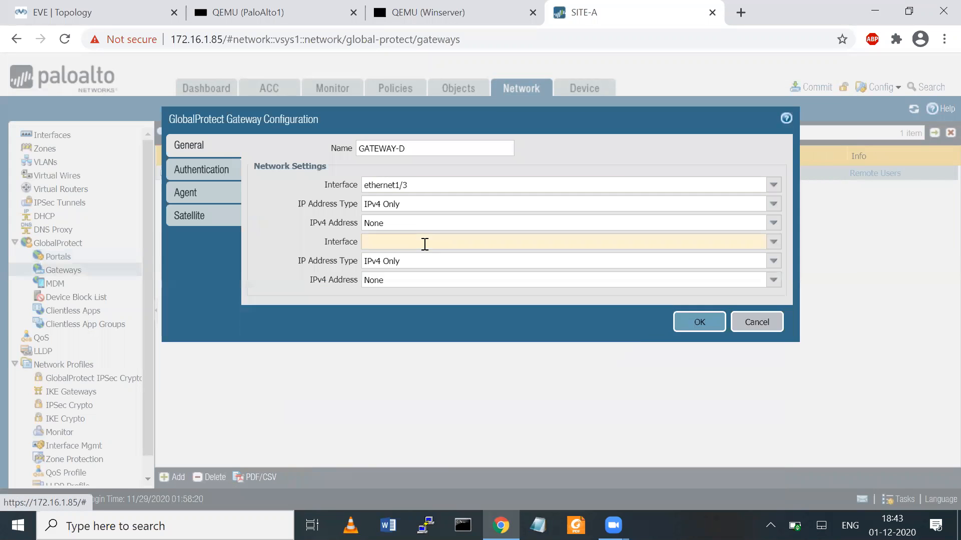
click(204, 172)
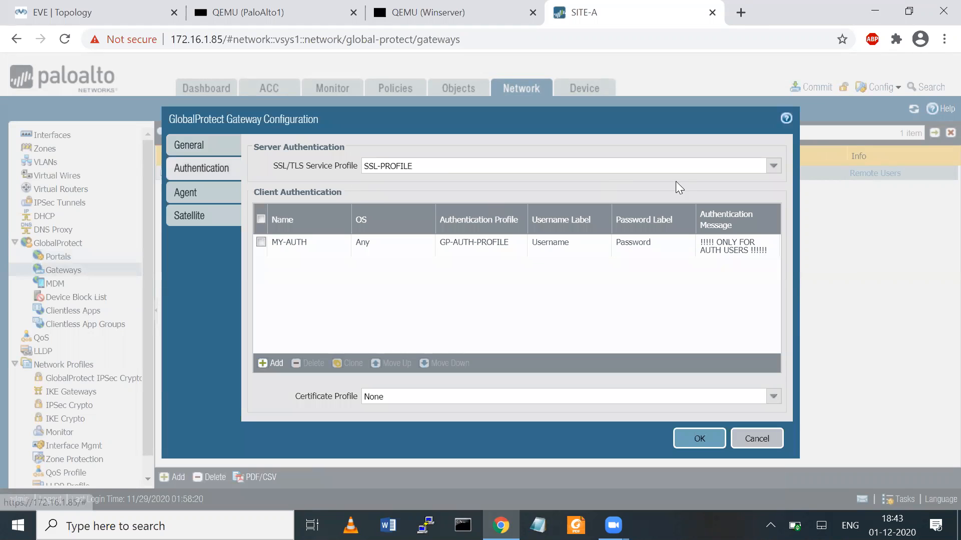
click(300, 242)
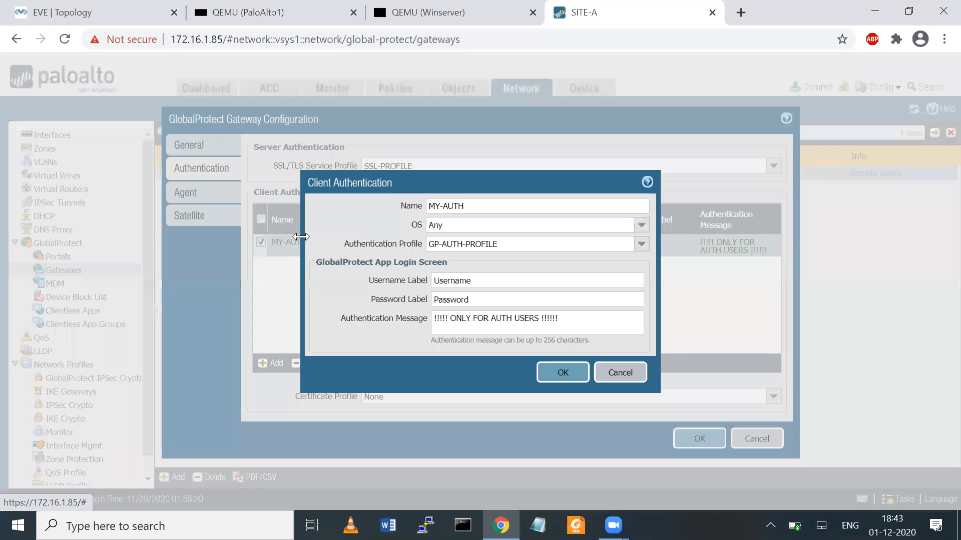
click(641, 244)
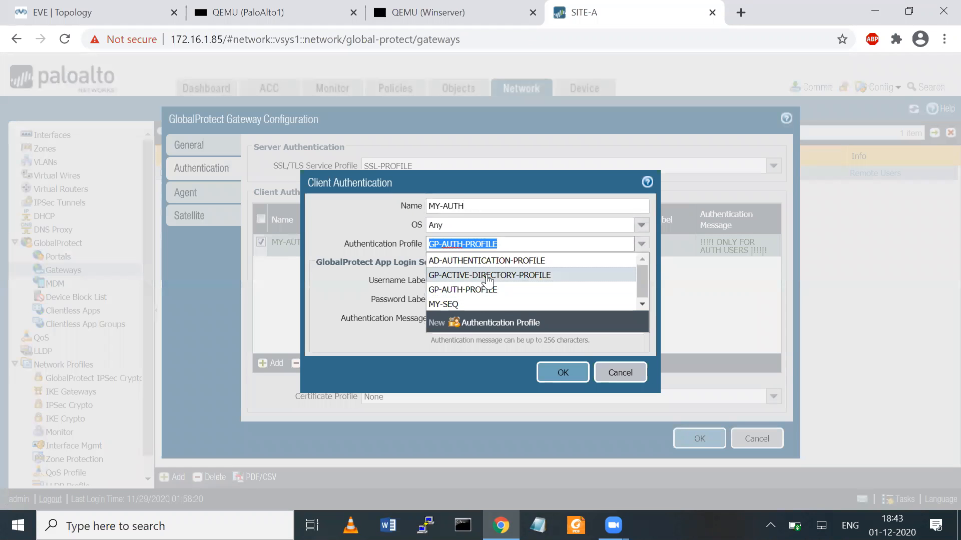
click(454, 305)
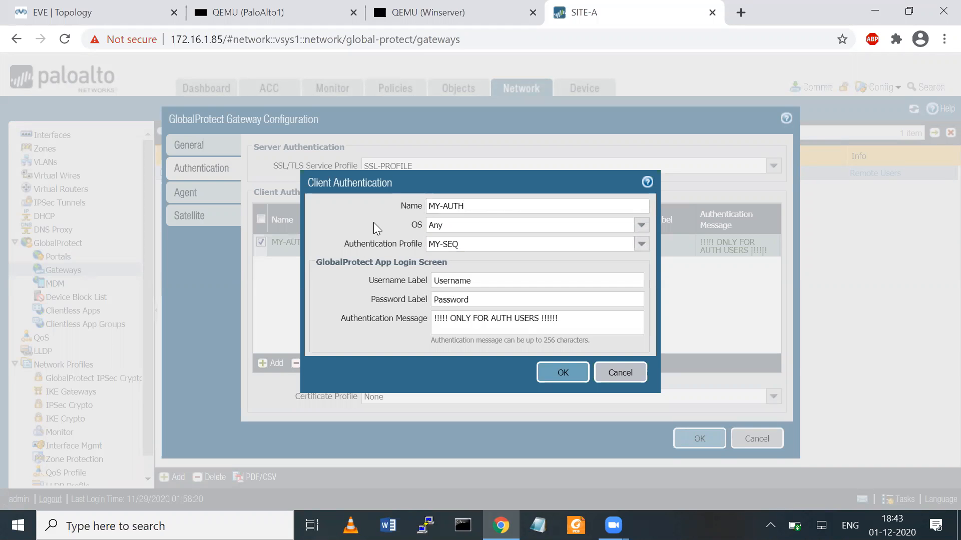
click(564, 373)
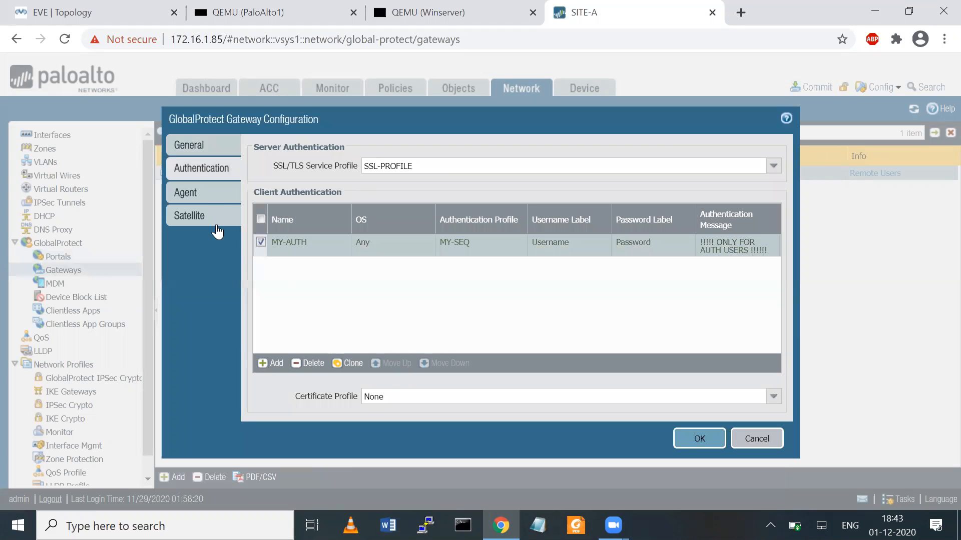
- Remove GP-USER-VPN from the TES_SETTINGS client config's source users and save the config
click(202, 191)
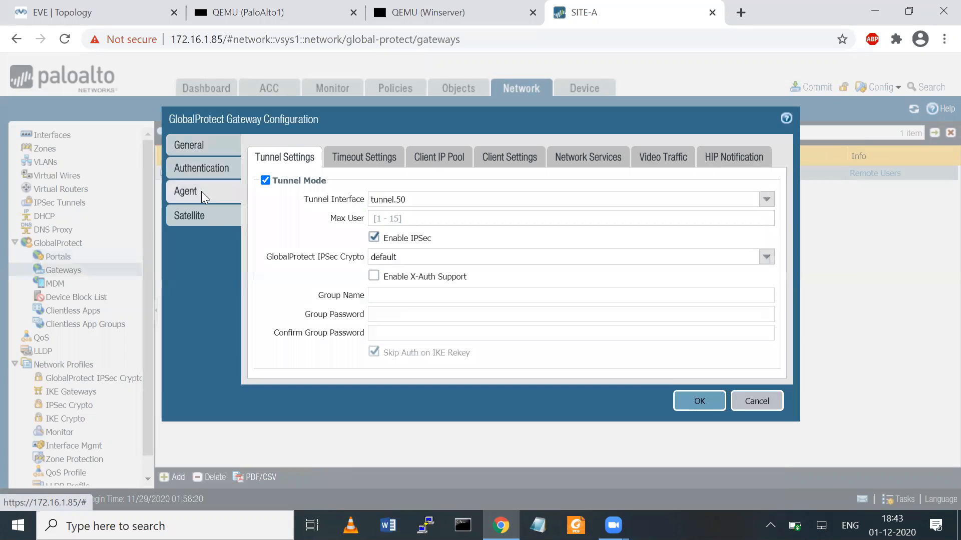
click(353, 160)
click(440, 162)
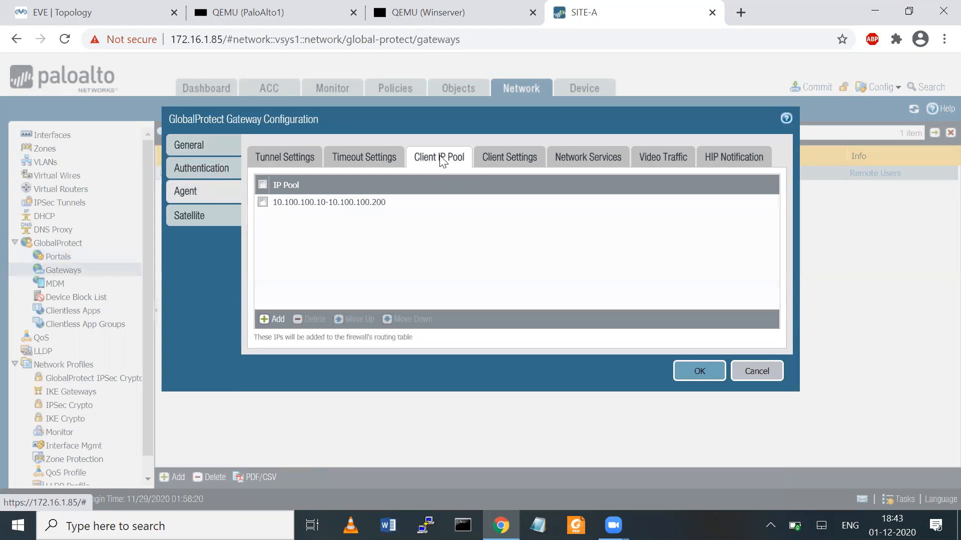
click(497, 161)
click(279, 226)
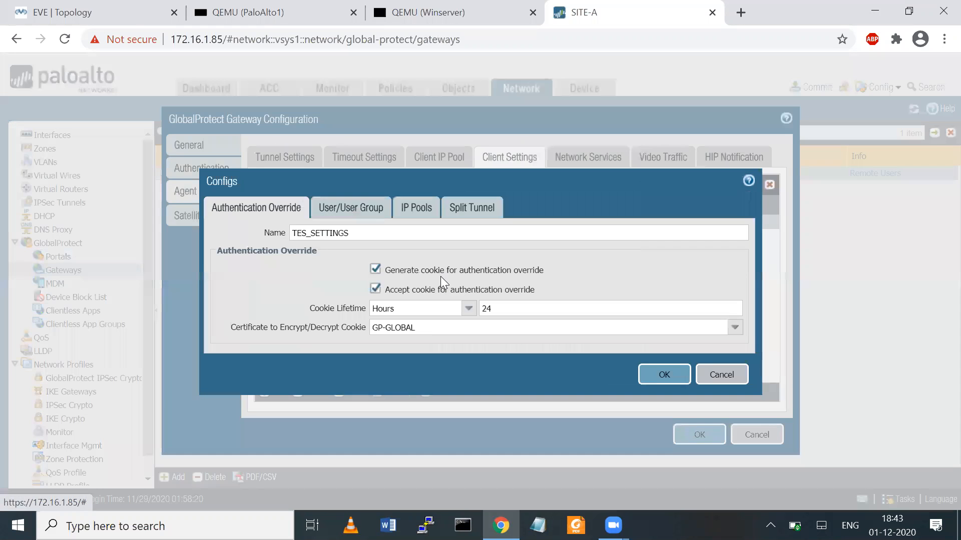
click(351, 213)
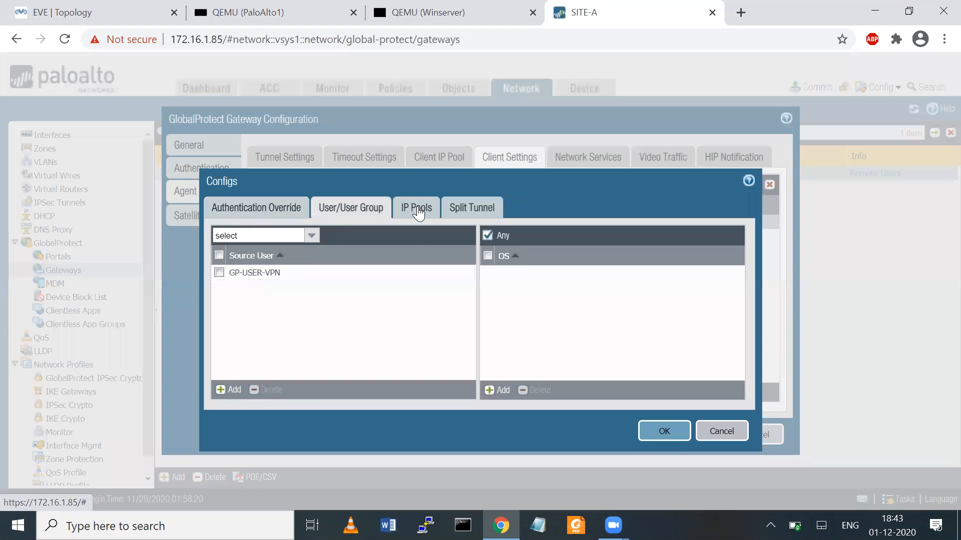
click(230, 274)
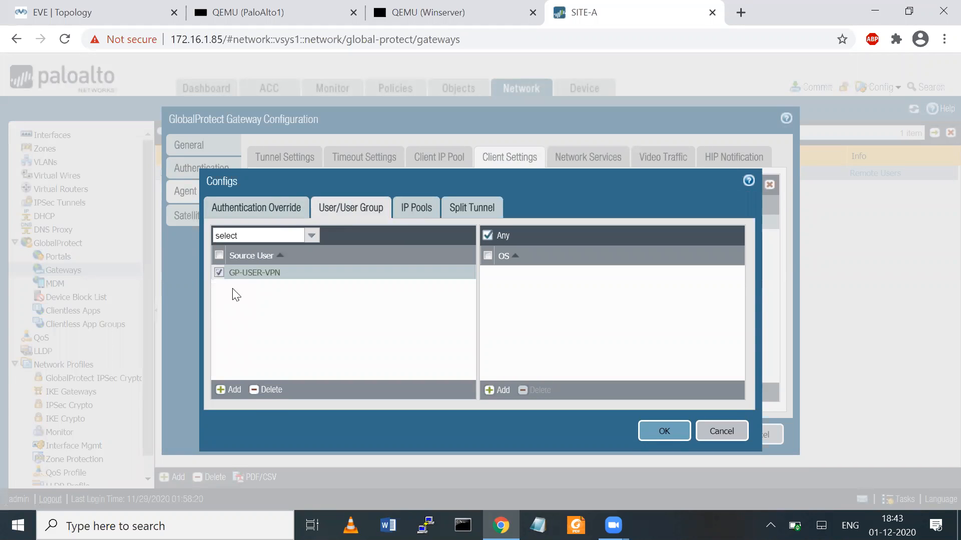
click(267, 390)
click(421, 211)
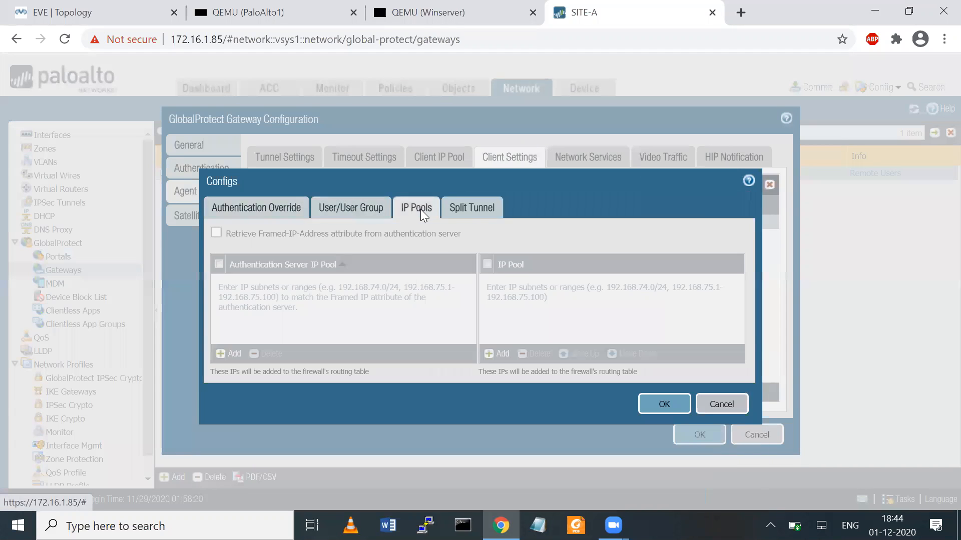
click(475, 207)
click(666, 490)
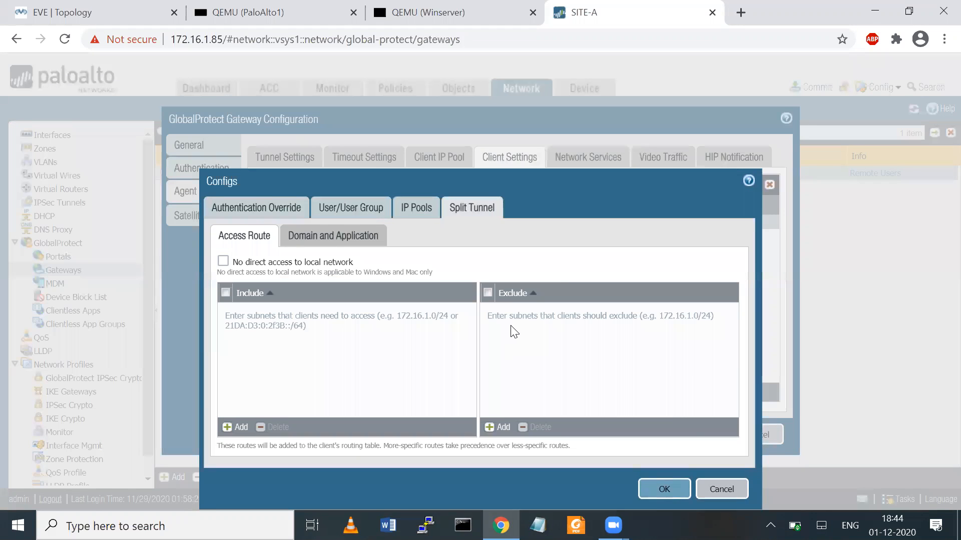
- Review the network services, video traffic and HIP notification settings, then save GATEWAY-D
click(582, 159)
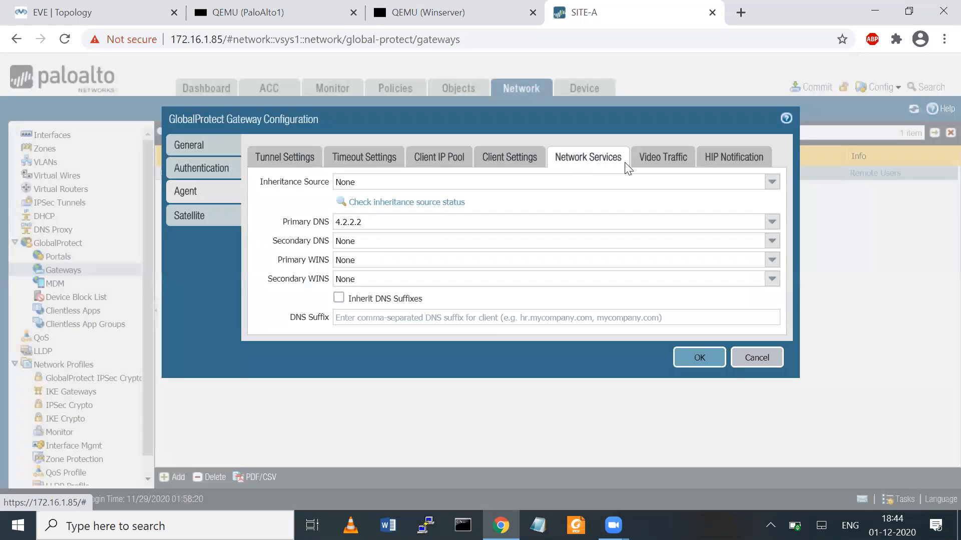
click(661, 158)
click(724, 158)
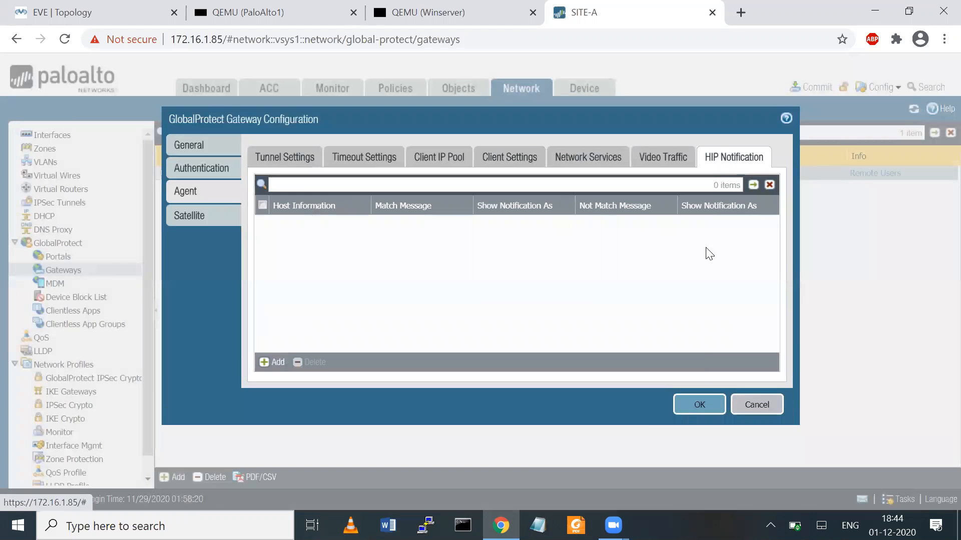
click(698, 409)
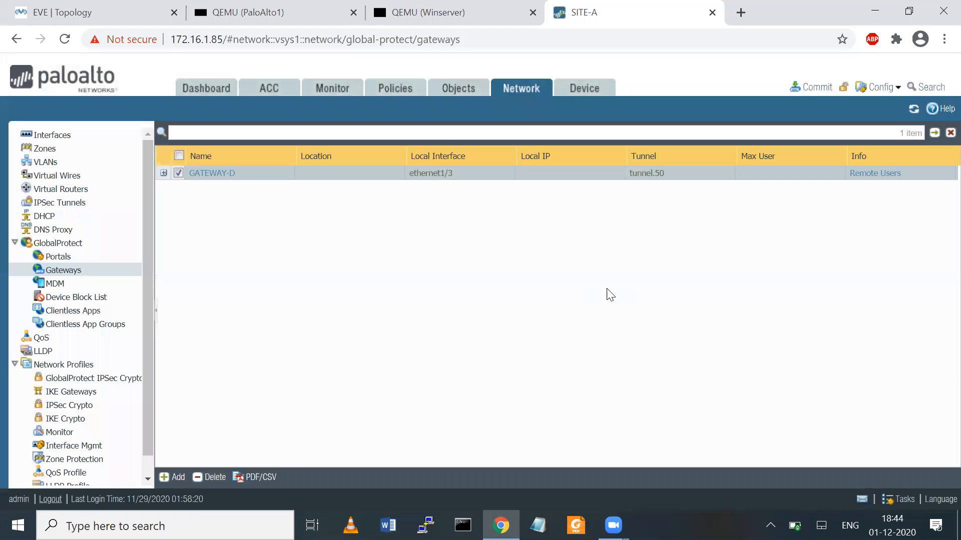
- Commit all changes to the firewall, close the successful commit report, and return to EVE | Topology
click(811, 86)
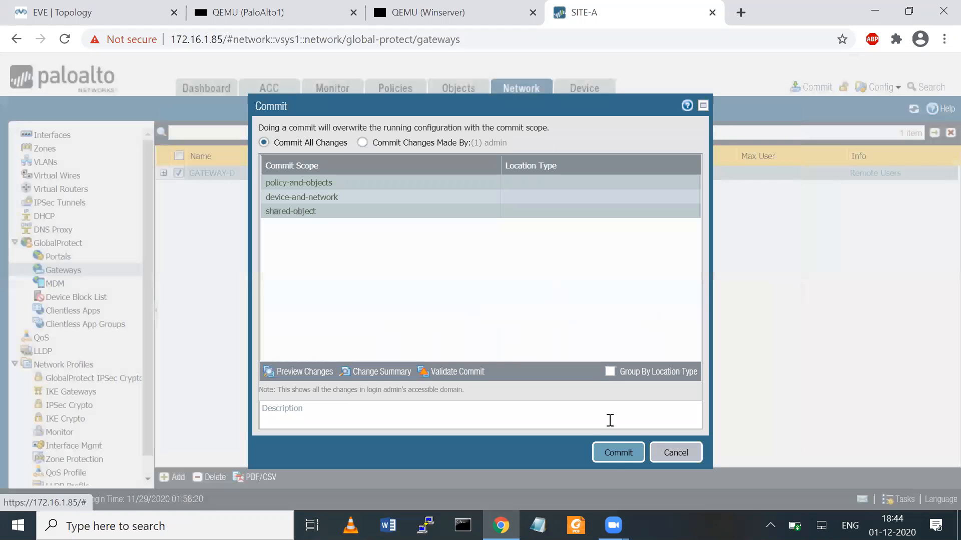
click(615, 453)
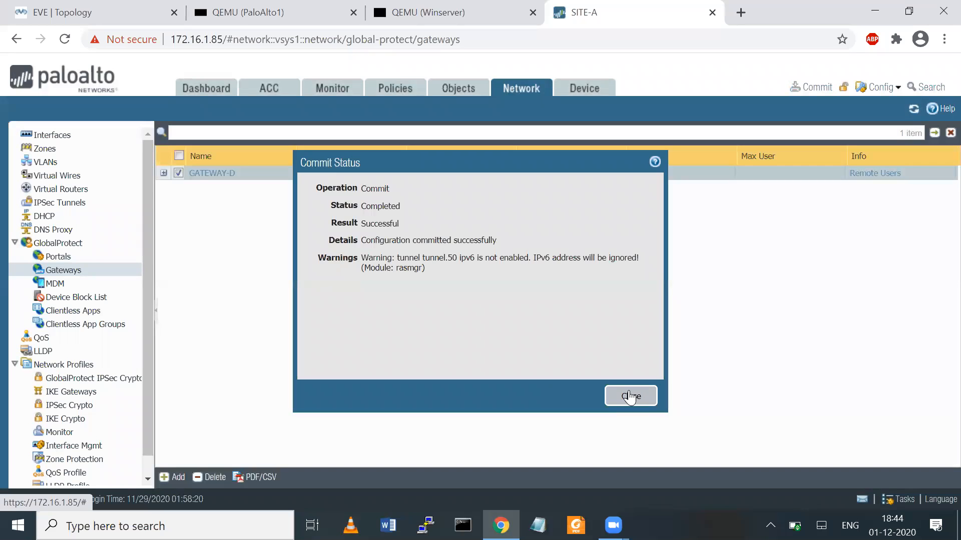
click(630, 396)
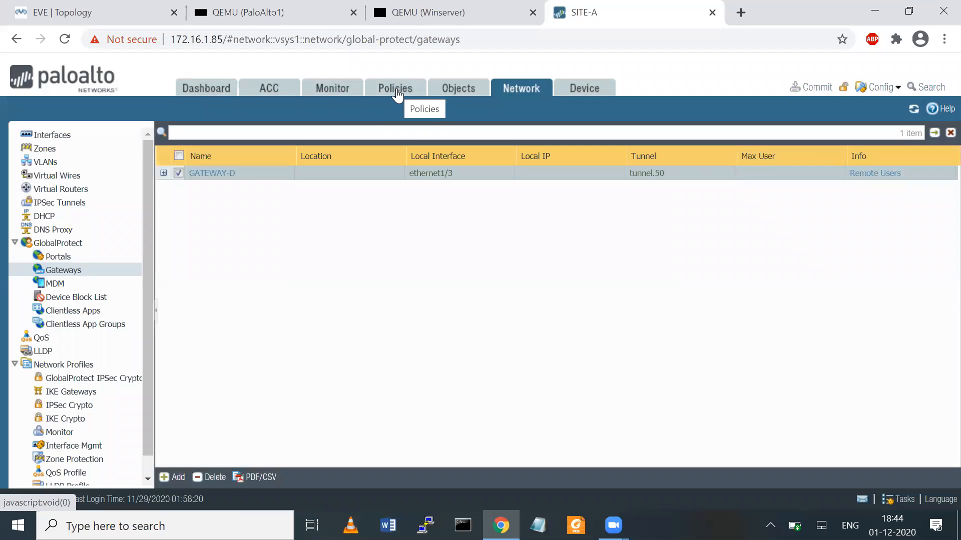
click(88, 13)
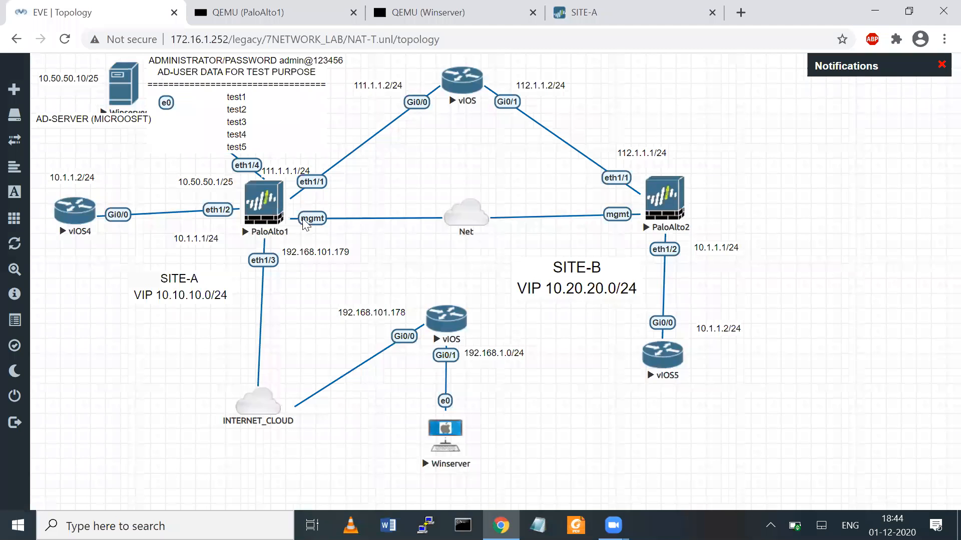
- Open the Winserver console and send Ctrl+Alt+Del through the On-Screen Keyboard
click(448, 440)
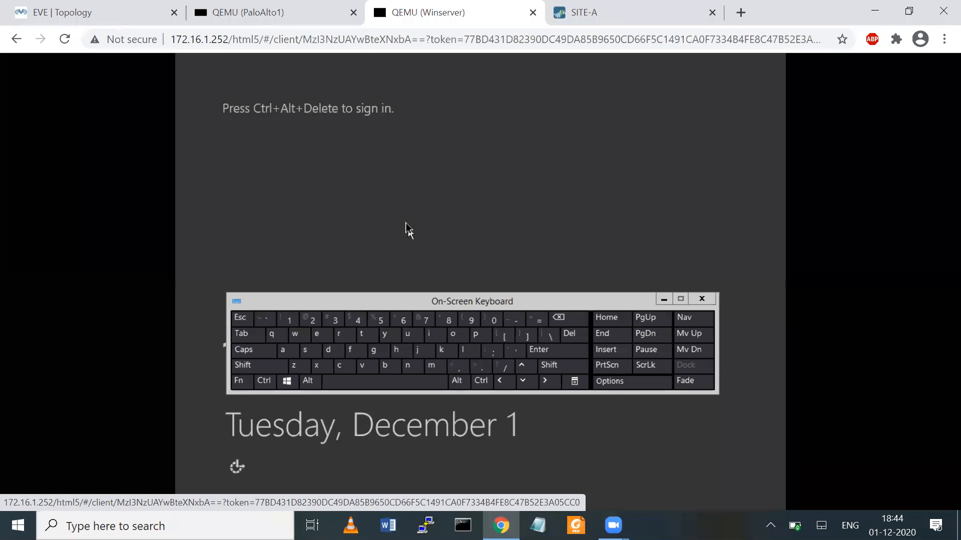
click(707, 300)
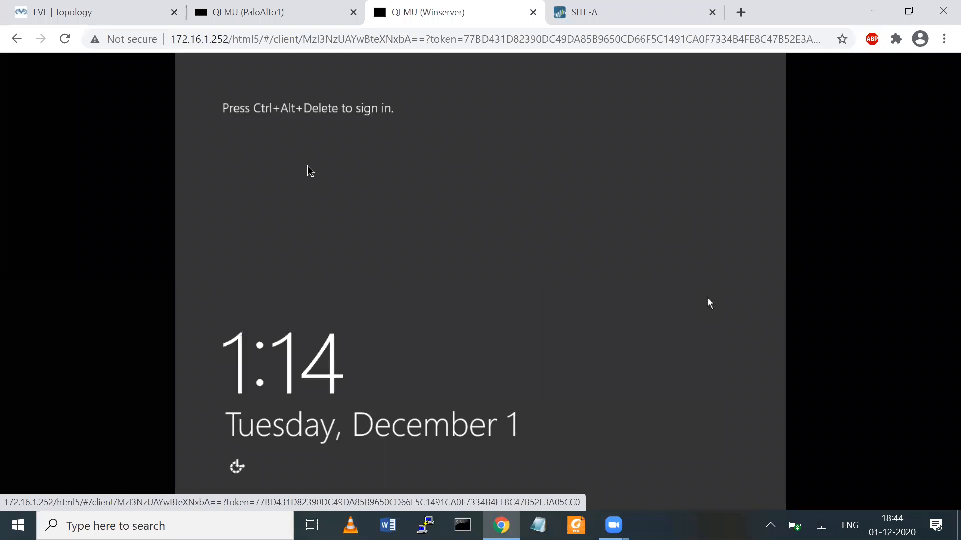
click(100, 13)
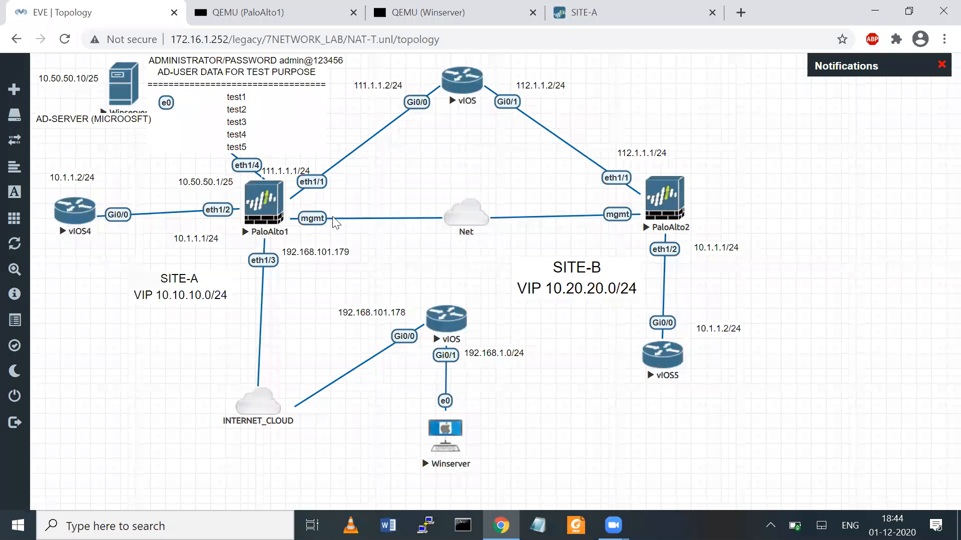
click(447, 440)
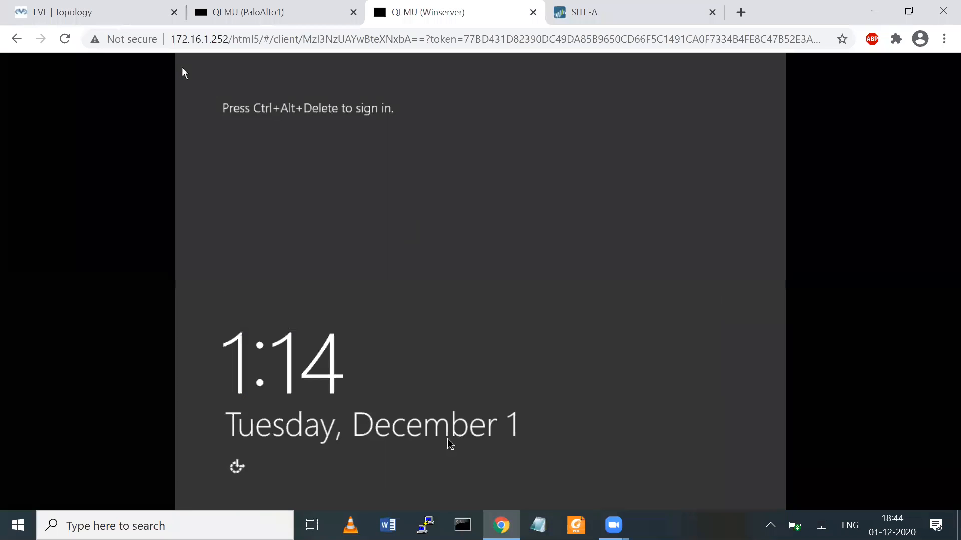
click(240, 465)
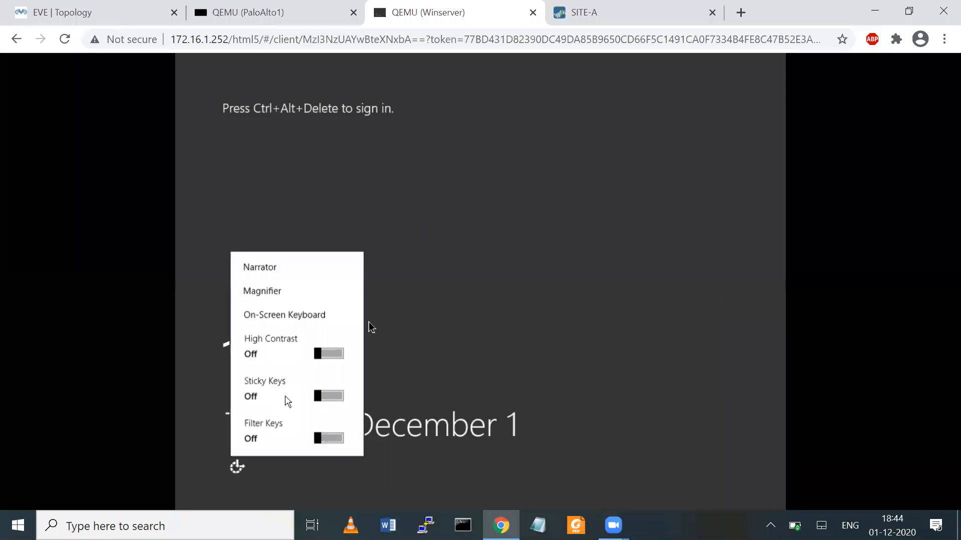
click(291, 314)
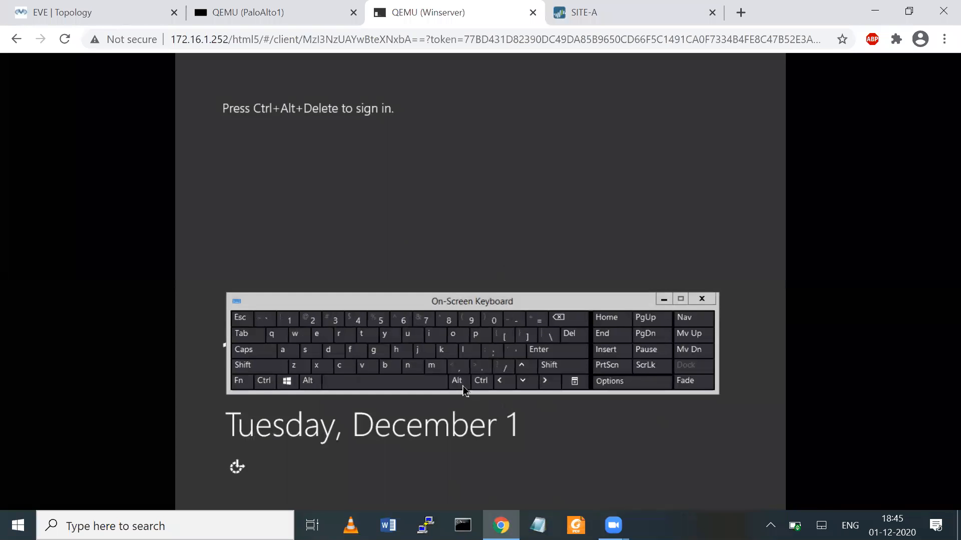
click(458, 380)
click(486, 382)
click(569, 334)
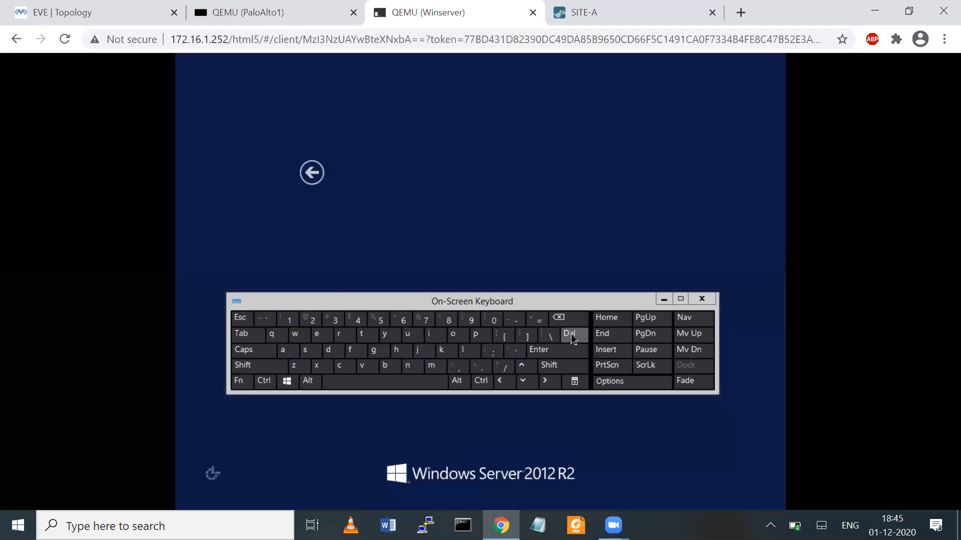
click(701, 299)
- Enter the Administrator password, retrying after a mistyped attempt, to sign in
text(Pas)
key(BackSpace)
key(BackSpace)
key(BackSpace)
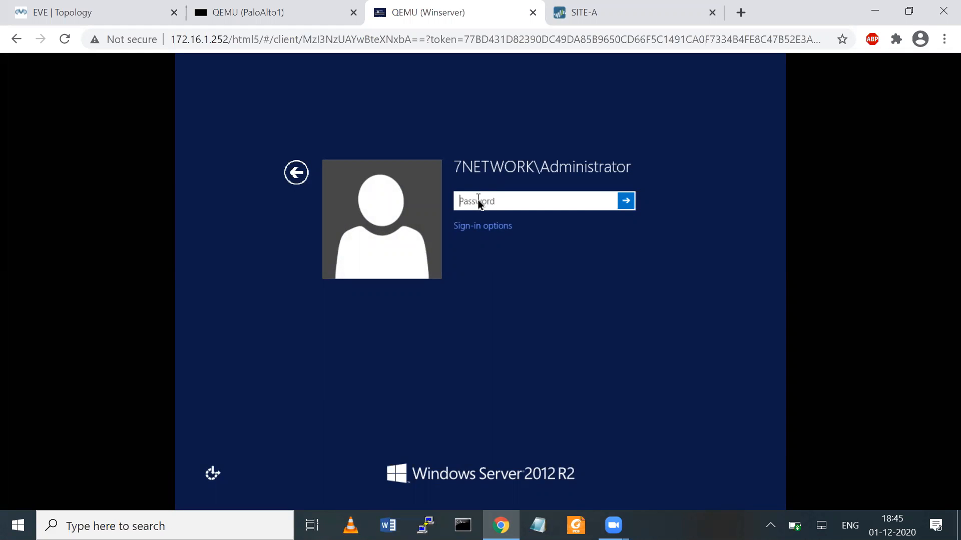
text(Pass@123)
key(Return)
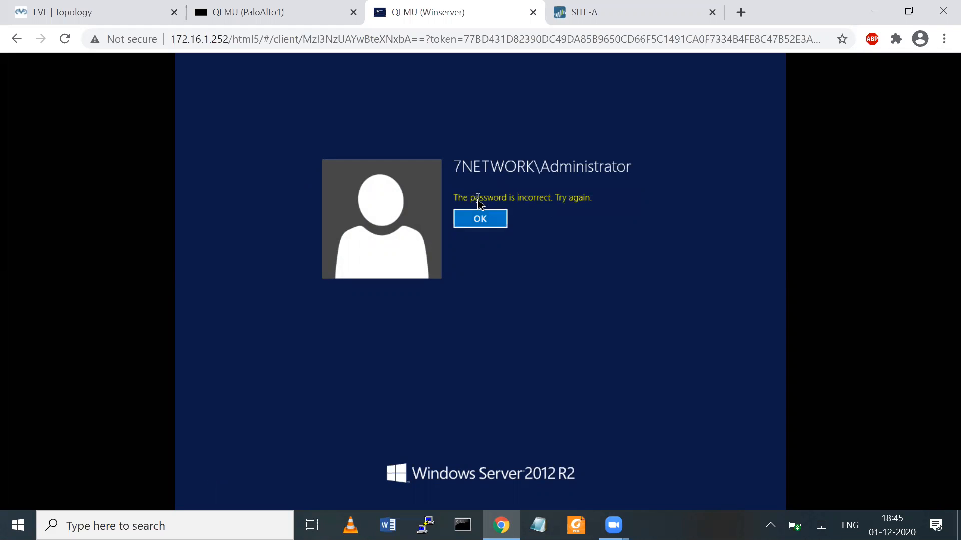
key(Return)
text(Pass)
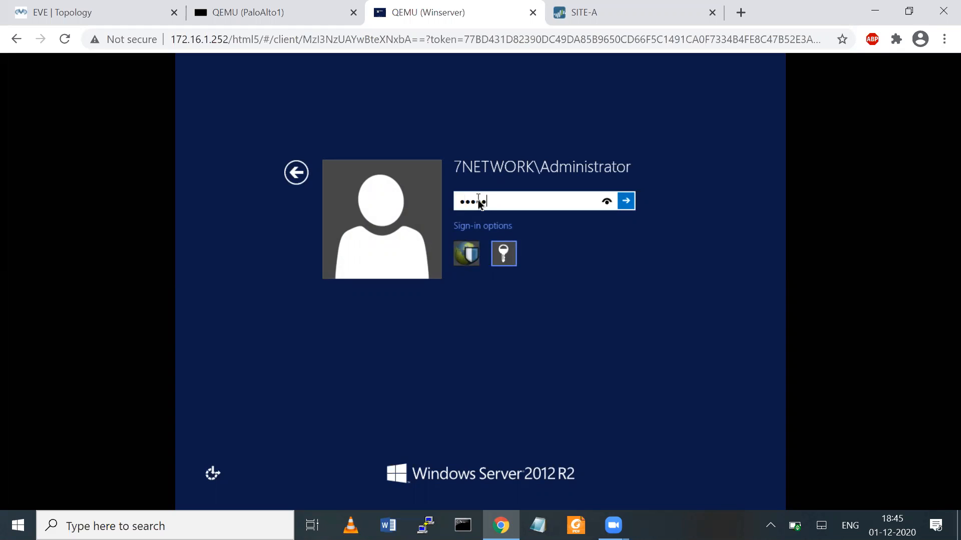
text(3)
key(BackSpace)
key(BackSpace)
key(BackSpace)
key(BackSpace)
key(BackSpace)
key(BackSpace)
text(Pass••••)
key(Return)
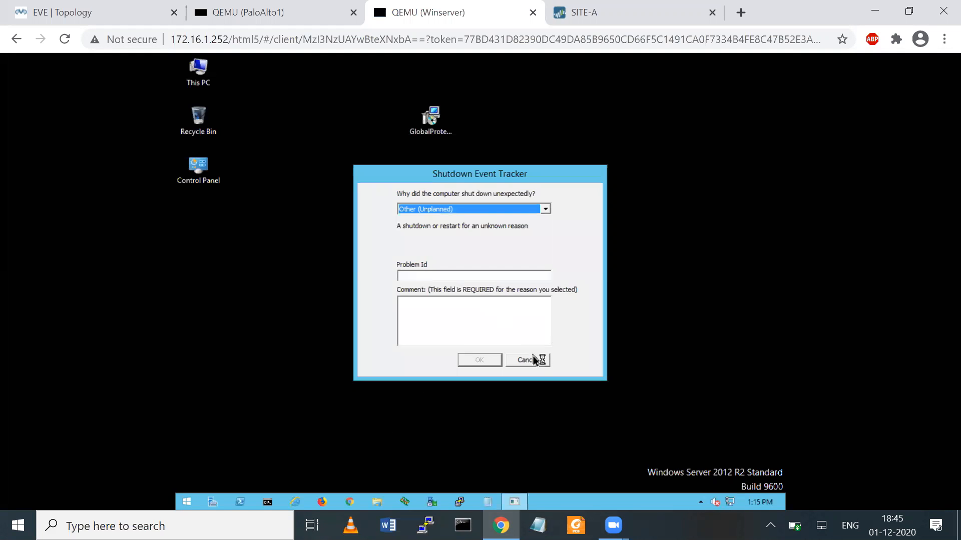
- Dismiss the Shutdown Event Tracker and run ping yahoo.com in a Command Prompt
click(538, 358)
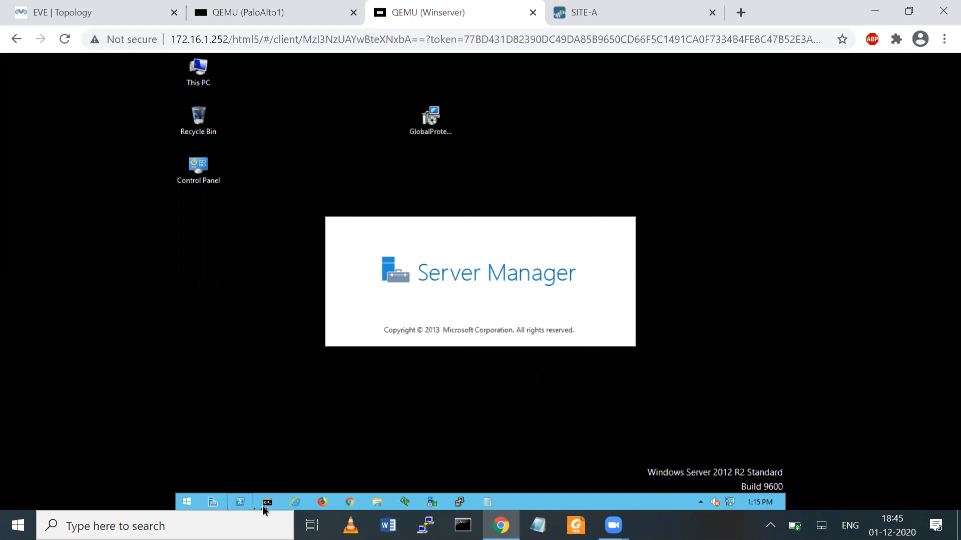
click(267, 501)
text(ping yaho)
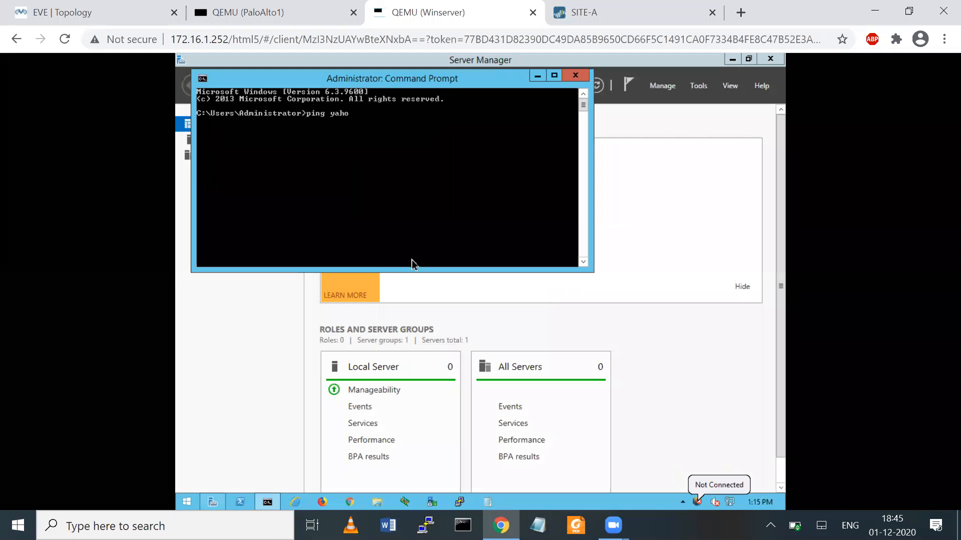
text(o.com)
key(Return)
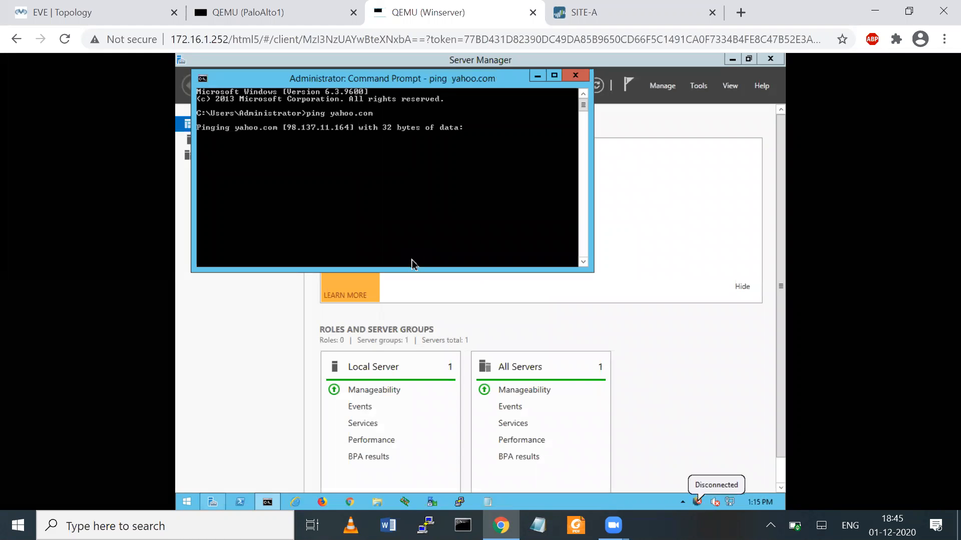
- Edit the recalled command back to ping yahoo.com until replies arrive from 98.137.11.164
key(ctrl+c)
key(Up)
text(n -)
text(t)
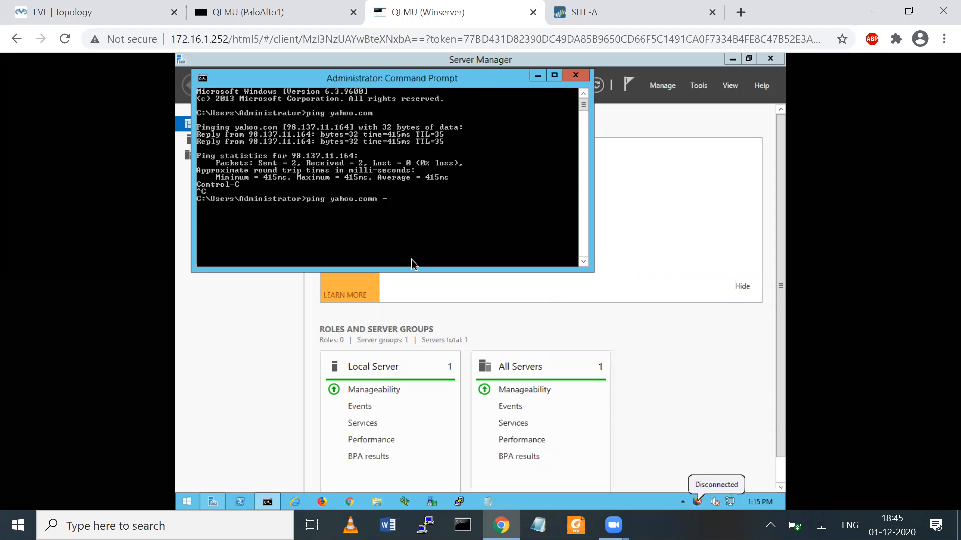
key(Return)
key(Up)
key(BackSpace)
key(BackSpace)
key(Return)
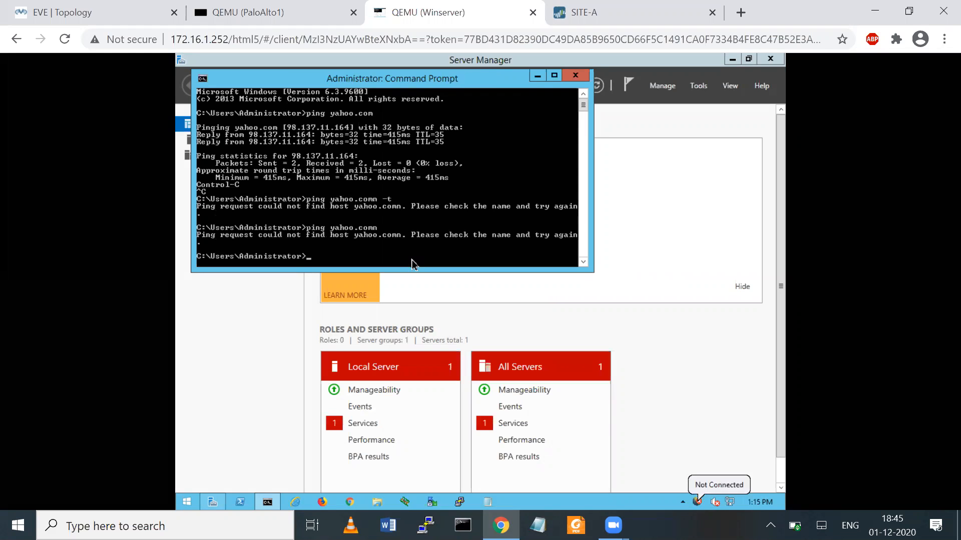
key(Up)
key(Return)
key(Up)
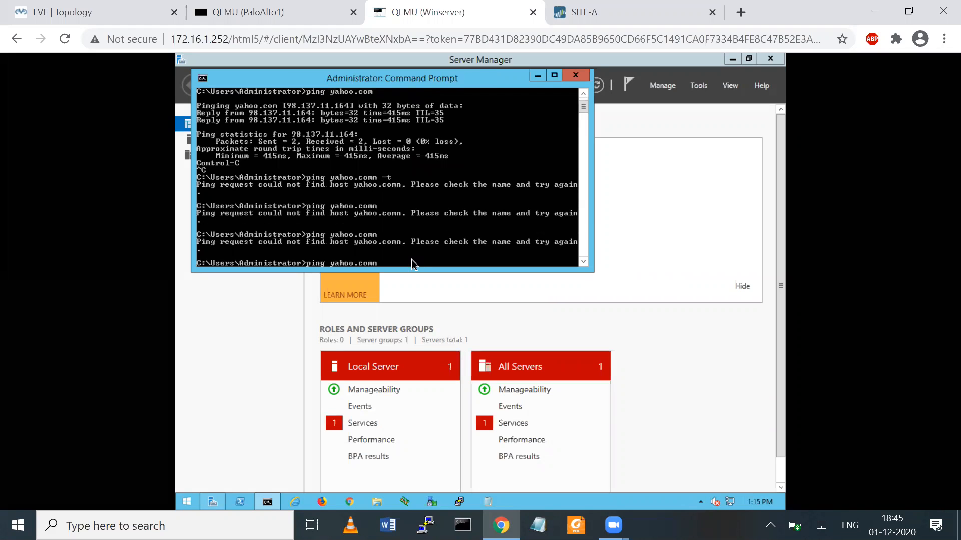
text(-)
key(BackSpace)
key(BackSpace)
key(BackSpace)
key(Return)
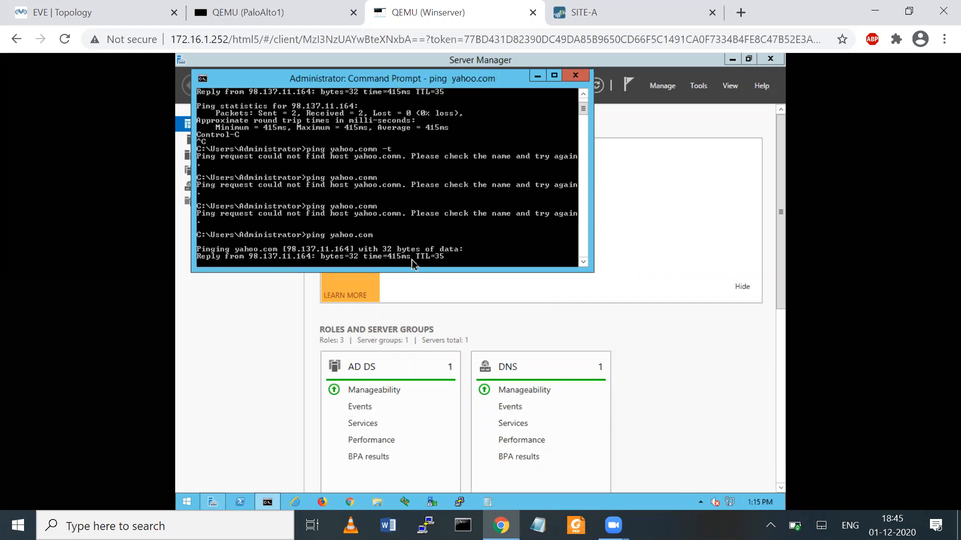
- Close the Command Prompt and open the GlobalProtect panel from the tray to start connecting
click(575, 76)
click(700, 502)
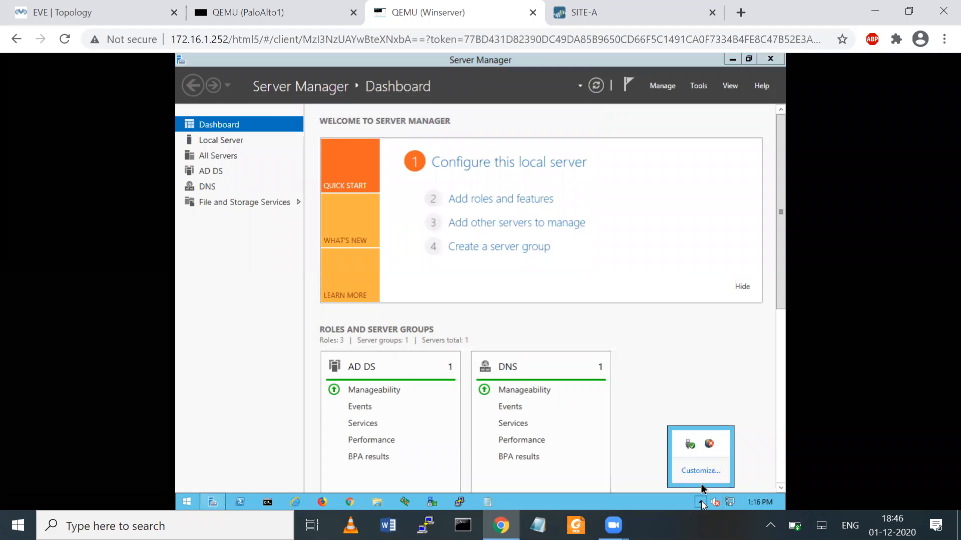
right_click(708, 445)
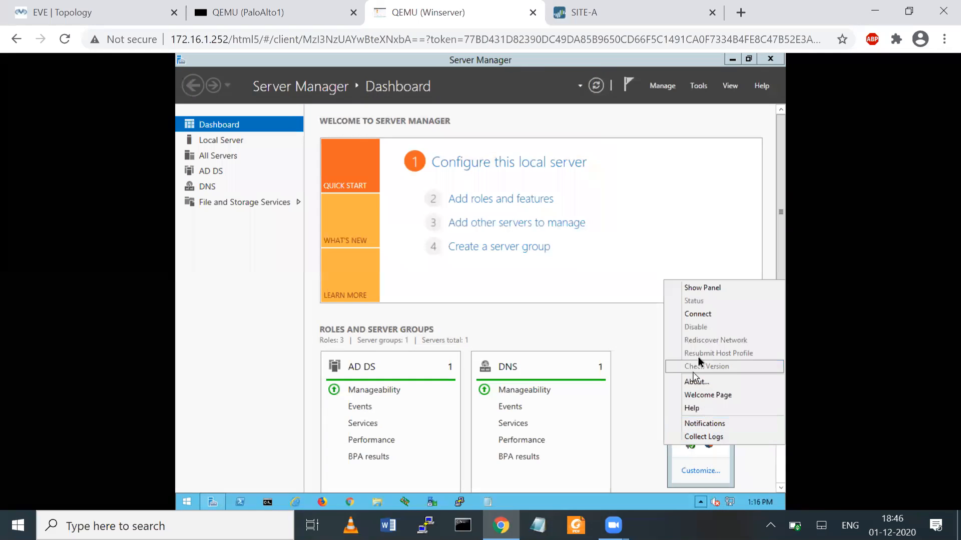
click(703, 288)
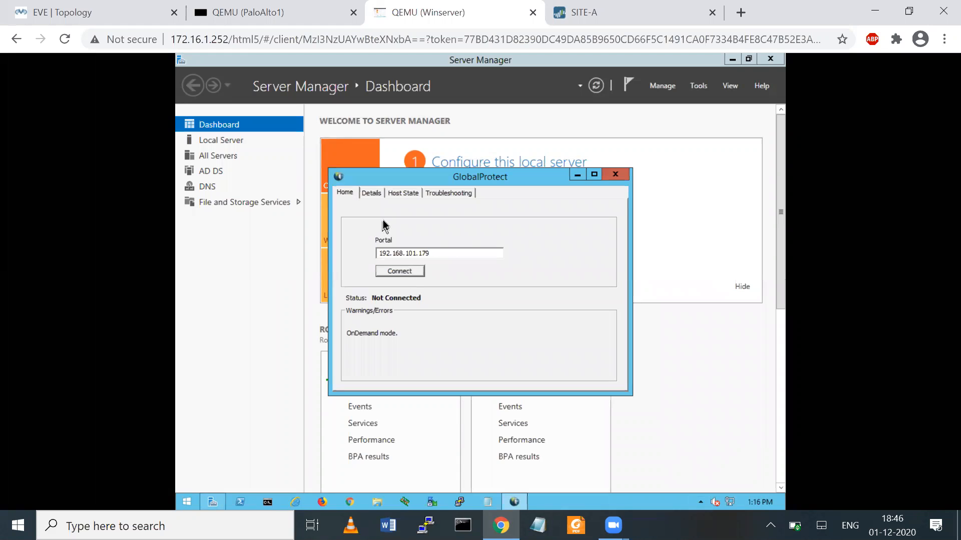
click(404, 271)
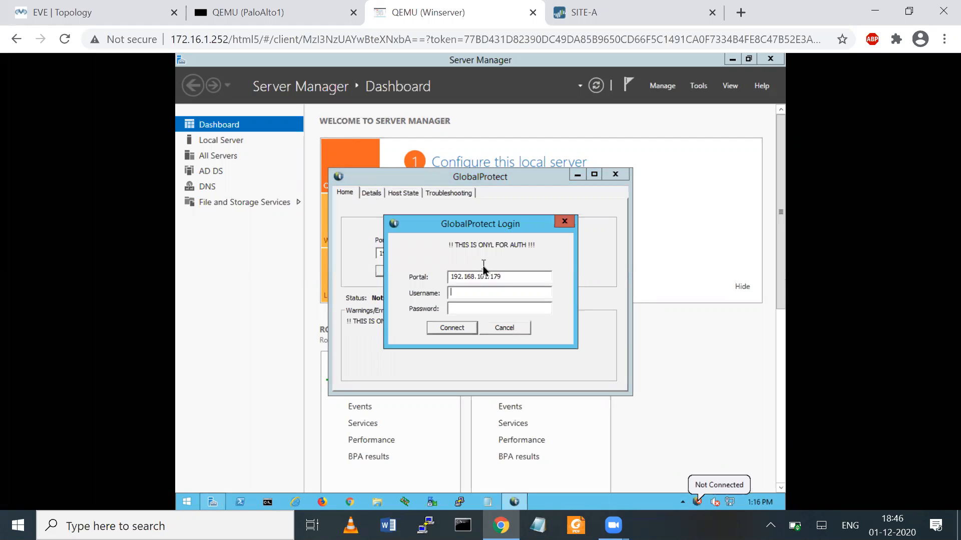
- Log in with the test user's username and password, close the welcome page, and minimize Server Manager
text(test1)
key(Tab)
text(***)
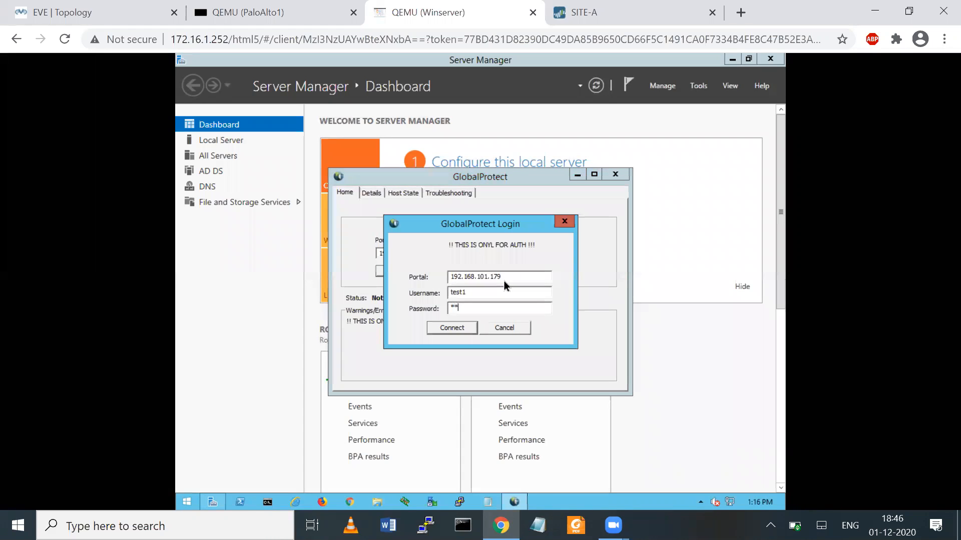
text(***)
click(460, 328)
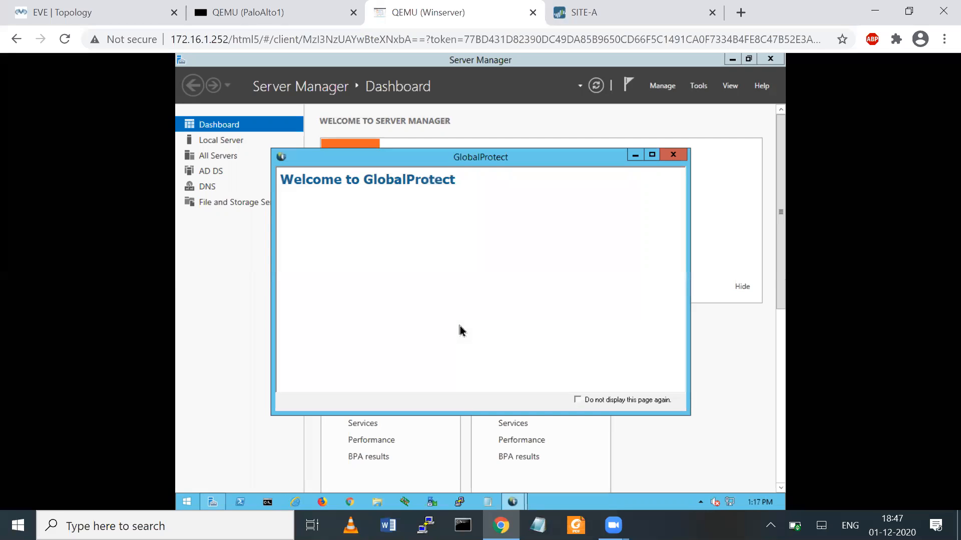
click(685, 158)
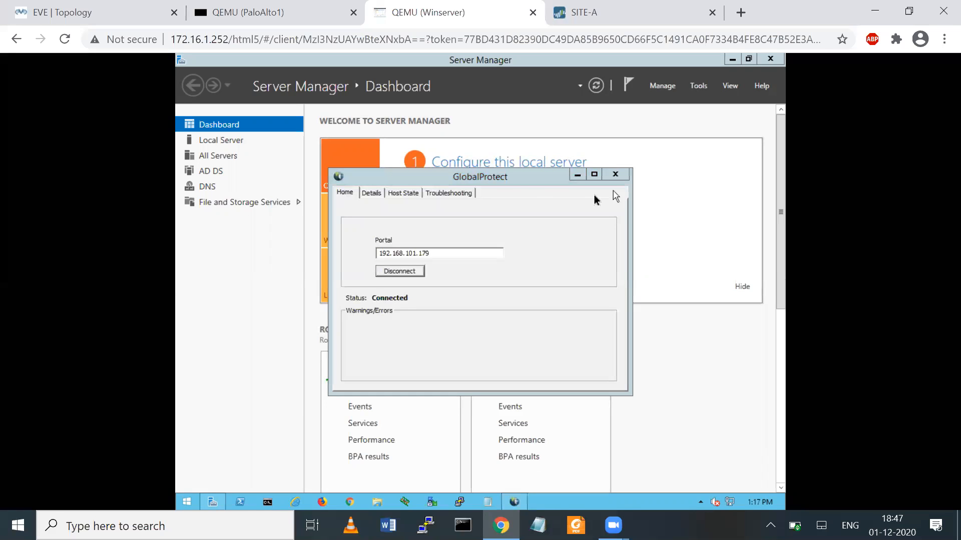
drag(513, 176, 508, 162)
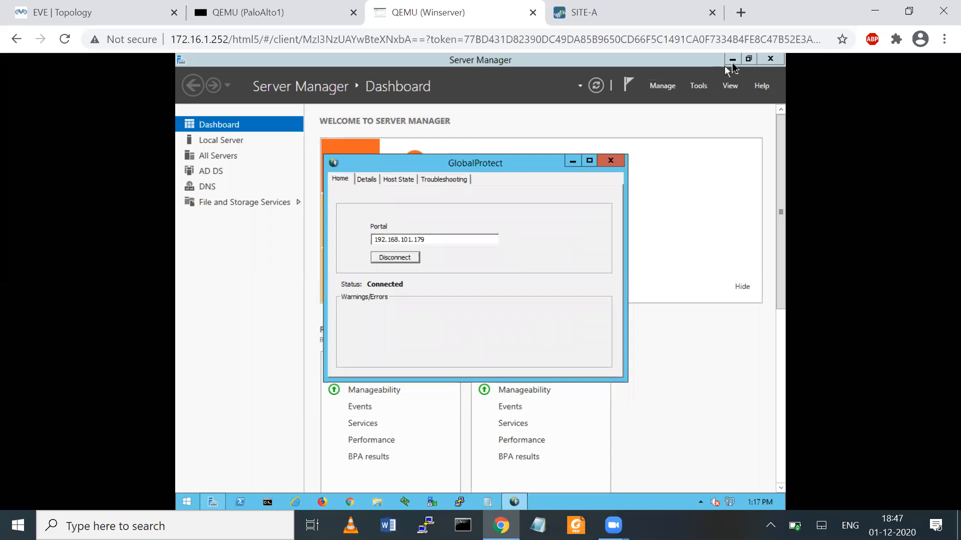
click(732, 60)
drag(478, 163, 501, 155)
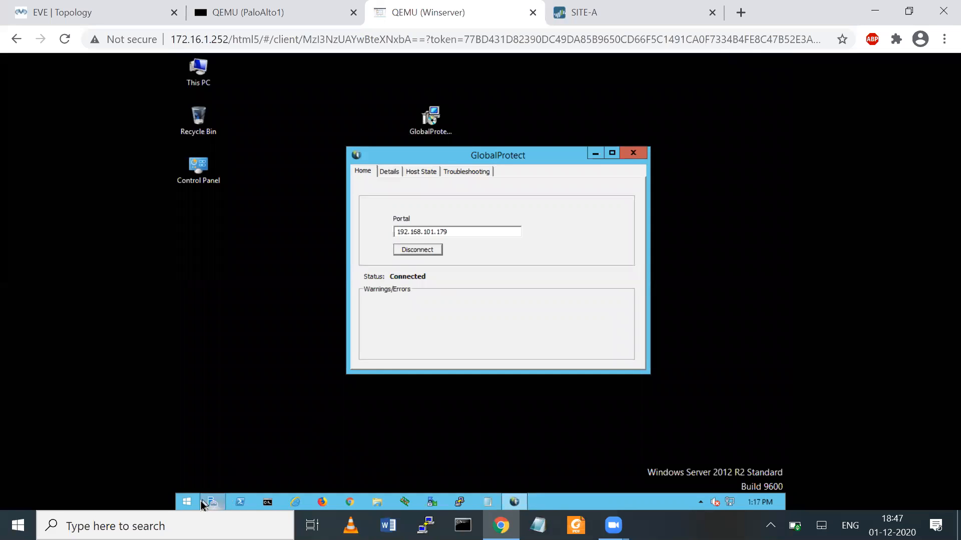
- On the topology, draw the path from the AD server through PaloAlto1 to Winserver
click(78, 7)
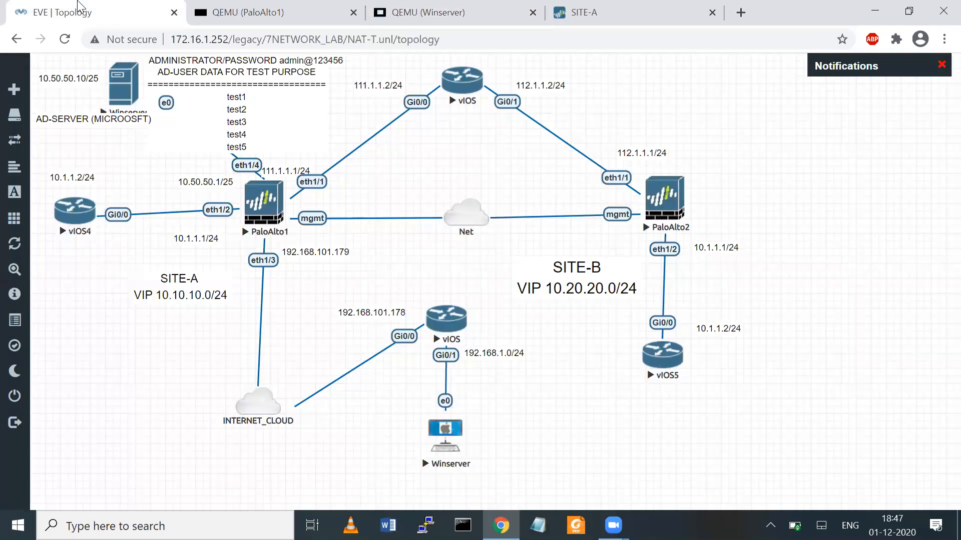
drag(135, 79, 261, 185)
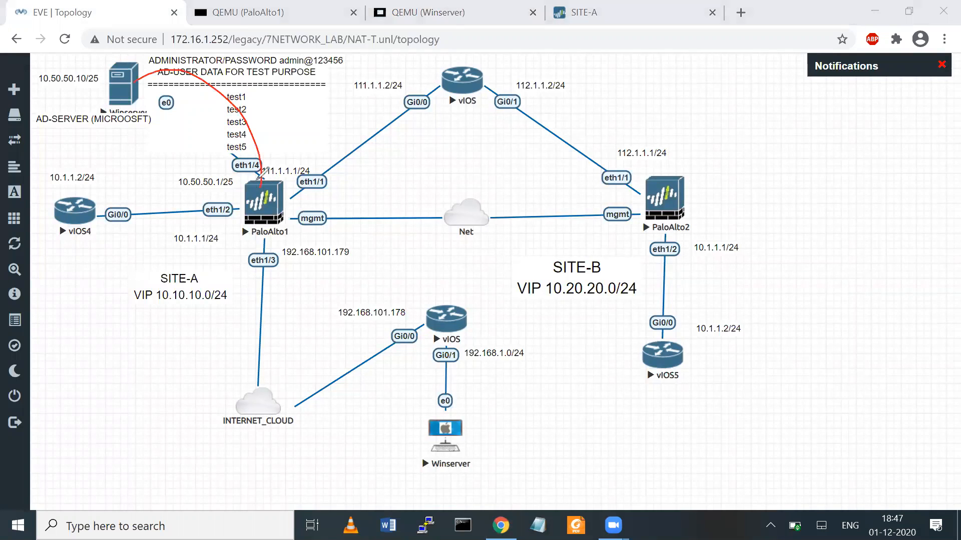
drag(149, 72, 150, 81)
mouse_move(266, 397)
mouse_down()
mouse_move(453, 305)
mouse_move(468, 414)
mouse_move(450, 410)
mouse_move(479, 394)
mouse_move(439, 386)
mouse_move(408, 402)
mouse_move(472, 395)
mouse_up()
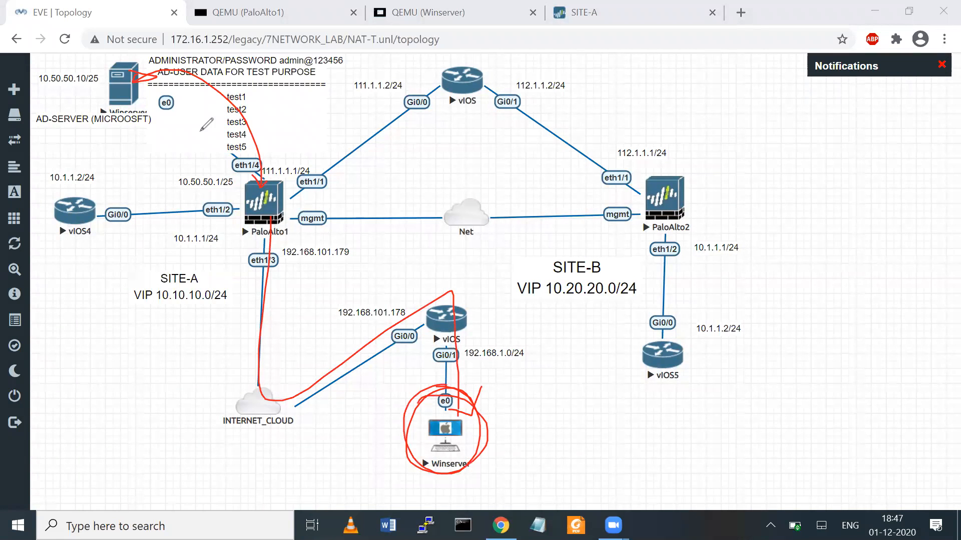
drag(156, 107, 122, 111)
drag(115, 52, 133, 98)
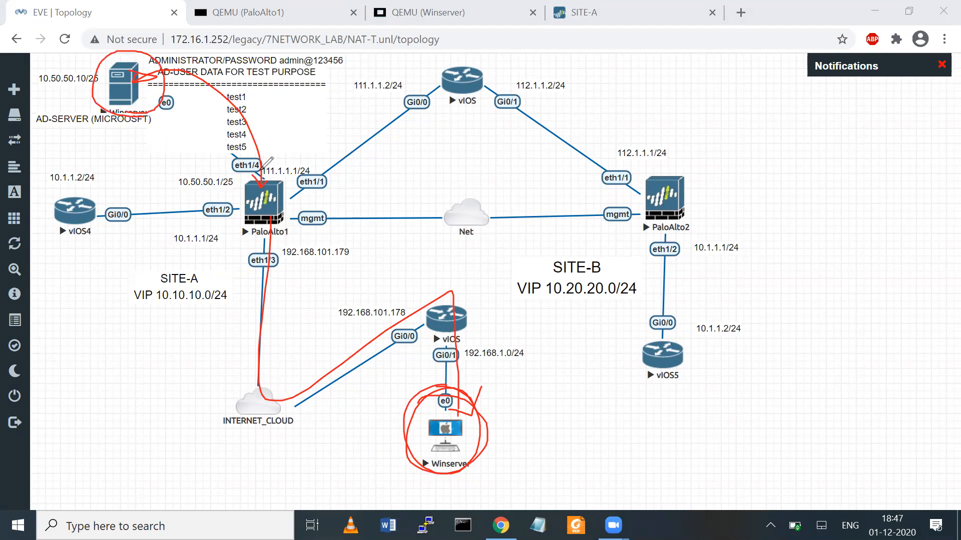
mouse_move(223, 89)
mouse_down()
mouse_move(258, 90)
mouse_move(259, 168)
mouse_move(233, 168)
mouse_up()
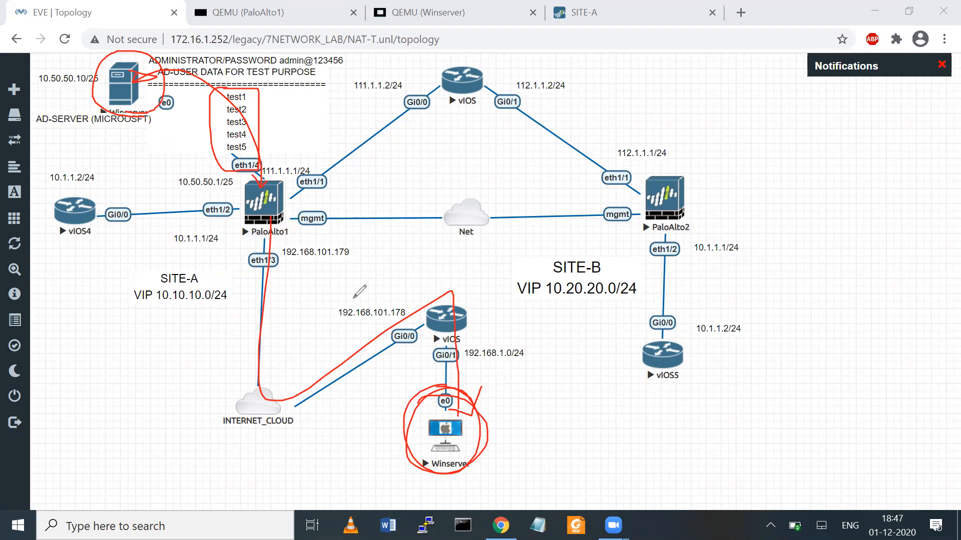
mouse_move(466, 415)
mouse_down()
mouse_move(463, 403)
mouse_move(477, 443)
mouse_move(455, 375)
mouse_up()
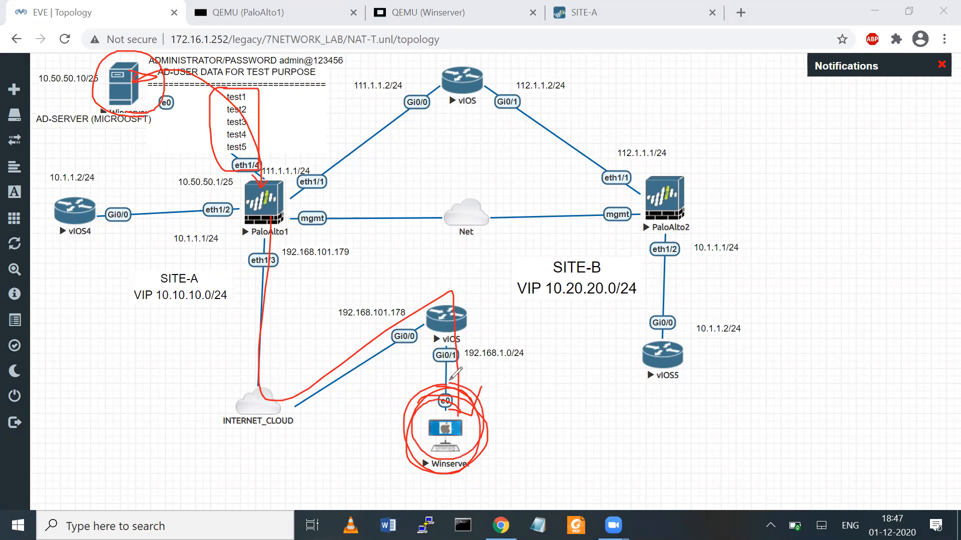
- Clear the annotations, nudge the vIOS4 router, and return to the Winserver console
key(e)
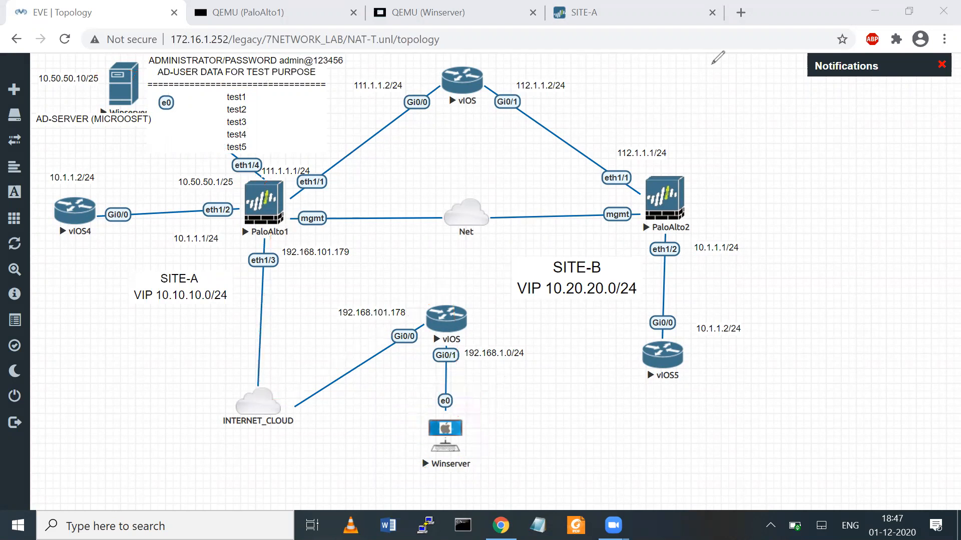
drag(71, 210, 67, 208)
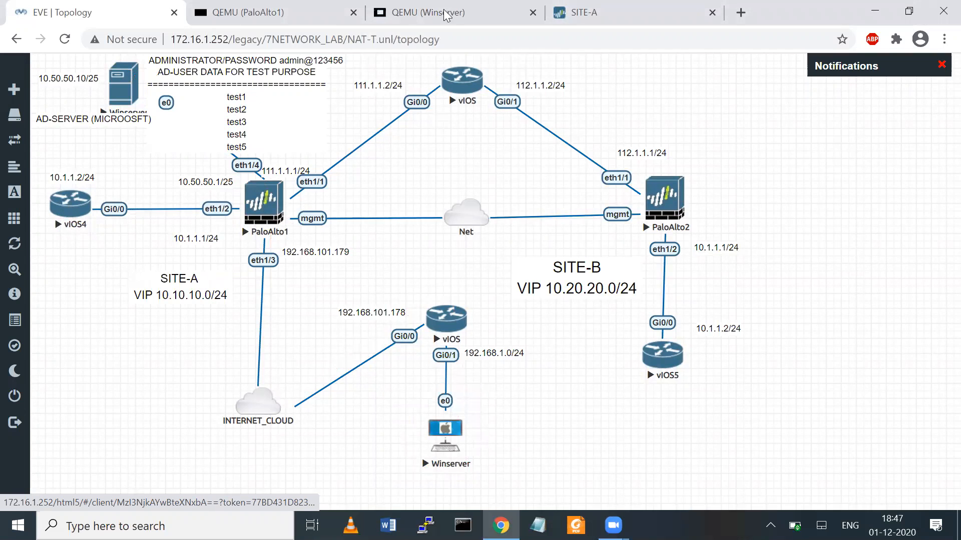
click(411, 12)
click(31, 3)
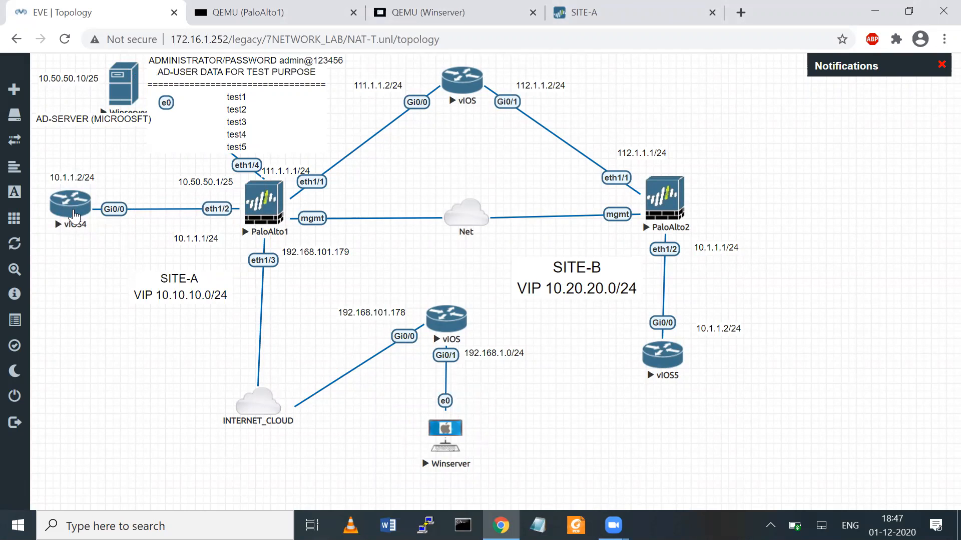
click(400, 11)
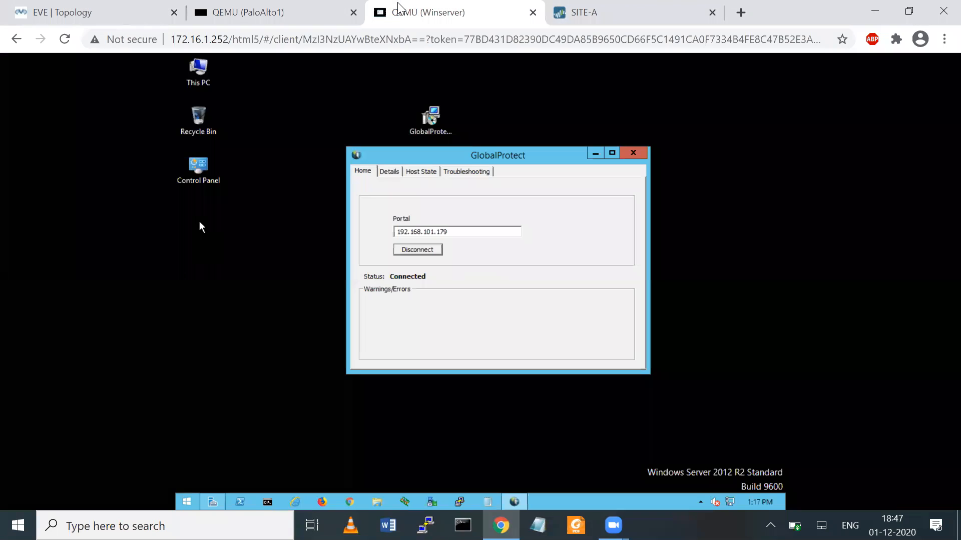
- Ping 10.1.1.2 from a Command Prompt, rerun it continuously with -t, then go to SITE-A
click(268, 502)
text(ping)
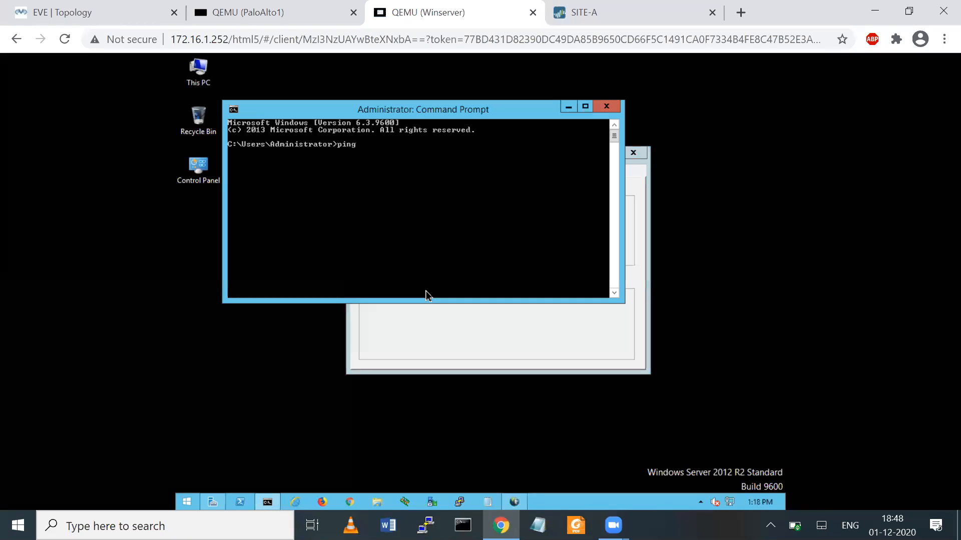
text( 10.1.1.2)
key(Return)
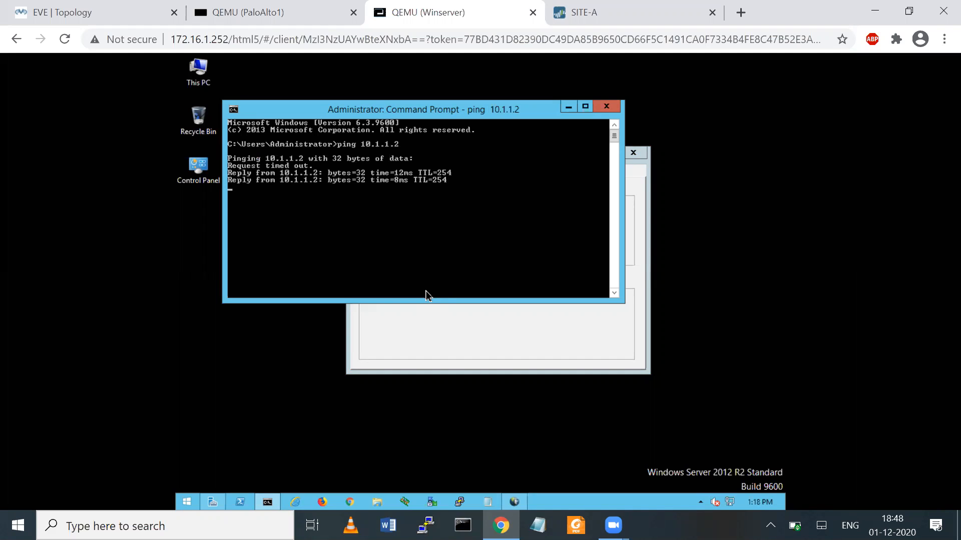
key(Up)
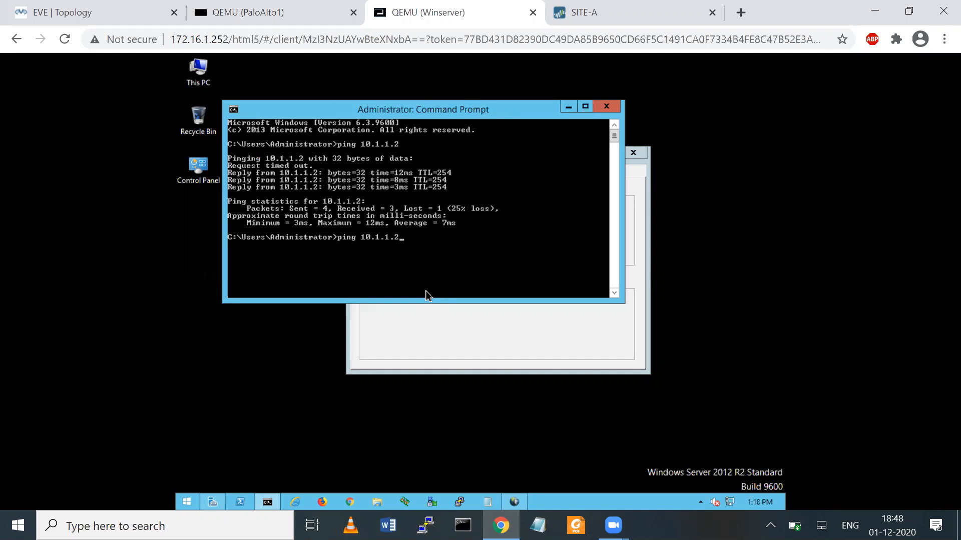
text(-t)
key(Return)
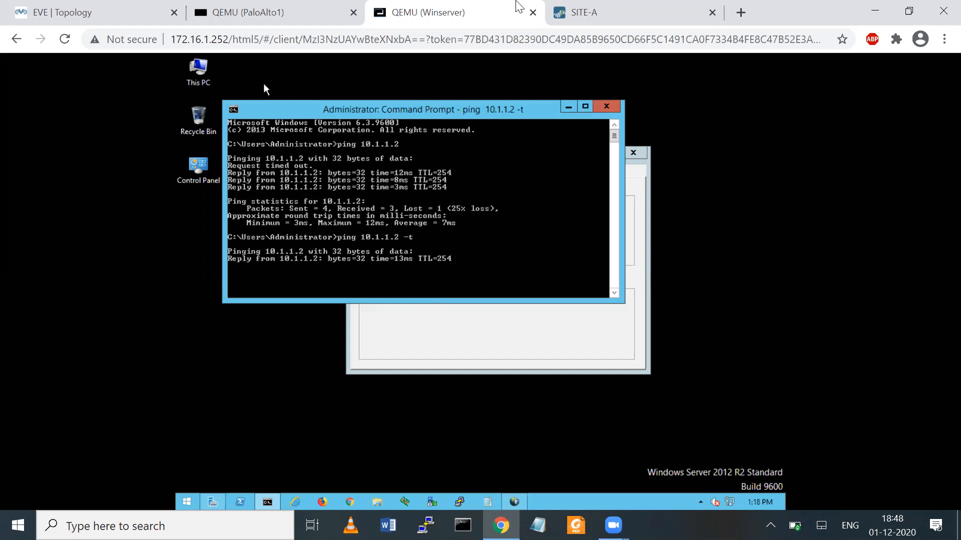
click(578, 10)
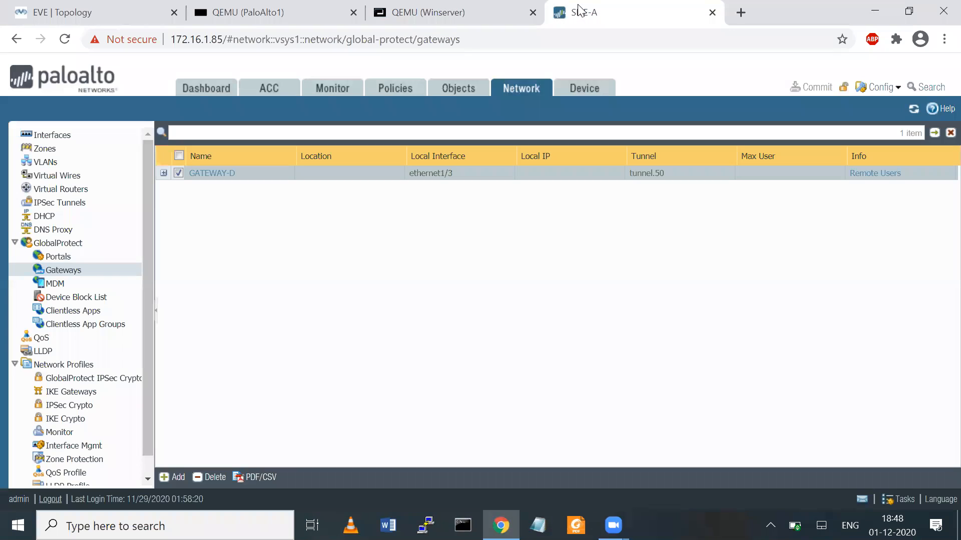
- In Monitor > Session Browser, expand the 05:18:18 ping session and mark the test user in both flows
click(322, 98)
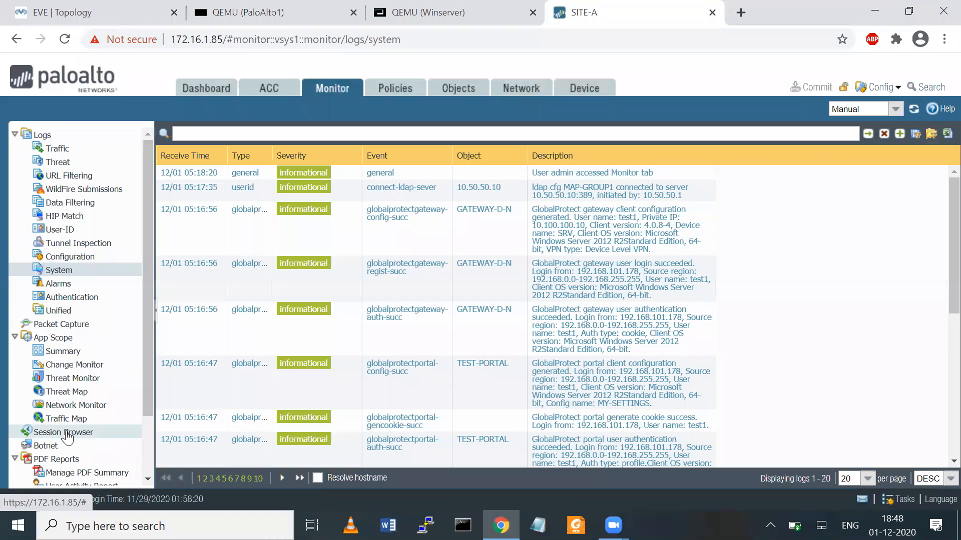
click(66, 432)
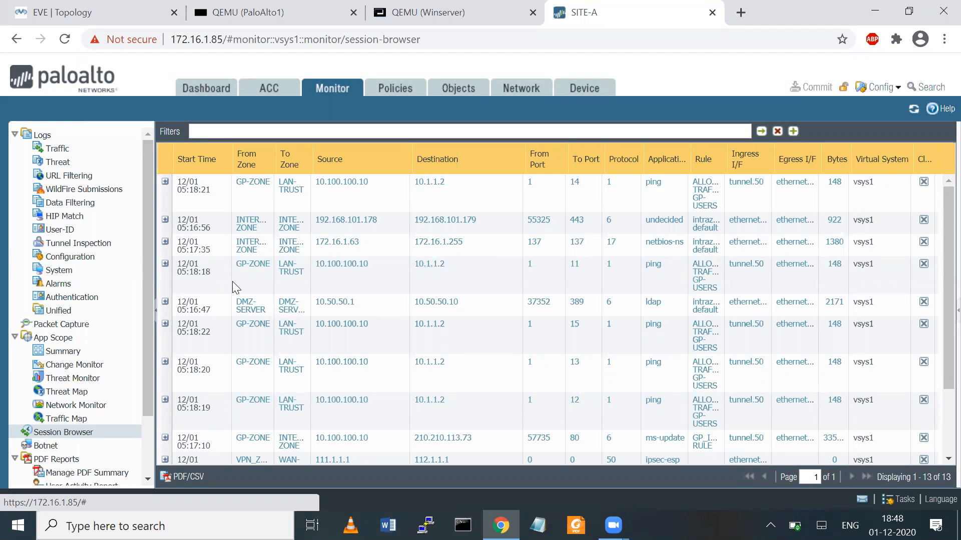
click(165, 264)
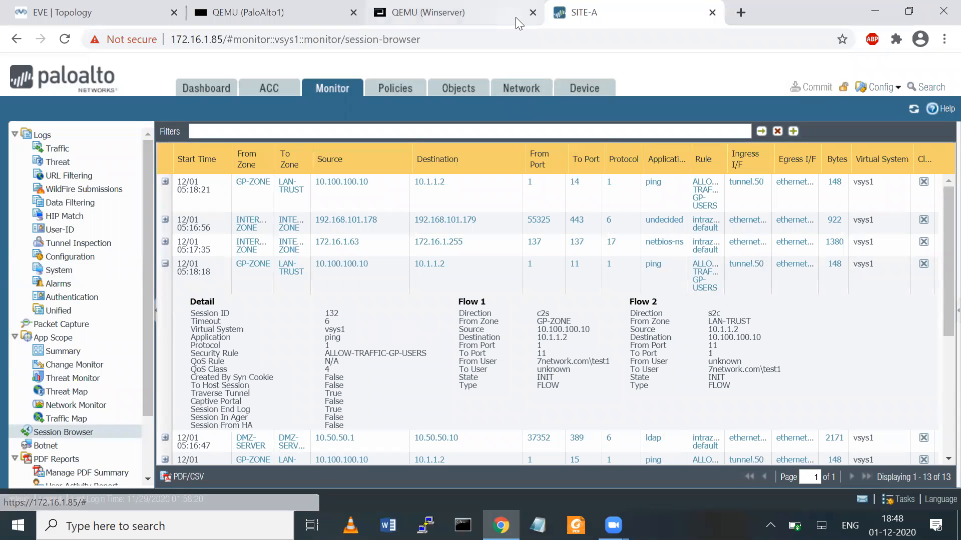
mouse_move(617, 356)
mouse_down()
mouse_move(595, 350)
mouse_move(606, 370)
mouse_move(609, 342)
mouse_move(595, 367)
mouse_move(608, 338)
mouse_move(596, 378)
mouse_move(607, 373)
mouse_move(580, 363)
mouse_up()
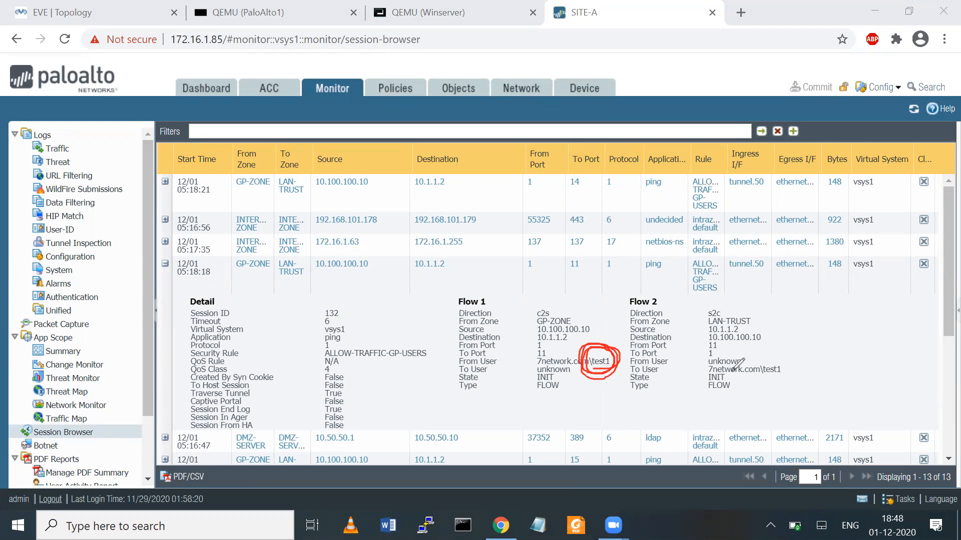
mouse_move(792, 353)
mouse_down()
mouse_move(763, 382)
mouse_move(760, 371)
mouse_up()
click(724, 19)
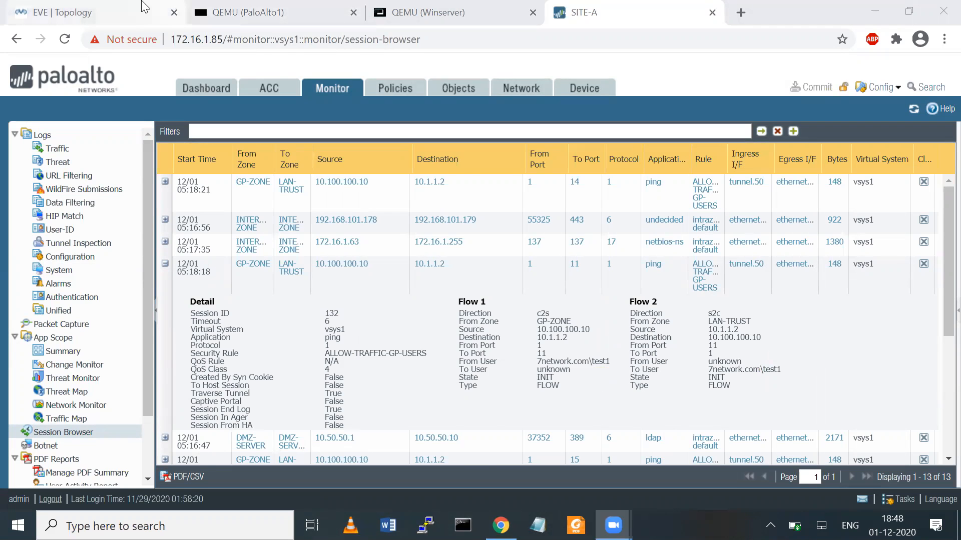
click(128, 11)
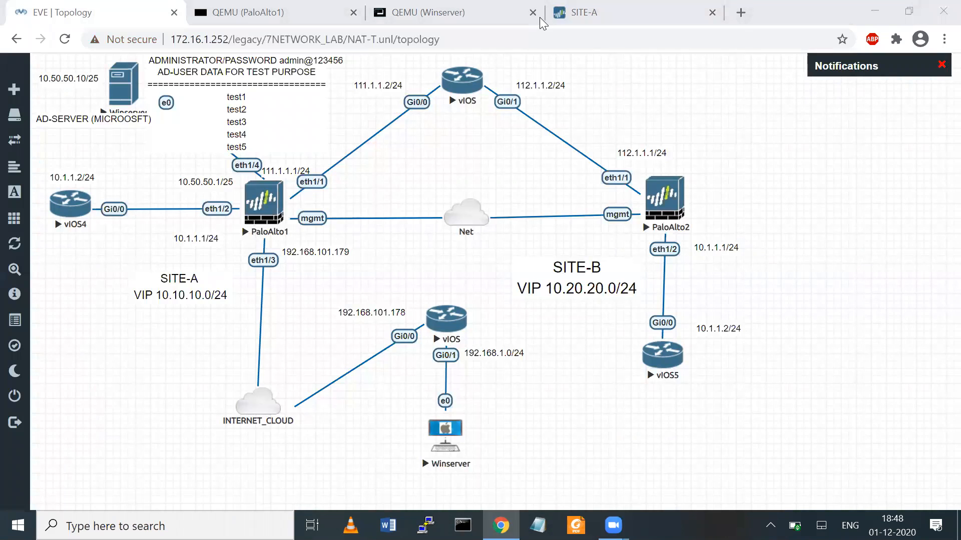
- Annotate the Winserver–vIOS–PaloAlto1 traffic path, SITE-B note and AD user list, then clear it
drag(449, 419, 460, 308)
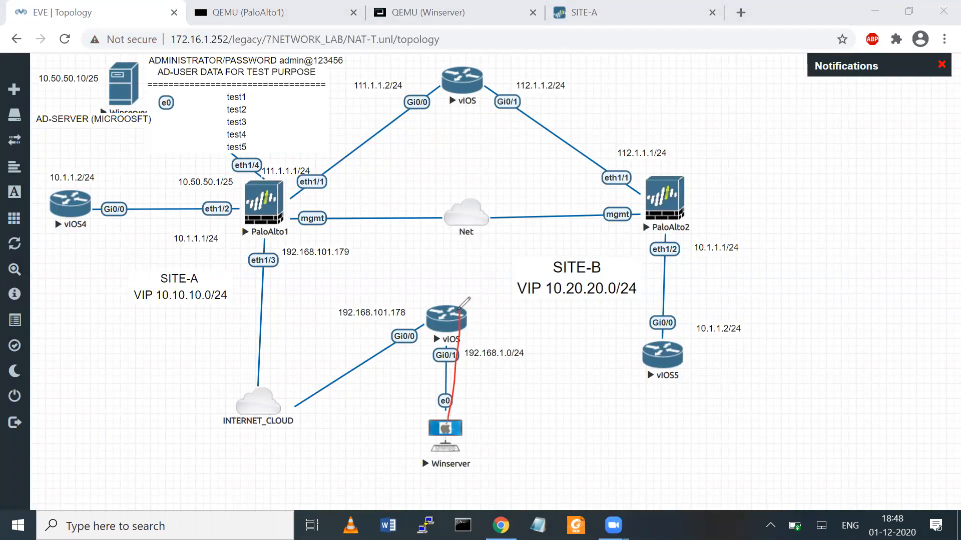
mouse_move(416, 429)
mouse_down()
mouse_move(440, 420)
mouse_move(412, 434)
mouse_up()
mouse_move(457, 311)
mouse_down()
mouse_move(389, 320)
mouse_move(290, 395)
mouse_move(256, 227)
mouse_move(273, 236)
mouse_move(263, 228)
mouse_move(264, 360)
mouse_move(420, 318)
mouse_move(446, 425)
mouse_move(461, 405)
mouse_move(423, 452)
mouse_move(428, 415)
mouse_up()
mouse_move(580, 450)
mouse_down()
mouse_move(538, 358)
mouse_move(561, 358)
mouse_move(557, 371)
mouse_up()
drag(525, 295, 538, 315)
drag(536, 298, 524, 313)
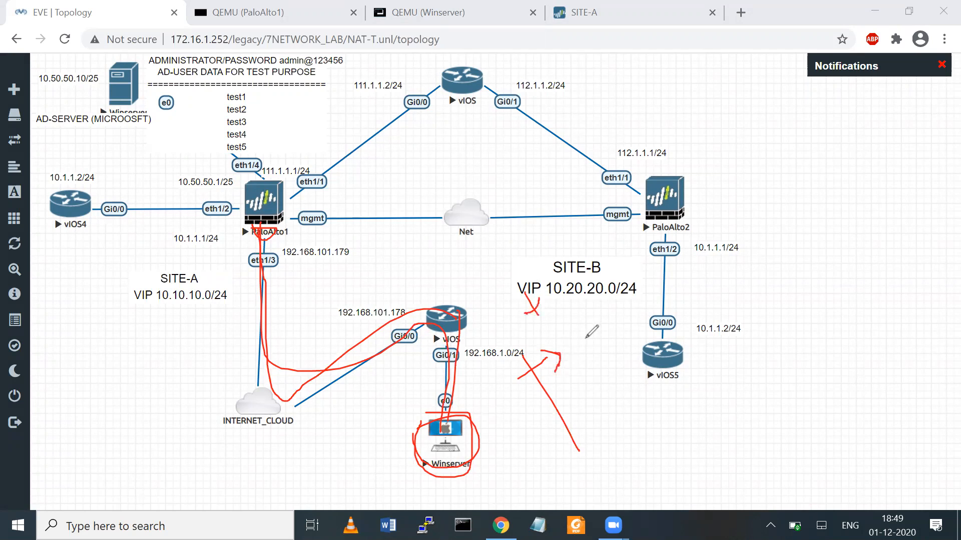
mouse_move(574, 331)
mouse_down()
mouse_move(566, 349)
mouse_move(593, 352)
mouse_move(621, 306)
mouse_move(638, 302)
mouse_up()
click(590, 309)
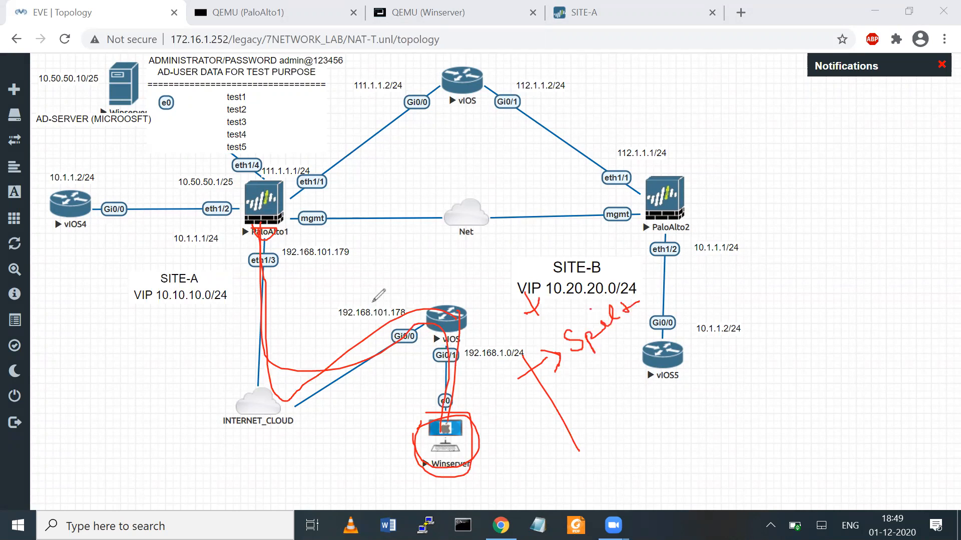
mouse_move(196, 179)
mouse_down()
mouse_move(203, 75)
mouse_move(231, 155)
mouse_move(197, 281)
mouse_up()
mouse_move(461, 451)
mouse_down()
mouse_move(459, 368)
mouse_move(414, 306)
mouse_move(308, 354)
mouse_move(298, 402)
mouse_move(271, 396)
mouse_up()
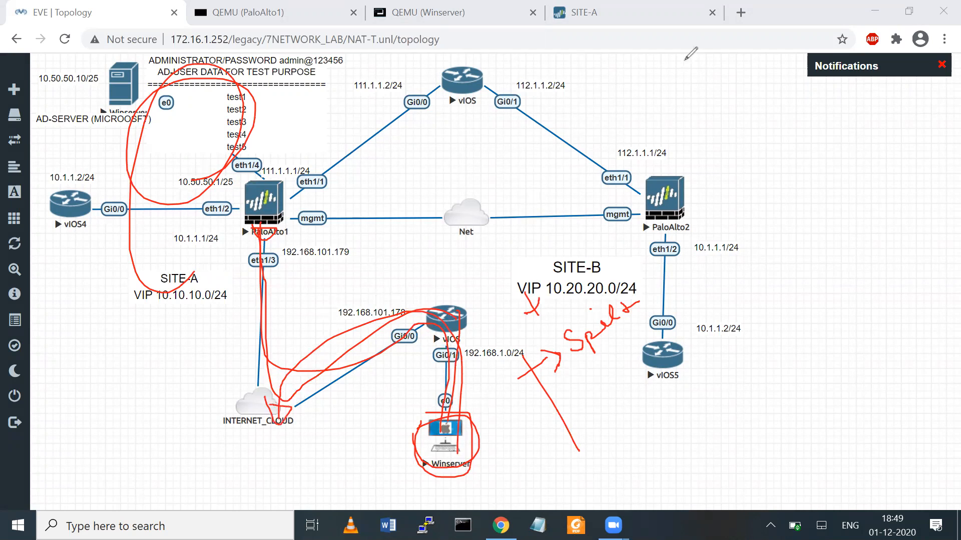
click(706, 72)
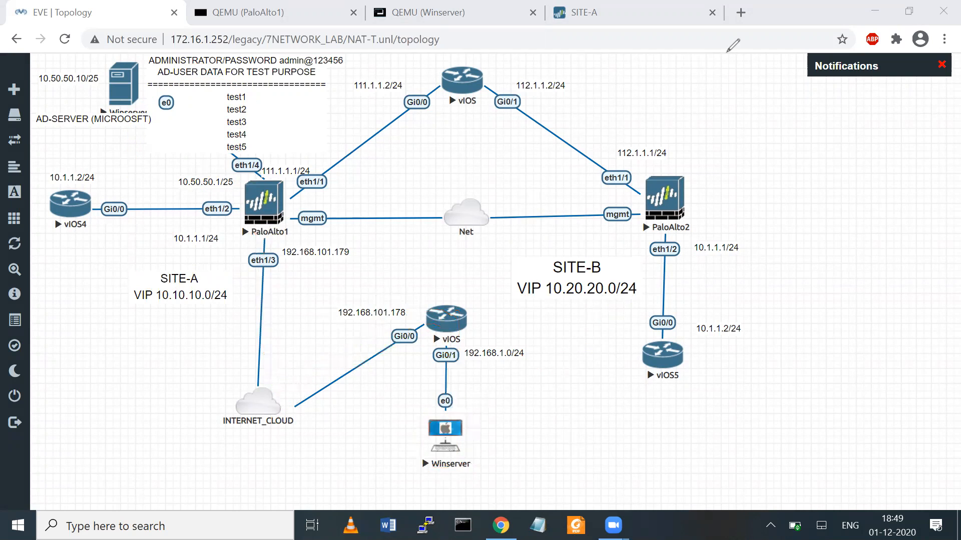
- Re-trace the Winserver-to-vIOS link, clear the drawing, and open the Winserver node's console
mouse_move(466, 406)
mouse_down()
mouse_move(465, 461)
mouse_move(433, 390)
mouse_up()
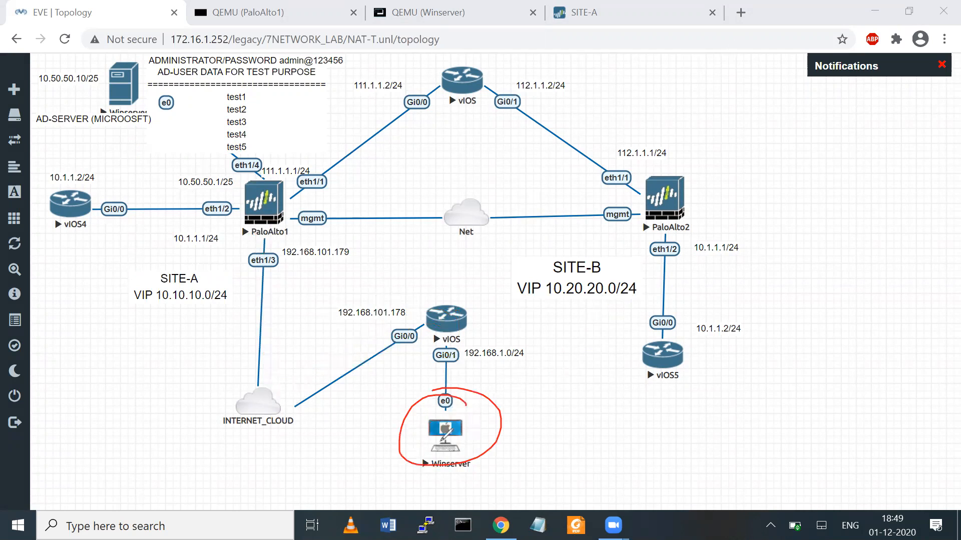
mouse_move(464, 436)
mouse_down()
mouse_move(452, 316)
mouse_move(295, 396)
mouse_move(278, 248)
mouse_up()
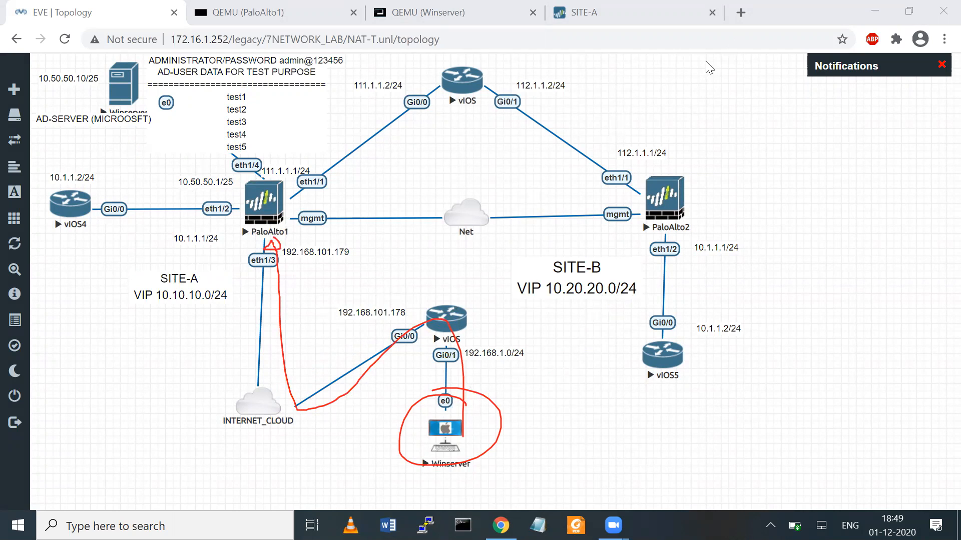
key(Escape)
click(450, 431)
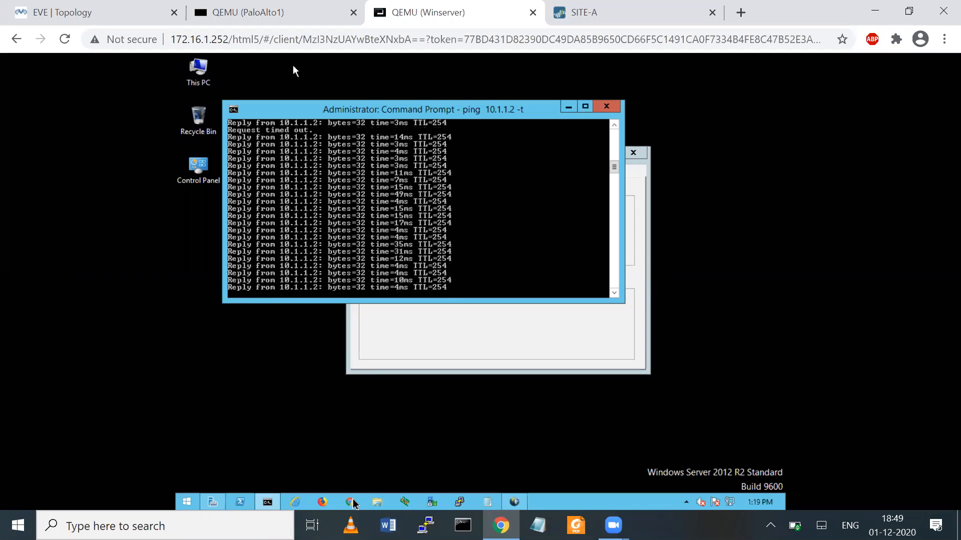
- Bring Chrome forward on the Winserver VM, then go via EVE back to the SITE-A Session Browser
click(322, 471)
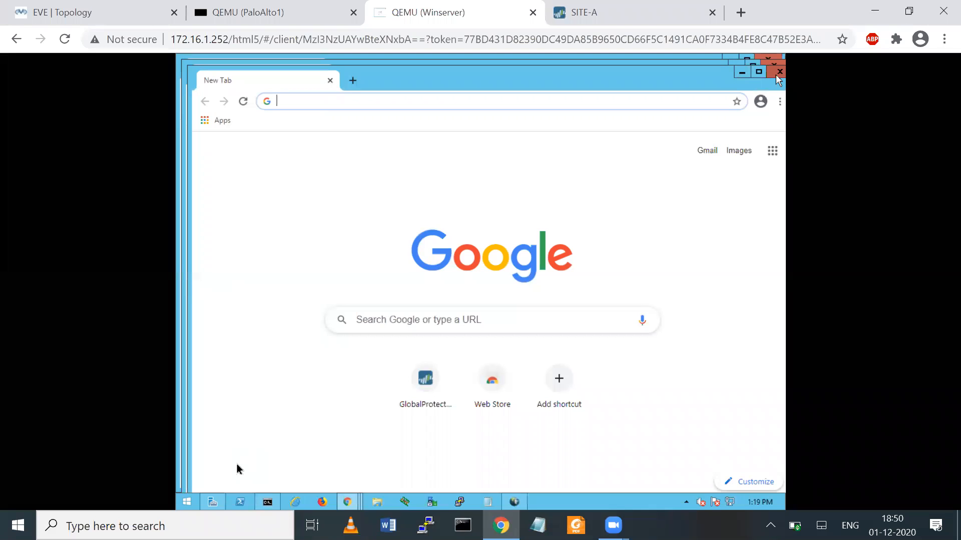
click(60, 11)
click(632, 8)
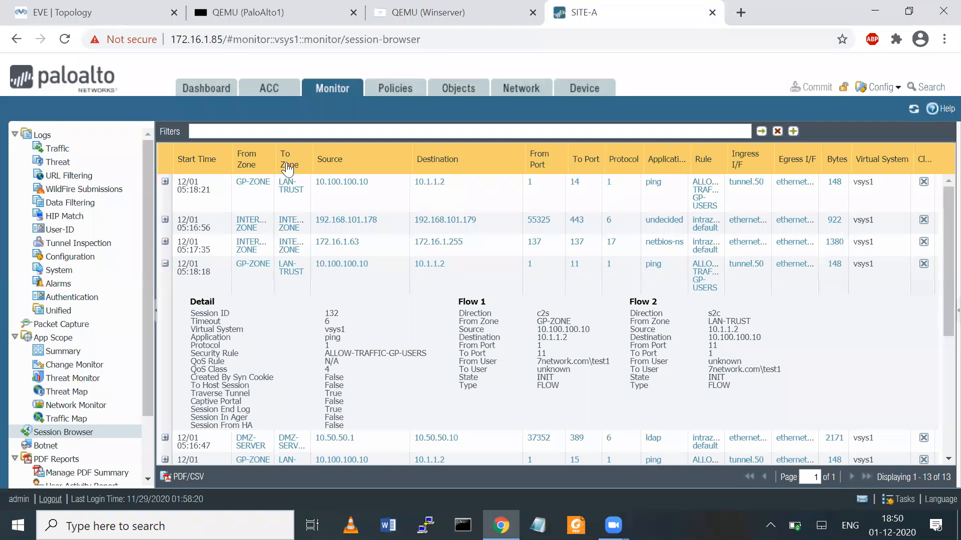
- Widen the From Zone column and mark the GP-ZONE session from 10.100.100.10
drag(276, 155, 347, 152)
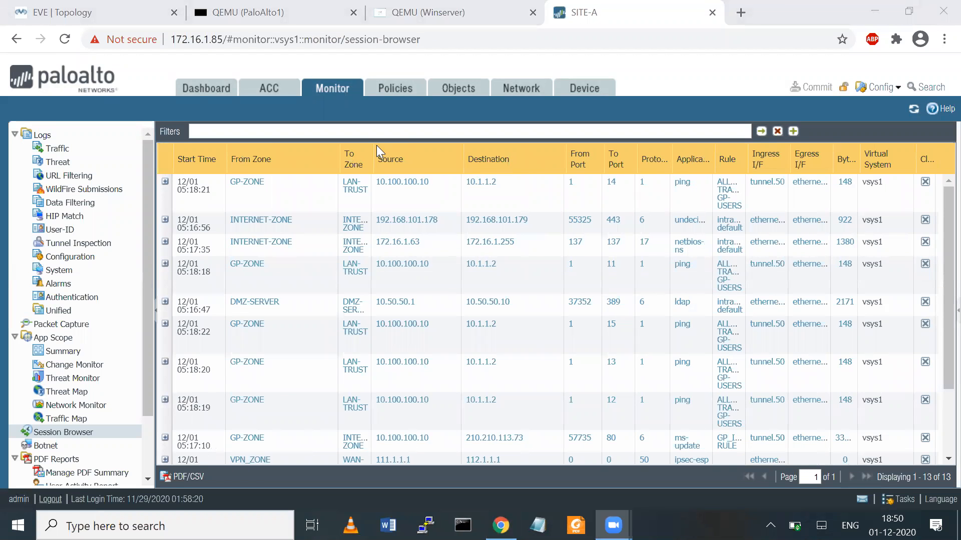
mouse_move(299, 160)
mouse_down()
mouse_move(253, 150)
mouse_move(250, 203)
mouse_move(272, 203)
mouse_up()
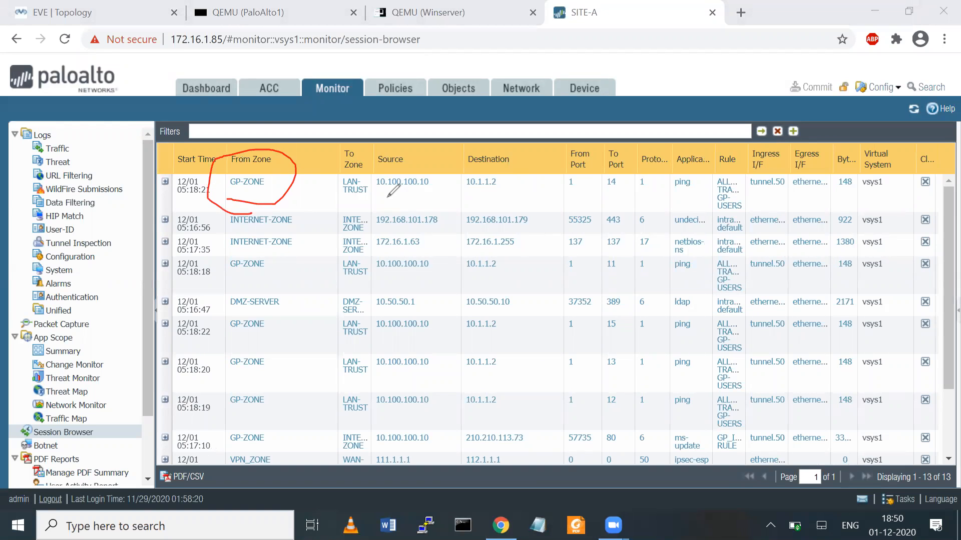
mouse_move(374, 196)
mouse_down()
mouse_move(436, 196)
mouse_move(439, 163)
mouse_up()
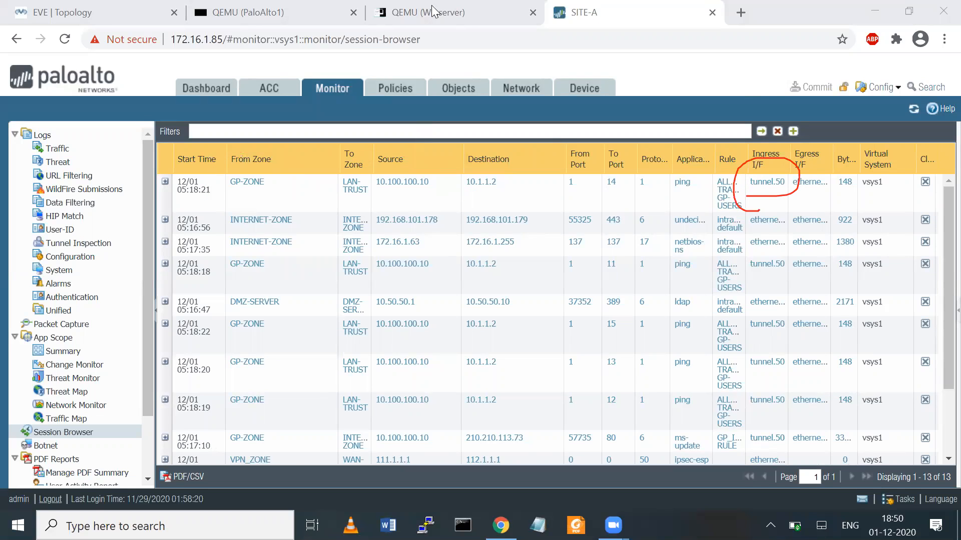
key(ctrl+shift+Tab)
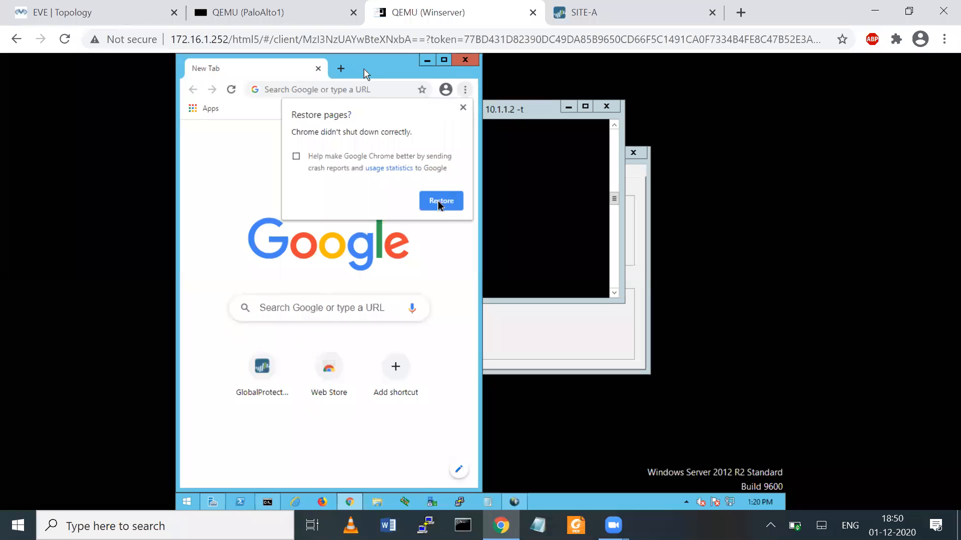
- Load the Facebook login page in the VM's Chrome by searching 'facebook', then raise the ping window
click(443, 61)
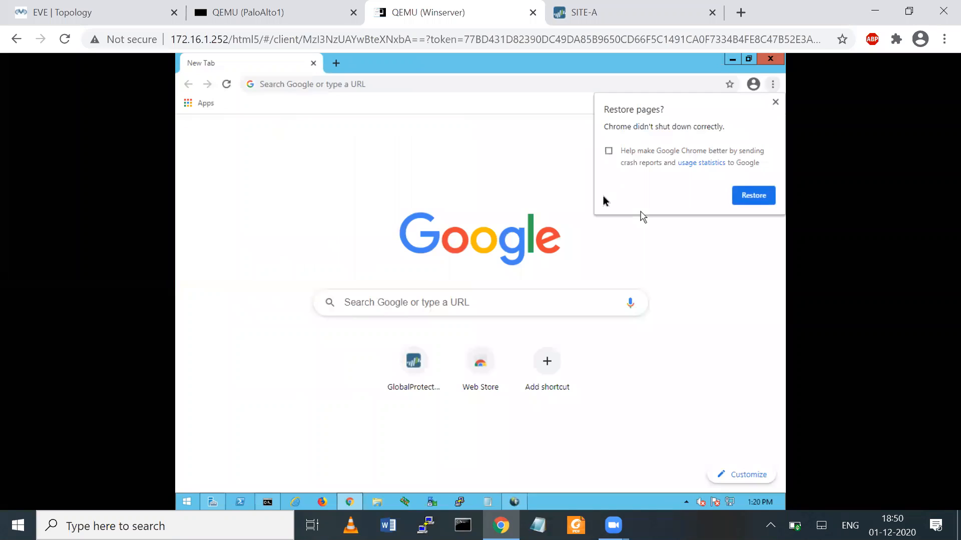
click(315, 84)
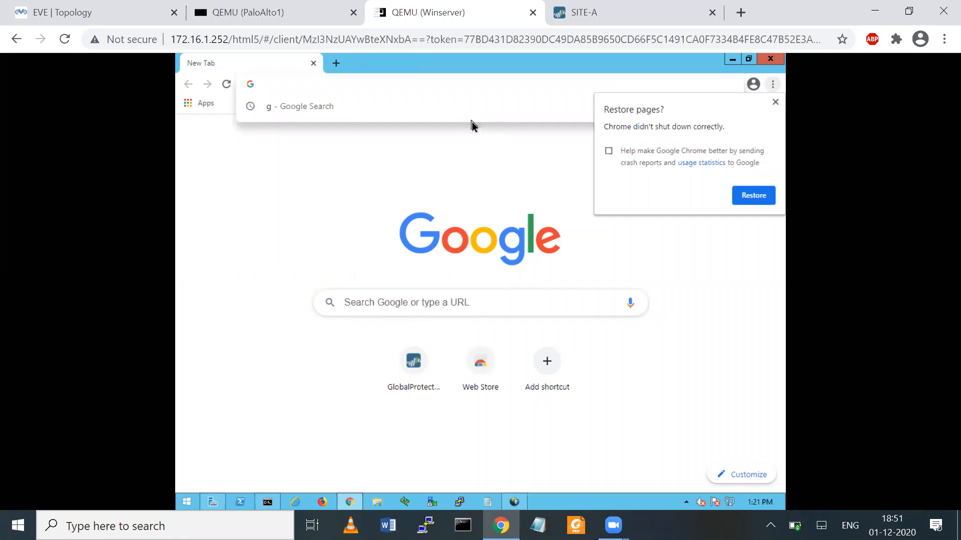
text(facebook)
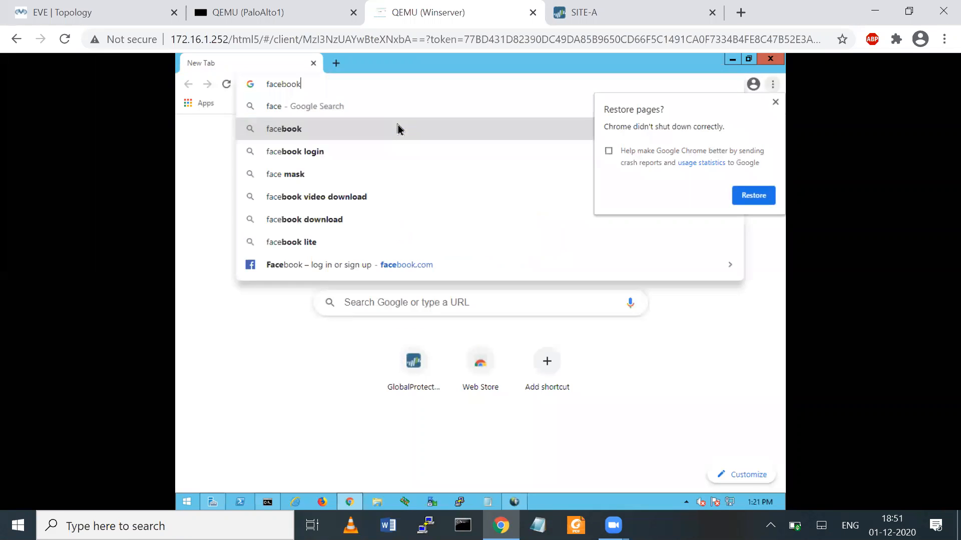
click(398, 129)
click(775, 103)
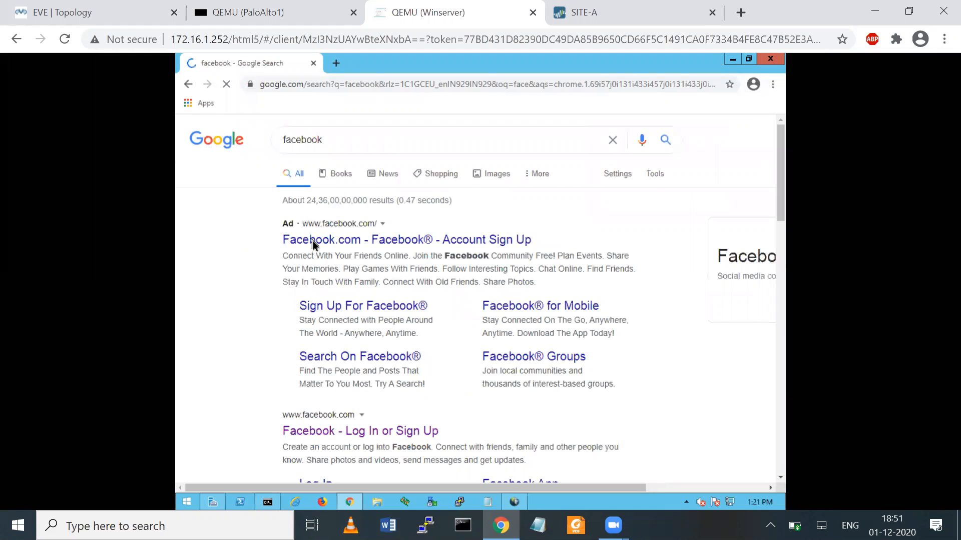
click(335, 433)
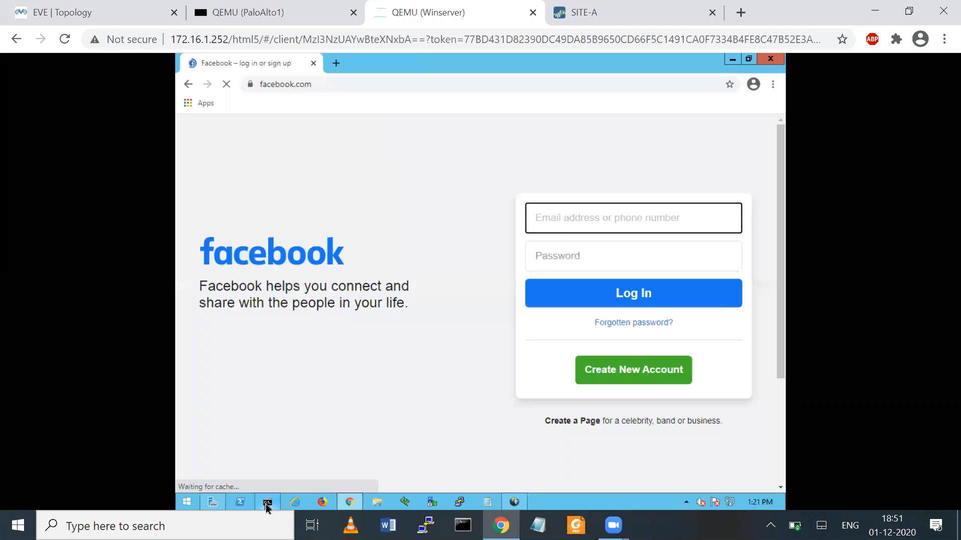
click(267, 504)
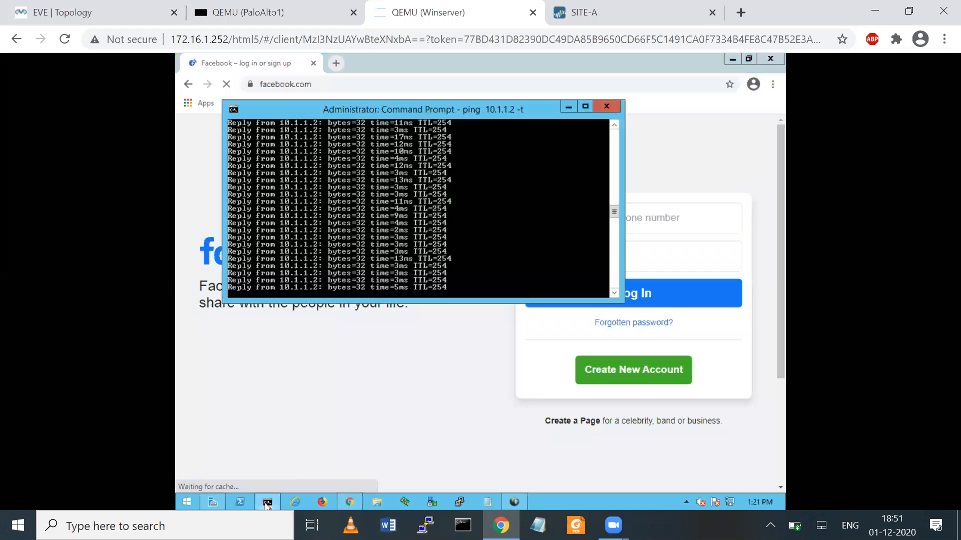
- Run ncpa.cpl and view the PANGP adapter's status details, showing IPv4 address 10.100.100.10
right_click(191, 500)
click(230, 459)
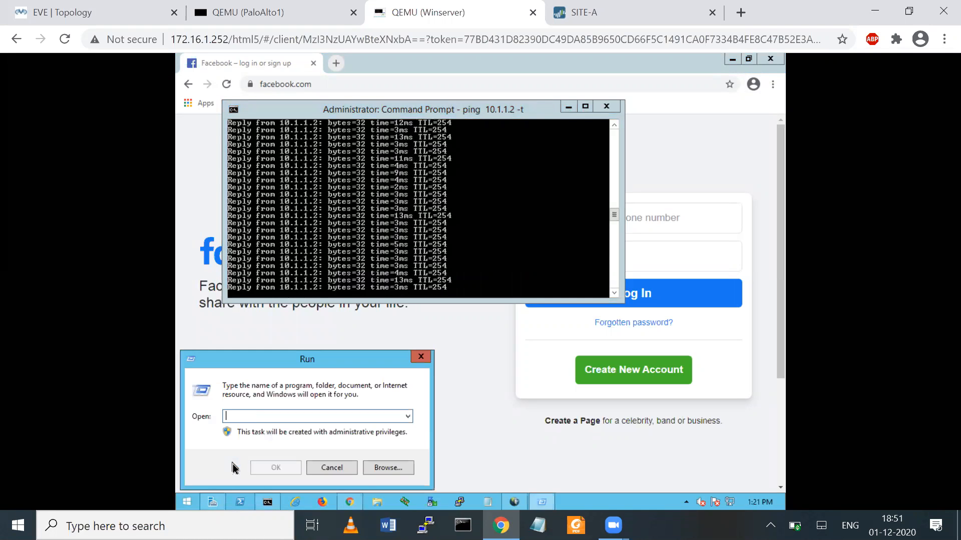
text(ncpa.cpl)
key(Return)
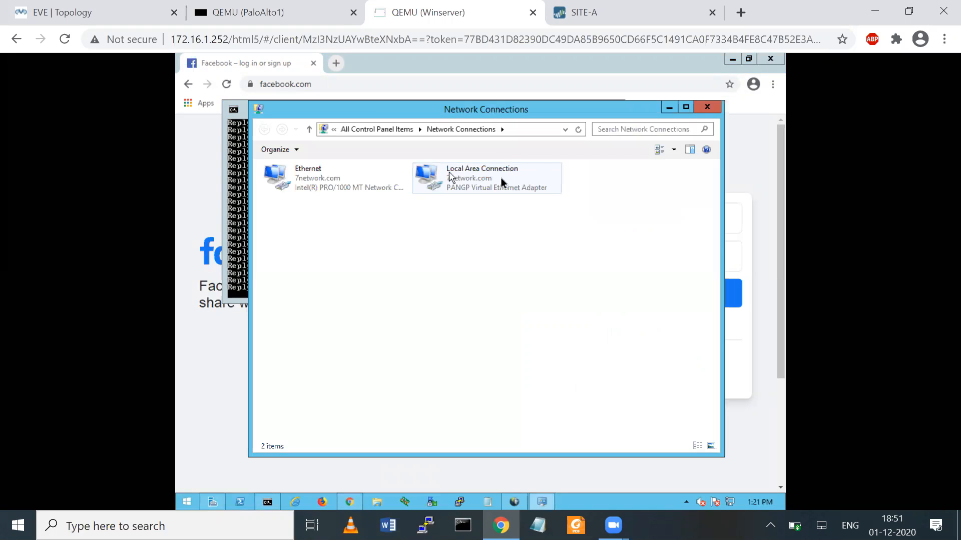
right_click(470, 178)
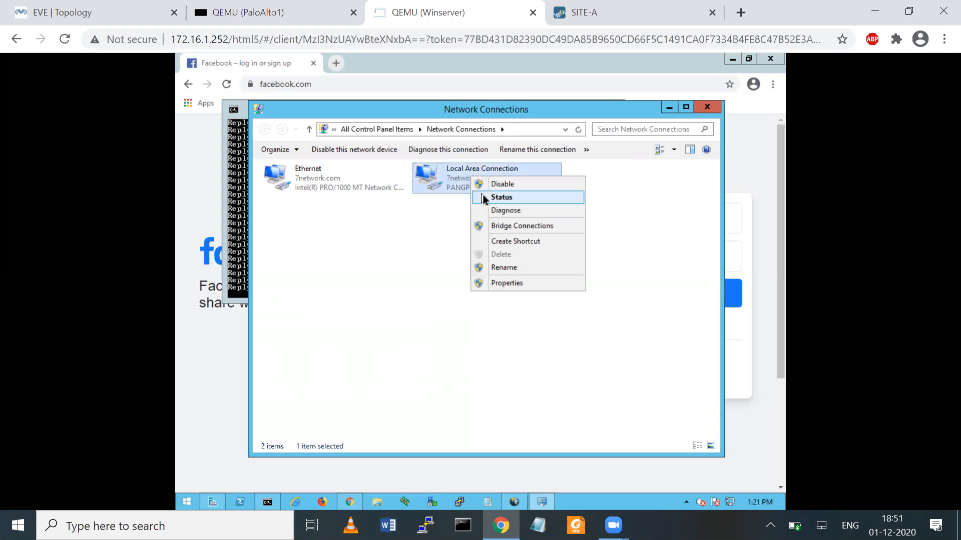
click(483, 198)
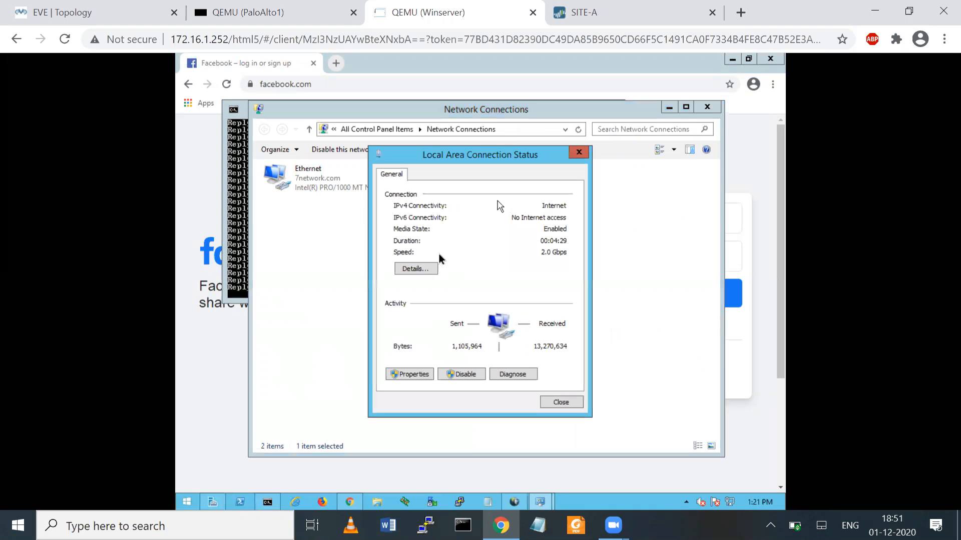
click(414, 269)
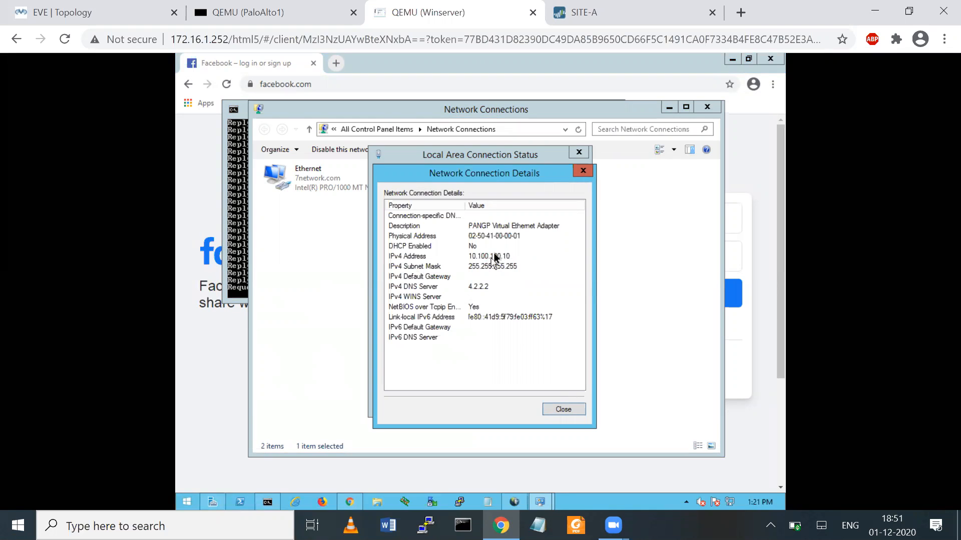
click(92, 16)
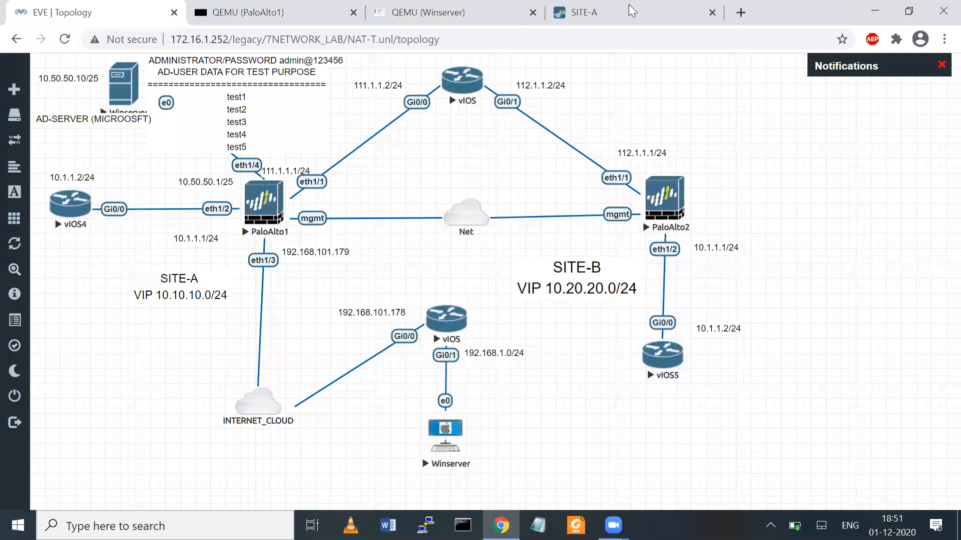
- Log in to the PaloAlto1 (FW-A) console as admin and reach the operational prompt
click(289, 16)
key(Return)
text(admin)
key(BackSpace)
key(BackSpace)
text(in:)
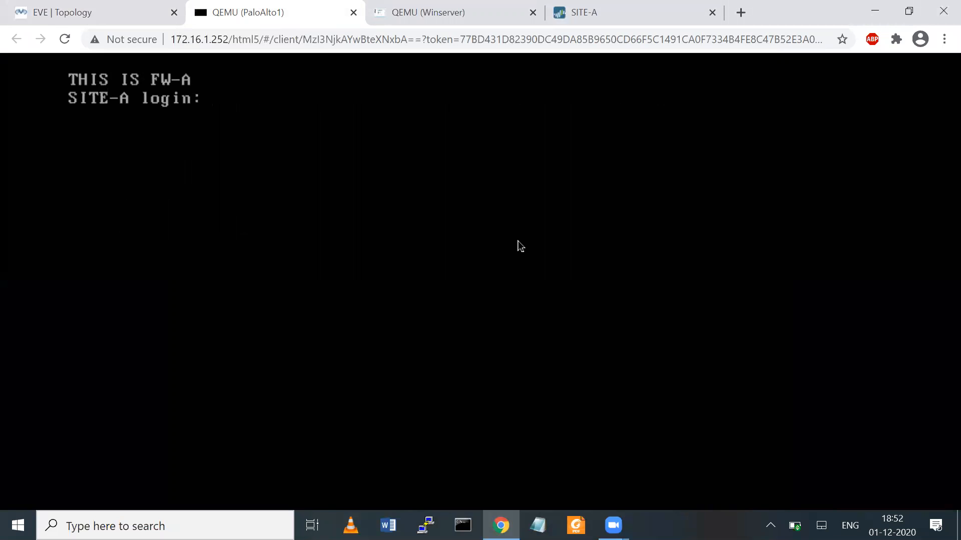
text(admin)
key(Return)
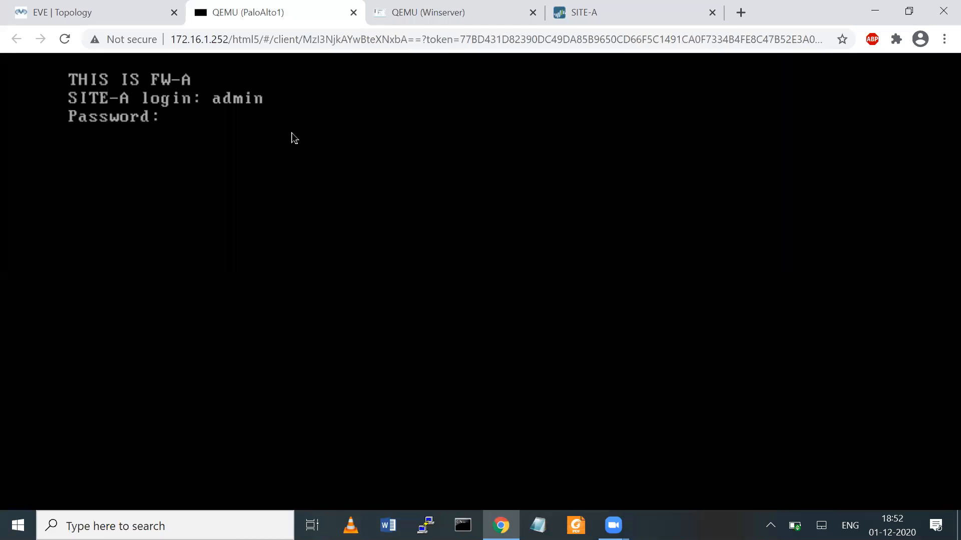
key(Return)
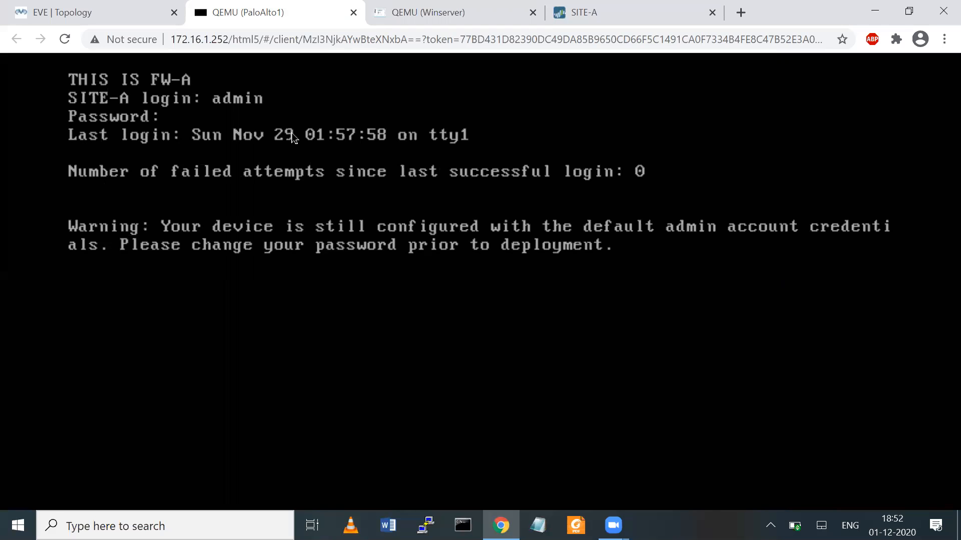
key(Return)
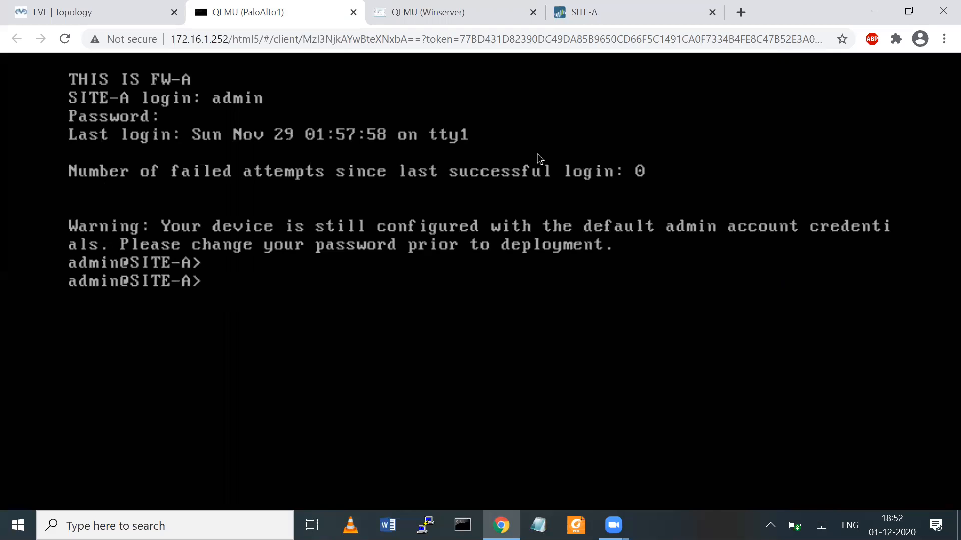
click(75, 12)
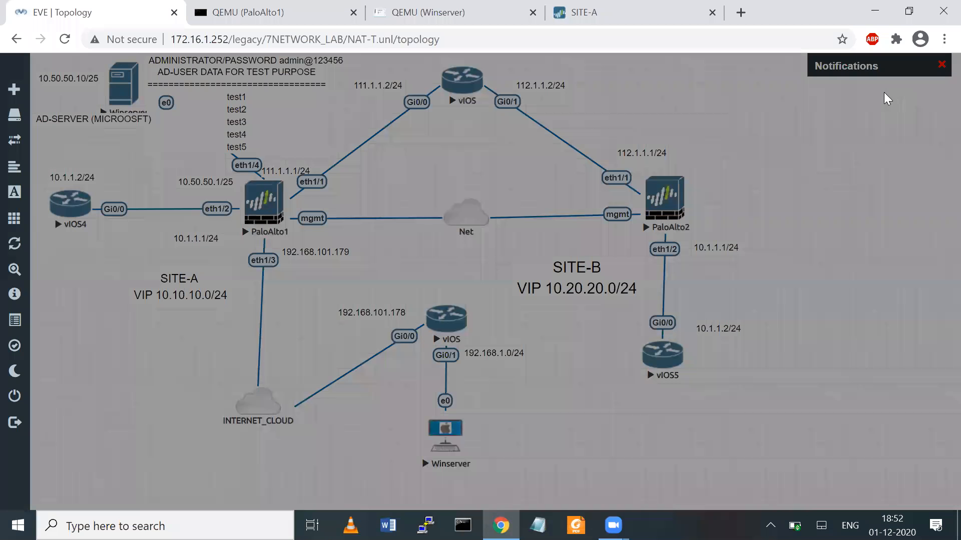
- Annotate the Winserver client and the PaloAlto1–vIOS–PaloAlto2 path with both eth1/1 interfaces
click(883, 92)
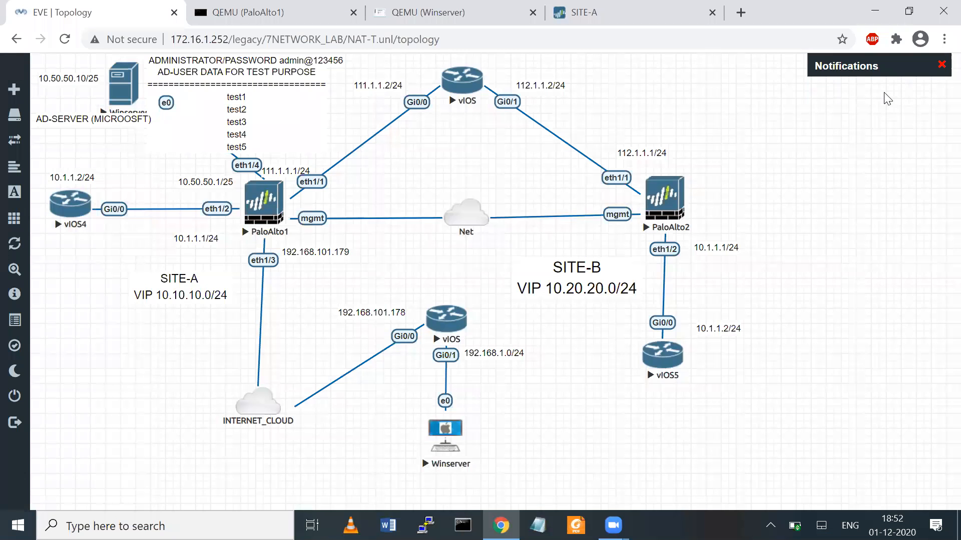
click(468, 12)
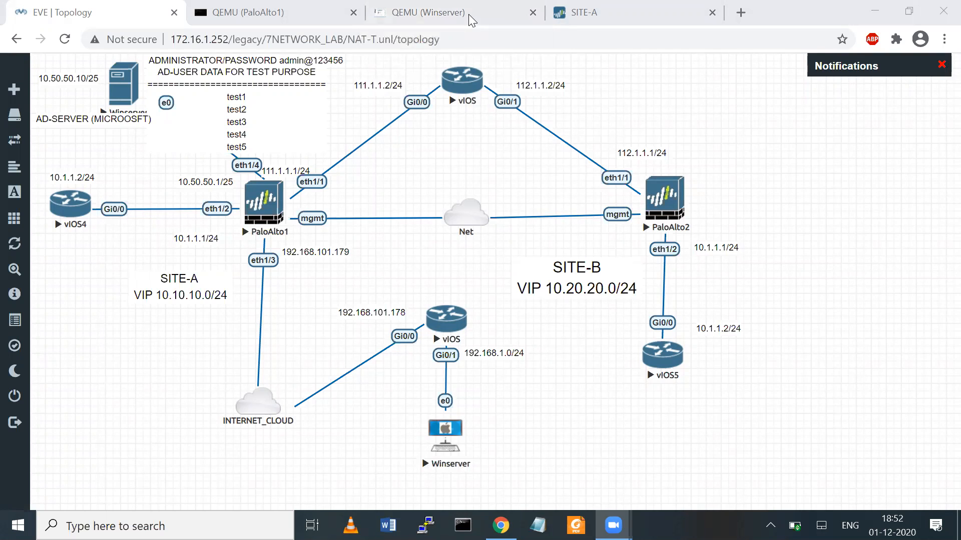
mouse_move(425, 388)
mouse_down()
mouse_move(415, 396)
mouse_move(478, 408)
mouse_move(459, 452)
mouse_move(477, 410)
mouse_move(452, 390)
mouse_up()
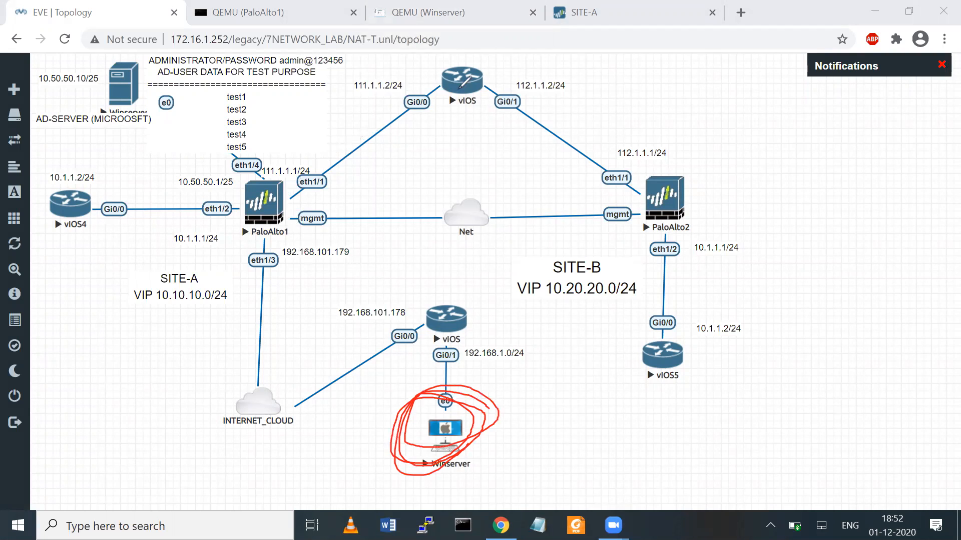
drag(282, 197, 660, 186)
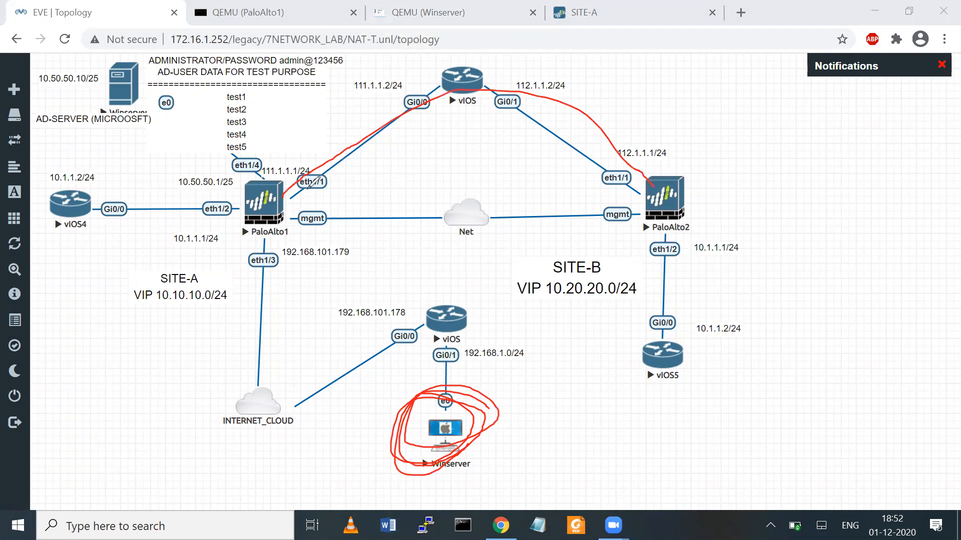
drag(295, 167, 304, 195)
mouse_move(633, 158)
mouse_down()
mouse_move(622, 183)
mouse_move(635, 180)
mouse_move(646, 150)
mouse_move(642, 183)
mouse_move(648, 145)
mouse_up()
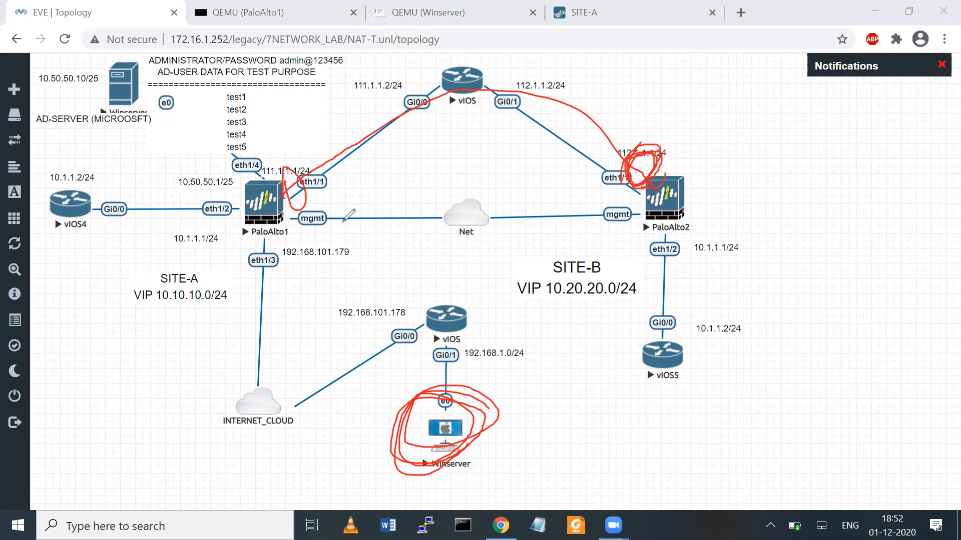
mouse_move(295, 165)
mouse_down()
mouse_move(288, 167)
mouse_move(299, 204)
mouse_move(304, 190)
mouse_move(609, 105)
mouse_move(649, 153)
mouse_up()
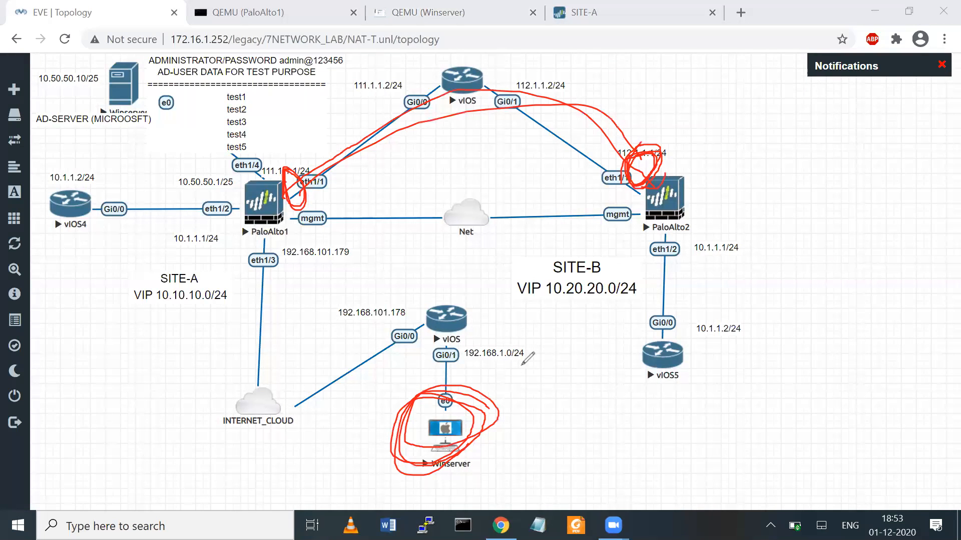
- Outline the SITE-A and SITE-B LANs, trace Winserver to PaloAlto1, then clear all annotations
mouse_move(615, 270)
mouse_down()
mouse_move(709, 229)
mouse_move(654, 382)
mouse_move(622, 262)
mouse_up()
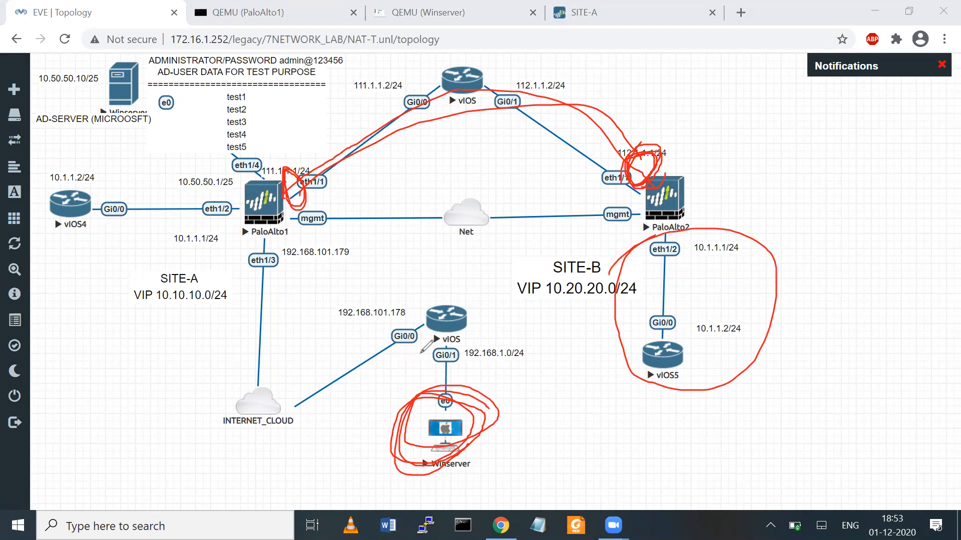
drag(74, 161, 81, 160)
mouse_move(261, 149)
mouse_down()
mouse_move(261, 180)
mouse_move(90, 276)
mouse_move(88, 165)
mouse_up()
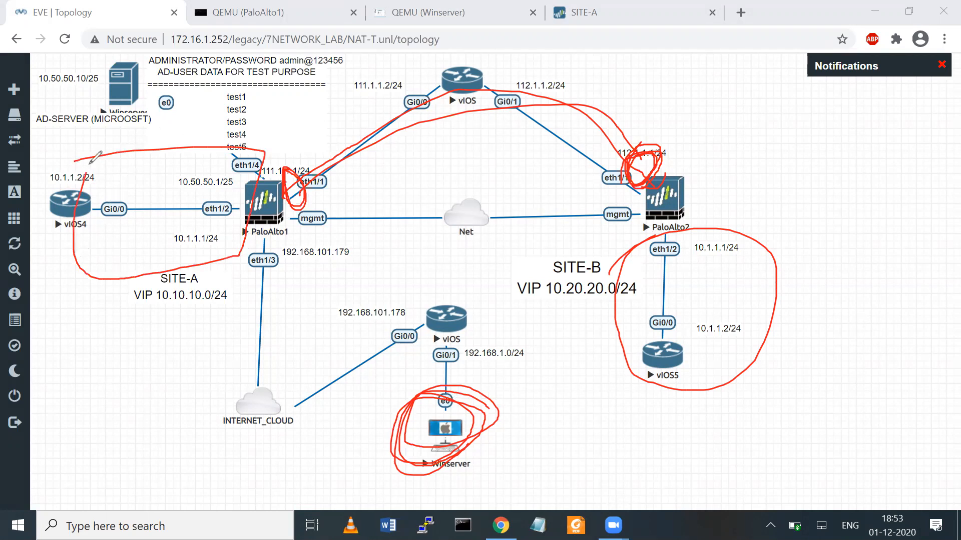
mouse_move(626, 290)
mouse_down()
mouse_move(678, 234)
mouse_move(787, 337)
mouse_up()
mouse_move(447, 409)
mouse_down()
mouse_move(423, 328)
mouse_move(290, 206)
mouse_move(314, 202)
mouse_up()
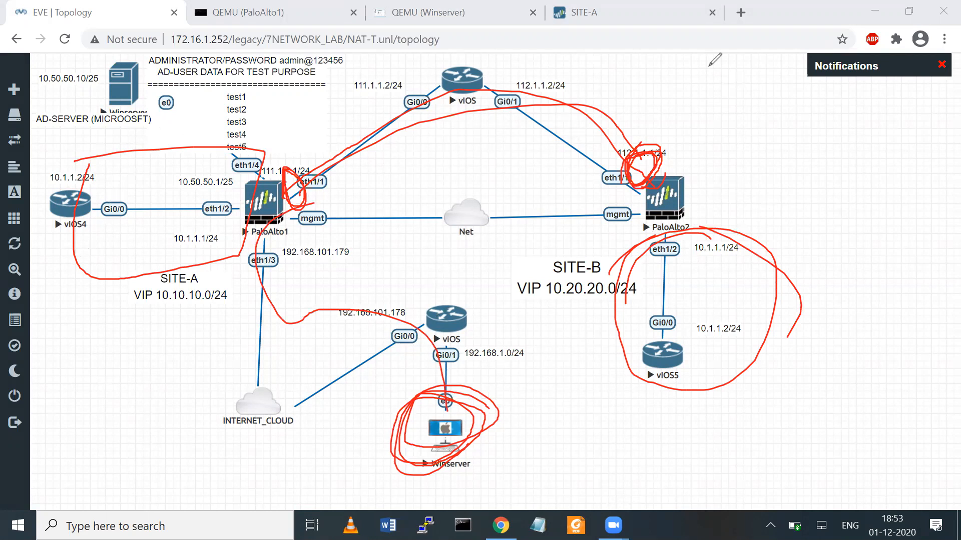
key(e)
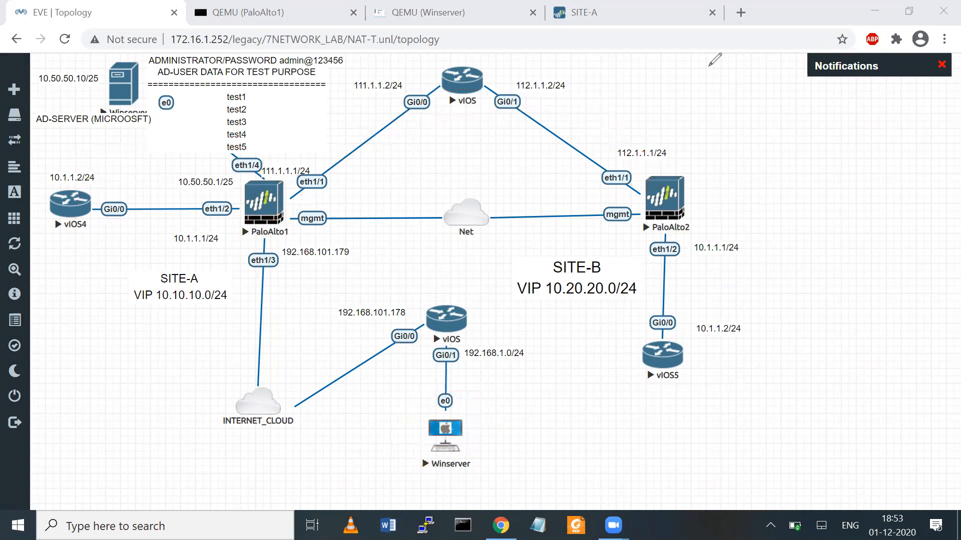
click(411, 15)
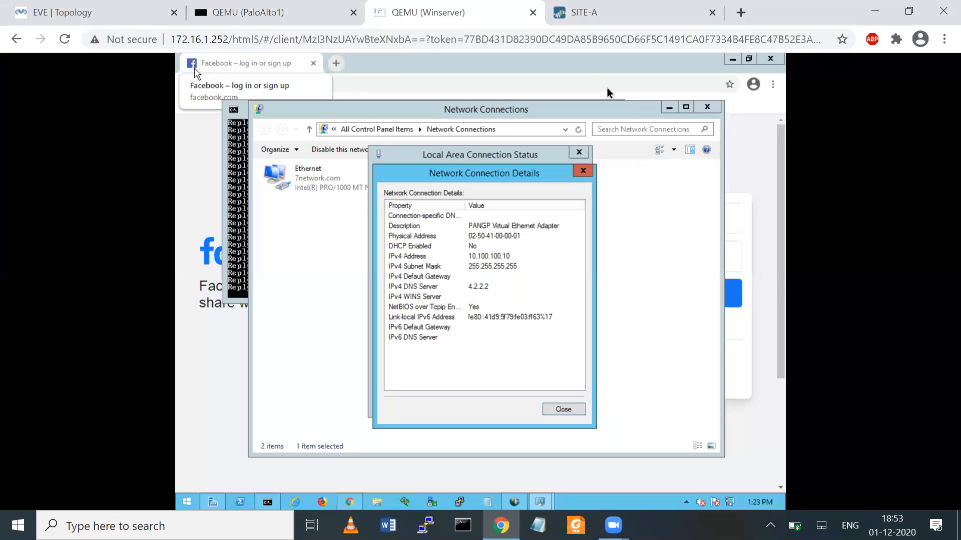
- Start typing 'show' on the PaloAlto1 console command line
click(247, 17)
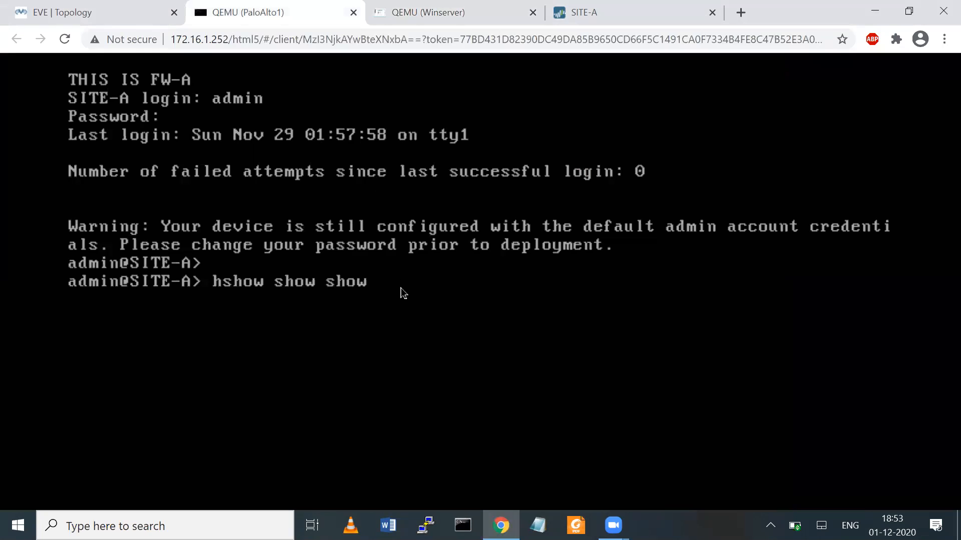
key(BackSpace)
key(BackSpace)
key(BackSpace)
key(BackSpace)
key(BackSpace)
key(BackSpace)
key(BackSpace)
key(BackSpace)
key(BackSpace)
key(BackSpace)
key(BackSpace)
key(BackSpace)
key(BackSpace)
key(BackSpace)
key(BackSpace)
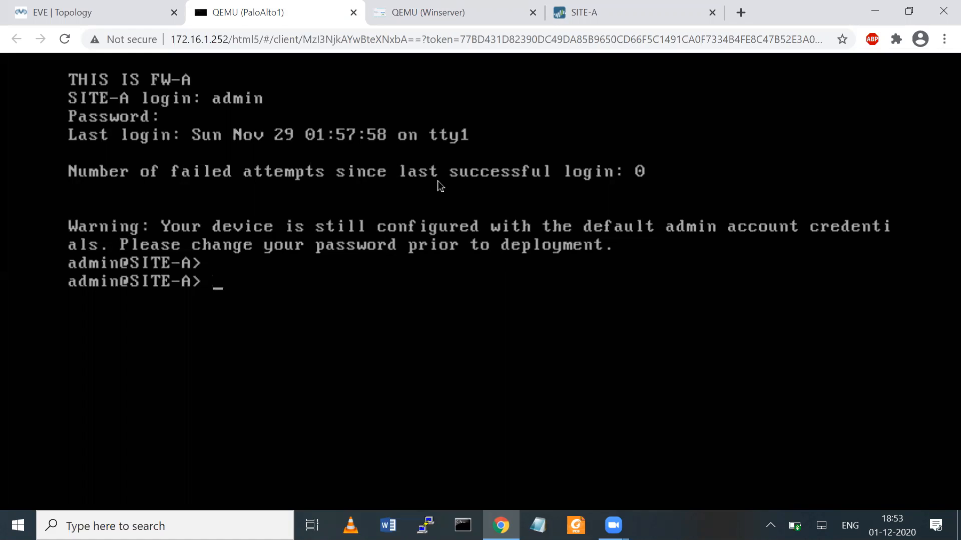
text(show)
click(771, 526)
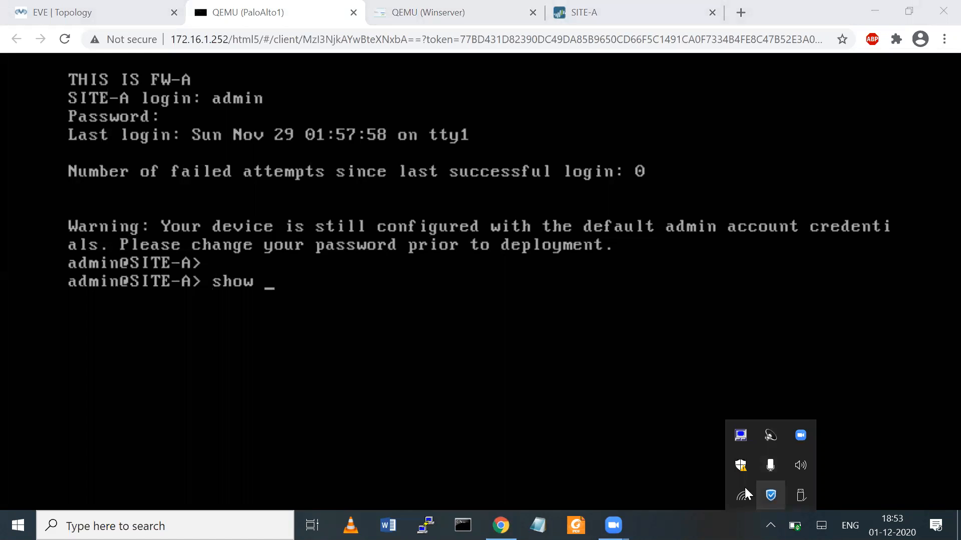
click(464, 394)
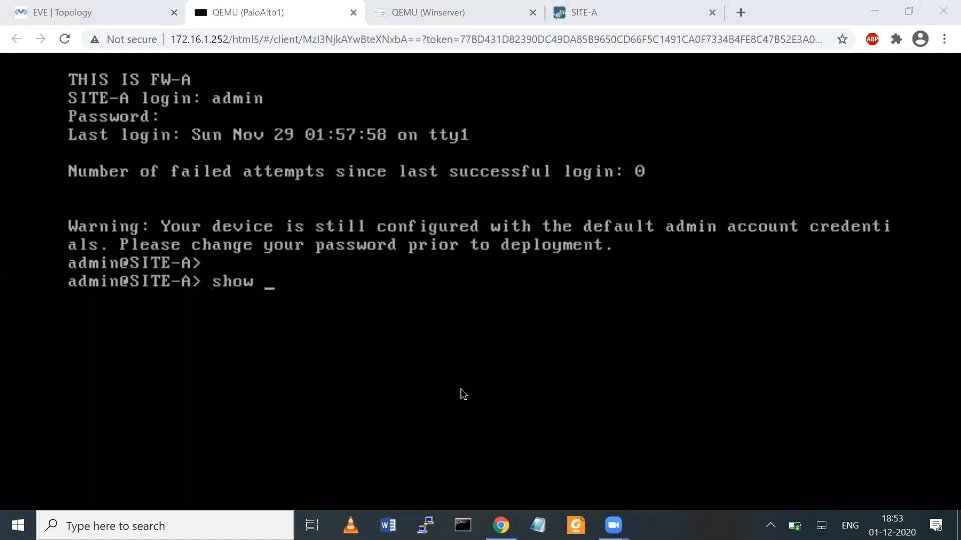
text(show)
- Check the host's Wi-Fi connection, reconnect the dropped console session, and clear the command line
click(770, 525)
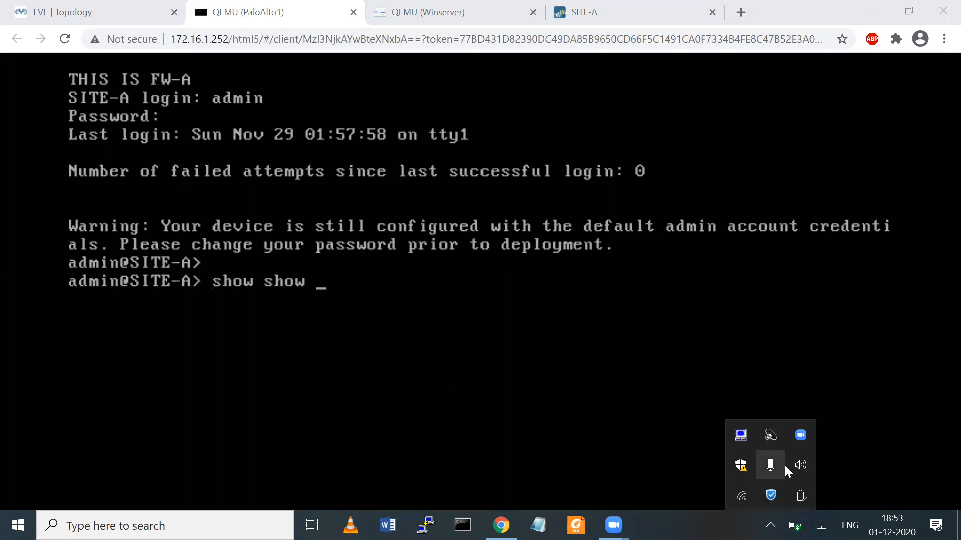
click(745, 502)
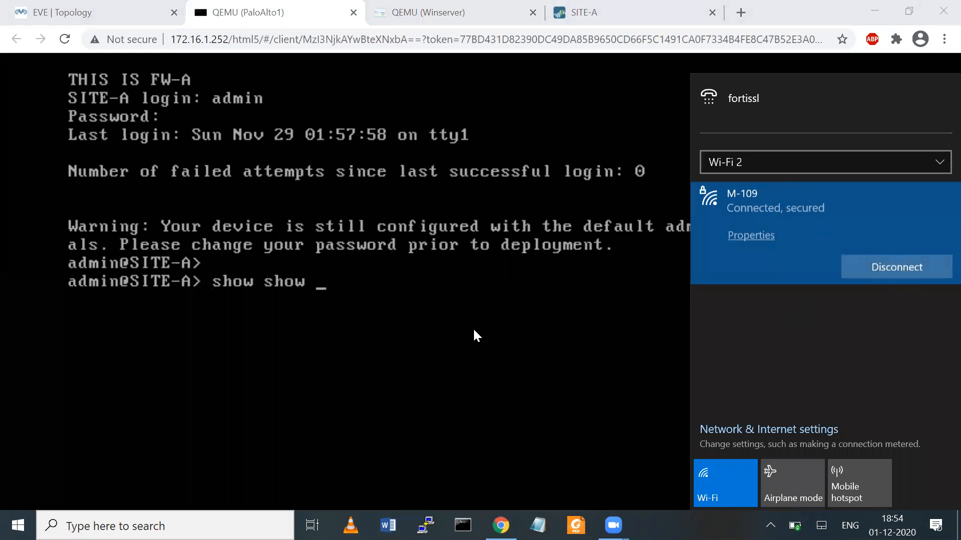
click(743, 493)
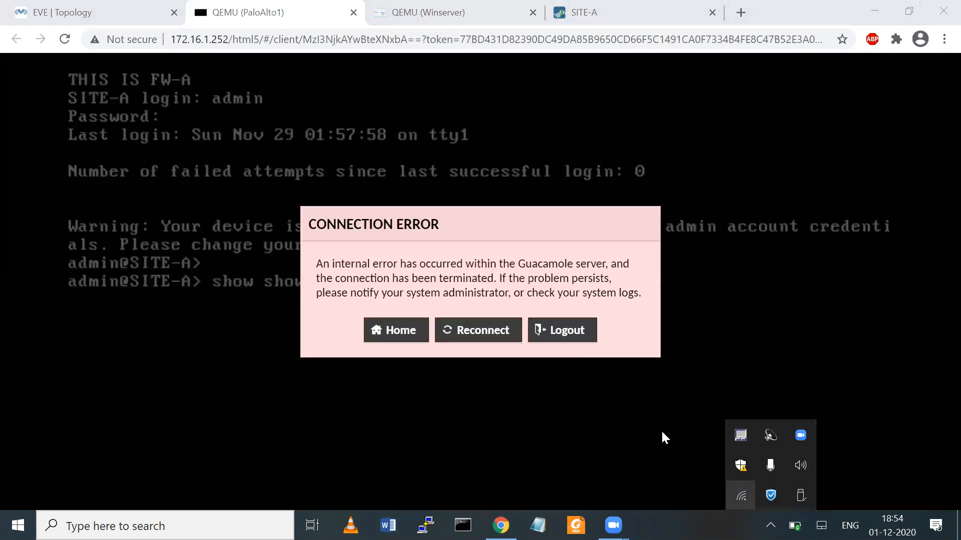
click(469, 329)
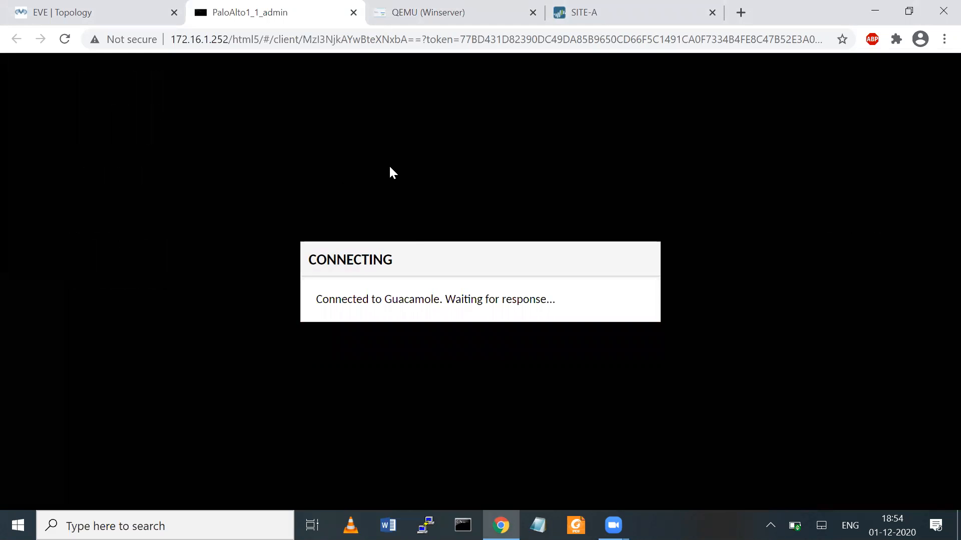
key(BackSpace)
key(BackSpace)
key(BackSpace)
key(BackSpace)
key(BackSpace)
key(BackSpace)
key(BackSpace)
key(BackSpace)
key(BackSpace)
- Run 'show session all' and quit the paged output
text(show session all)
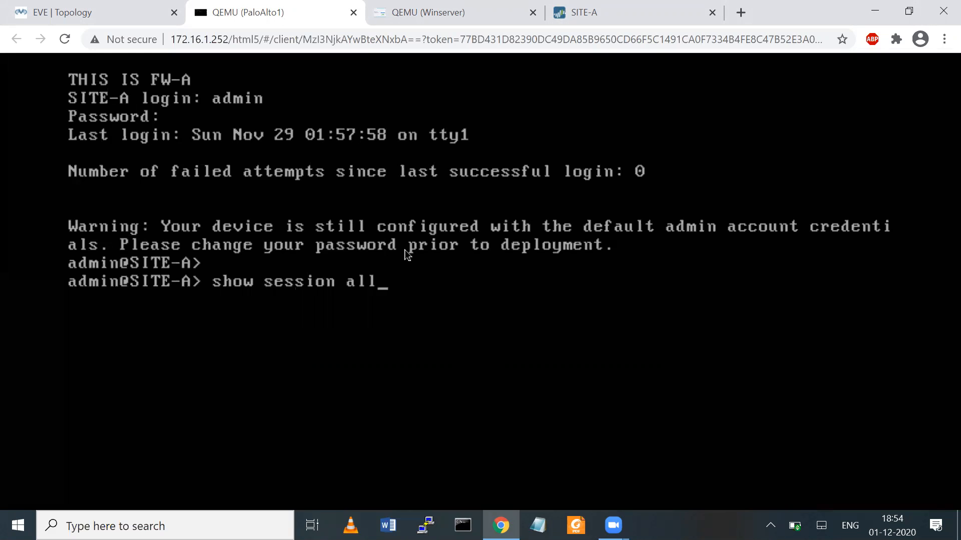
key(Return)
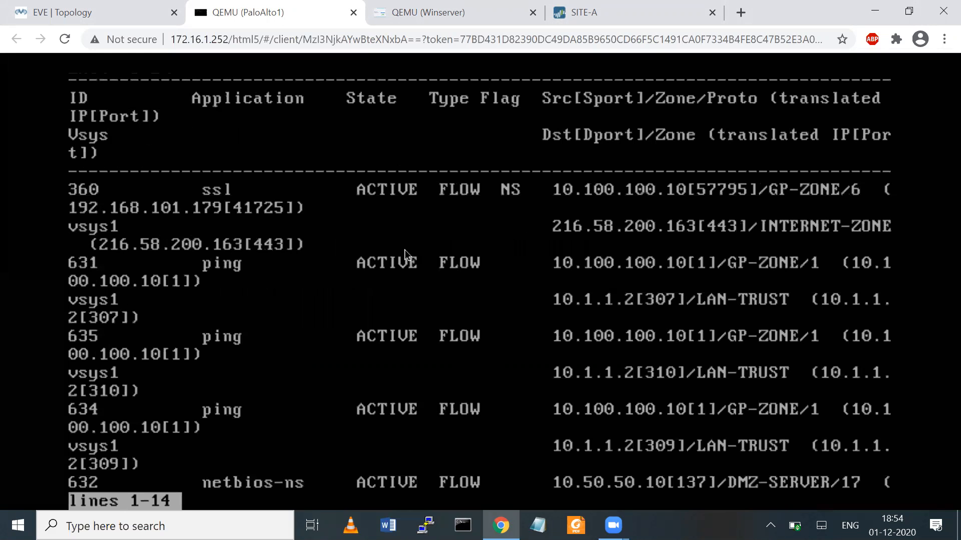
text(qsho)
key(BackSpace)
key(BackSpace)
key(BackSpace)
text(sow)
key(BackSpace)
key(BackSpace)
key(BackSpace)
- Run 'show session all filter source 10.100.100.10' to list the client's sessions
text(show session all )
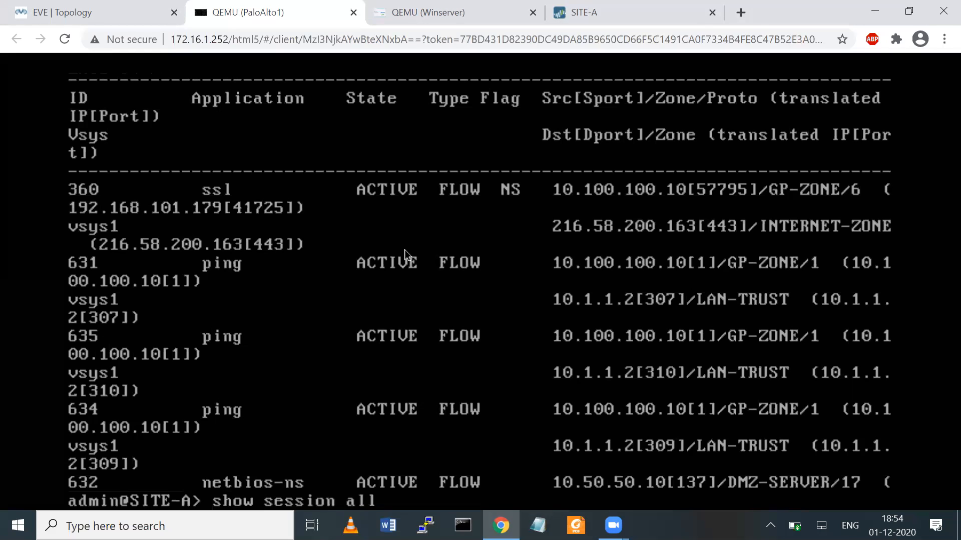
text(filter source)
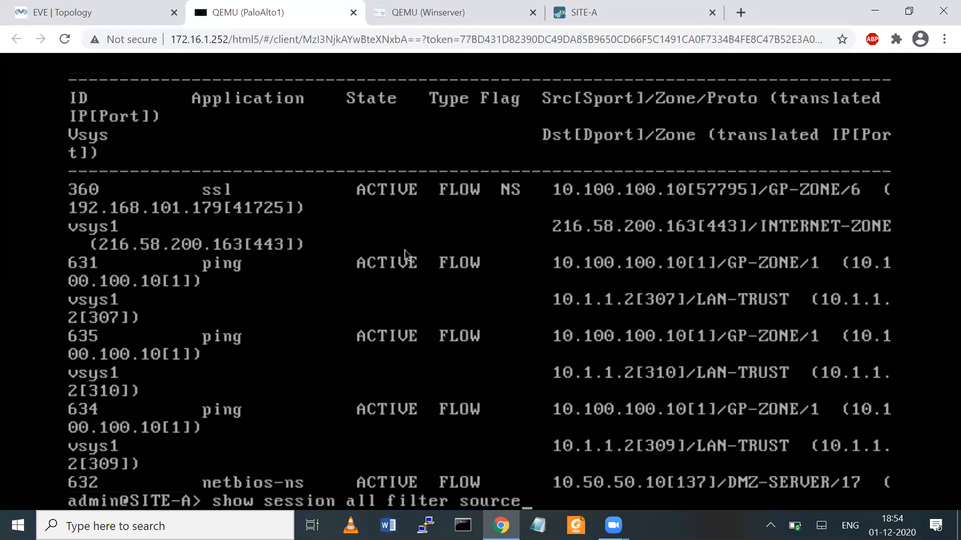
text( 10.100.100.10)
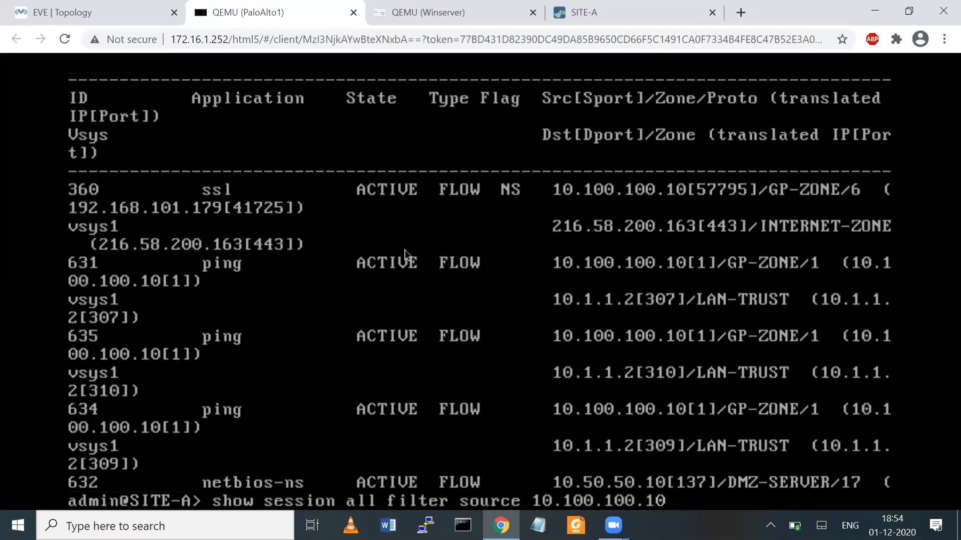
key(Return)
key(Return)
key(Return)
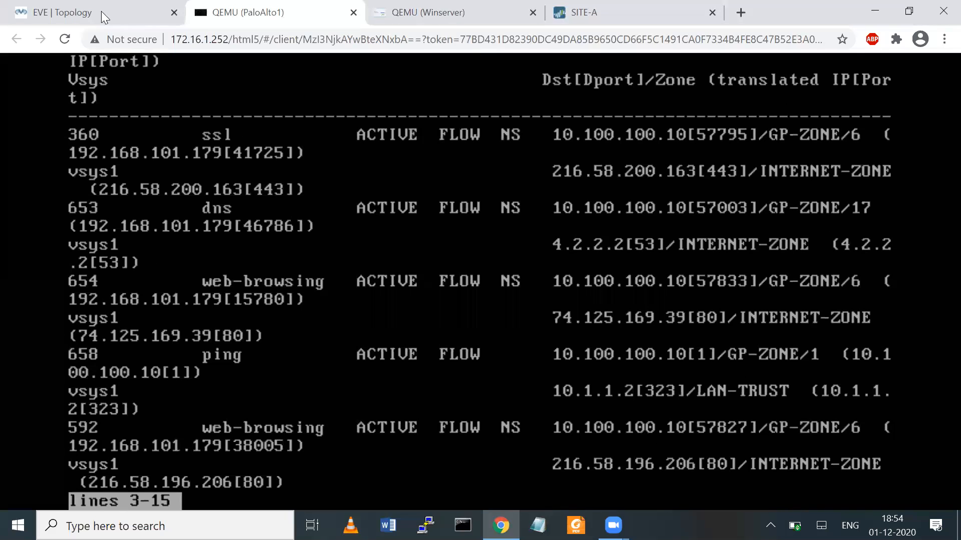
click(428, 14)
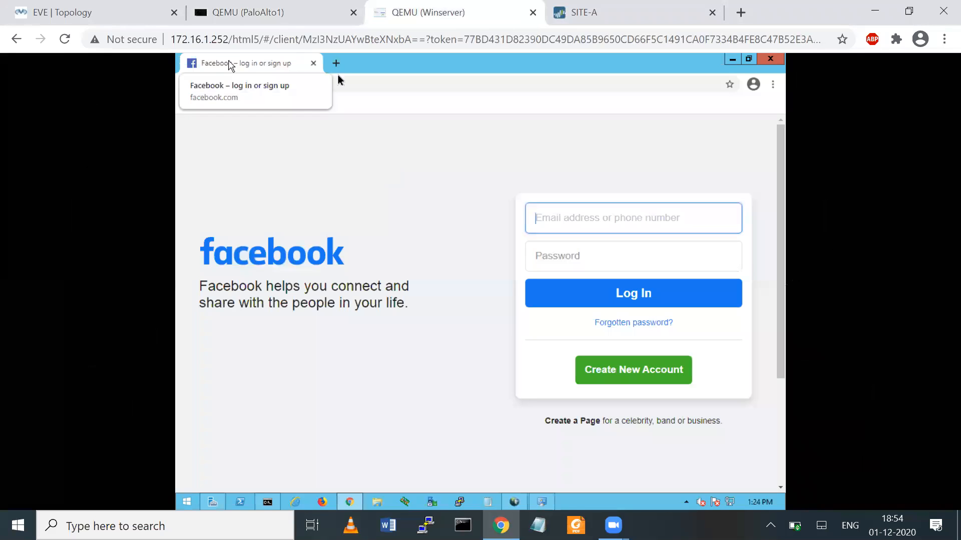
- Reload Facebook and start a Google search for 'facebook' in a new Chrome tab on the VM
click(227, 85)
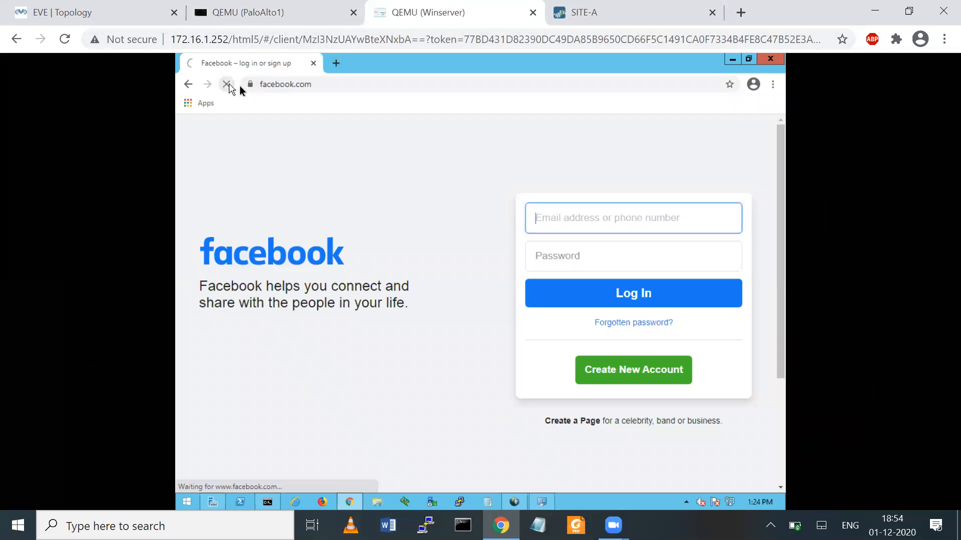
click(335, 64)
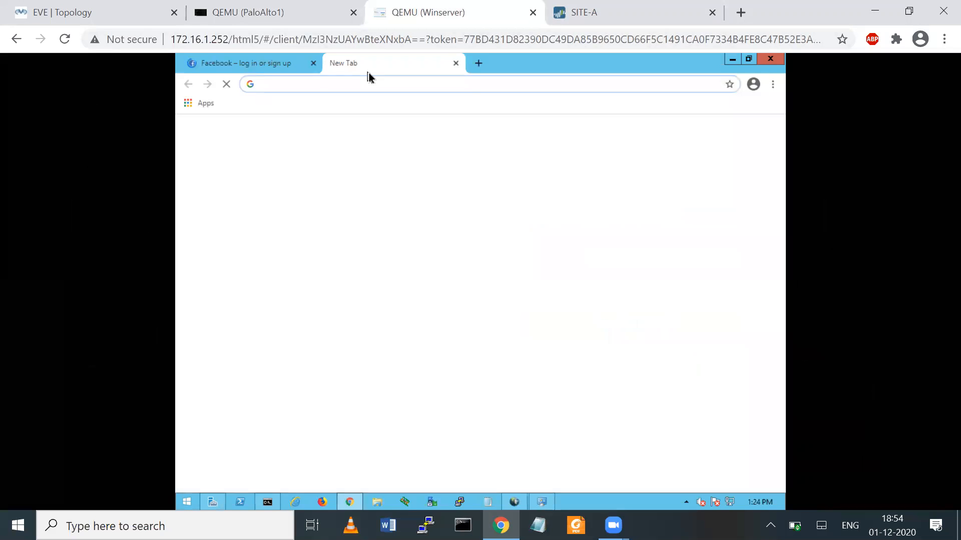
text(facebook)
key(Return)
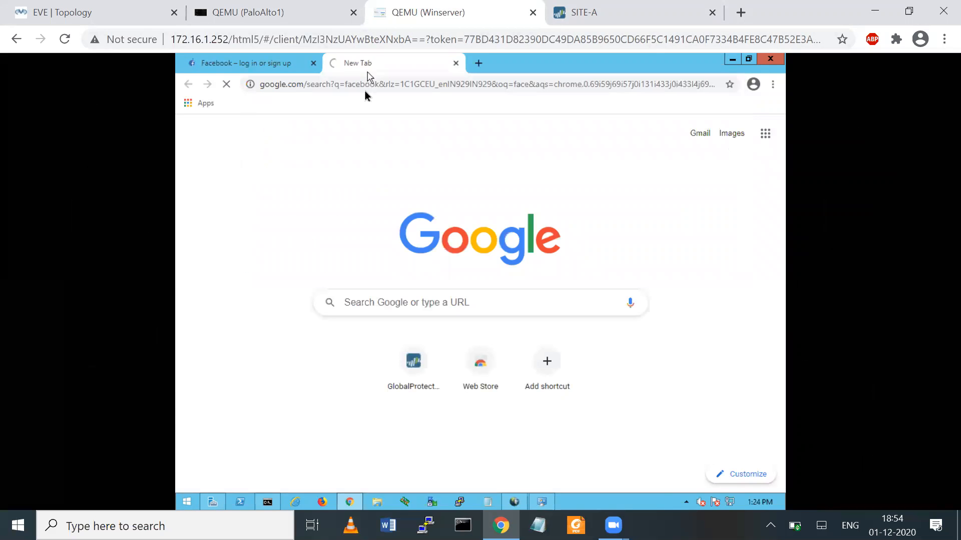
click(94, 12)
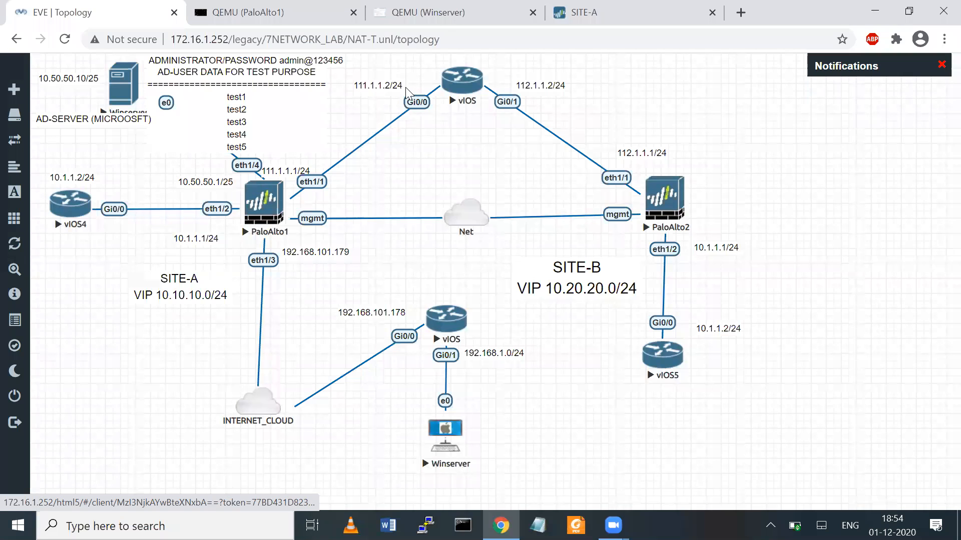
- Draw red marks from Winserver to PaloAlto1 and its eth1/3 link to INTERNET_CLOUD, then clear them
mouse_move(452, 450)
mouse_down()
mouse_move(321, 392)
mouse_move(273, 280)
mouse_move(268, 220)
mouse_up()
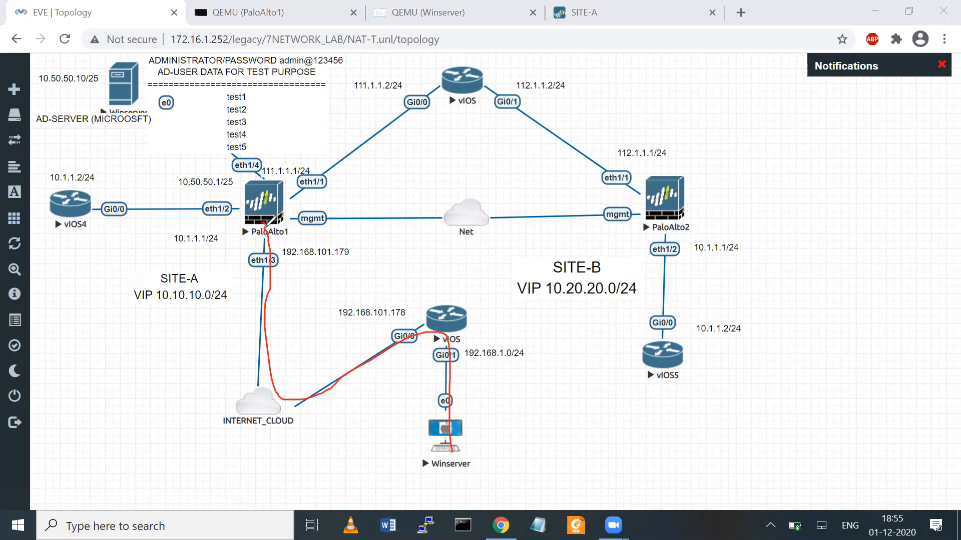
mouse_move(260, 219)
mouse_down()
mouse_move(242, 378)
mouse_move(225, 393)
mouse_up()
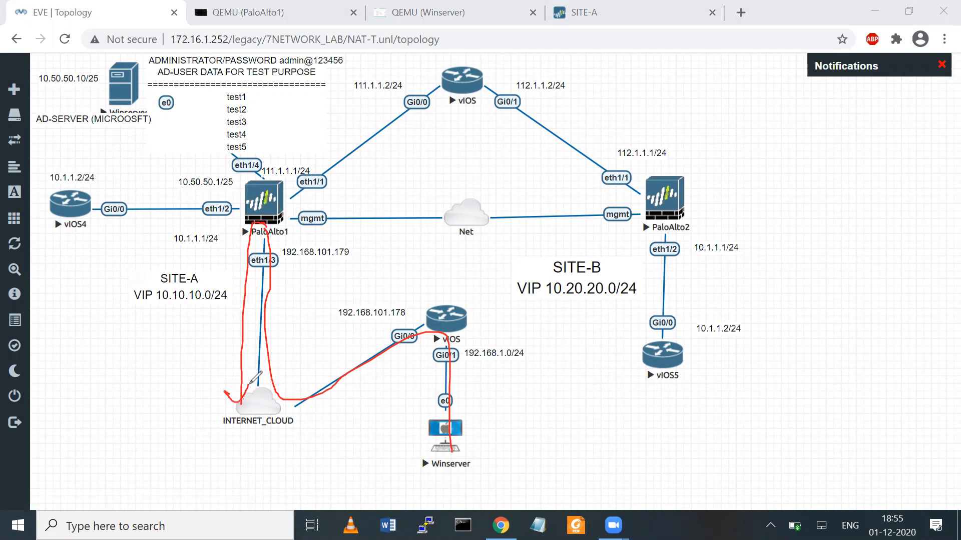
click(653, 69)
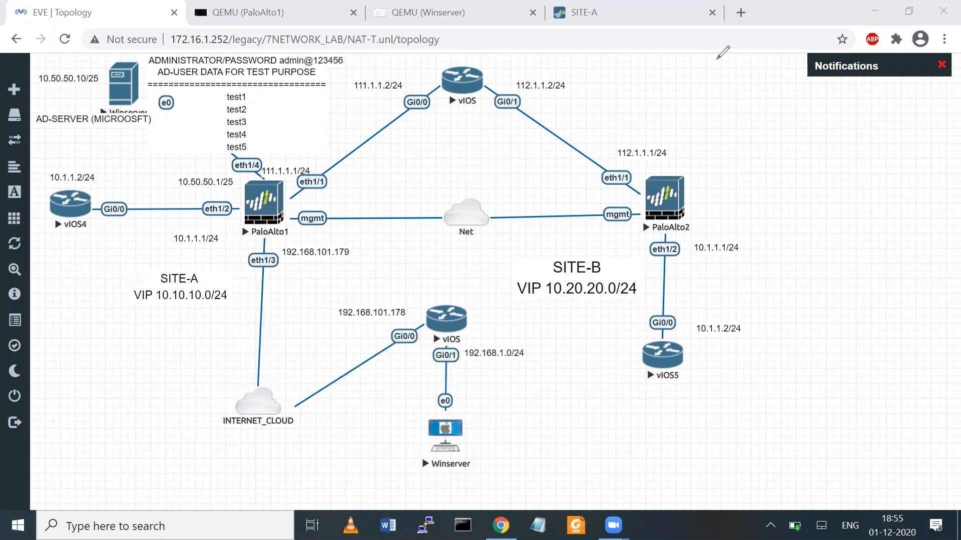
click(717, 59)
click(598, 14)
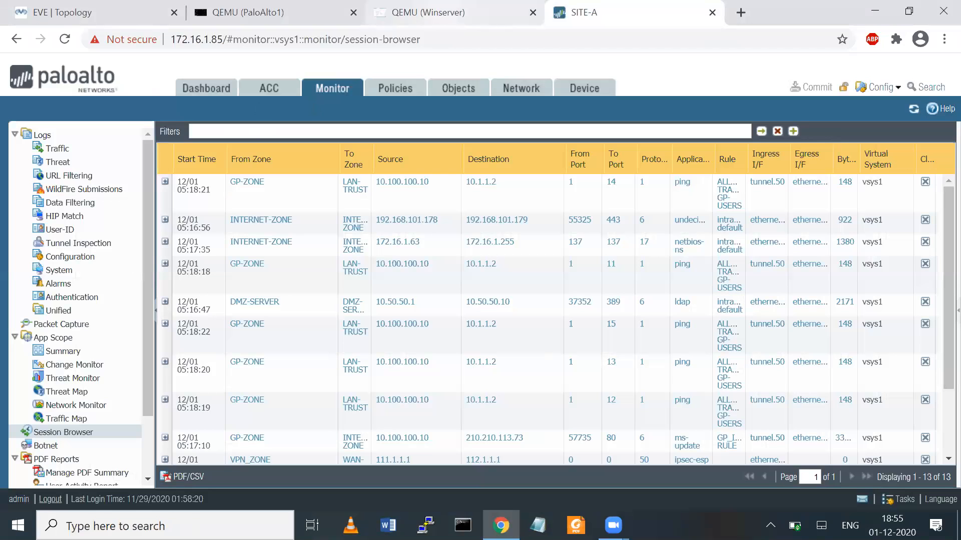
- Switch to the PaloAlto1 CLI console with Ctrl+2
key(ctrl+2)
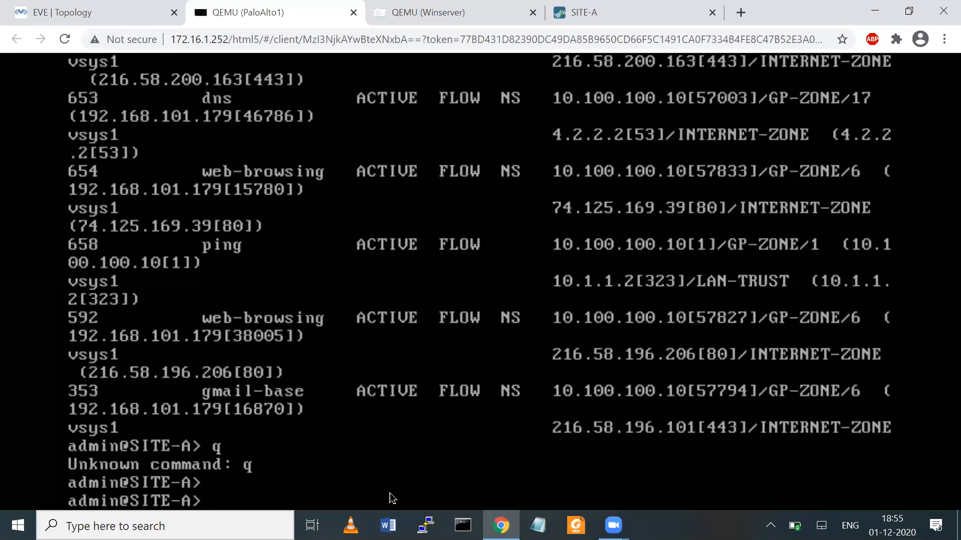
- Fix the mistyped 'show' and run 'show session all filter facebookk-base'
key(Return)
key(Return)
text(show)
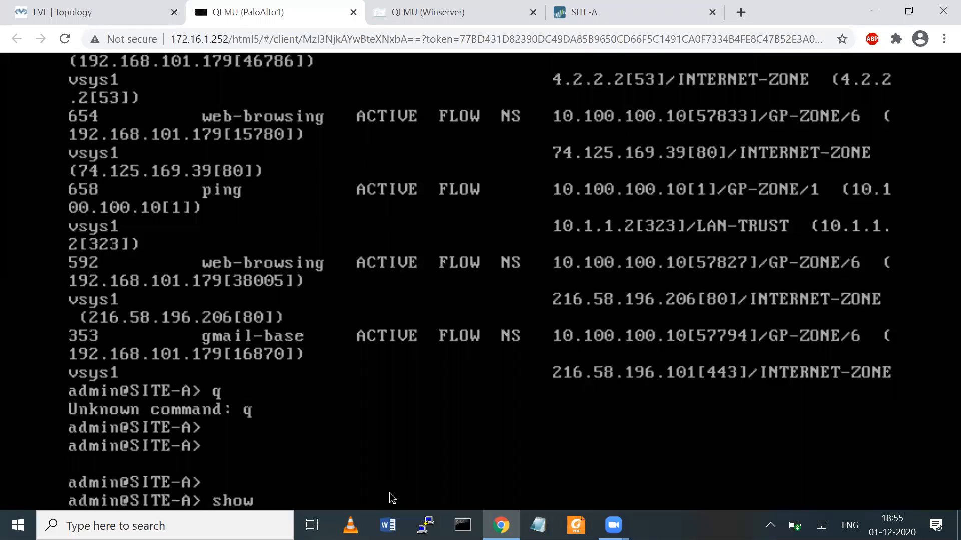
text( show)
key(BackSpace)
key(BackSpace)
key(BackSpace)
key(BackSpace)
key(BackSpace)
key(BackSpace)
key(BackSpace)
key(BackSpace)
text(whow)
key(BackSpace)
key(BackSpace)
key(BackSpace)
key(BackSpace)
key(BackSpace)
text(show session )
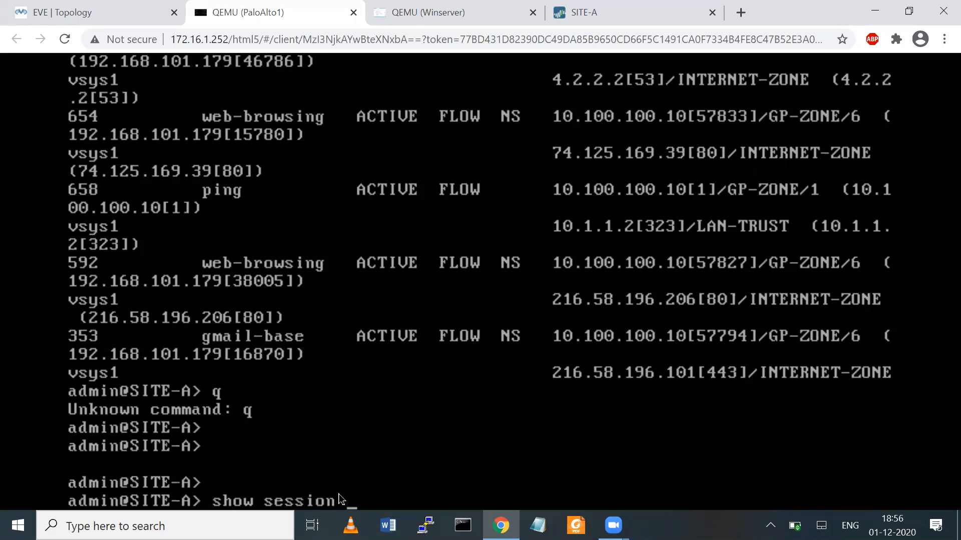
text(all filter )
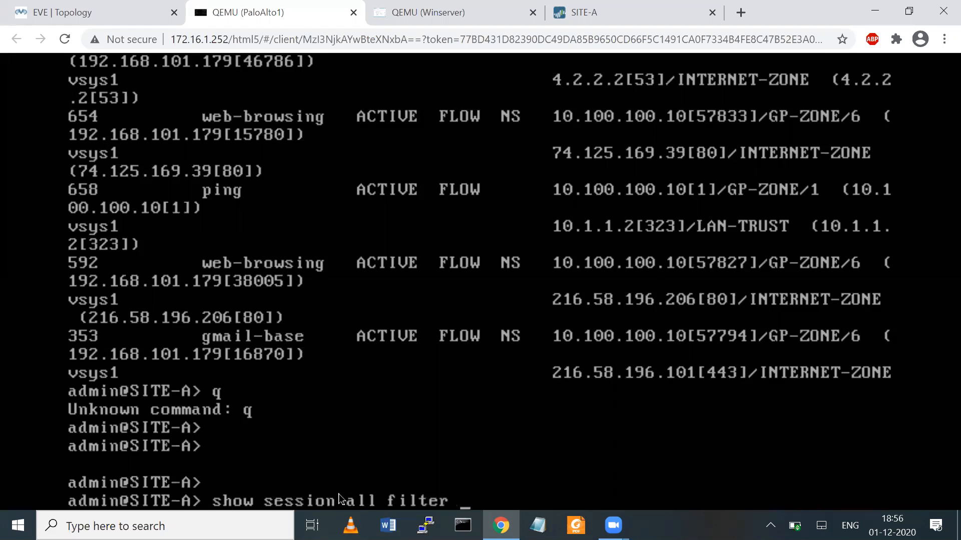
text(faceboo)
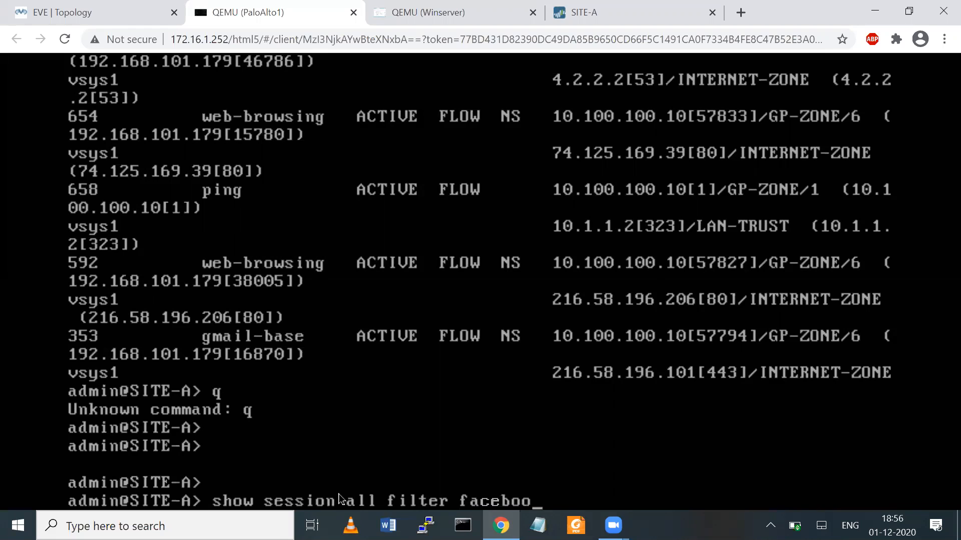
text(kk-base)
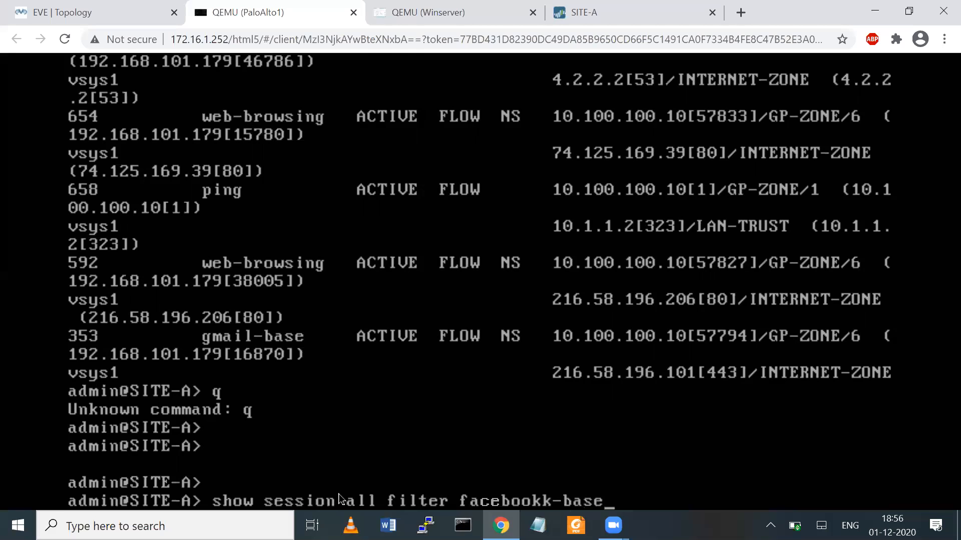
key(Return)
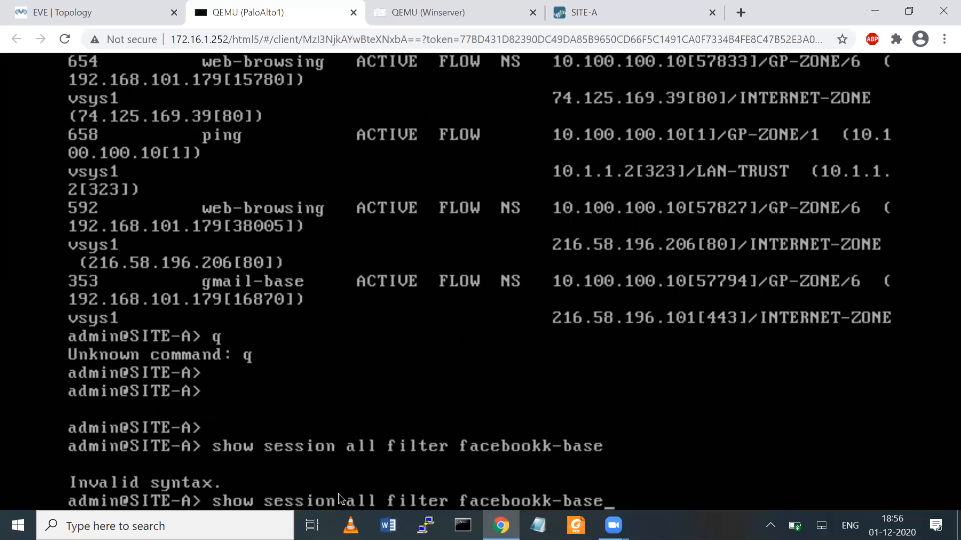
- Recall the facebookk-base command, delete the extra k, and rerun it as facebook-base
key(Up)
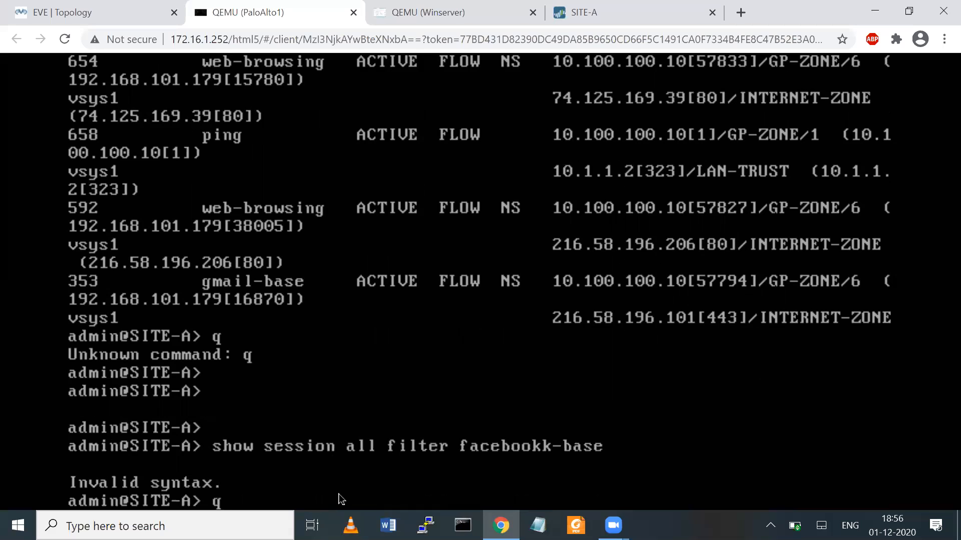
key(Up)
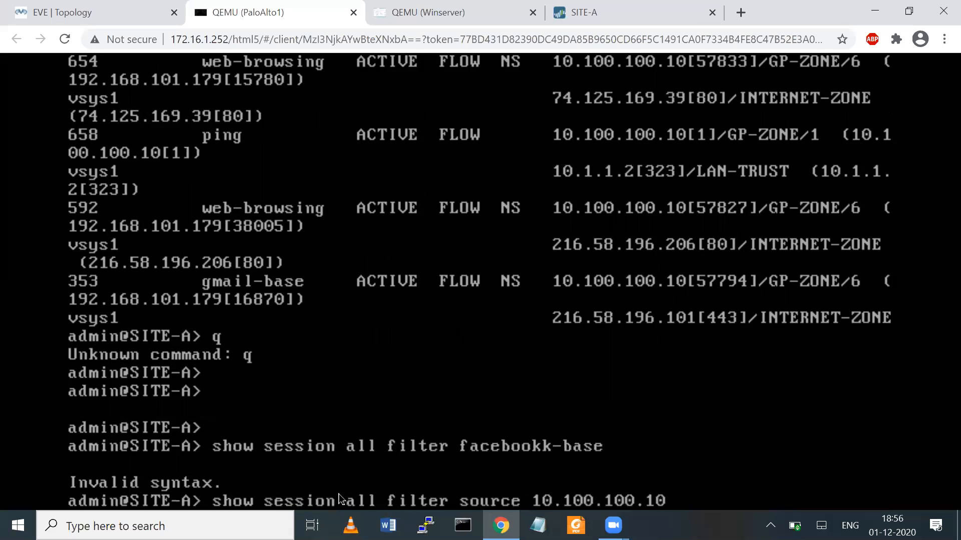
key(Down)
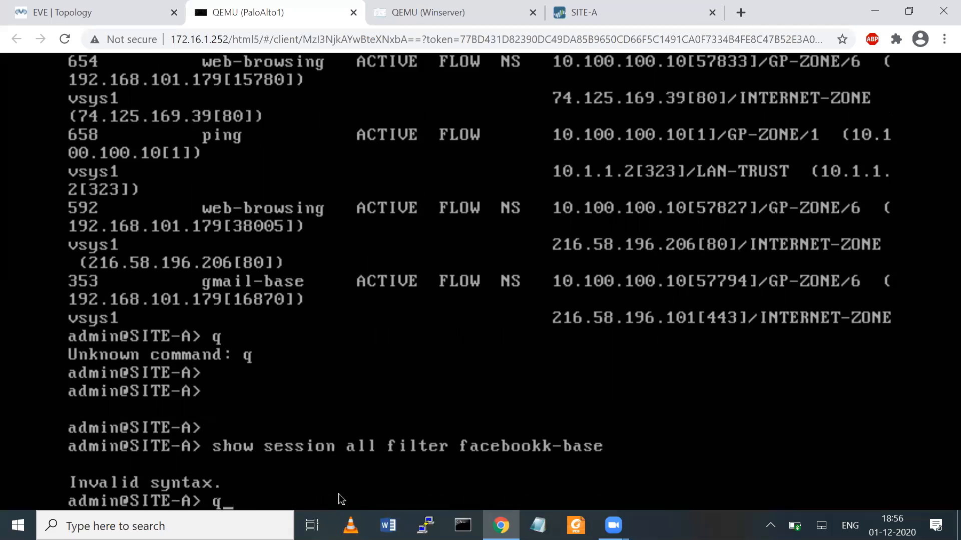
key(Up)
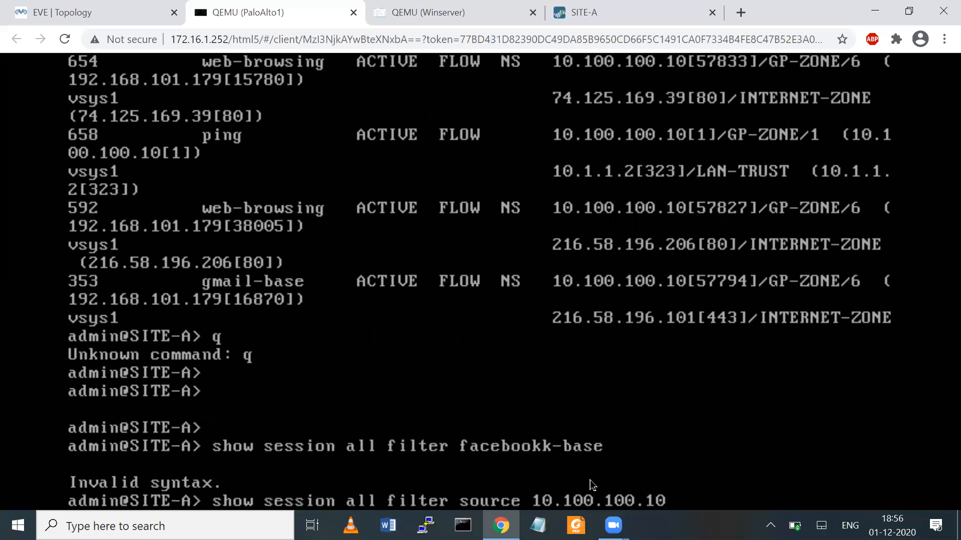
key(Up)
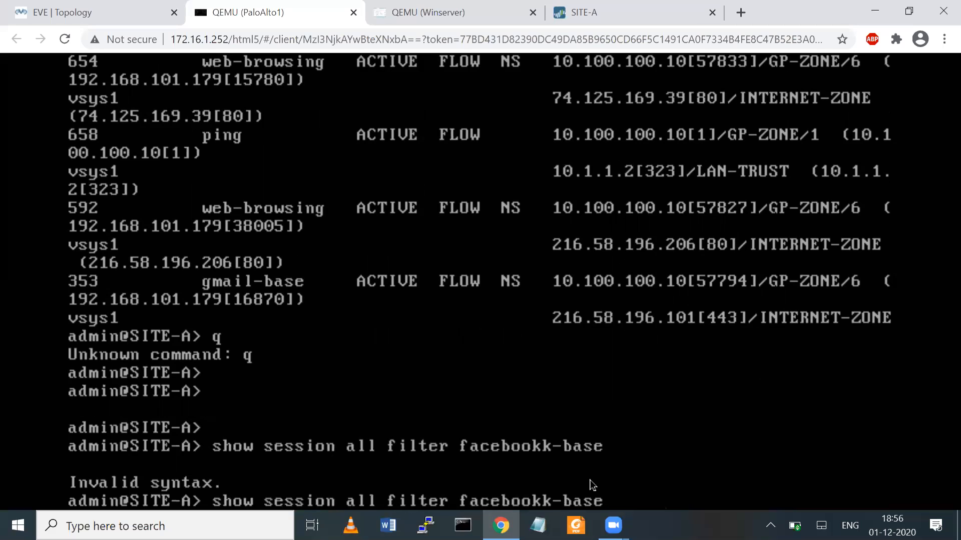
key(Left)
key(Left)
key(Left)
key(Left)
key(Left)
key(Left)
key(Left)
key(Left)
key(Left)
key(Right)
key(Right)
key(Right)
key(Delete)
key(Return)
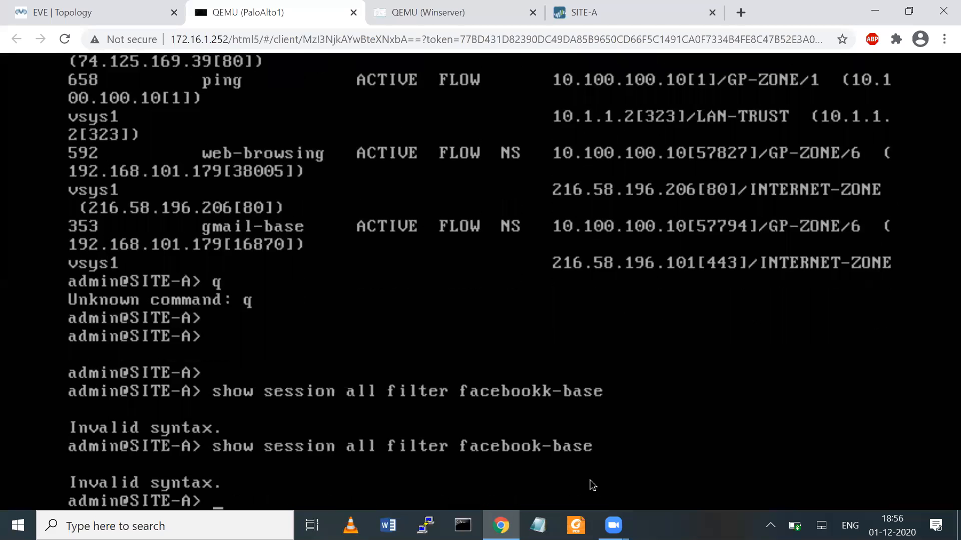
- Run 'show session all filter application facebook-base' with Tab completion; it reports No Active Sessions
key(Up)
key(BackSpace)
key(BackSpace)
key(BackSpace)
key(BackSpace)
key(BackSpace)
key(BackSpace)
key(BackSpace)
key(BackSpace)
key(BackSpace)
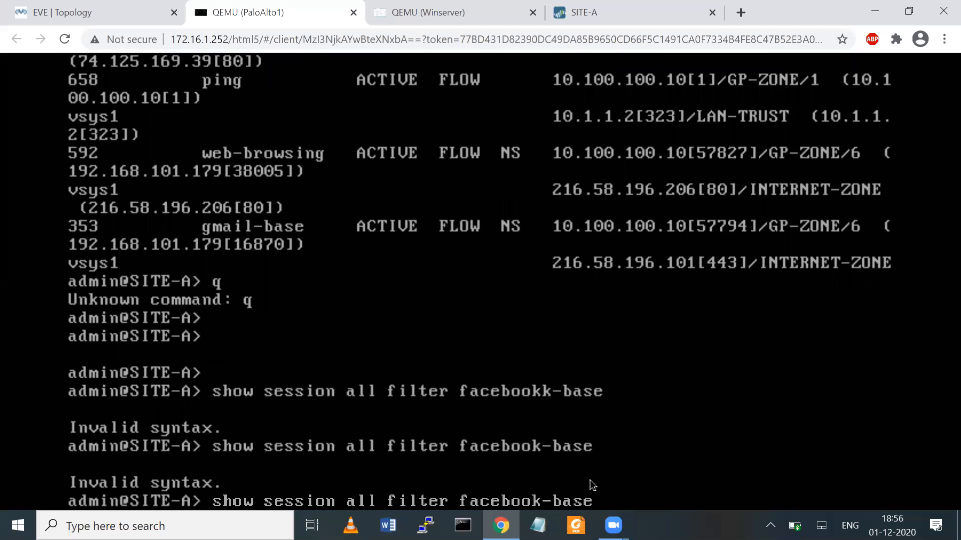
key(BackSpace)
key(BackSpace)
key(BackSpace)
key(BackSpace)
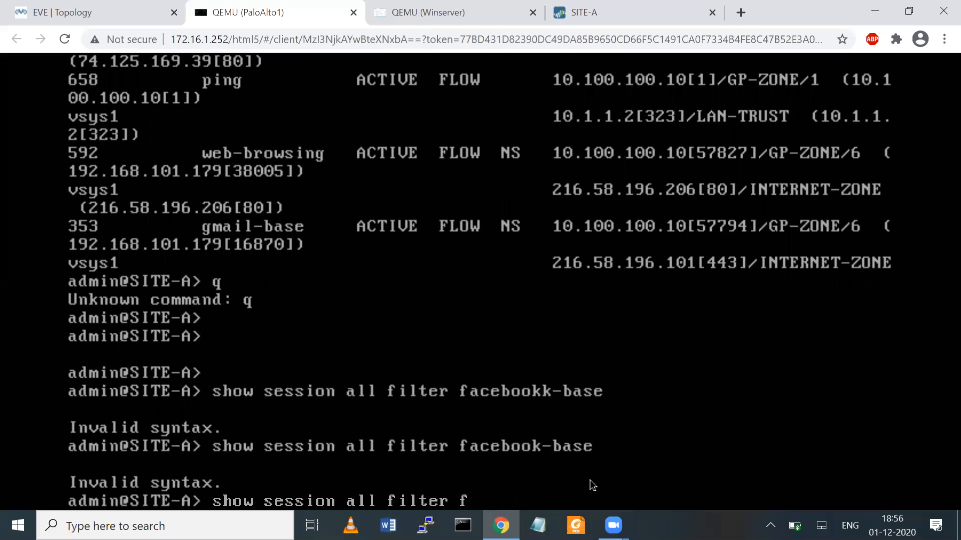
text(ap)
key(Tab)
text(fac)
key(Tab)
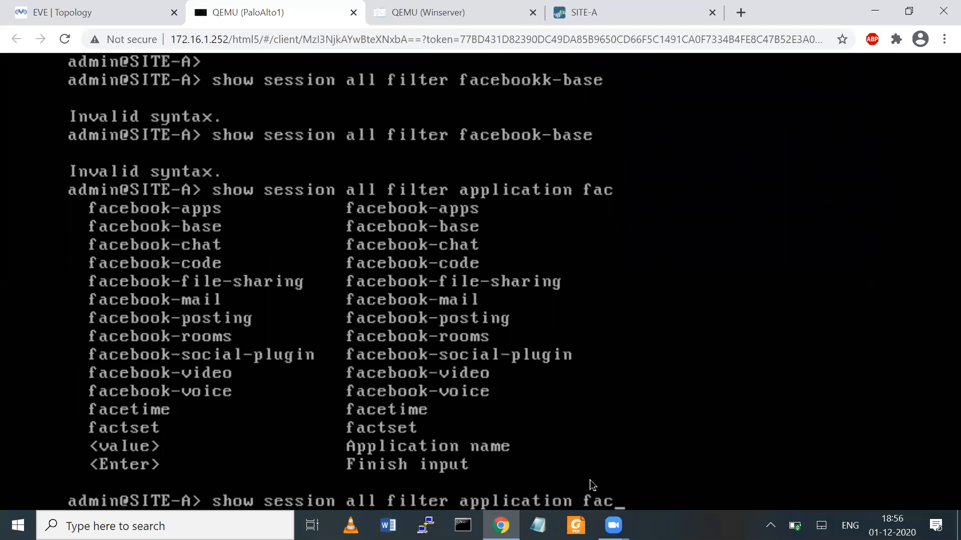
text(e)
key(Tab)
text(book-)
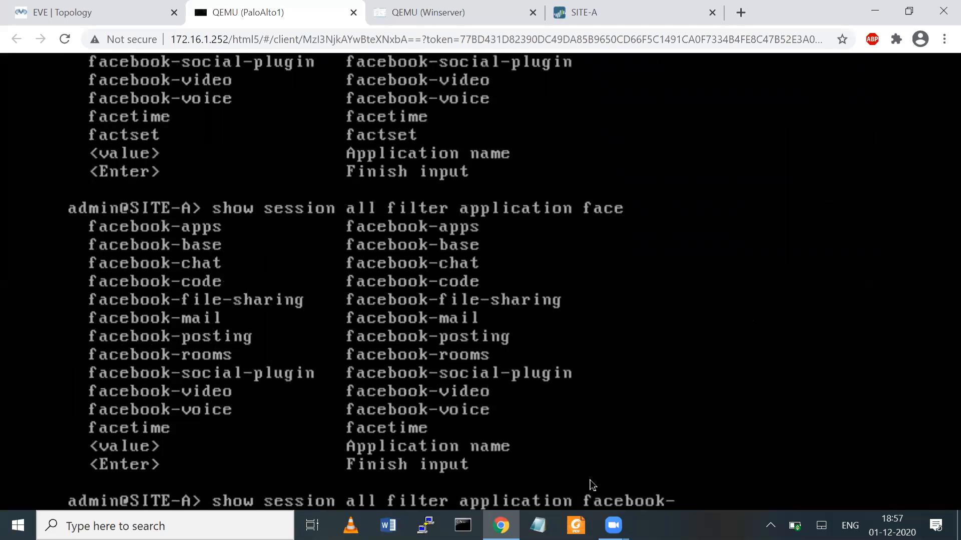
text(base)
key(Return)
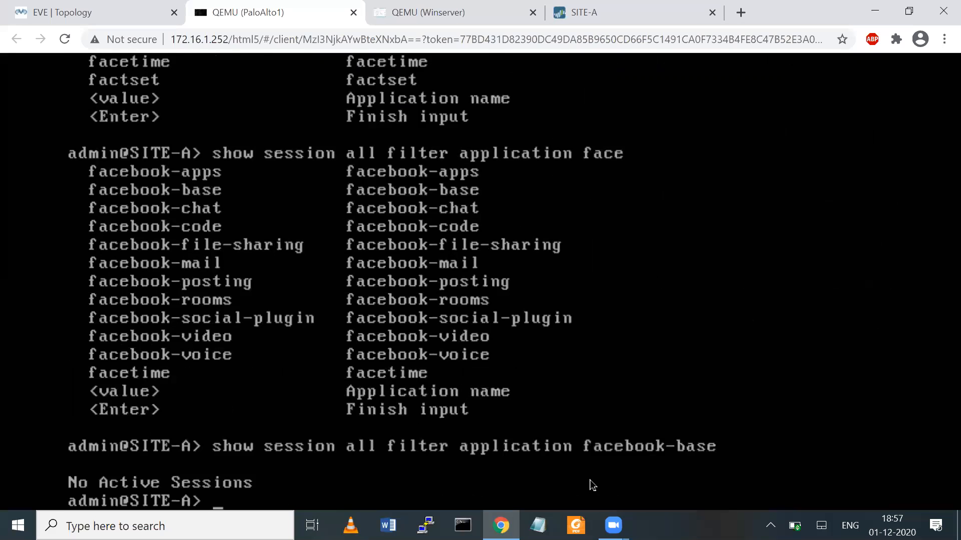
- Open the Facebook result in the Winserver browser, then rerun the facebook-base session filter three times
click(436, 14)
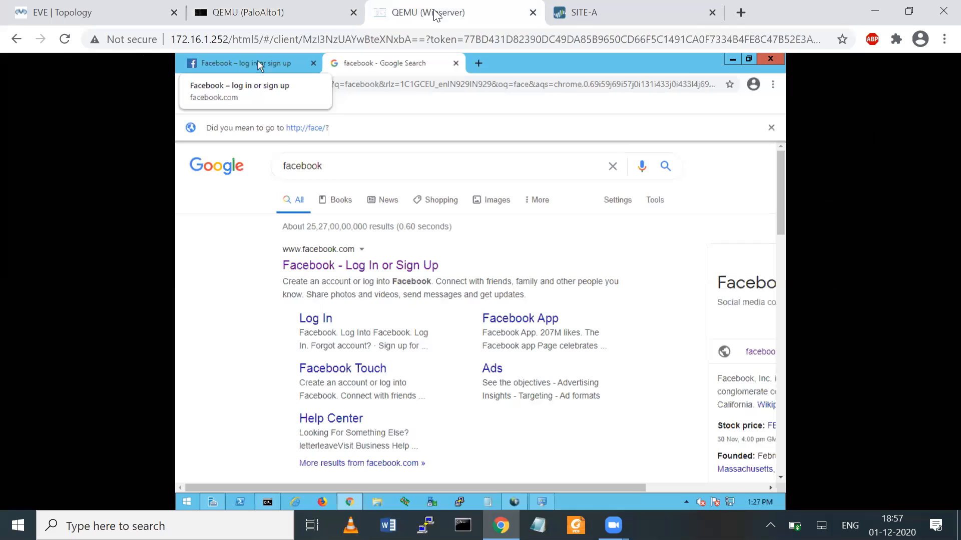
click(332, 275)
click(289, 15)
key(Up)
key(Return)
key(Up)
key(Return)
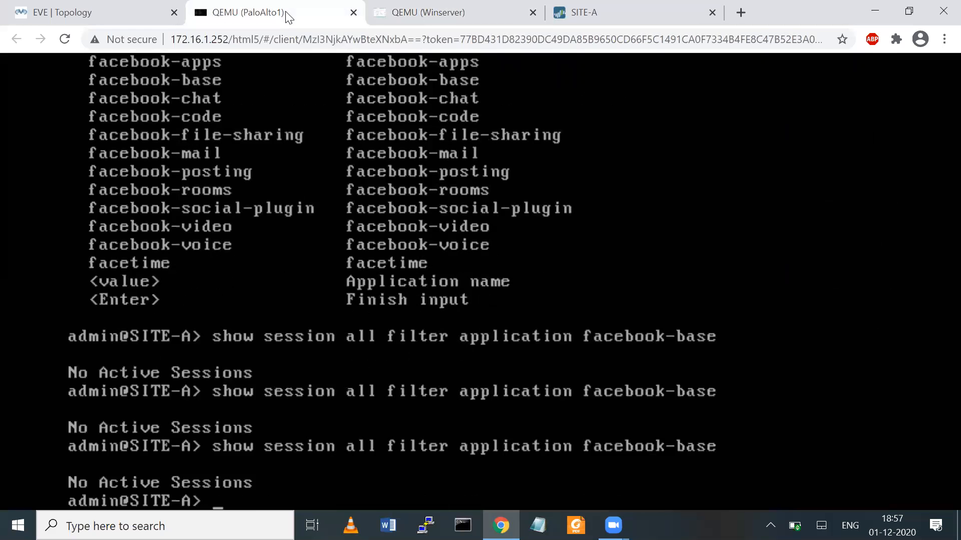
key(Up)
key(Return)
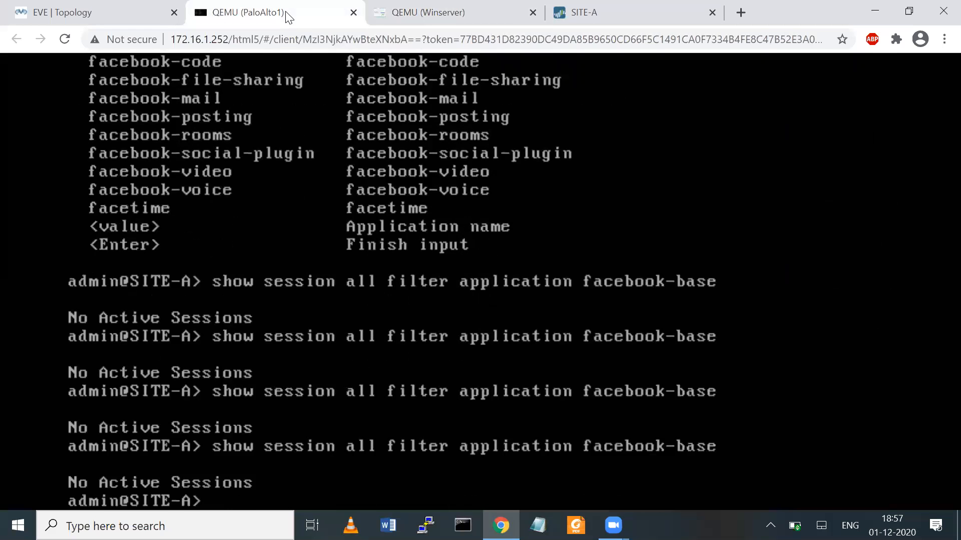
key(Return)
- Google 'face' in a new VM browser tab, then rerun the facebook-base session query
click(403, 13)
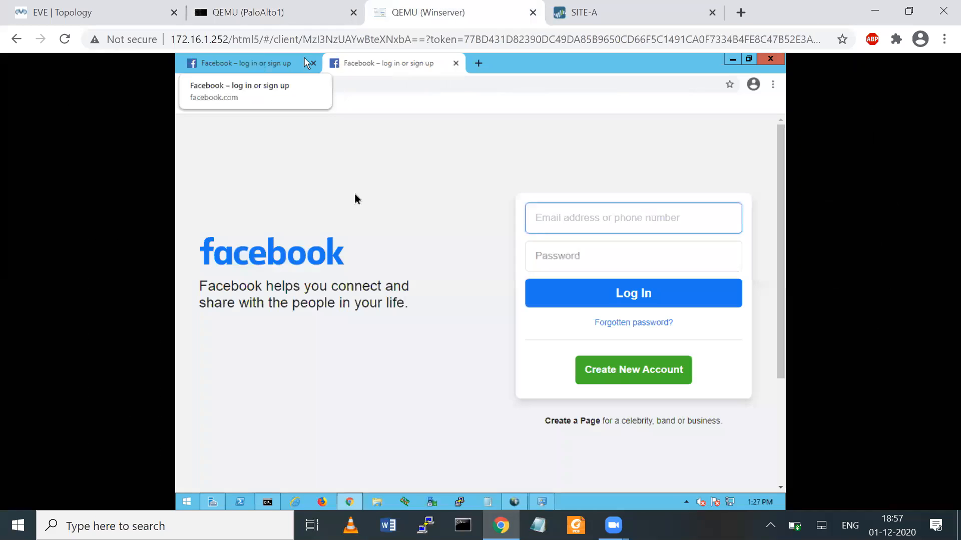
click(478, 63)
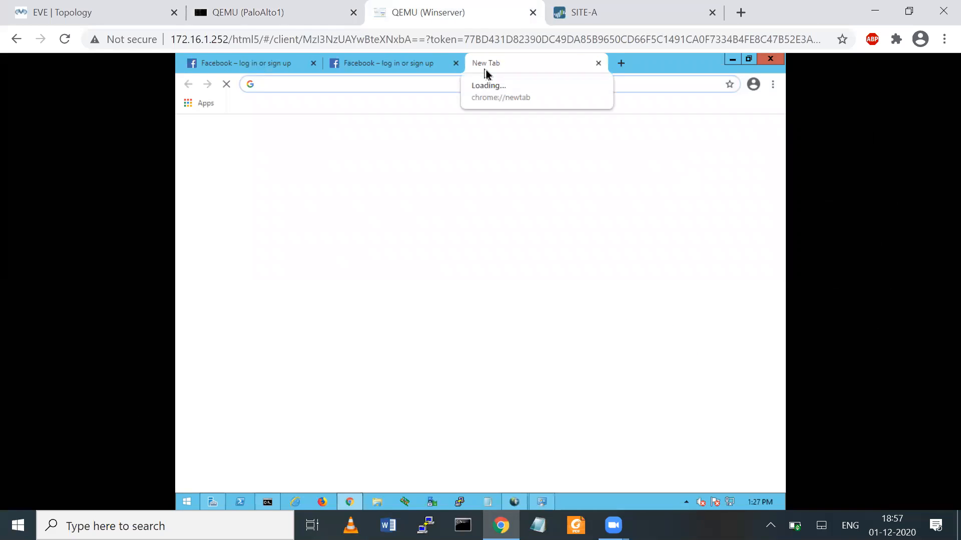
text(facebook)
key(Return)
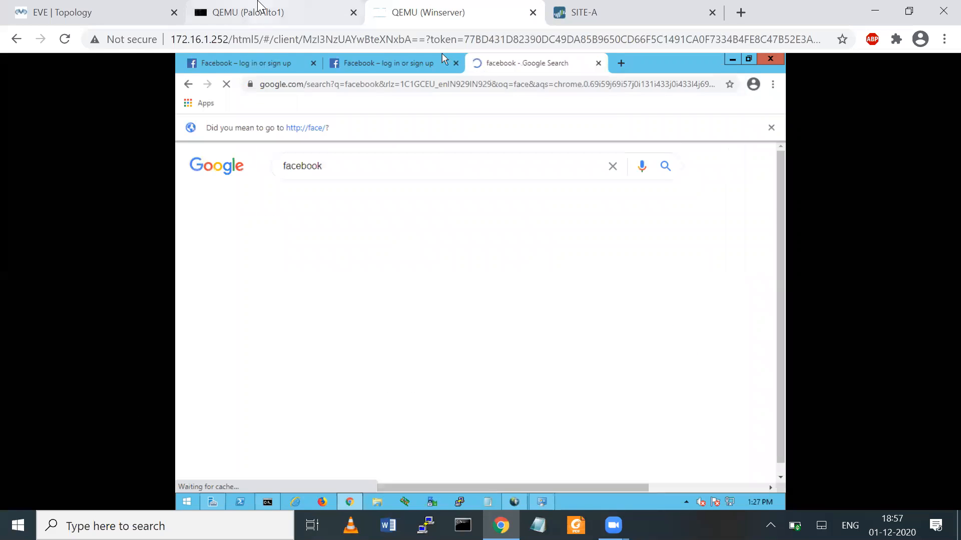
click(258, 2)
key(Up)
key(Return)
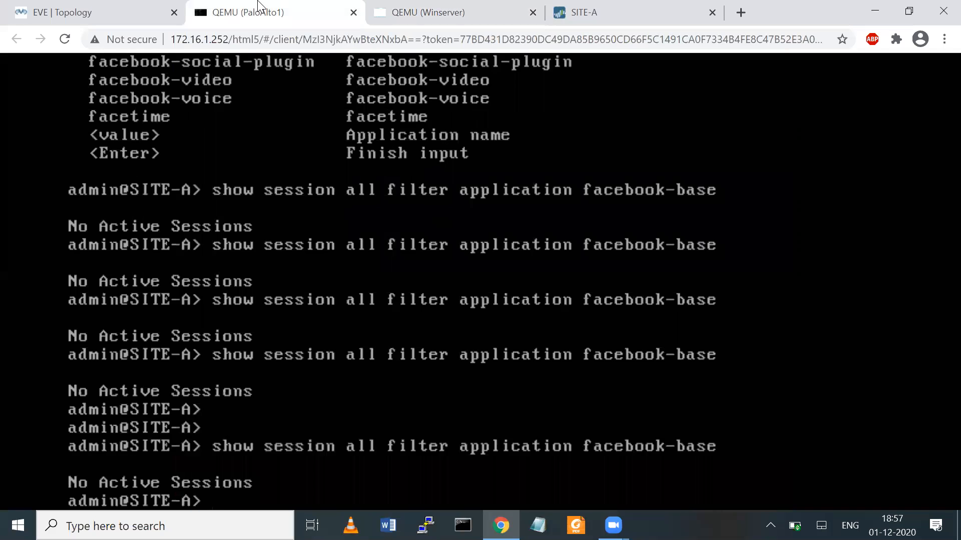
key(Return)
key(Return)
- List all active sessions with 'show session all', paging through to the end
text(show session all)
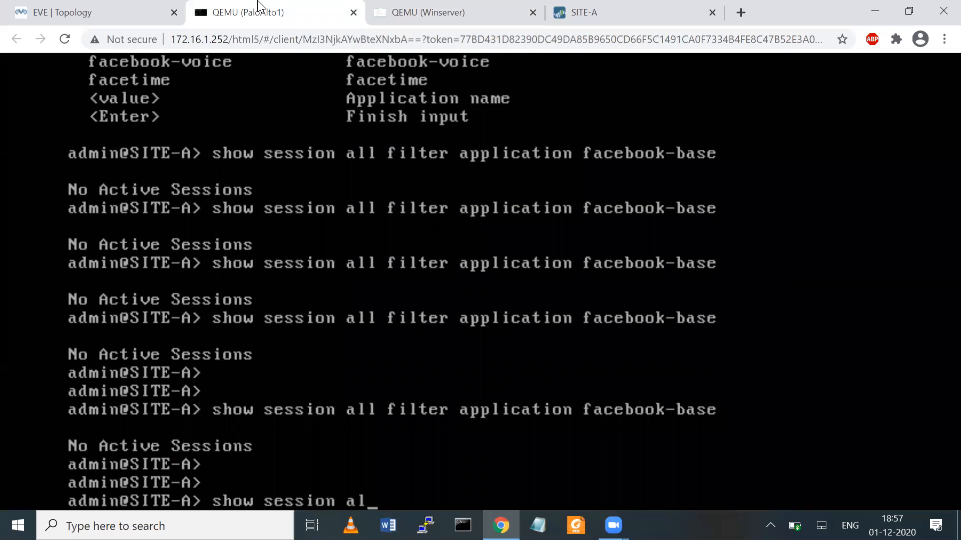
key(Return)
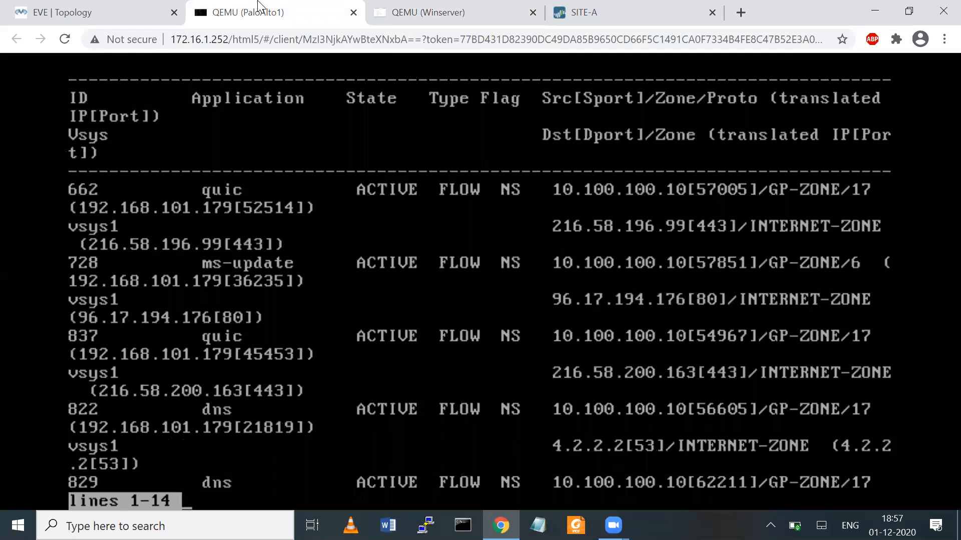
key(Return)
key(Return)
key(Return)
key(Return)
key(Return)
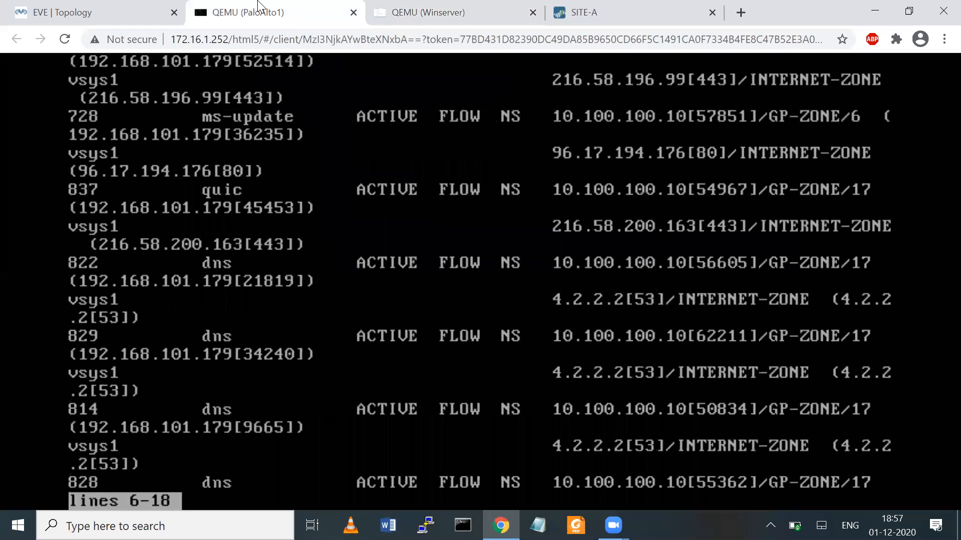
key(Return)
key(Return)
key(Return)
key(Return)
key(Return)
key(Return)
key(Return)
key(Return)
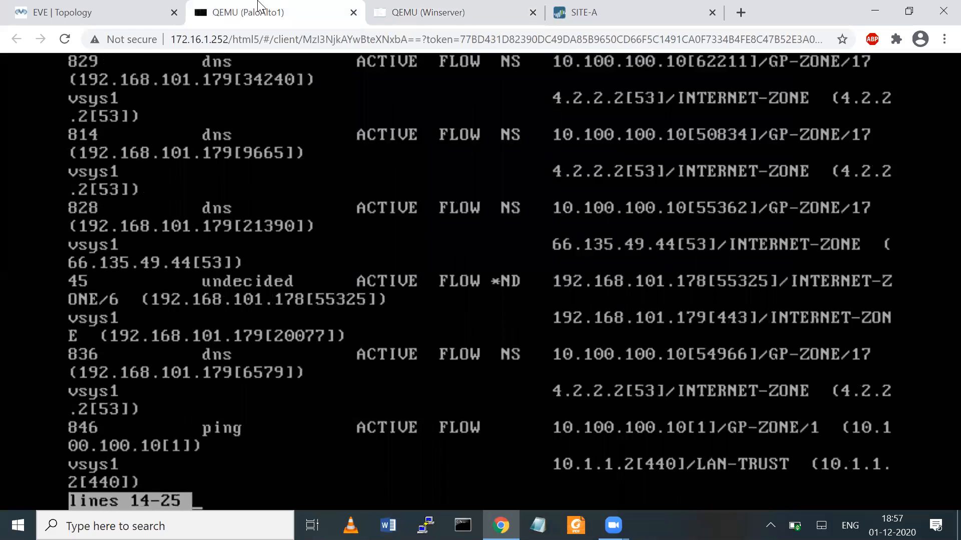
key(Return)
key(Return)
key(Return)
key(Return)
key(Return)
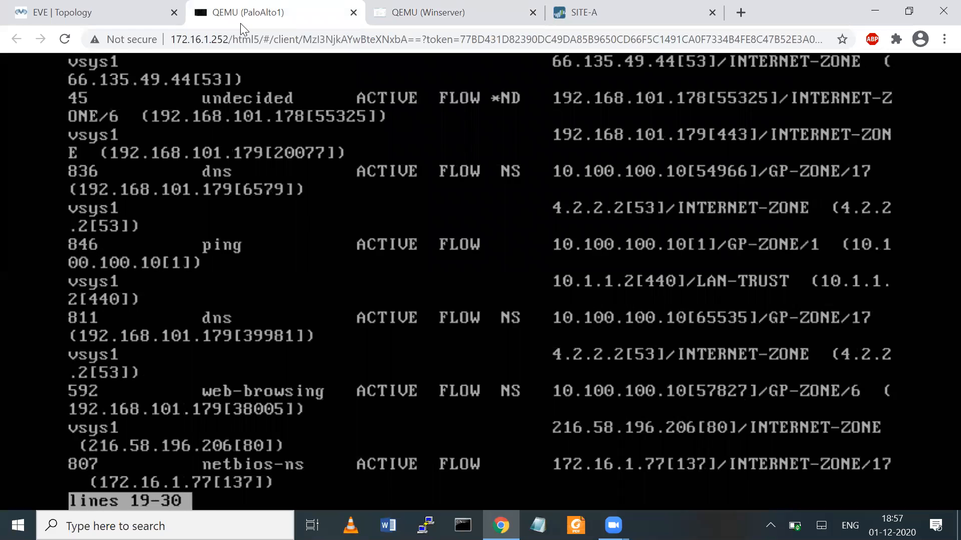
key(Return)
key(Return)
key(Return)
key(Return)
key(Return)
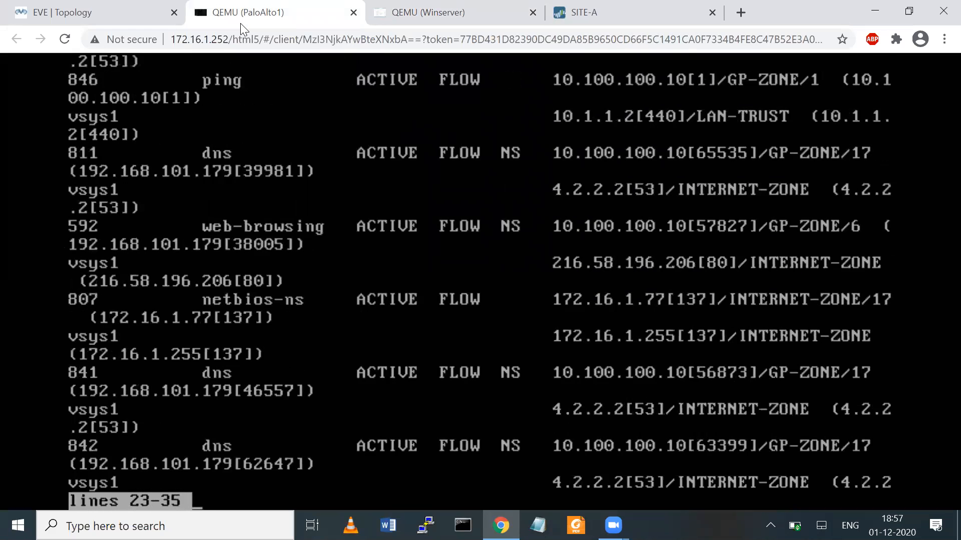
key(Return)
key(Return)
key(Return)
key(Return)
key(Return)
key(Return)
key(Return)
- Show details of session 842 (DNS from 10.100.100.10 in GP-ZONE to 4.2.2.2)
text(qshow session)
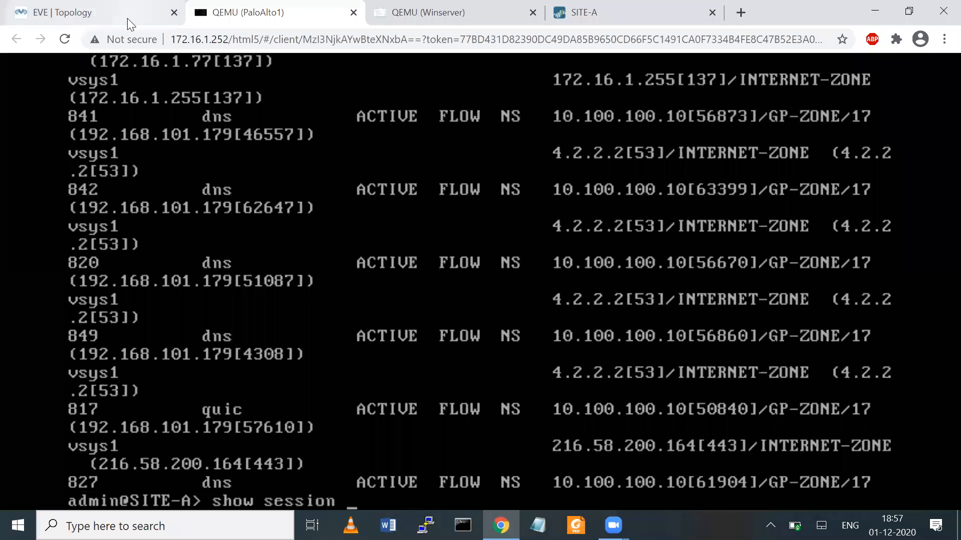
text(id 842)
key(Return)
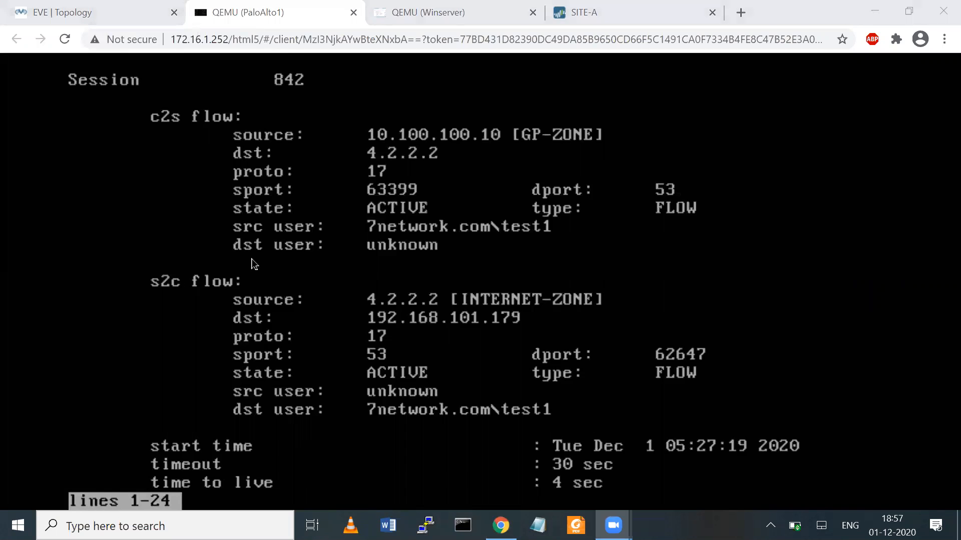
- Scroll session 842's details to rule GP_INTERNET-RULE, NAT-RULE-INTERNET, ingress tunnel.50, egress ethernet1/3
drag(617, 142, 526, 152)
drag(509, 242, 549, 246)
mouse_move(353, 220)
mouse_down()
mouse_move(473, 214)
mouse_move(497, 231)
mouse_move(383, 240)
mouse_move(359, 228)
mouse_move(364, 218)
mouse_up()
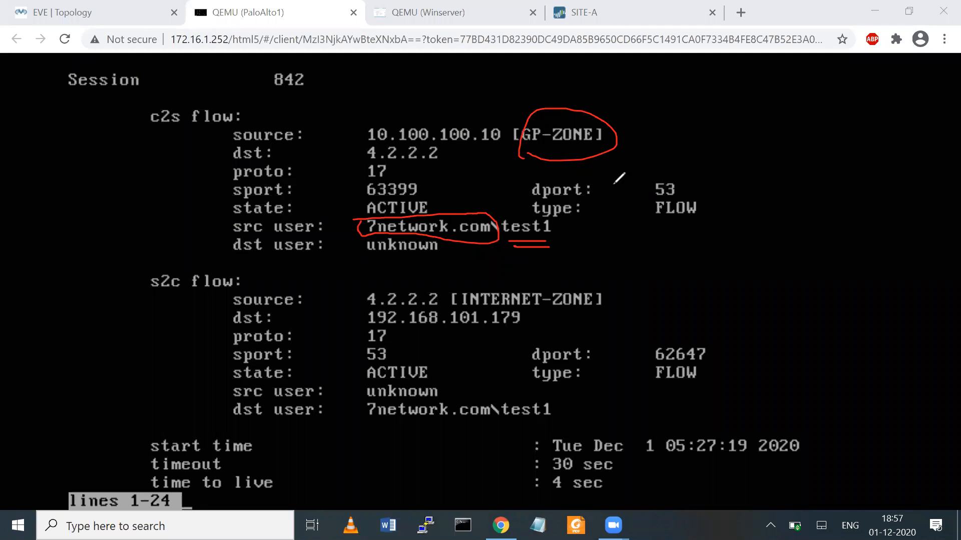
drag(455, 306, 595, 302)
mouse_move(440, 288)
mouse_down()
mouse_move(601, 281)
mouse_move(596, 302)
mouse_up()
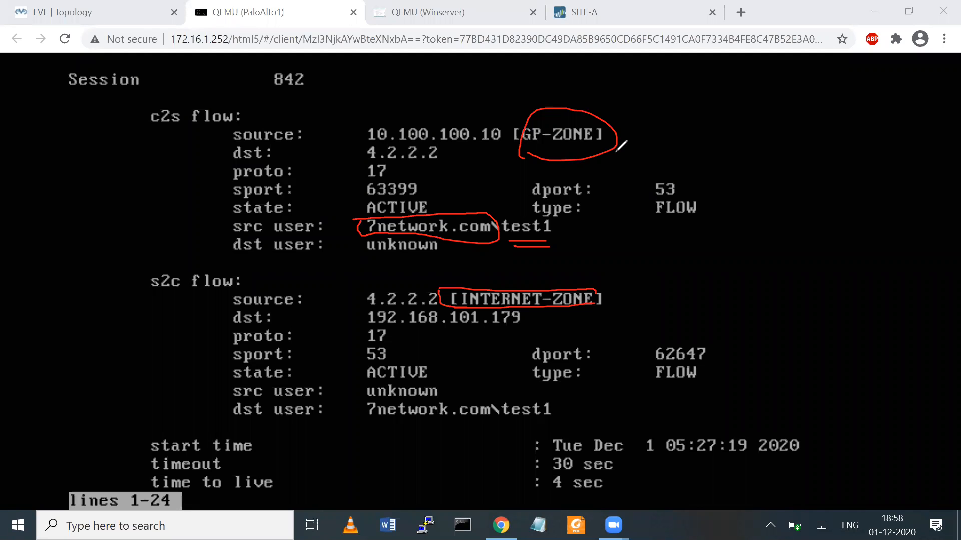
key(Escape)
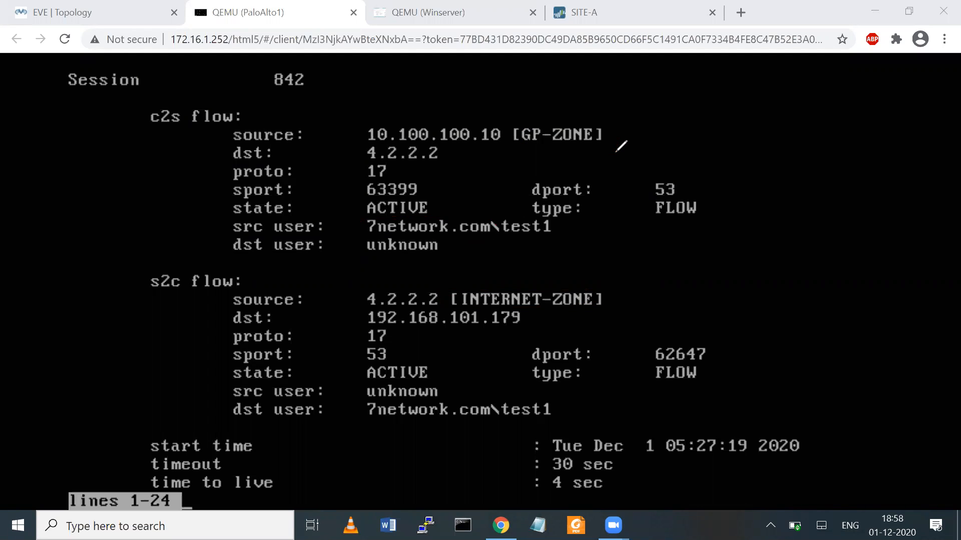
click(526, 369)
key(Return)
key(Return)
key(Return)
key(Return)
key(Return)
key(Return)
key(Return)
key(Return)
key(Return)
key(Return)
key(Return)
key(Return)
key(Return)
key(Return)
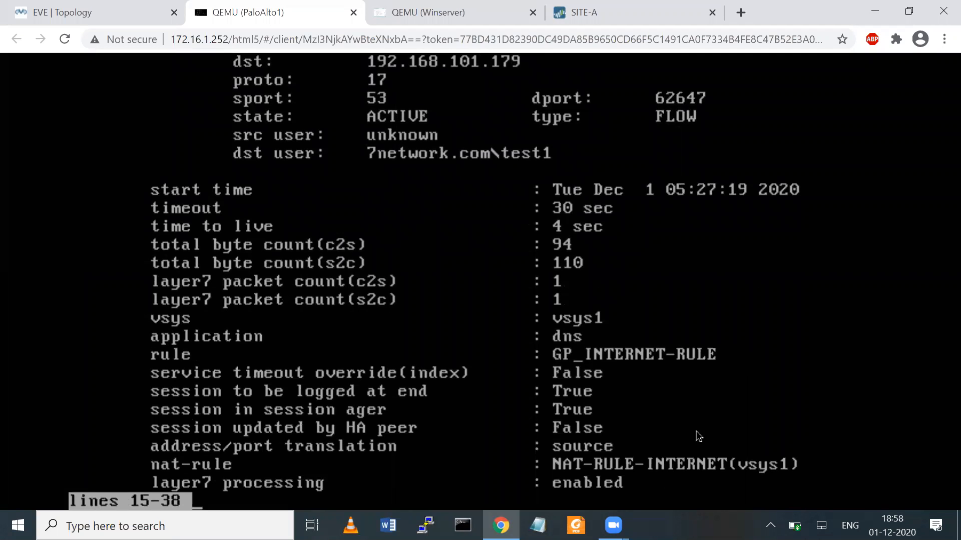
key(Return)
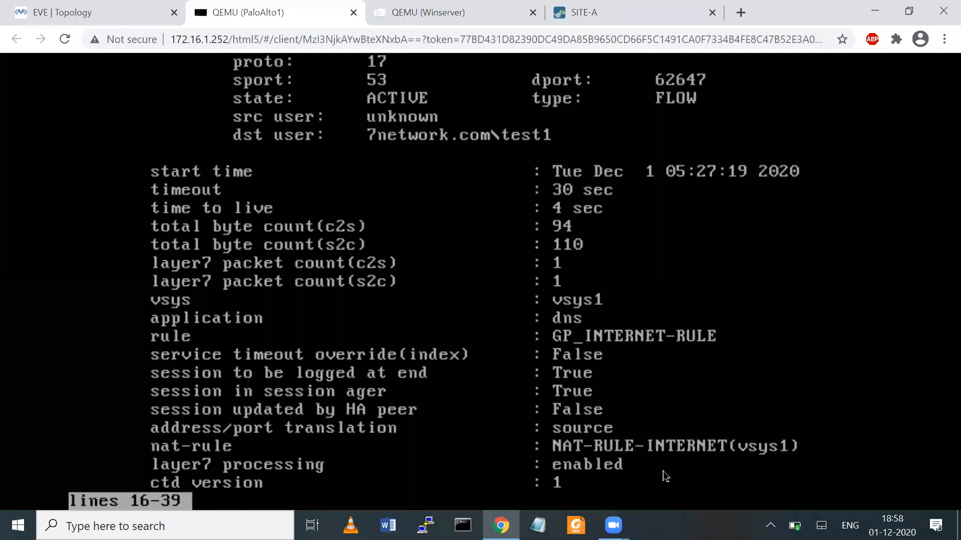
key(Return)
key(Return)
key(Return)
key(Return)
key(Return)
key(Return)
key(Return)
key(Return)
key(Return)
key(Return)
key(Return)
key(Return)
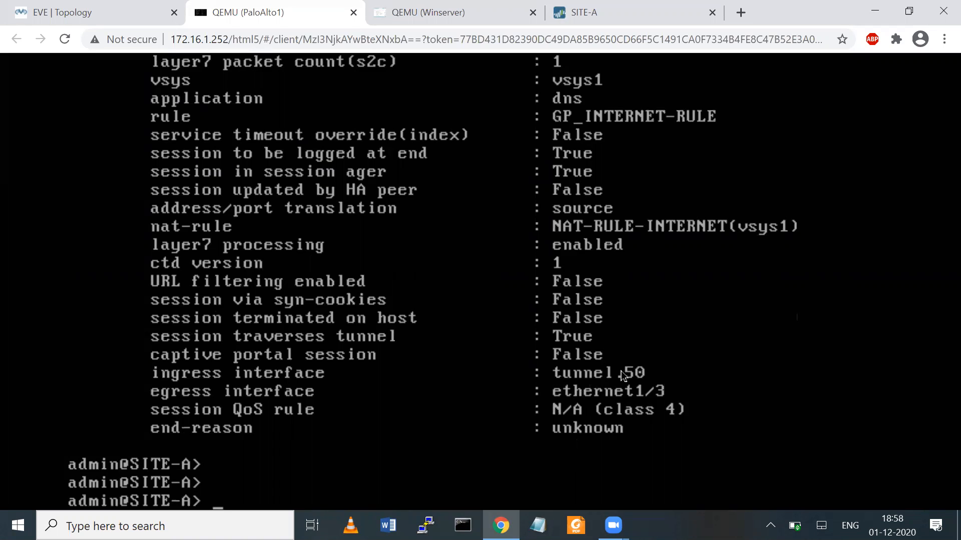
key(Up)
- Rerun the facebook-base session filter, which still shows no active sessions
key(Up)
key(Up)
key(Return)
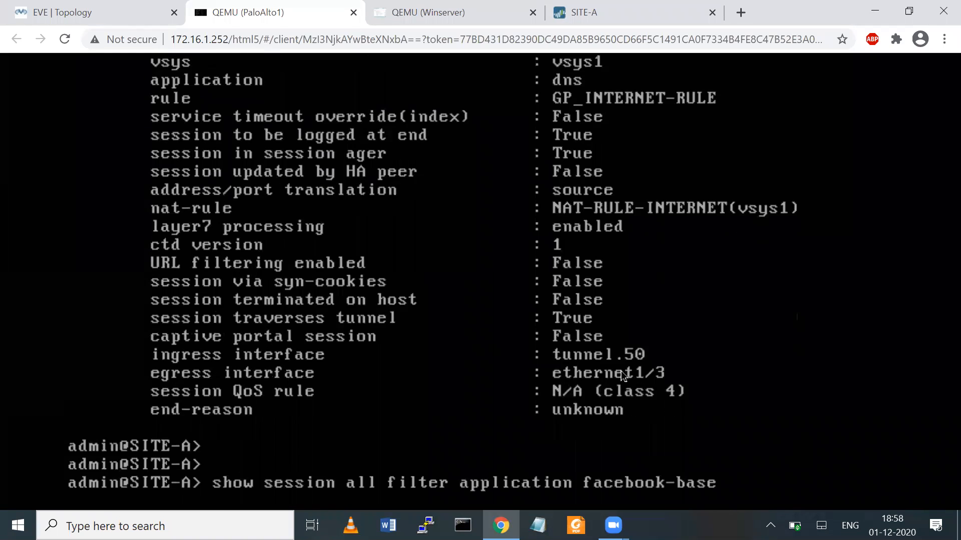
key(Return)
key(Return)
key(Up)
- List all sessions (google-base, quic, ms-update) and return to the EVE NAT-T lab topology
key(BackSpace)
key(BackSpace)
key(BackSpace)
key(BackSpace)
key(BackSpace)
key(BackSpace)
key(BackSpace)
key(BackSpace)
key(BackSpace)
key(BackSpace)
key(BackSpace)
key(BackSpace)
key(BackSpace)
key(BackSpace)
key(BackSpace)
key(BackSpace)
key(BackSpace)
key(BackSpace)
key(BackSpace)
key(BackSpace)
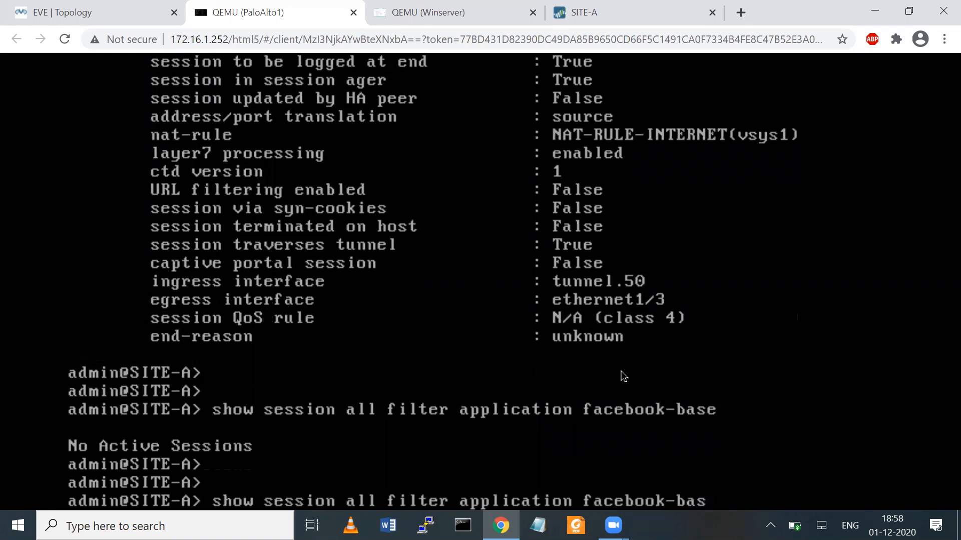
key(BackSpace)
key(BackSpace)
key(BackSpace)
key(BackSpace)
key(BackSpace)
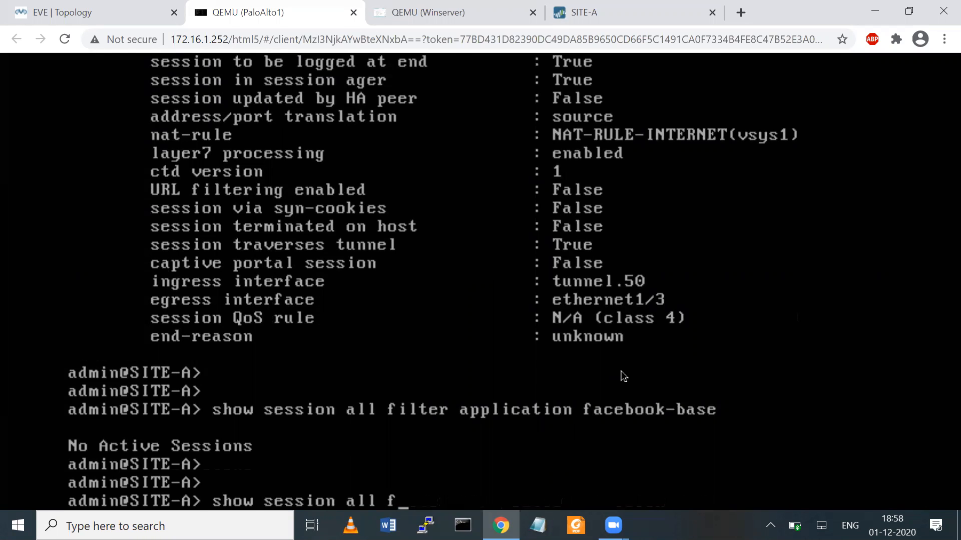
key(Return)
key(Return)
key(Return)
key(Return)
key(Return)
key(Return)
key(Return)
key(Return)
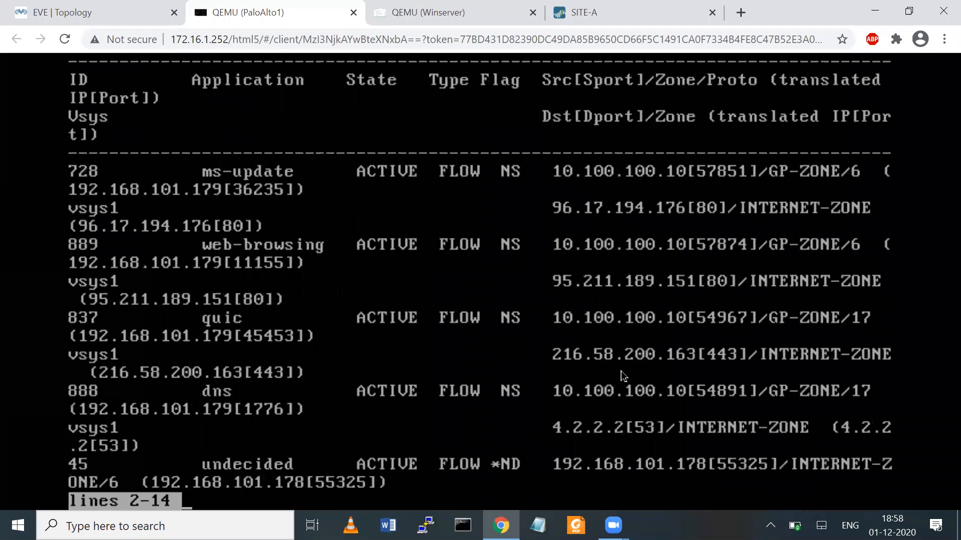
key(Return)
key(Return)
key(Return)
key(Return)
key(Return)
key(Return)
key(Return)
key(Return)
key(Return)
key(Return)
key(Return)
key(Return)
key(Return)
key(Return)
key(Return)
key(Return)
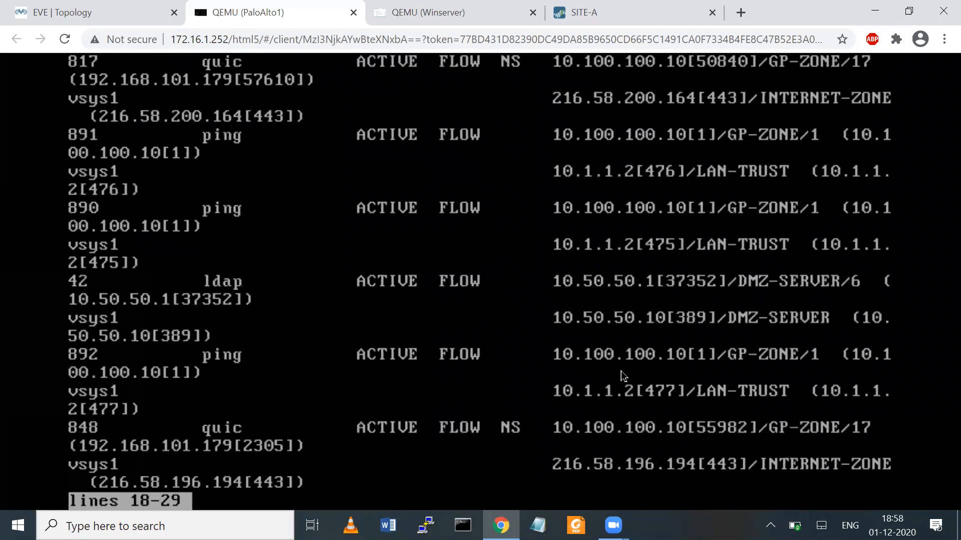
key(Return)
key(Return)
key(Return)
key(Return)
key(Return)
key(Return)
key(Return)
key(Return)
key(Return)
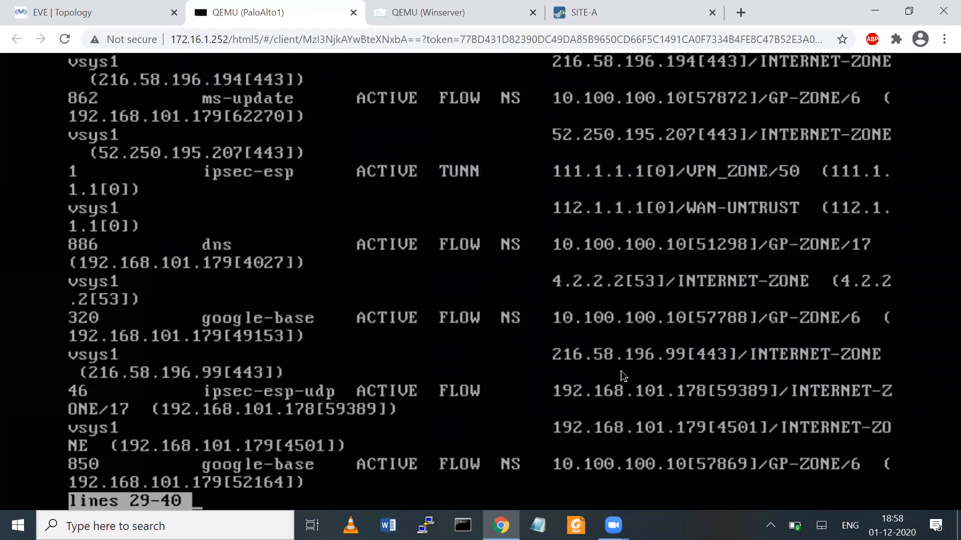
key(Return)
key(Return)
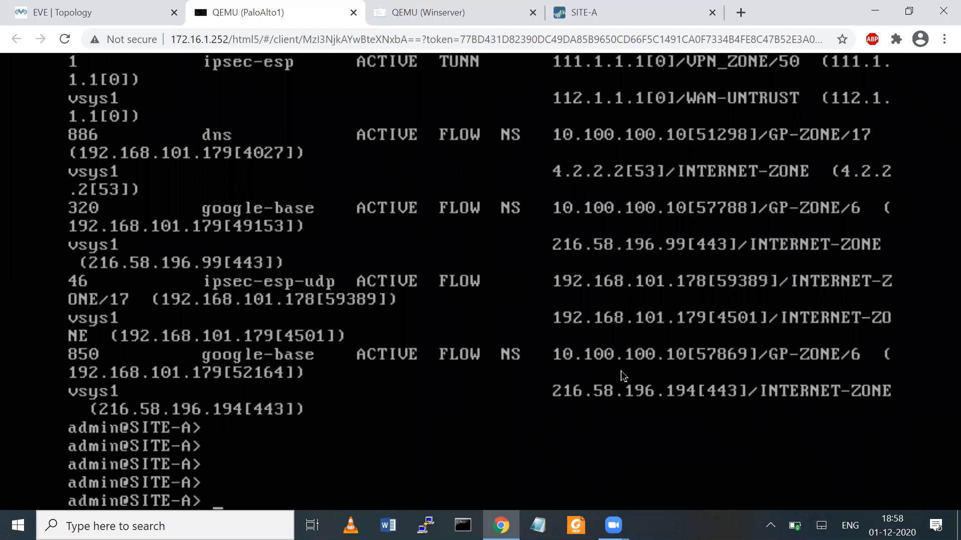
click(113, 12)
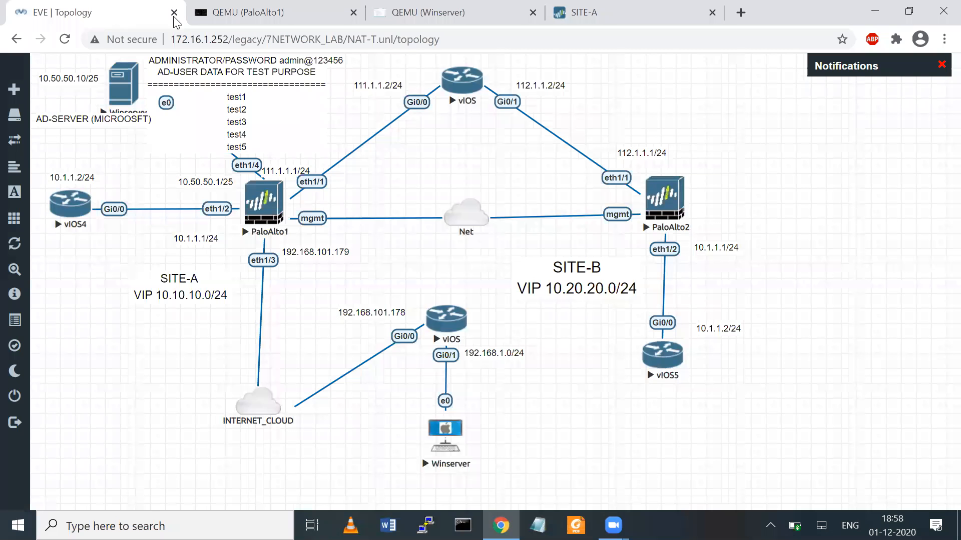